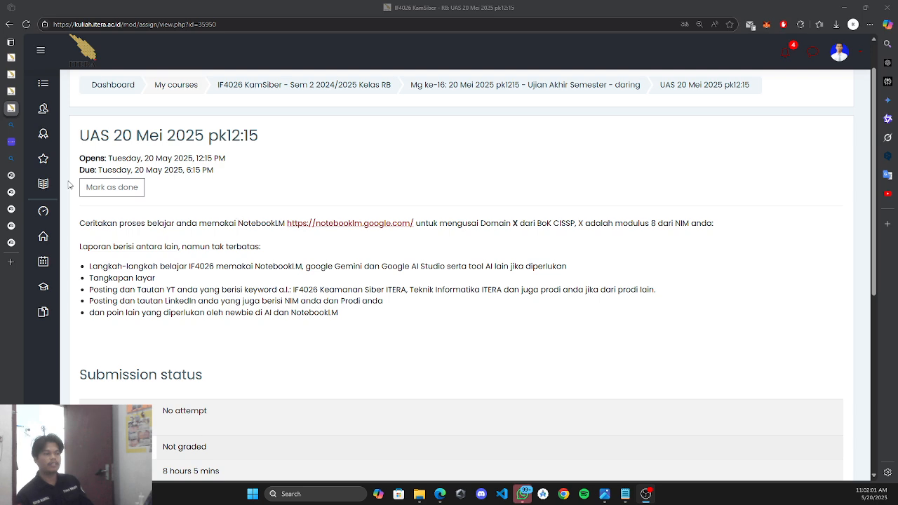
Test Kalkulator Modulo with a trial calculation of 5 mod 3.
{"action": "left_click", "coordinate": [11, 142]}
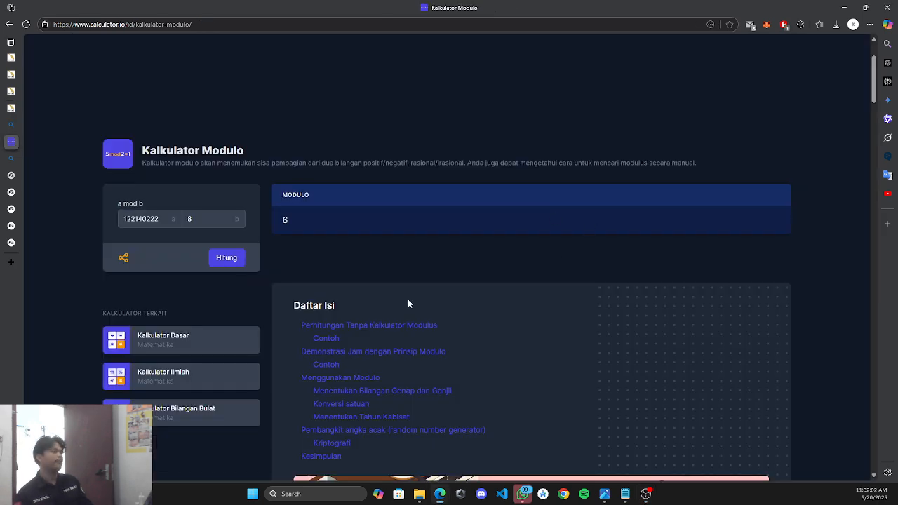
{"action": "left_click", "coordinate": [26, 25]}
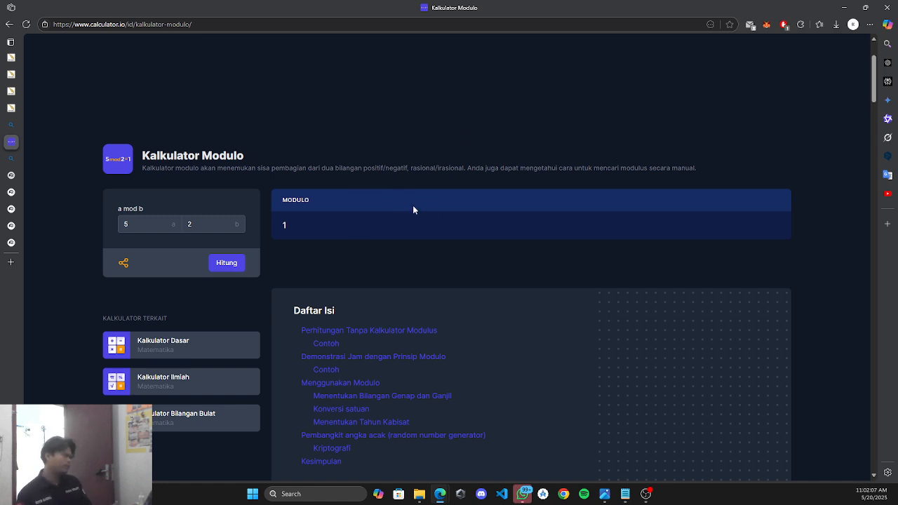
{"action": "left_click", "coordinate": [144, 218]}
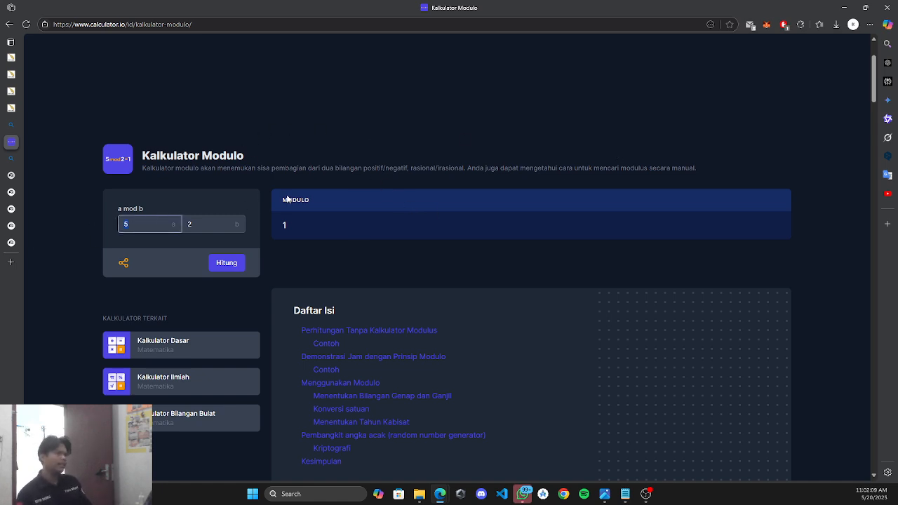
{"action": "left_click", "coordinate": [10, 125]}
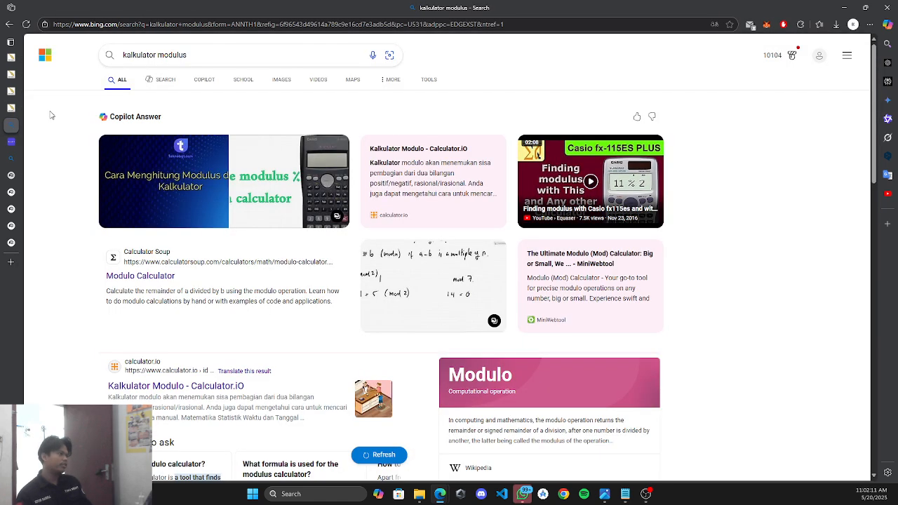
{"action": "left_click", "coordinate": [11, 143]}
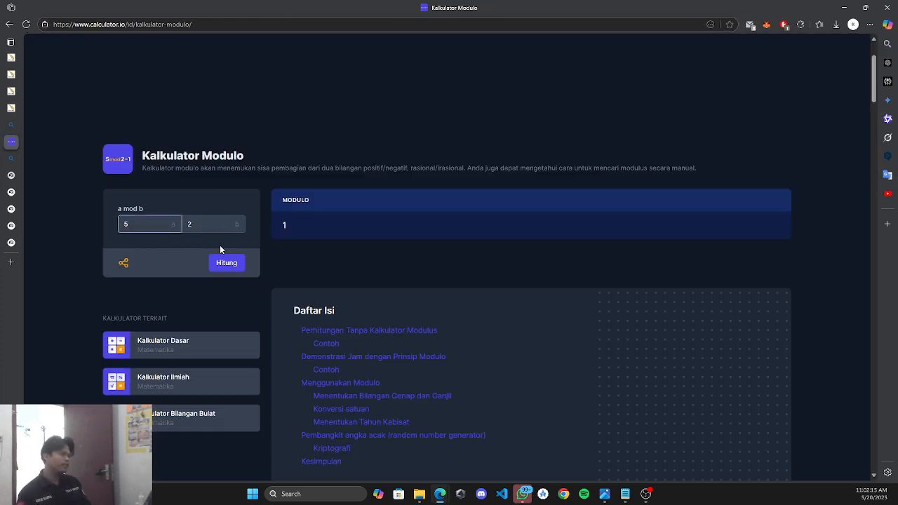
{"action": "left_click", "coordinate": [213, 222]}
{"action": "key", "text": "BackSpace"}
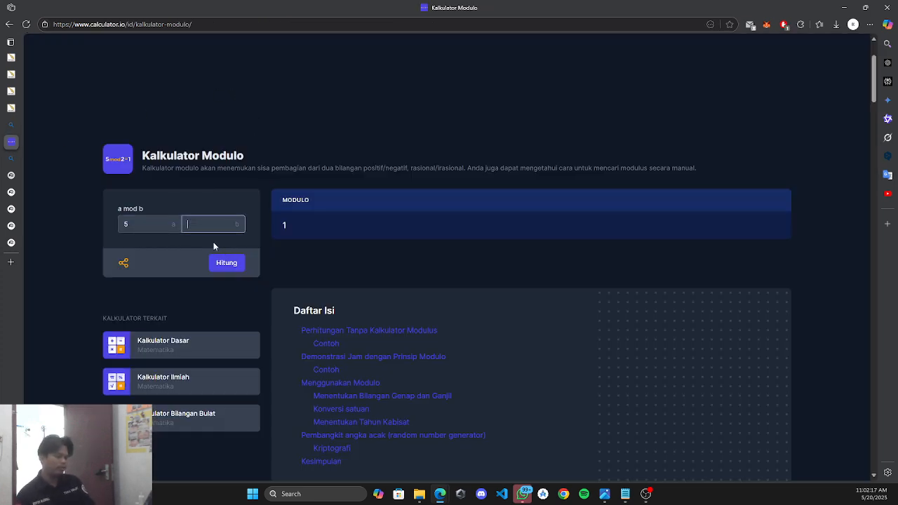
{"action": "type", "text": "3"}
{"action": "left_click", "coordinate": [226, 263]}
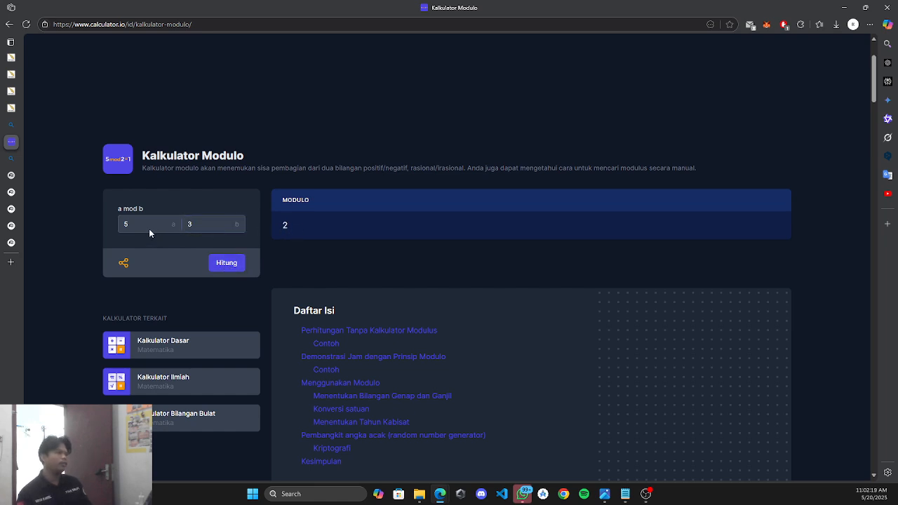
Compute the student ID number mod 8, getting 6, and return to the UAS assignment page.
{"action": "left_click_drag", "start_coordinate": [149, 229], "coordinate": [115, 228]}
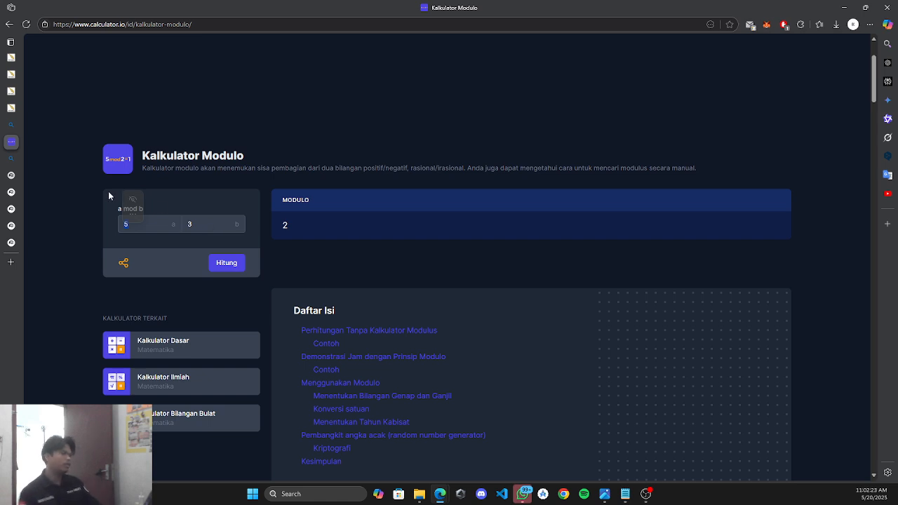
{"action": "left_click", "coordinate": [161, 220]}
{"action": "key", "text": "BackSpace"}
{"action": "type", "text": "1"}
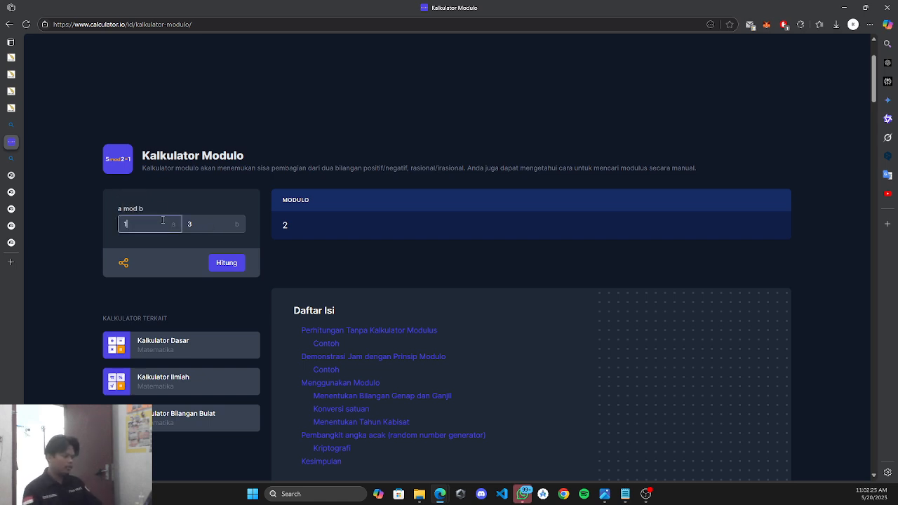
{"action": "type", "text": "22140222"}
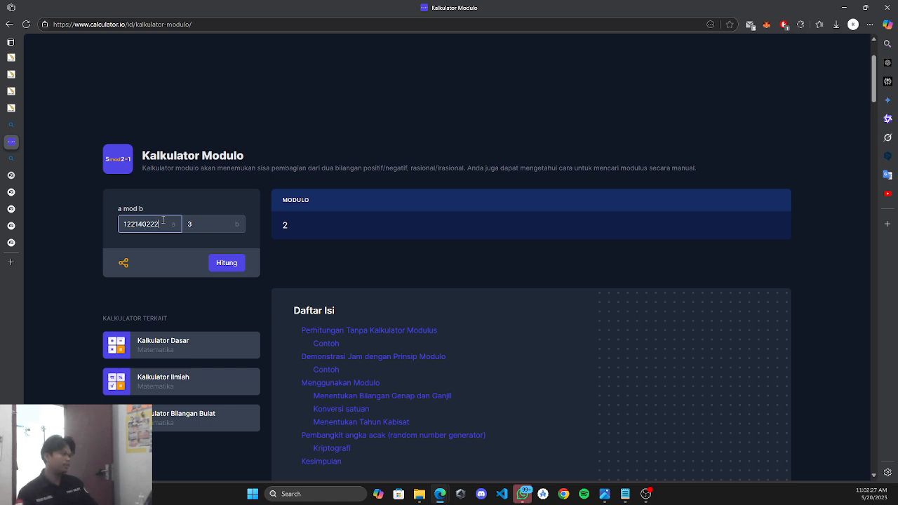
{"action": "left_click", "coordinate": [221, 220]}
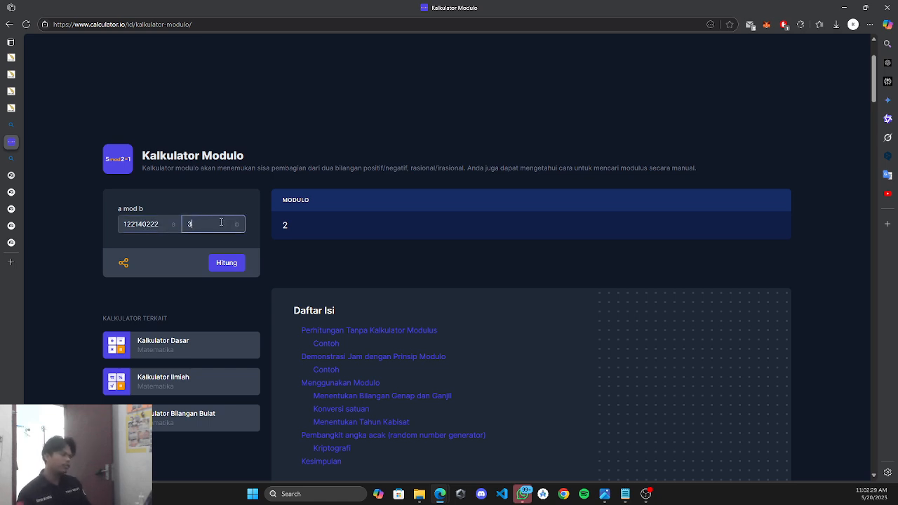
{"action": "key", "text": "BackSpace"}
{"action": "type", "text": "8"}
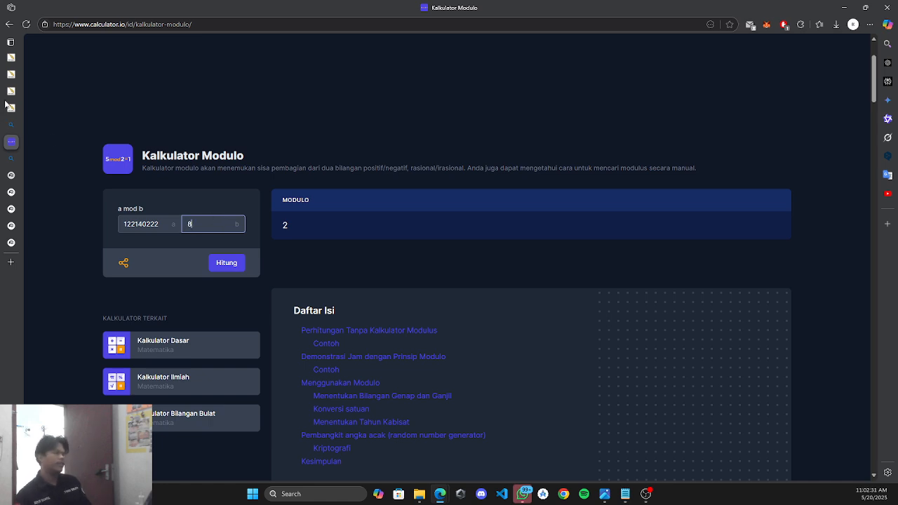
{"action": "left_click", "coordinate": [221, 264]}
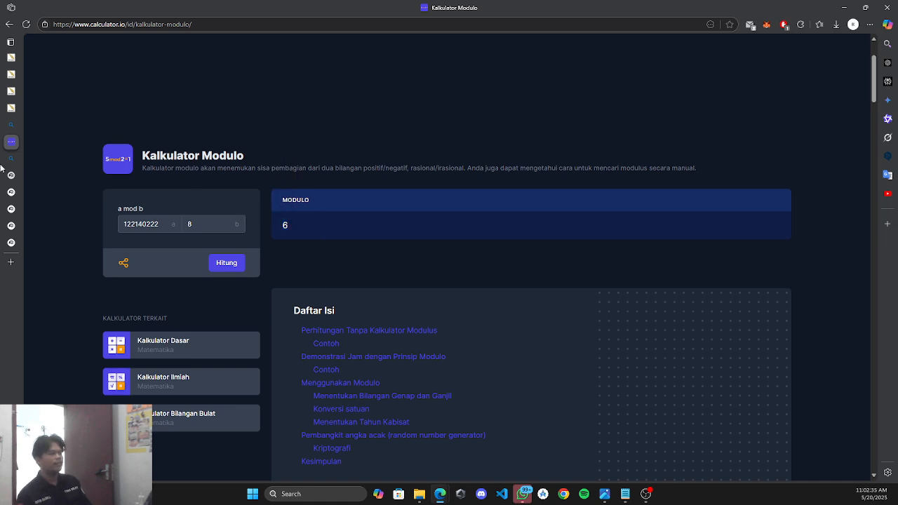
{"action": "left_click", "coordinate": [43, 108]}
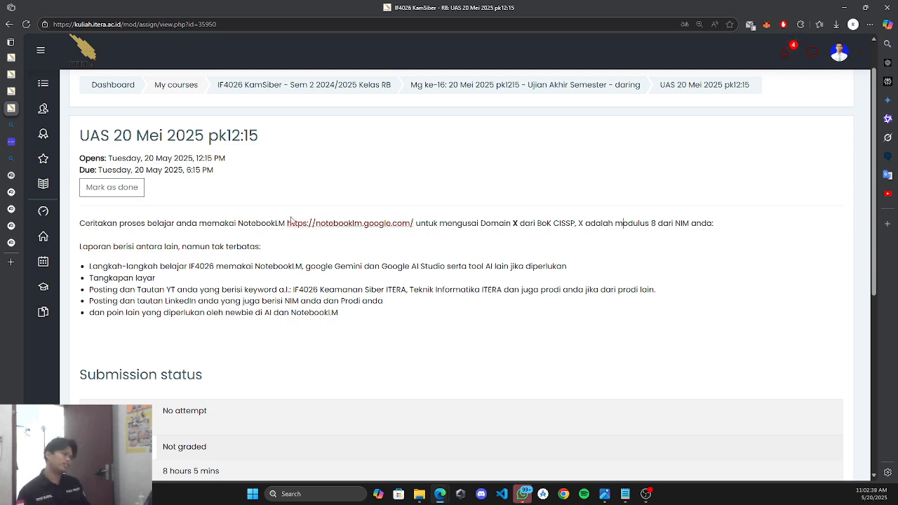
Highlight 'mengusai Domain', NotebookLM and Google AI Studio in the UAS instructions, then return to the calculator.
{"action": "left_click_drag", "start_coordinate": [439, 223], "coordinate": [512, 223]}
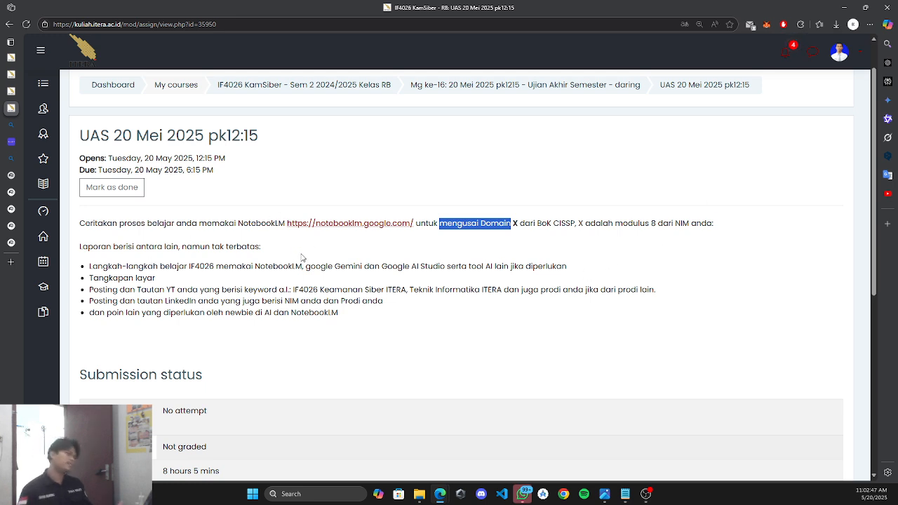
{"action": "left_click", "coordinate": [442, 264]}
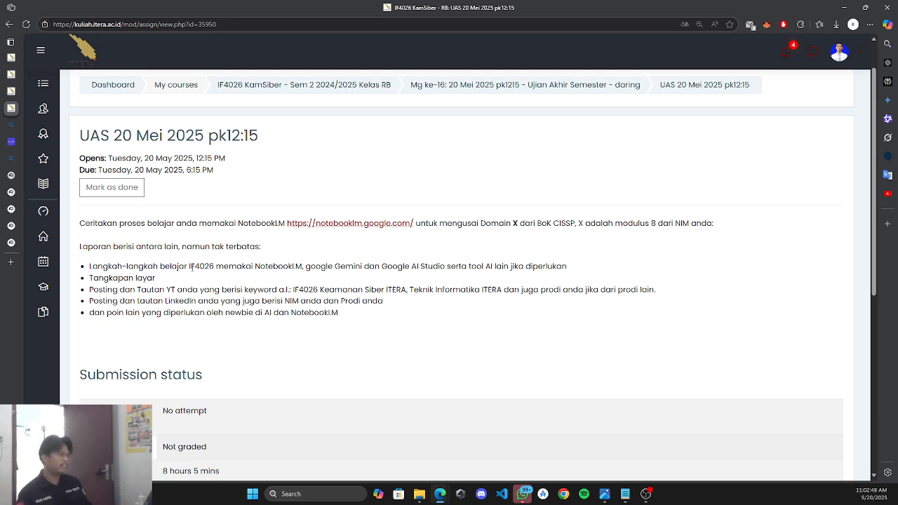
{"action": "left_click_drag", "start_coordinate": [255, 265], "coordinate": [446, 267]}
{"action": "left_click", "coordinate": [474, 283]}
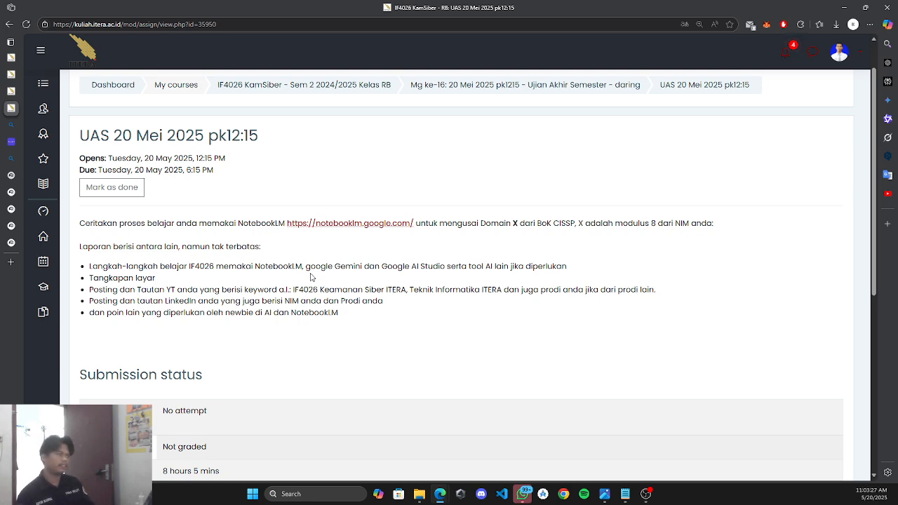
{"action": "left_click_drag", "start_coordinate": [306, 267], "coordinate": [446, 267]}
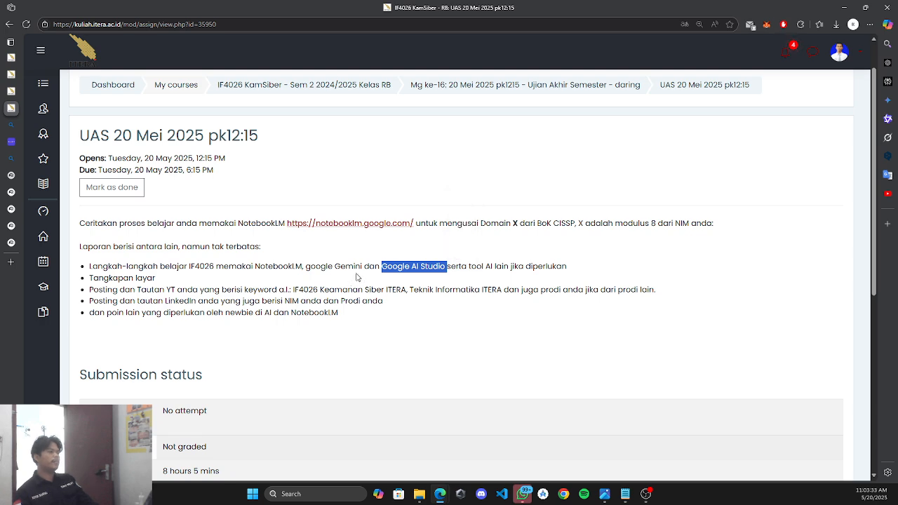
{"action": "left_click", "coordinate": [409, 267]}
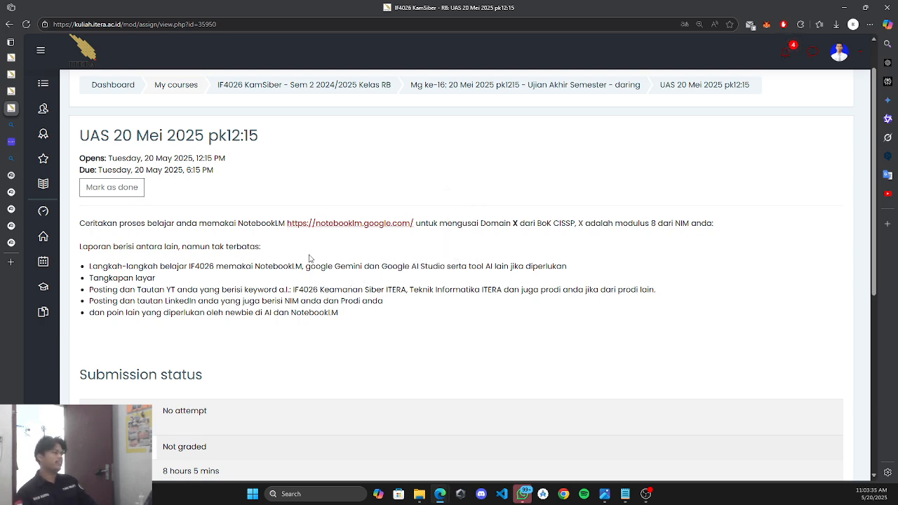
{"action": "left_click", "coordinate": [11, 145]}
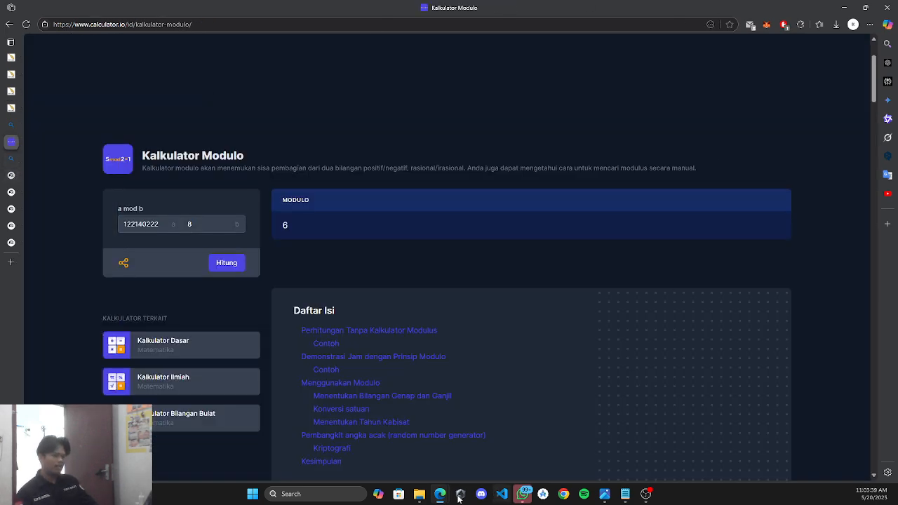
{"action": "mouse_move", "coordinate": [440, 497]}
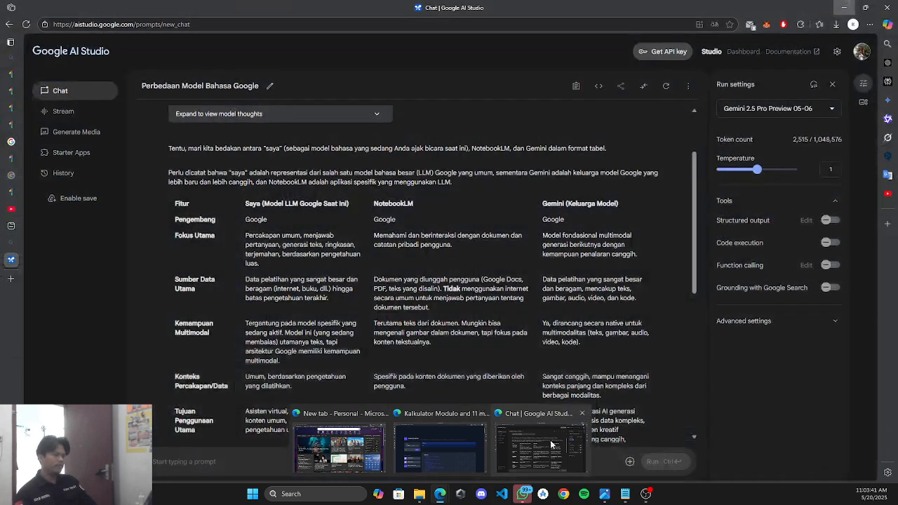
{"action": "left_click", "coordinate": [530, 442]}
{"action": "scroll", "coordinate": [264, 298], "scroll_direction": "up", "scroll_amount": 2}
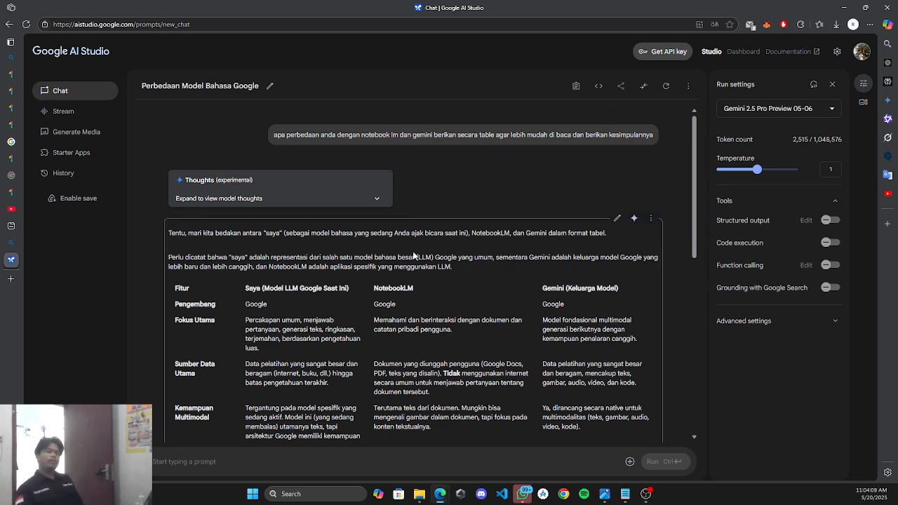
{"action": "scroll", "coordinate": [497, 274], "scroll_direction": "down", "scroll_amount": 1}
{"action": "scroll", "coordinate": [499, 272], "scroll_direction": "up", "scroll_amount": 1}
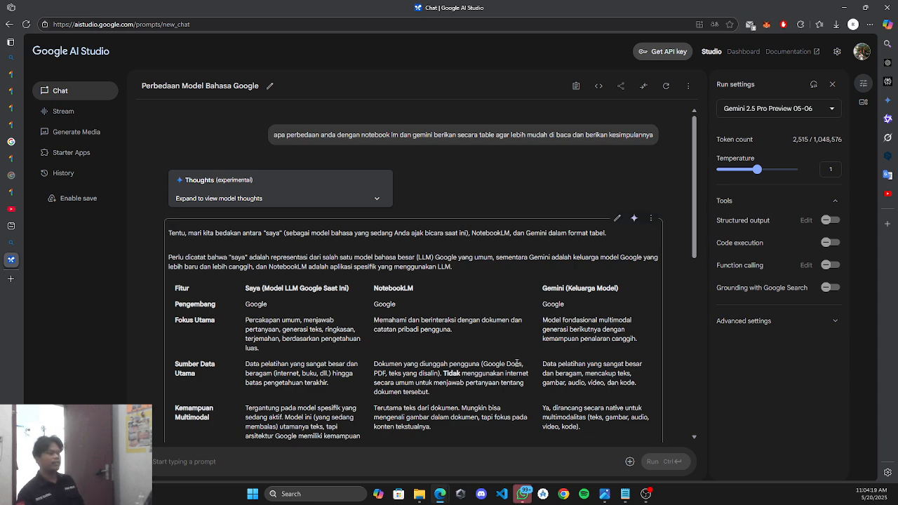
{"action": "scroll", "coordinate": [533, 344], "scroll_direction": "down", "scroll_amount": 1}
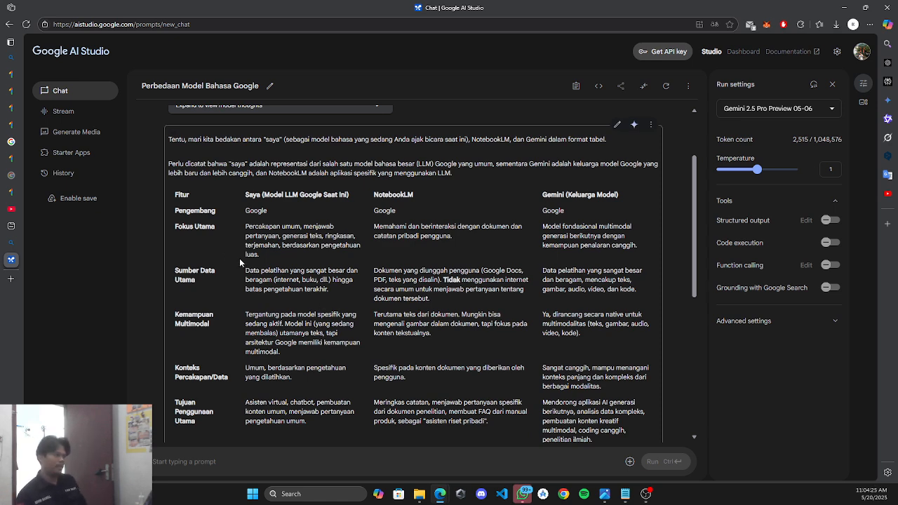
{"action": "scroll", "coordinate": [308, 290], "scroll_direction": "up", "scroll_amount": 3}
{"action": "scroll", "coordinate": [307, 291], "scroll_direction": "down", "scroll_amount": 2}
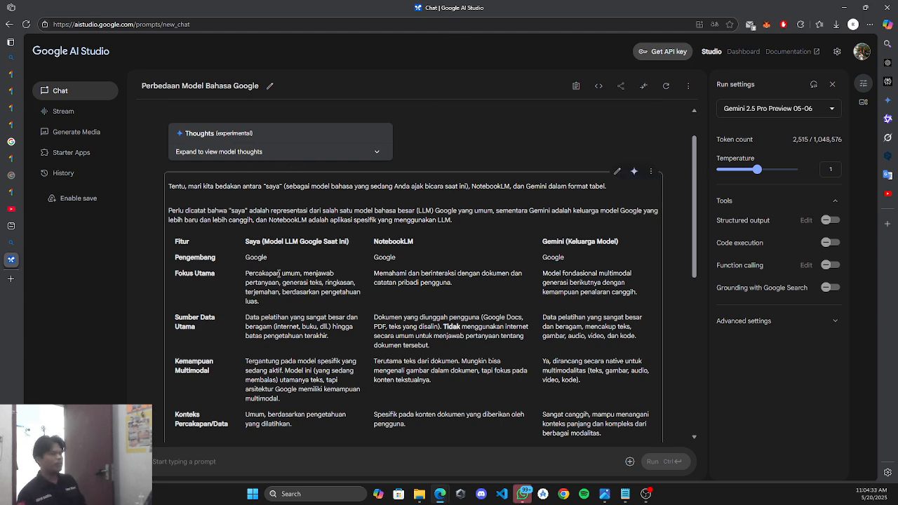
{"action": "left_click_drag", "start_coordinate": [282, 283], "coordinate": [321, 283]}
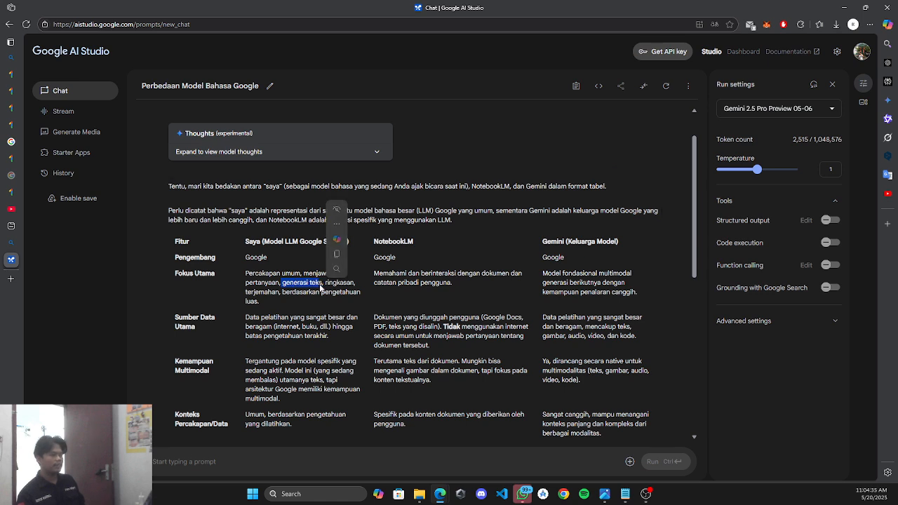
{"action": "left_click", "coordinate": [307, 292]}
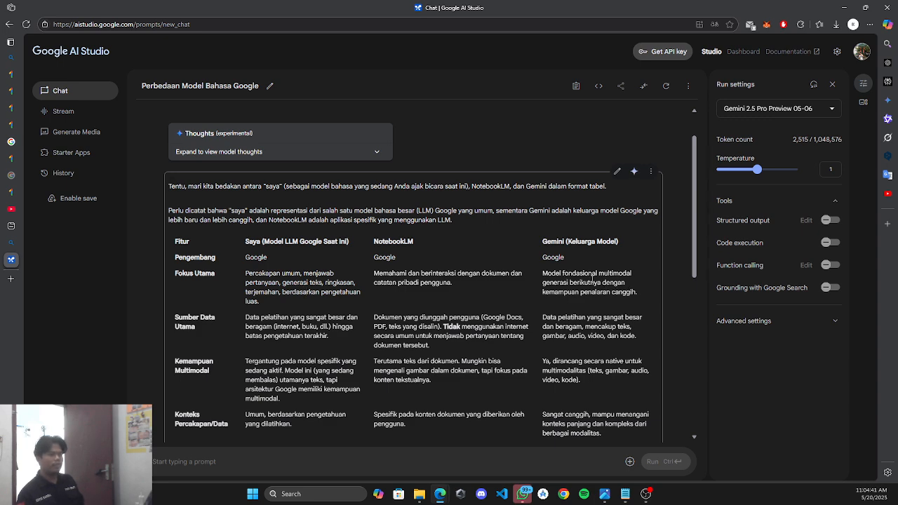
{"action": "left_click_drag", "start_coordinate": [599, 273], "coordinate": [640, 273]}
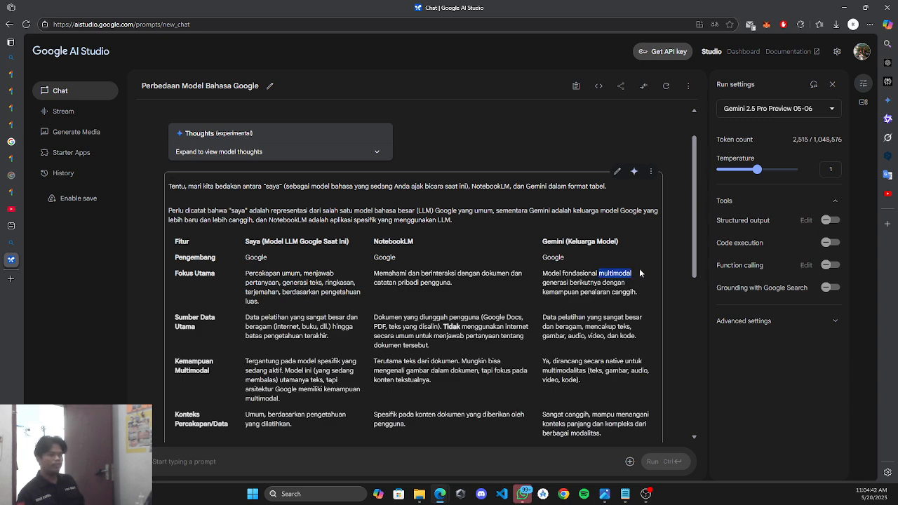
{"action": "left_click", "coordinate": [593, 371]}
{"action": "mouse_move", "coordinate": [590, 370]}
{"action": "left_mouse_down"}
{"action": "mouse_move", "coordinate": [643, 371]}
{"action": "mouse_move", "coordinate": [579, 380]}
{"action": "left_mouse_up"}
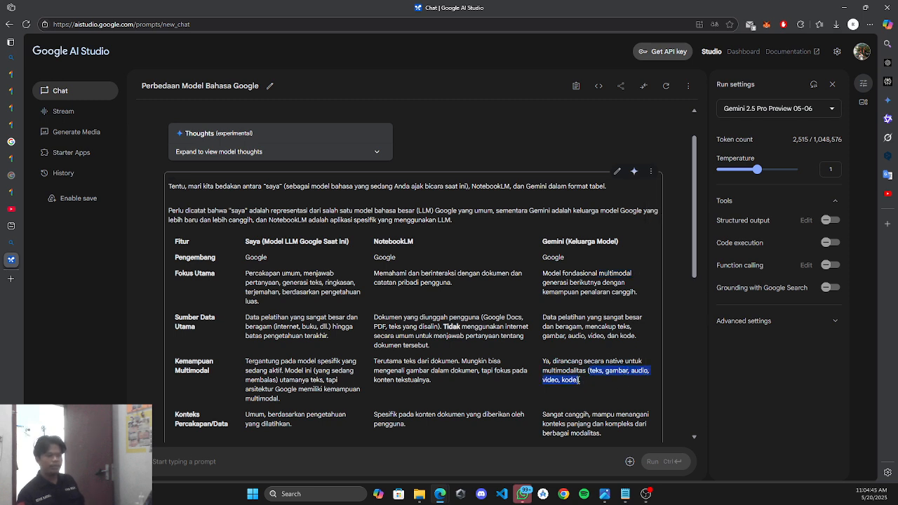
{"action": "left_click", "coordinate": [569, 362]}
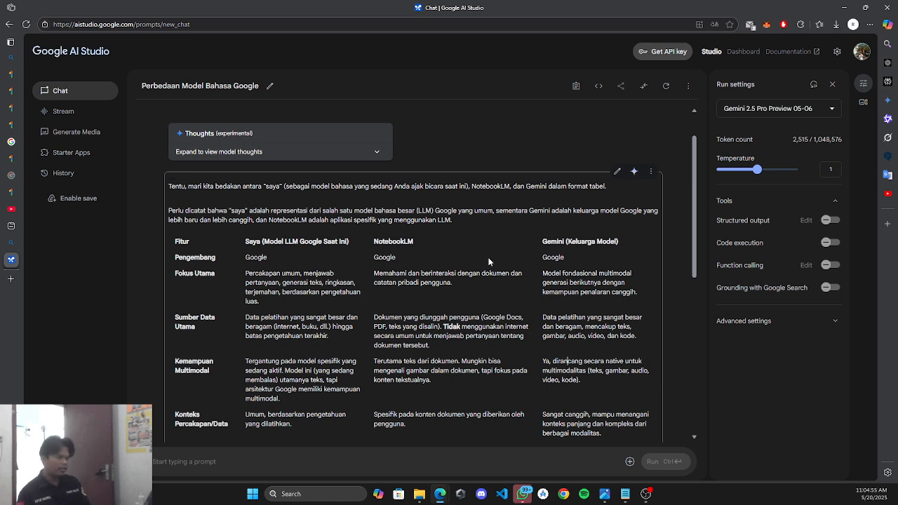
{"action": "left_click_drag", "start_coordinate": [482, 272], "coordinate": [461, 290]}
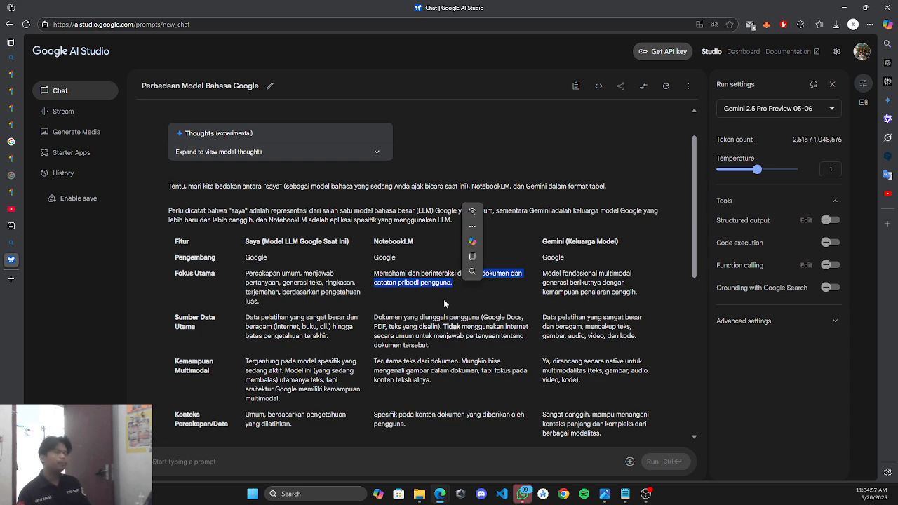
{"action": "left_click", "coordinate": [439, 318]}
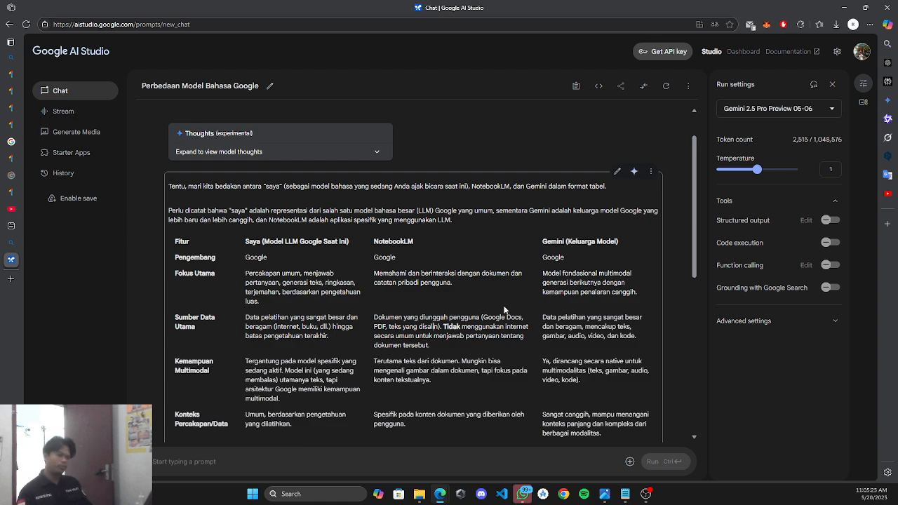
{"action": "scroll", "coordinate": [506, 308], "scroll_direction": "down", "scroll_amount": 10}
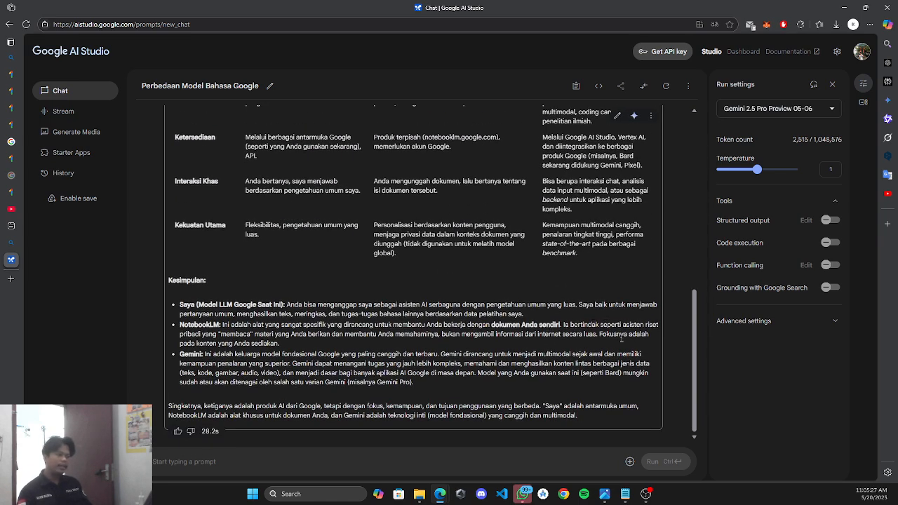
{"action": "left_click_drag", "start_coordinate": [623, 326], "coordinate": [200, 337]}
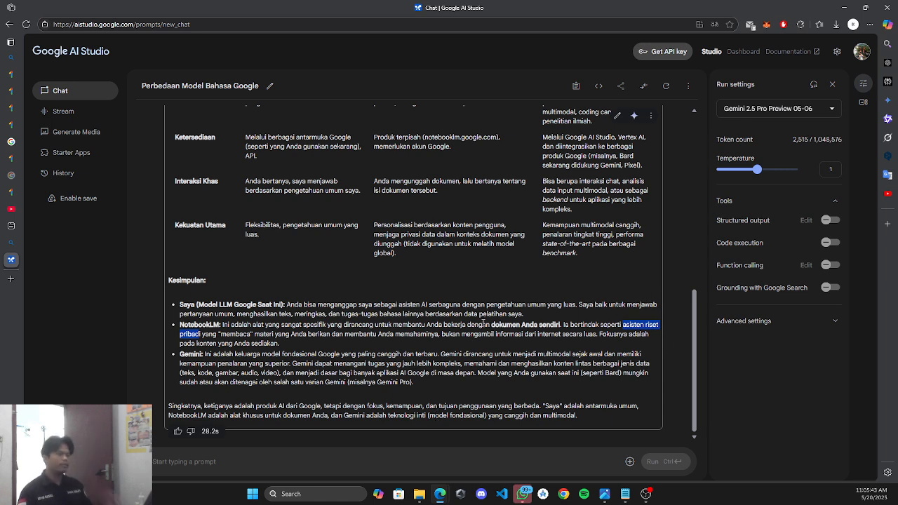
{"action": "left_click_drag", "start_coordinate": [237, 315], "coordinate": [395, 315]}
{"action": "left_click", "coordinate": [523, 315]}
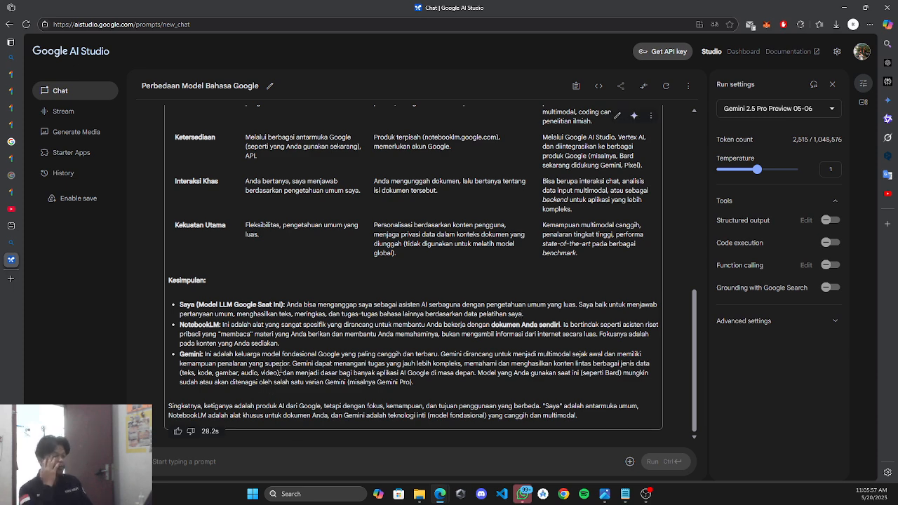
{"action": "left_click_drag", "start_coordinate": [183, 373], "coordinate": [280, 373]}
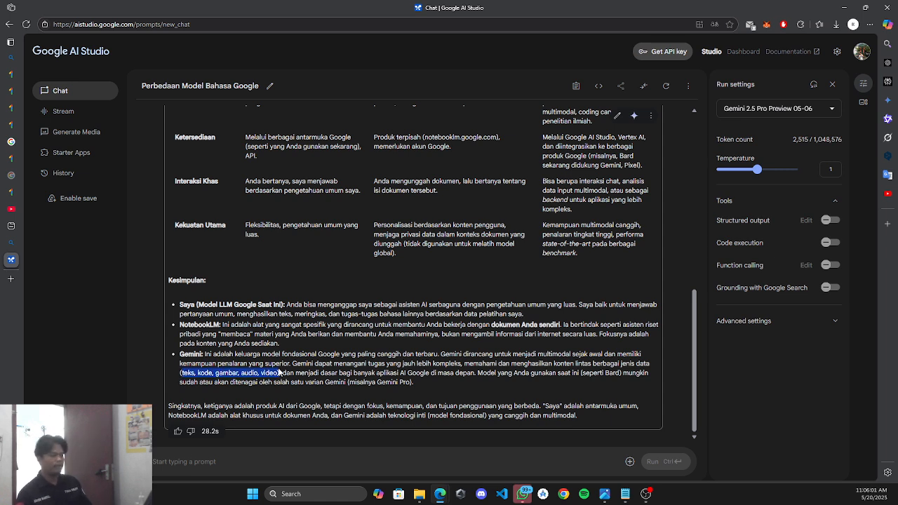
{"action": "left_click", "coordinate": [579, 373]}
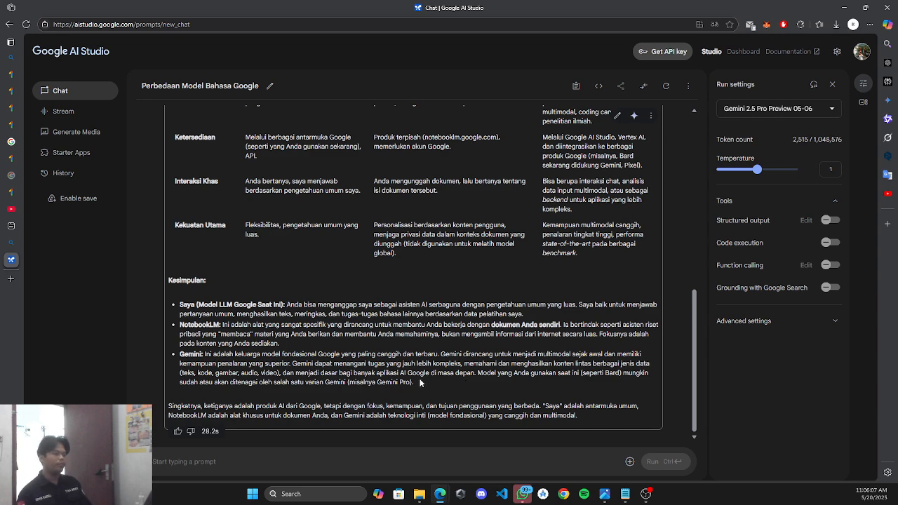
Check the Gemini model list without changing it, then go to the Google One AI Premium tab.
{"action": "scroll", "coordinate": [368, 260], "scroll_direction": "up", "scroll_amount": 1}
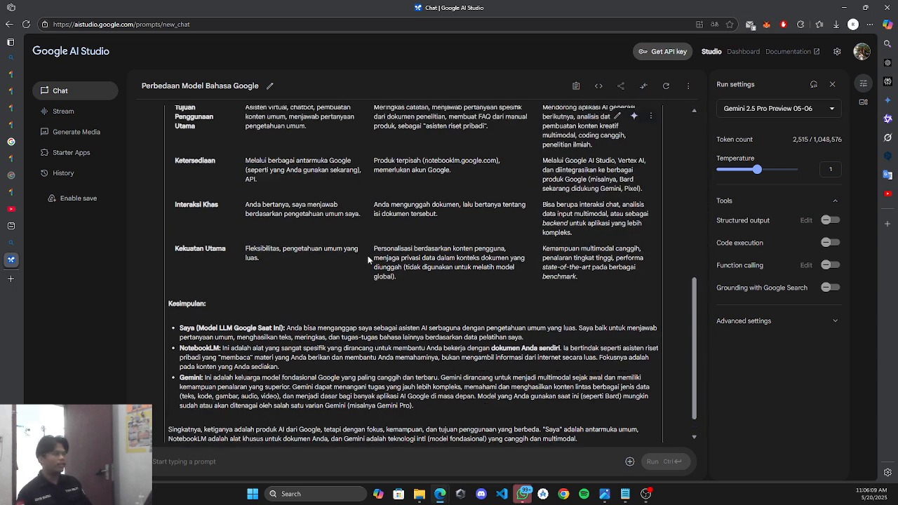
{"action": "scroll", "coordinate": [368, 260], "scroll_direction": "up", "scroll_amount": 3}
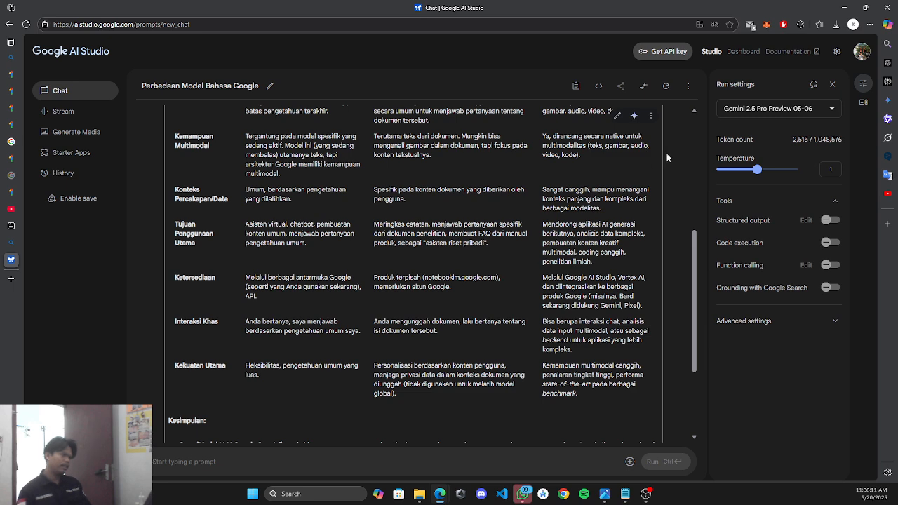
{"action": "mouse_move", "coordinate": [750, 115]}
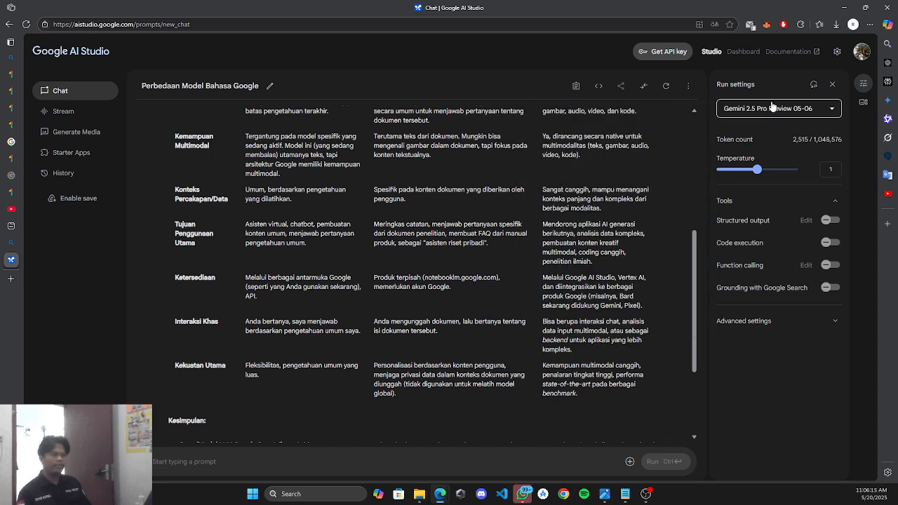
{"action": "left_click", "coordinate": [771, 108]}
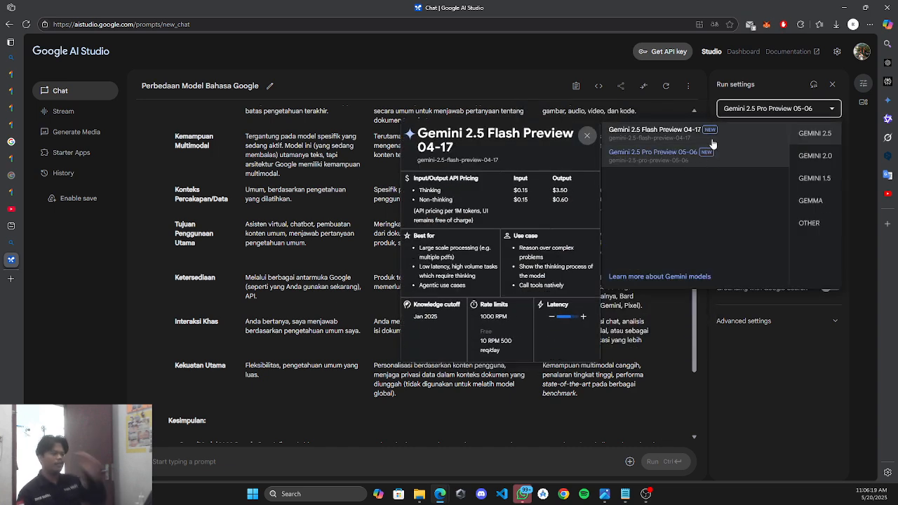
{"action": "left_click", "coordinate": [749, 112]}
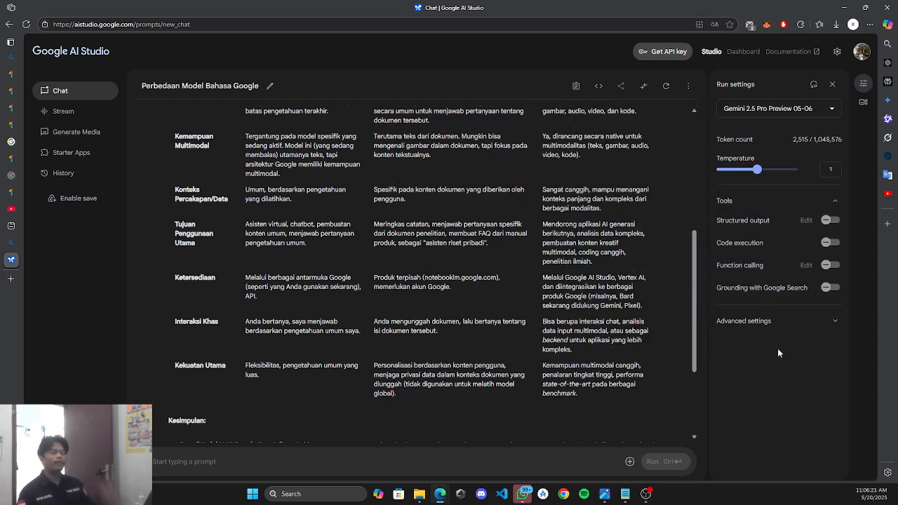
{"action": "scroll", "coordinate": [614, 346], "scroll_direction": "up", "scroll_amount": 5}
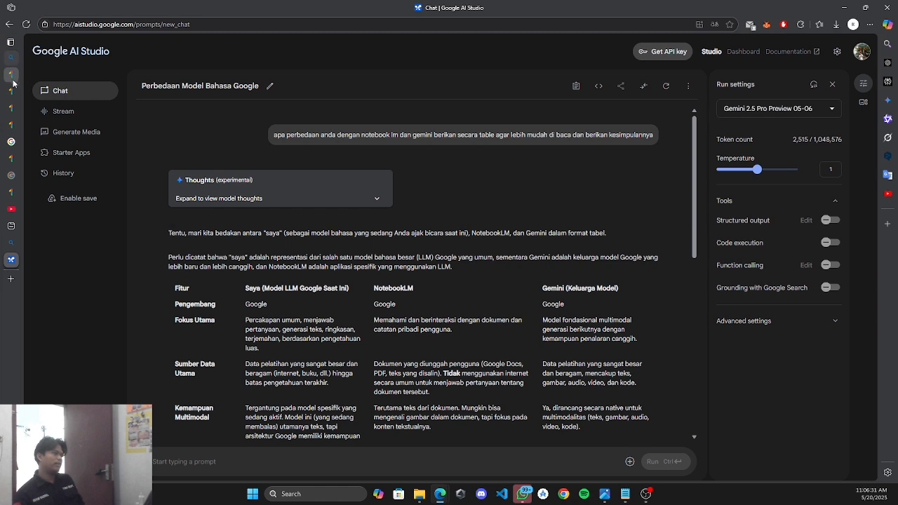
{"action": "mouse_move", "coordinate": [13, 81]}
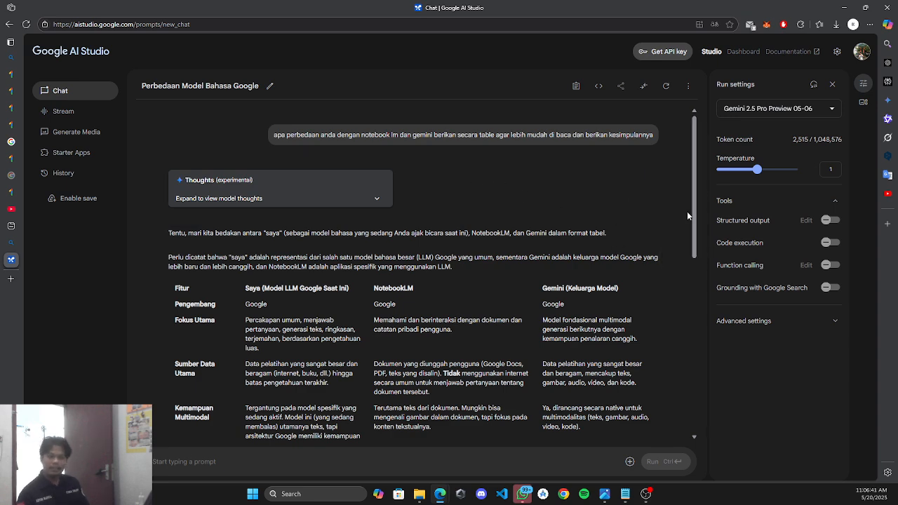
{"action": "left_click", "coordinate": [20, 120]}
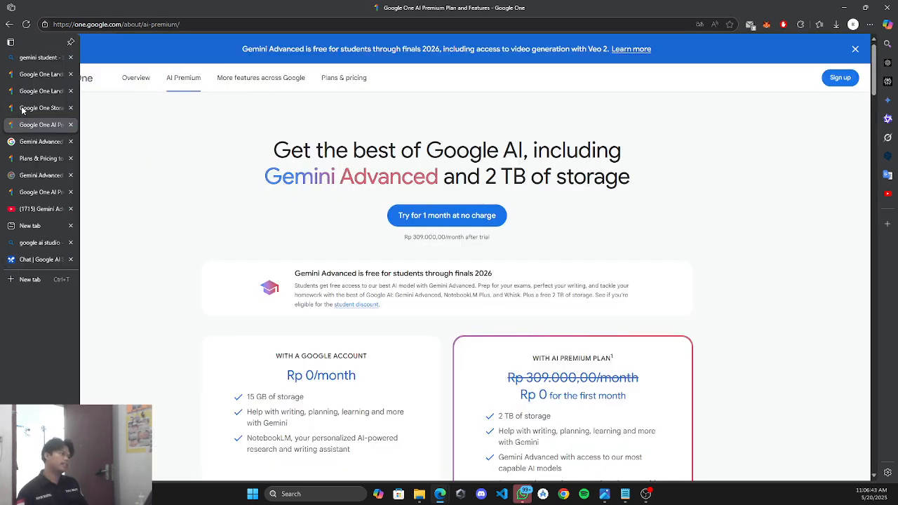
Open the Keyword article and highlight 'for free' and 'College students' in its headline.
{"action": "left_click", "coordinate": [21, 108]}
{"action": "left_click", "coordinate": [12, 141]}
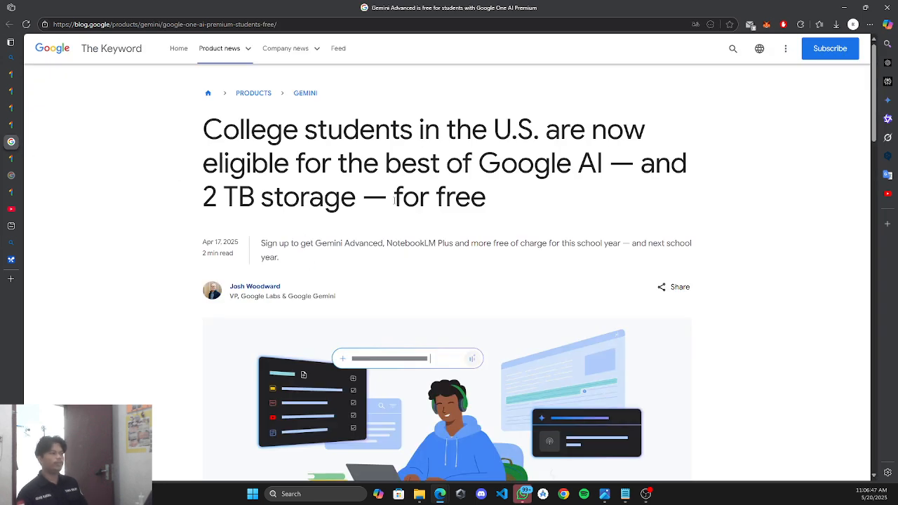
{"action": "left_click_drag", "start_coordinate": [394, 200], "coordinate": [493, 212]}
{"action": "left_click", "coordinate": [758, 162]}
{"action": "left_click_drag", "start_coordinate": [206, 130], "coordinate": [535, 126]}
{"action": "left_click", "coordinate": [677, 119]}
{"action": "left_click_drag", "start_coordinate": [204, 127], "coordinate": [415, 130]}
{"action": "left_click", "coordinate": [532, 130]}
Highlight 'U.S.', 'are now eligible', 'of Google AI' and '2 TB storage' in the headline.
{"action": "double_click", "coordinate": [528, 132]}
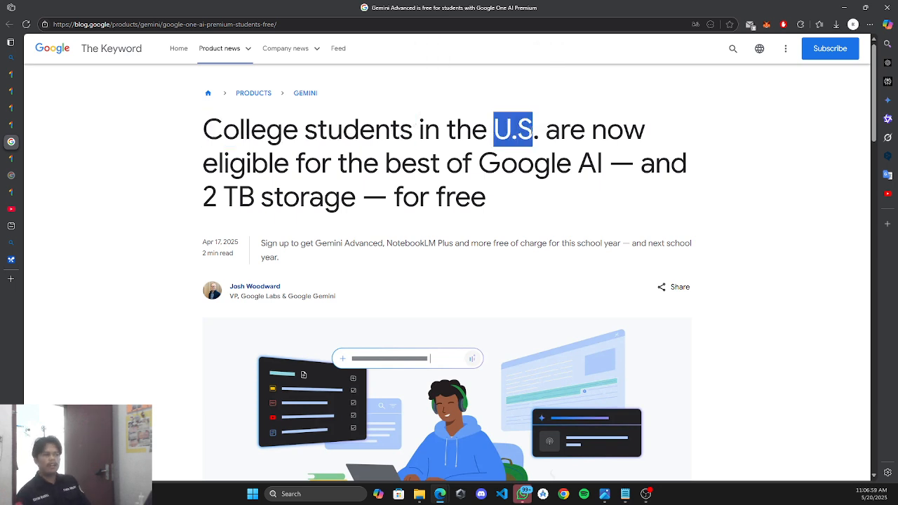
{"action": "left_click", "coordinate": [746, 214]}
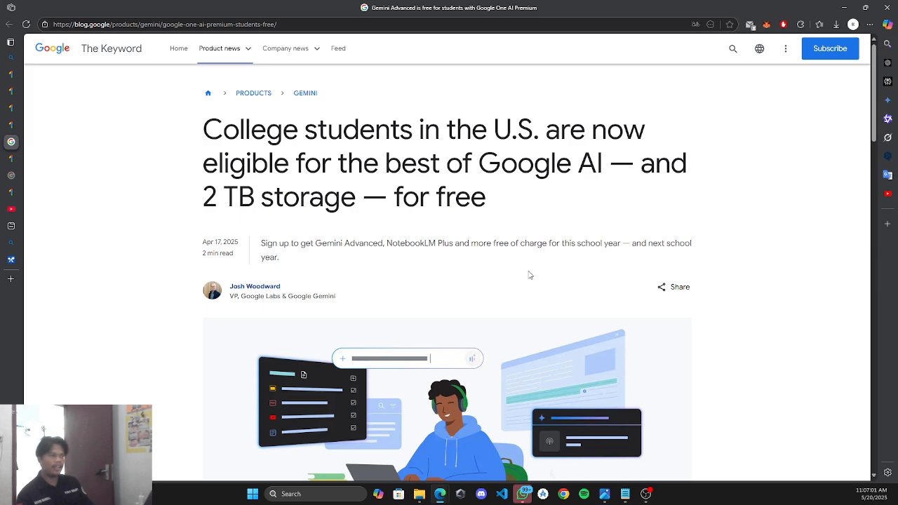
{"action": "left_click_drag", "start_coordinate": [545, 129], "coordinate": [290, 169]}
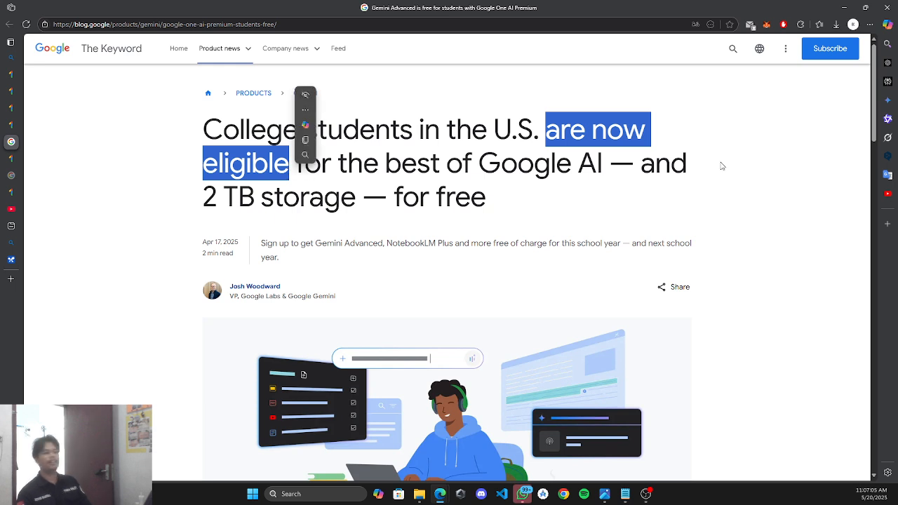
{"action": "left_click", "coordinate": [761, 161]}
{"action": "left_click_drag", "start_coordinate": [443, 166], "coordinate": [612, 166]}
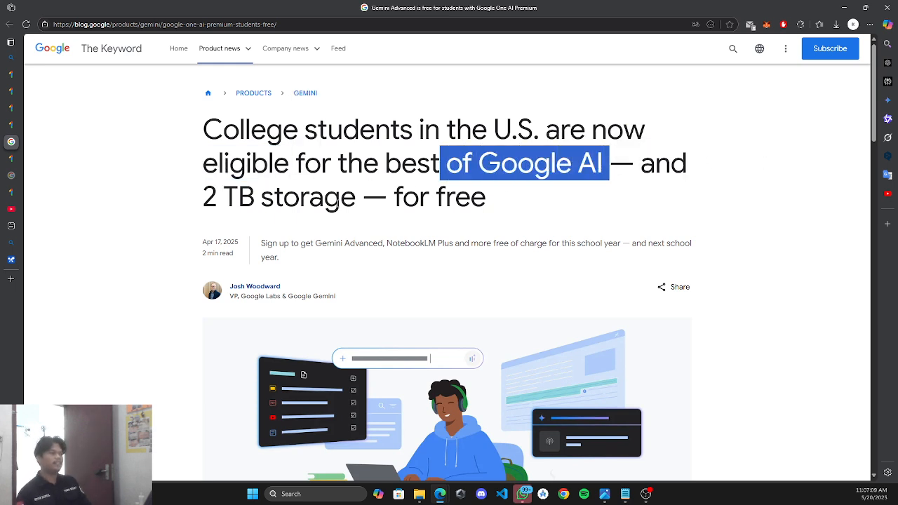
{"action": "left_click_drag", "start_coordinate": [202, 199], "coordinate": [364, 184]}
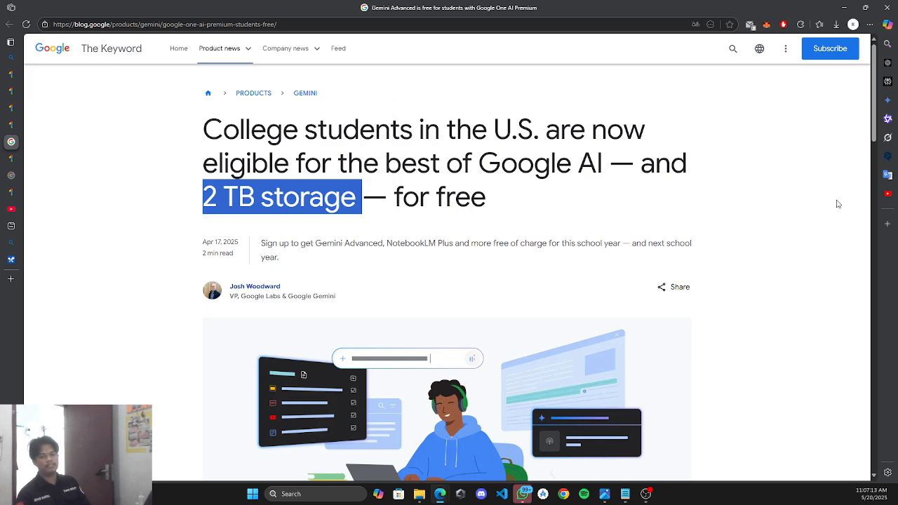
{"action": "left_click", "coordinate": [856, 211]}
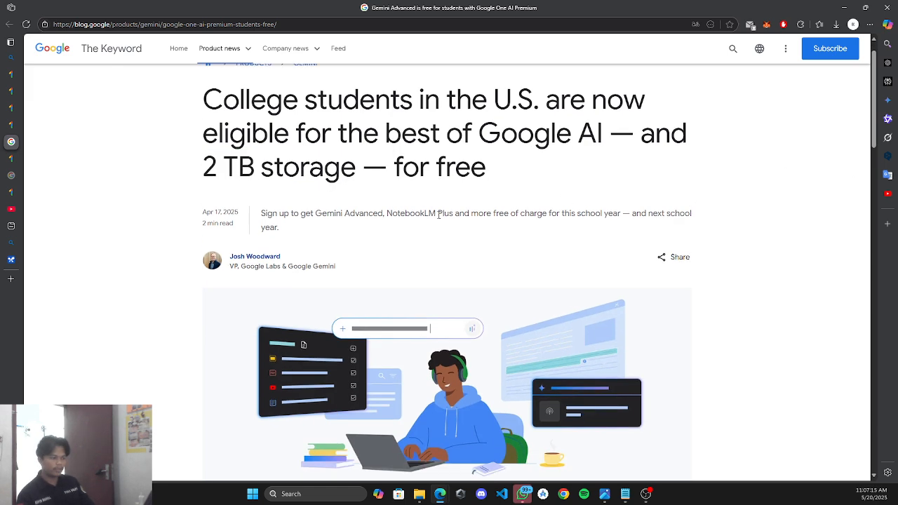
{"action": "scroll", "coordinate": [441, 233], "scroll_direction": "down", "scroll_amount": 3}
{"action": "scroll", "coordinate": [469, 268], "scroll_direction": "up", "scroll_amount": 3}
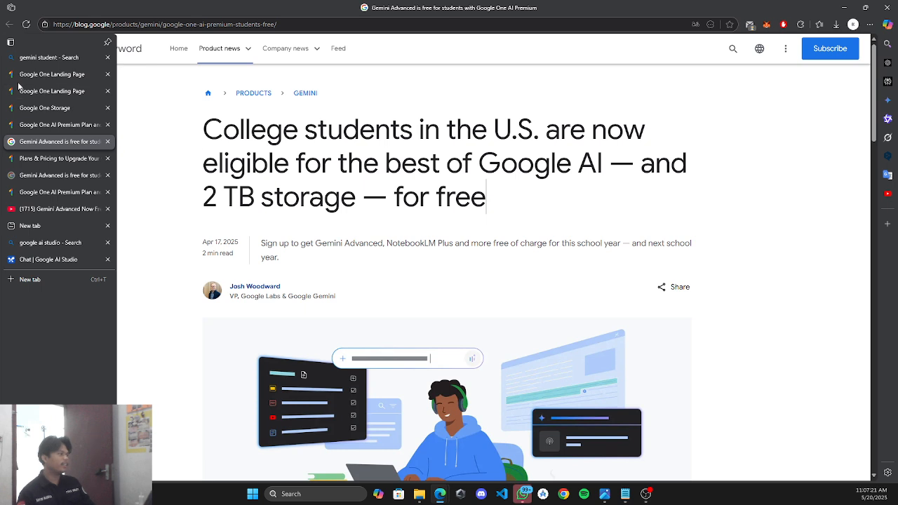
Highlight the signed-in account message and personal-account advice on the Google One landing page.
{"action": "left_click", "coordinate": [19, 79]}
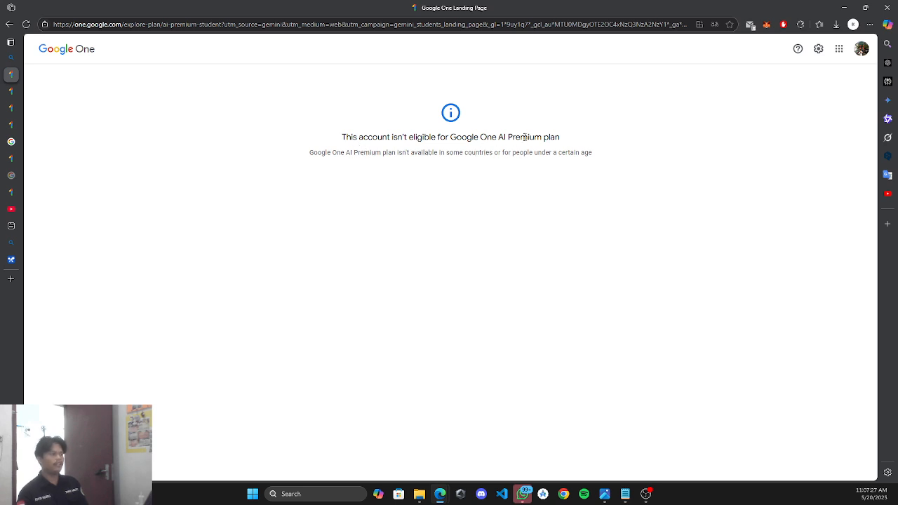
{"action": "left_click", "coordinate": [14, 92]}
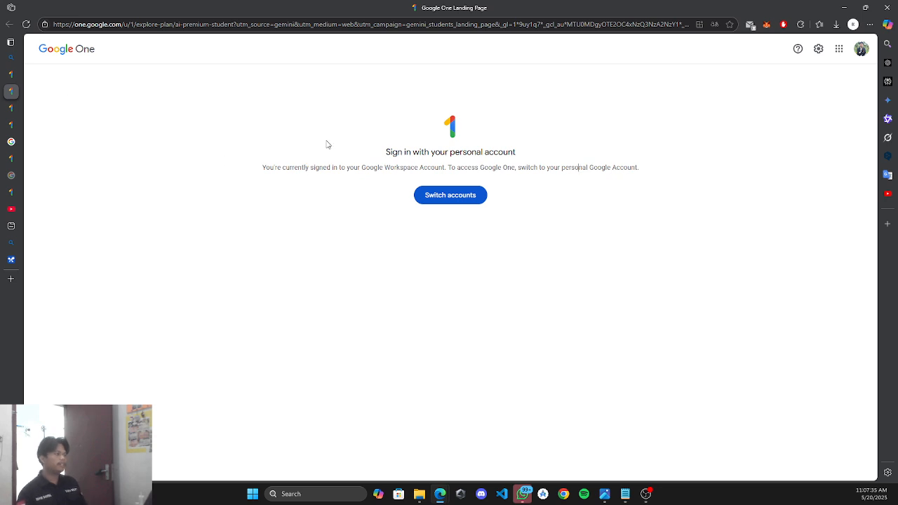
{"action": "left_click_drag", "start_coordinate": [292, 168], "coordinate": [419, 169]}
{"action": "left_click", "coordinate": [385, 169]}
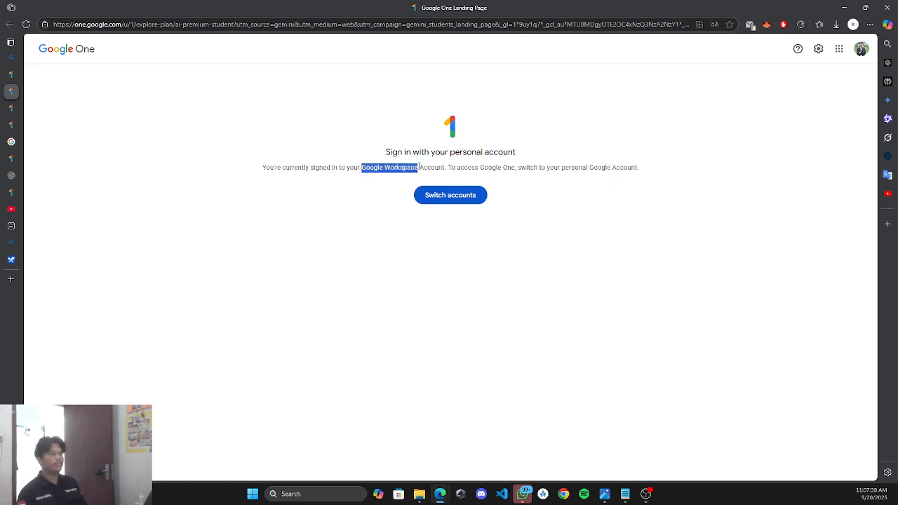
{"action": "left_click", "coordinate": [642, 232]}
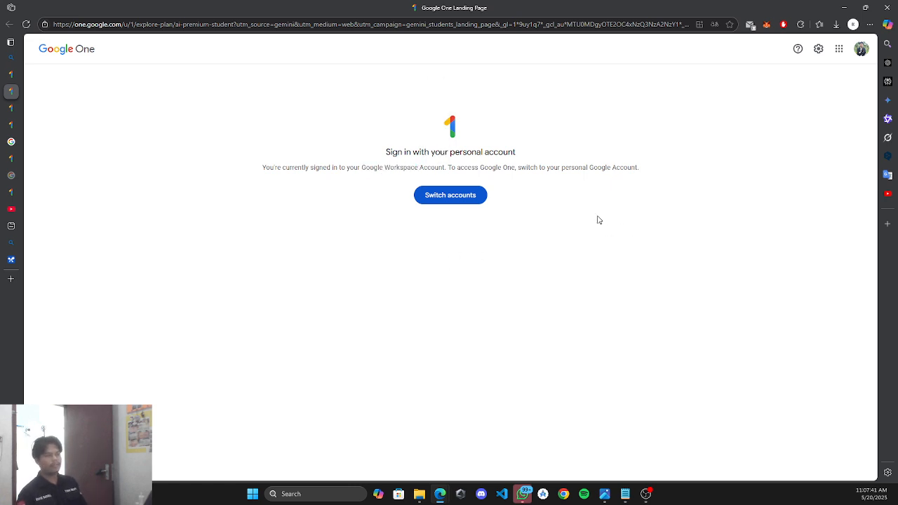
{"action": "left_click_drag", "start_coordinate": [518, 169], "coordinate": [612, 163]}
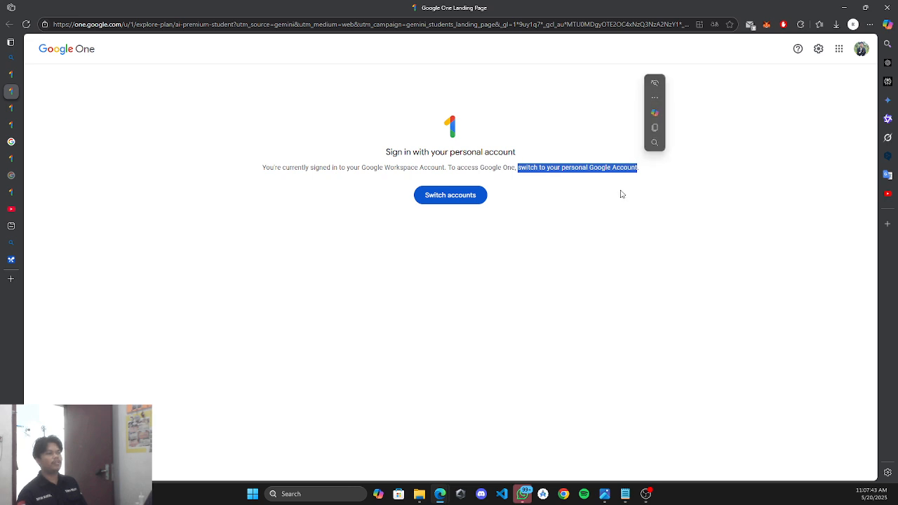
Look over the Storage, AI Premium and Plans & pricing pages, then minimize Google One.
{"action": "left_click", "coordinate": [7, 111]}
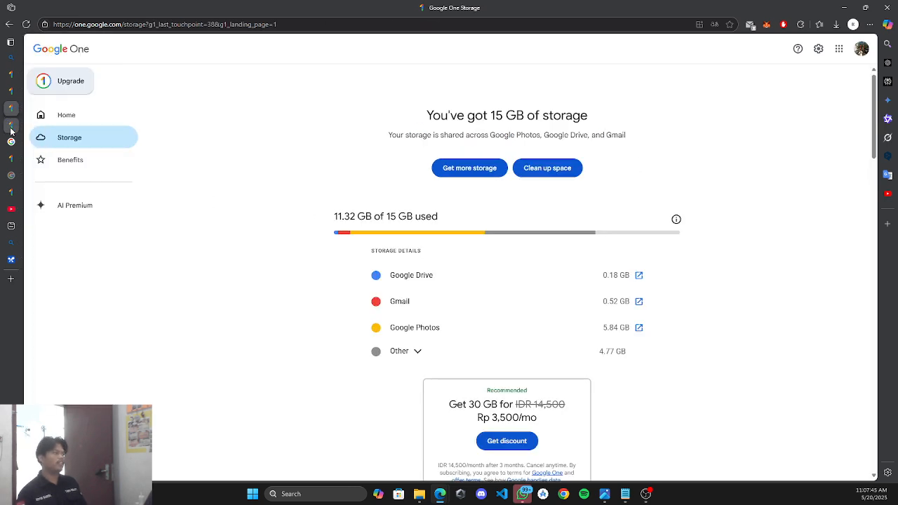
{"action": "left_click", "coordinate": [12, 128]}
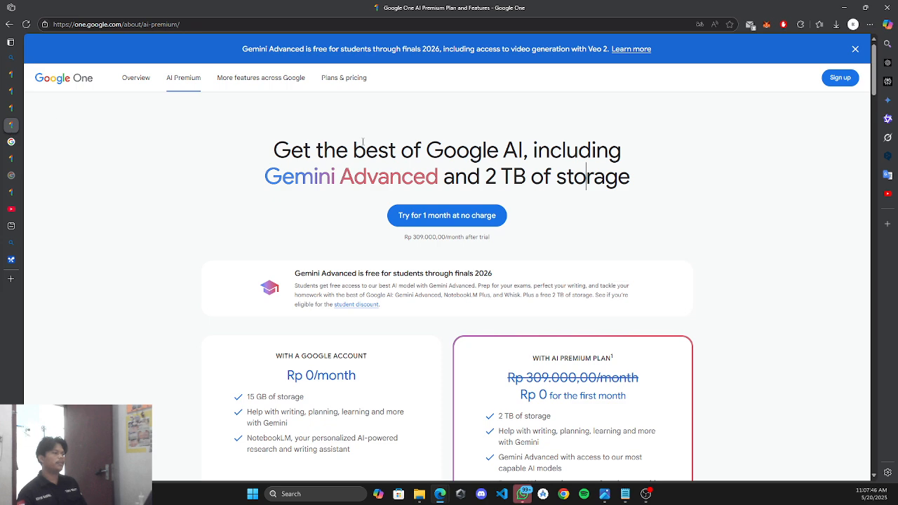
{"action": "left_click", "coordinate": [20, 159]}
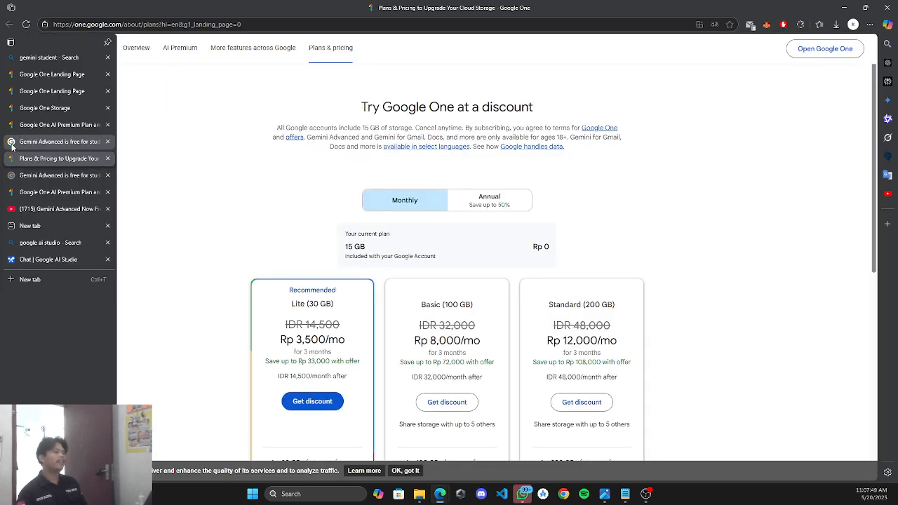
{"action": "left_click", "coordinate": [12, 143]}
{"action": "left_click", "coordinate": [19, 160]}
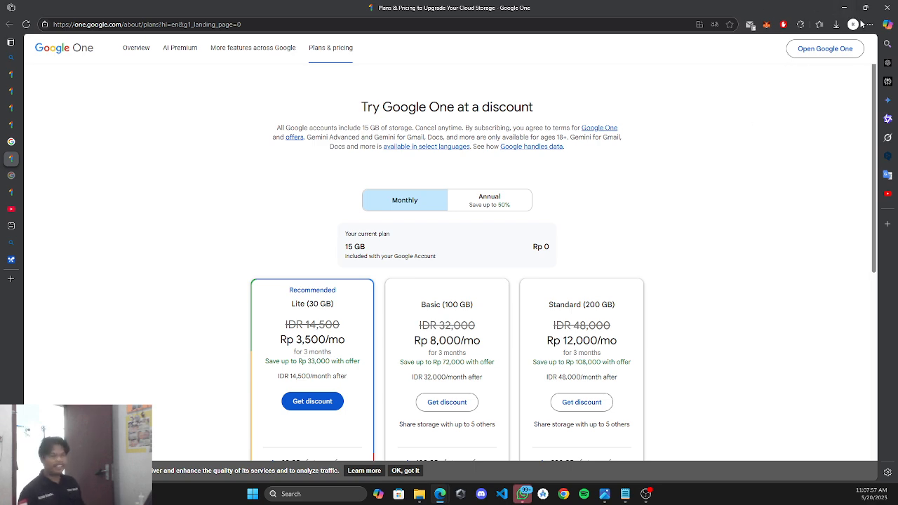
{"action": "left_click", "coordinate": [843, 7]}
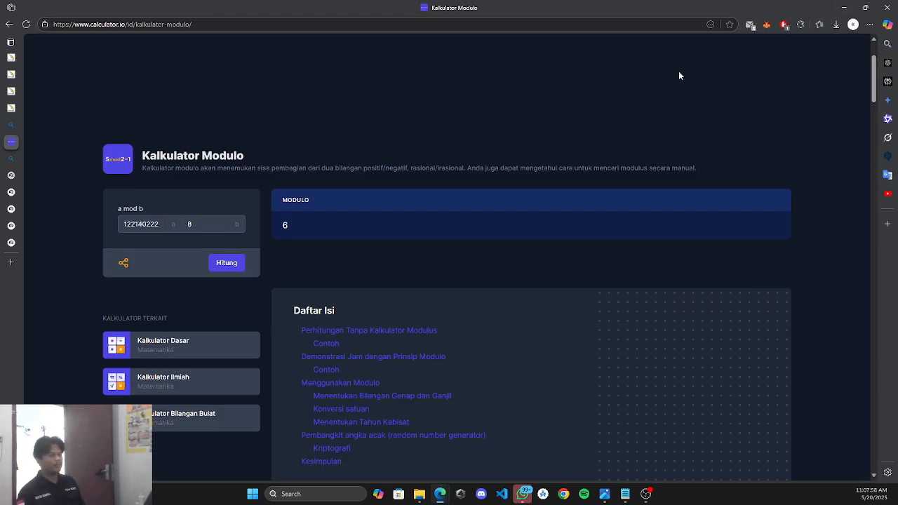
Scroll through the Bing 'notebook lm' results, then go to the NotebookLM homepage.
{"action": "left_click", "coordinate": [11, 158]}
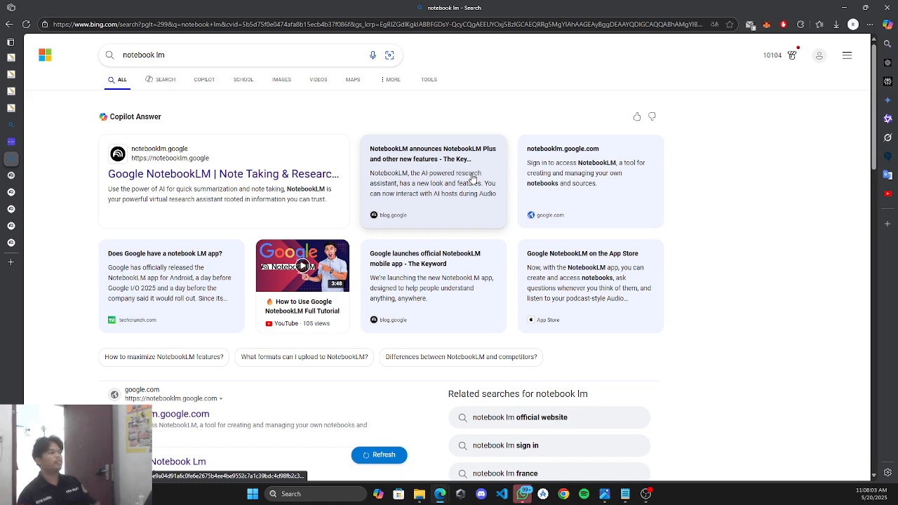
{"action": "scroll", "coordinate": [453, 171], "scroll_direction": "down", "scroll_amount": 5}
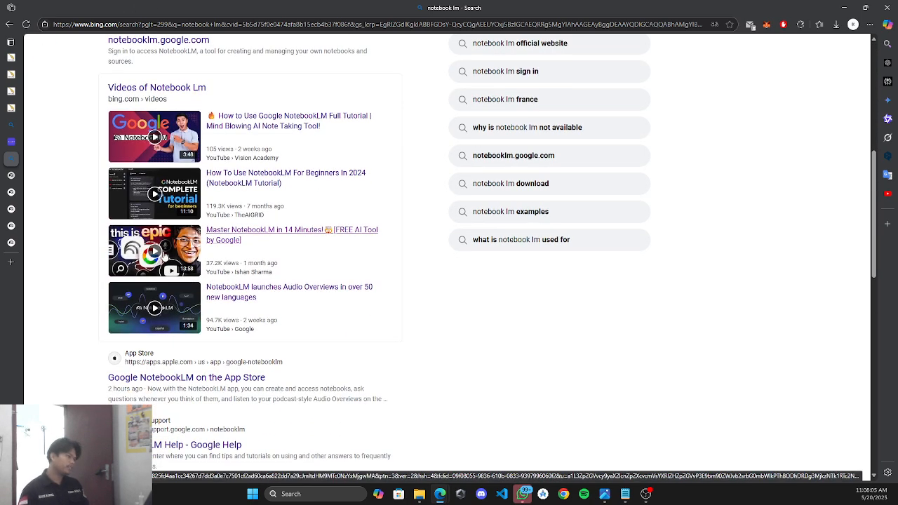
{"action": "scroll", "coordinate": [275, 171], "scroll_direction": "up", "scroll_amount": 5}
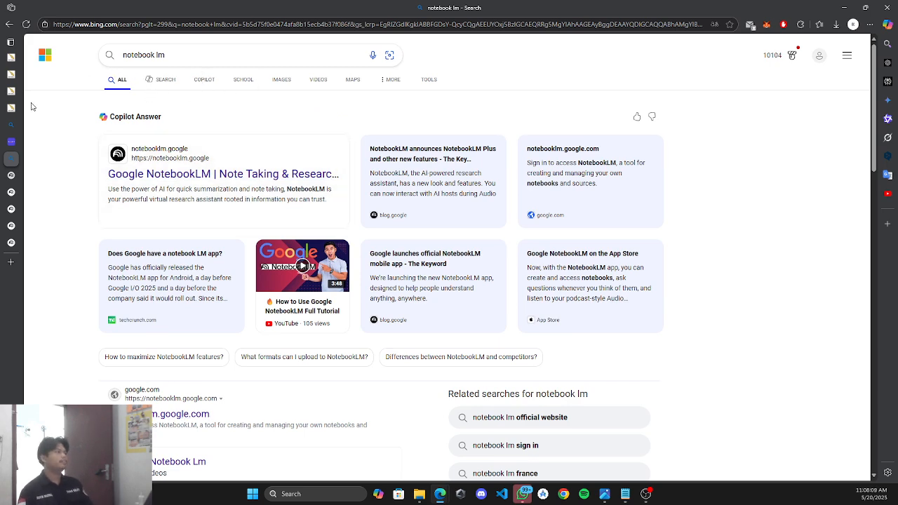
{"action": "left_click", "coordinate": [12, 179]}
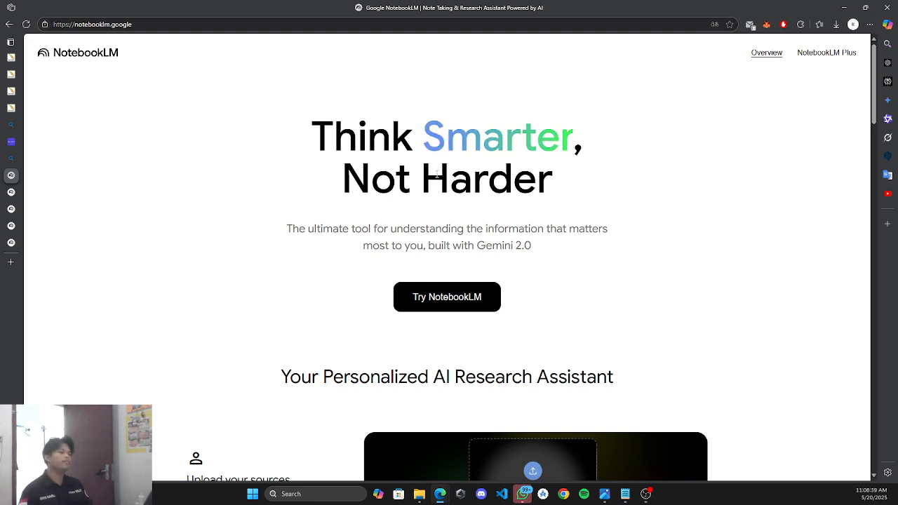
Scroll the landing page, highlighting the subtitle, the 'Upload your sources' heading and 'PDFs'.
{"action": "scroll", "coordinate": [436, 174], "scroll_direction": "down", "scroll_amount": 3}
{"action": "scroll", "coordinate": [484, 214], "scroll_direction": "up", "scroll_amount": 1}
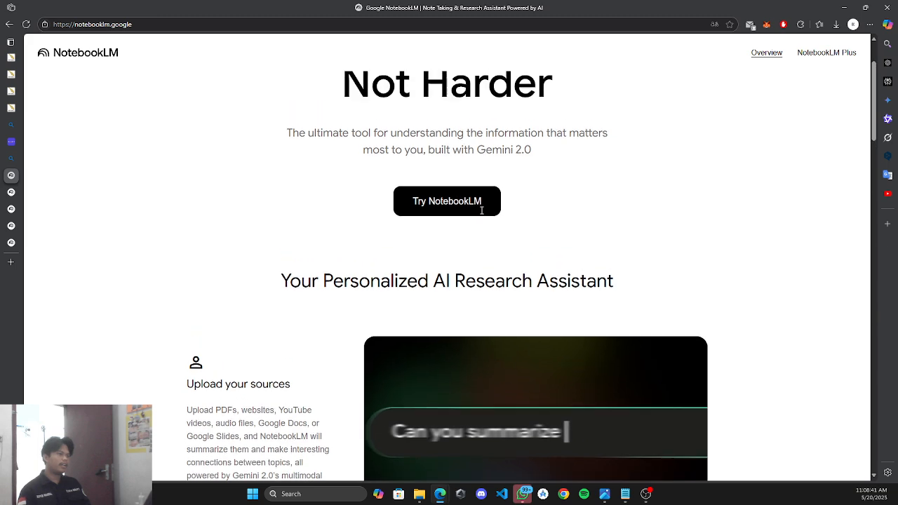
{"action": "scroll", "coordinate": [484, 204], "scroll_direction": "down", "scroll_amount": 1}
{"action": "left_click_drag", "start_coordinate": [461, 153], "coordinate": [532, 159]}
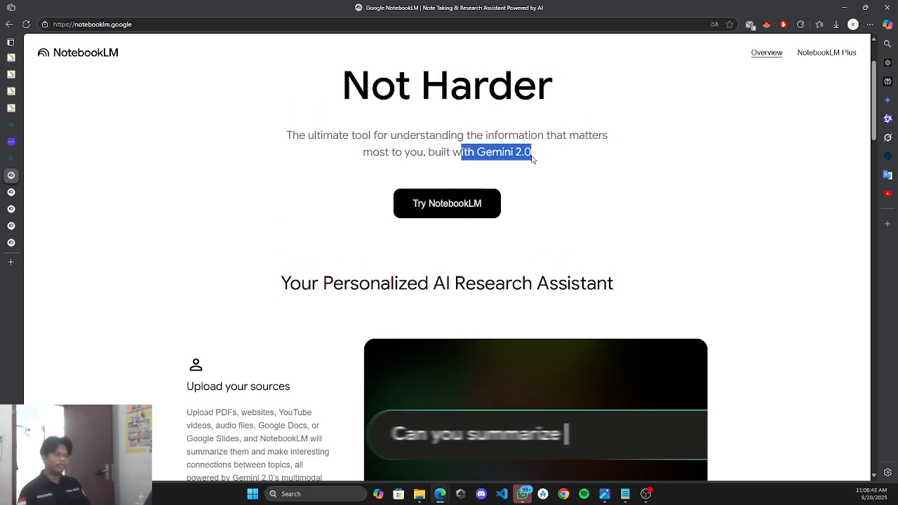
{"action": "left_click", "coordinate": [772, 251]}
{"action": "scroll", "coordinate": [343, 276], "scroll_direction": "down", "scroll_amount": 3}
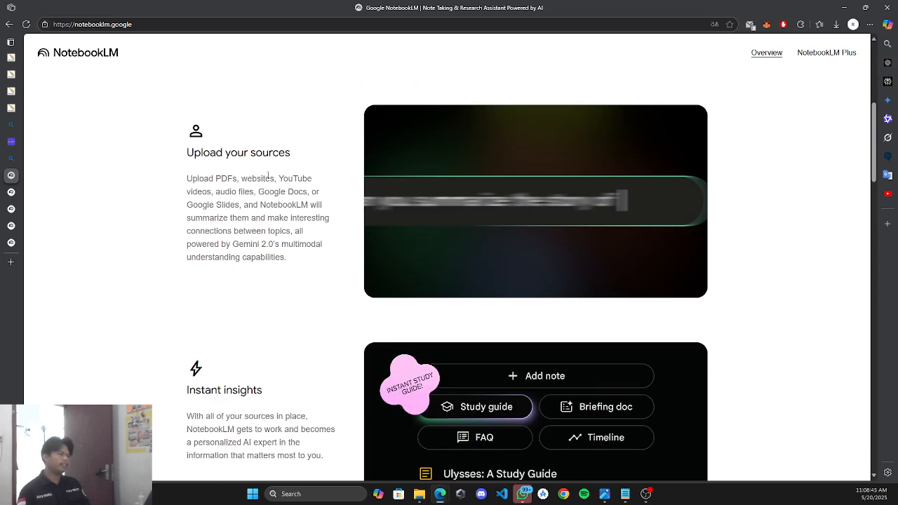
{"action": "scroll", "coordinate": [555, 280], "scroll_direction": "up", "scroll_amount": 2}
{"action": "scroll", "coordinate": [597, 267], "scroll_direction": "down", "scroll_amount": 1}
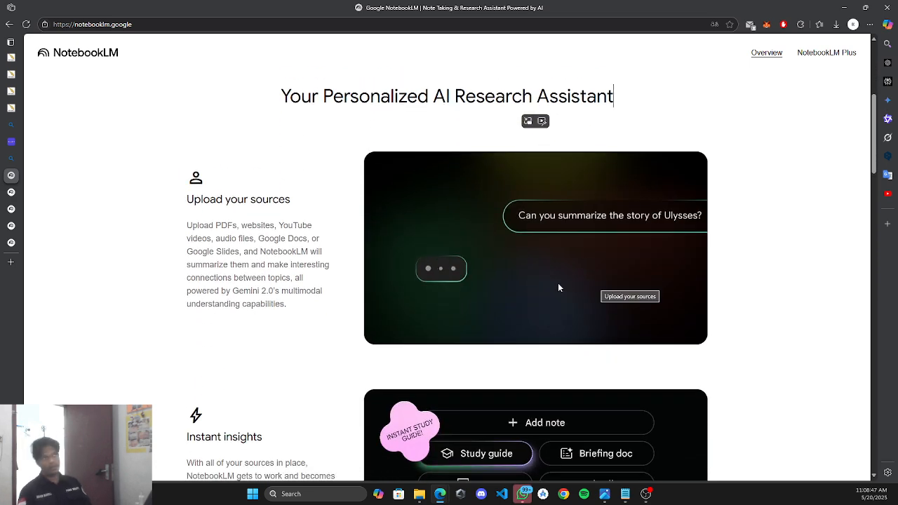
{"action": "scroll", "coordinate": [464, 194], "scroll_direction": "down", "scroll_amount": 1}
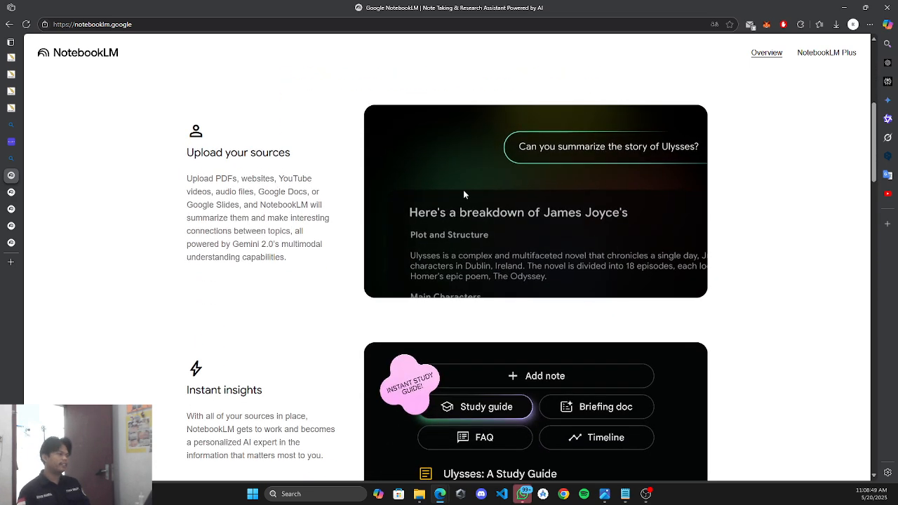
{"action": "left_click_drag", "start_coordinate": [185, 163], "coordinate": [293, 153]}
{"action": "double_click", "coordinate": [226, 178]}
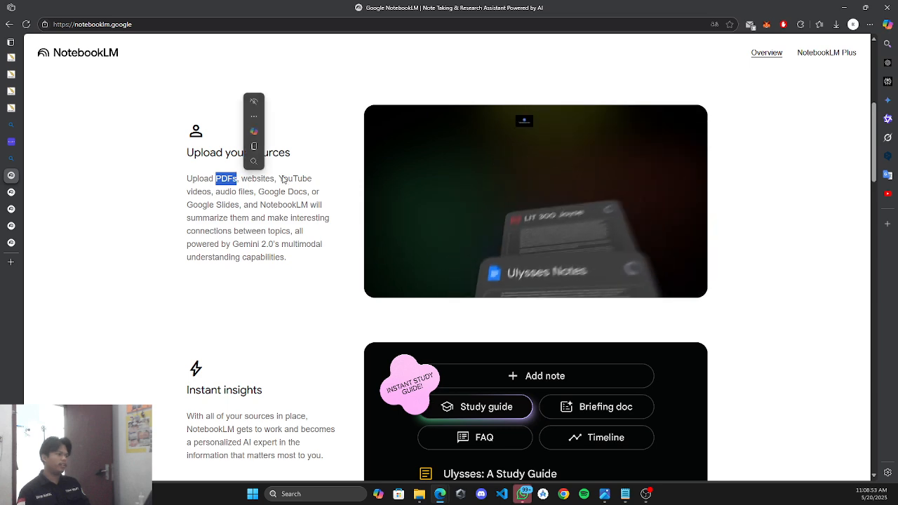
Scroll through the remaining feature sections, back to the top, and launch Try NotebookLM.
{"action": "scroll", "coordinate": [267, 159], "scroll_direction": "down", "scroll_amount": 1}
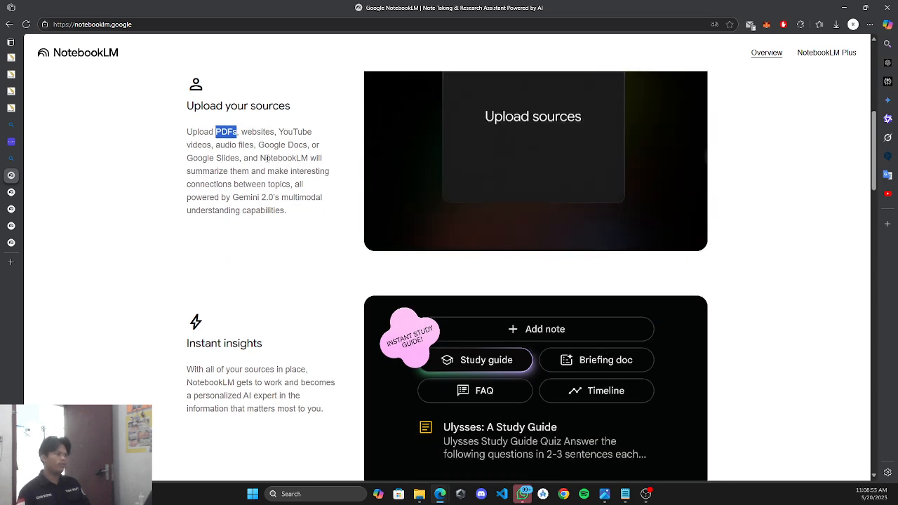
{"action": "scroll", "coordinate": [267, 158], "scroll_direction": "down", "scroll_amount": 3}
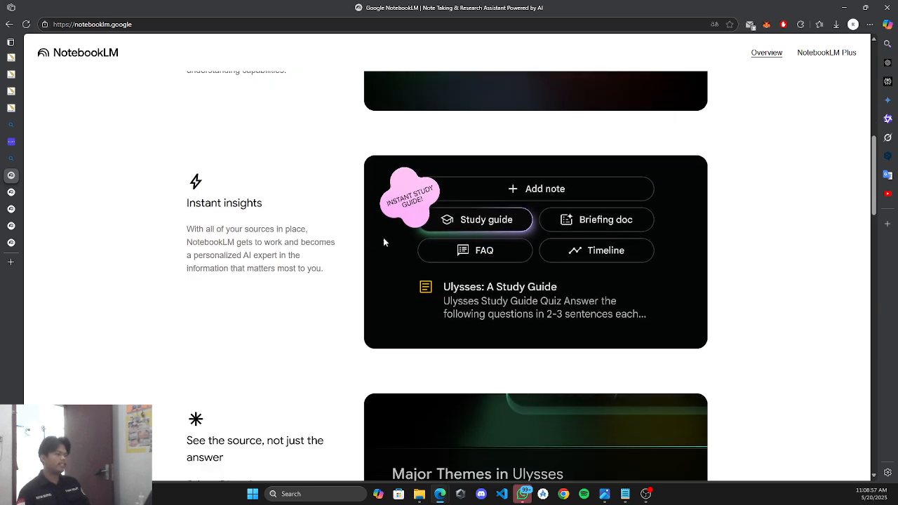
{"action": "scroll", "coordinate": [372, 238], "scroll_direction": "down", "scroll_amount": 1}
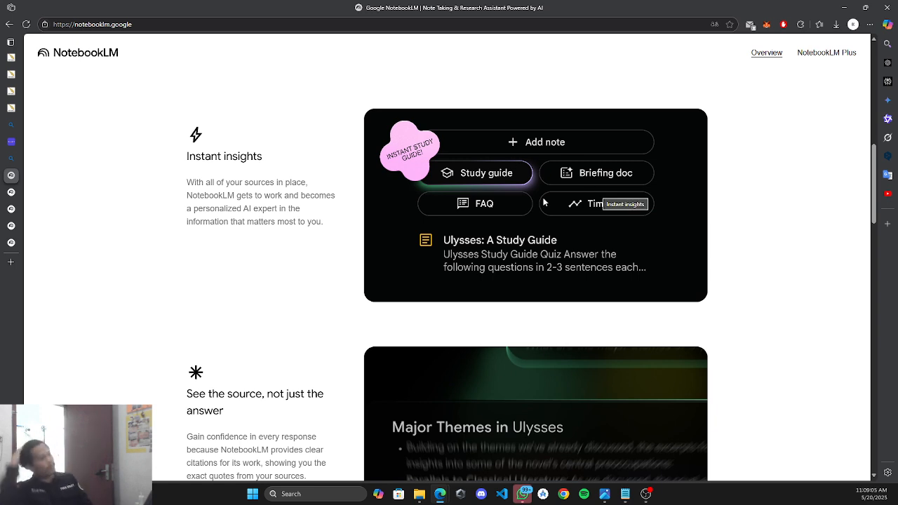
{"action": "scroll", "coordinate": [544, 202], "scroll_direction": "down", "scroll_amount": 5}
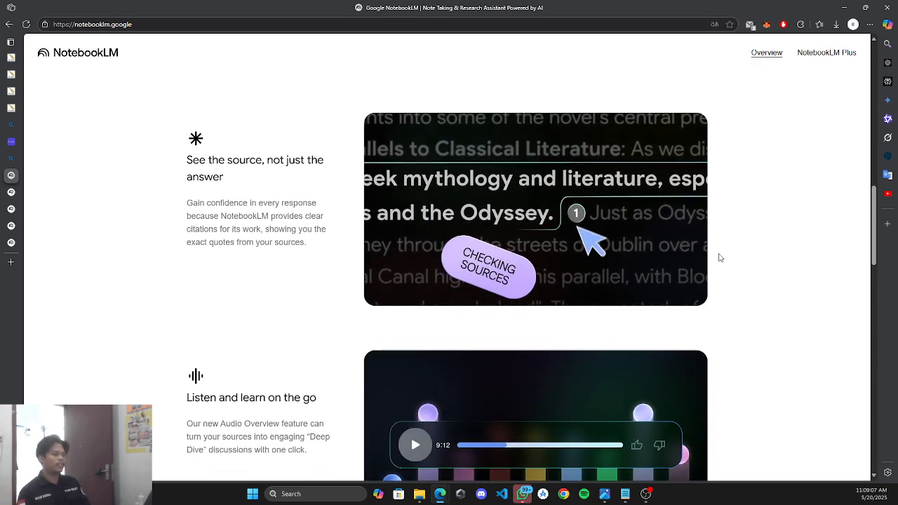
{"action": "scroll", "coordinate": [253, 242], "scroll_direction": "down", "scroll_amount": 1}
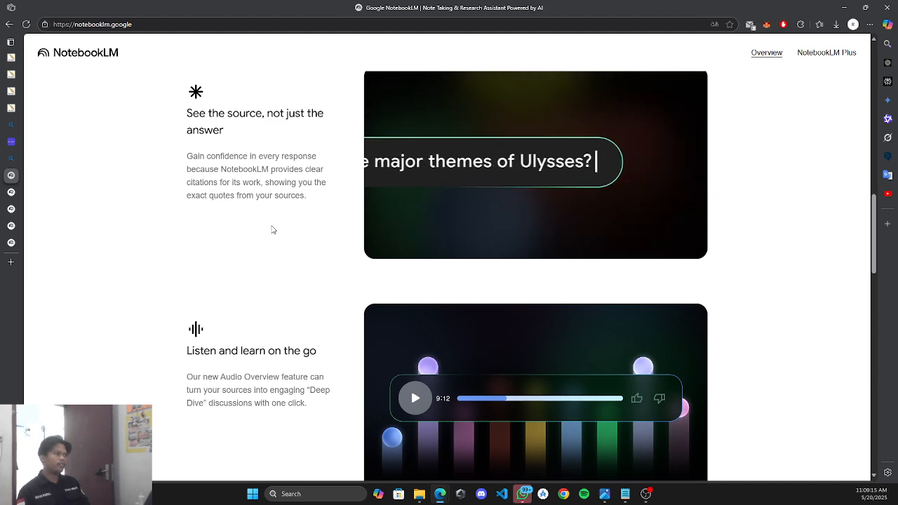
{"action": "scroll", "coordinate": [274, 221], "scroll_direction": "down", "scroll_amount": 3}
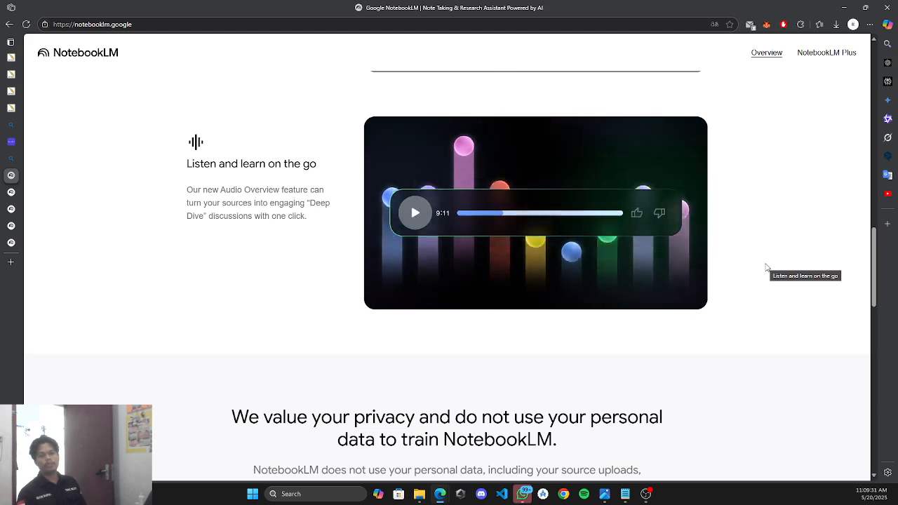
{"action": "scroll", "coordinate": [735, 269], "scroll_direction": "down", "scroll_amount": 2}
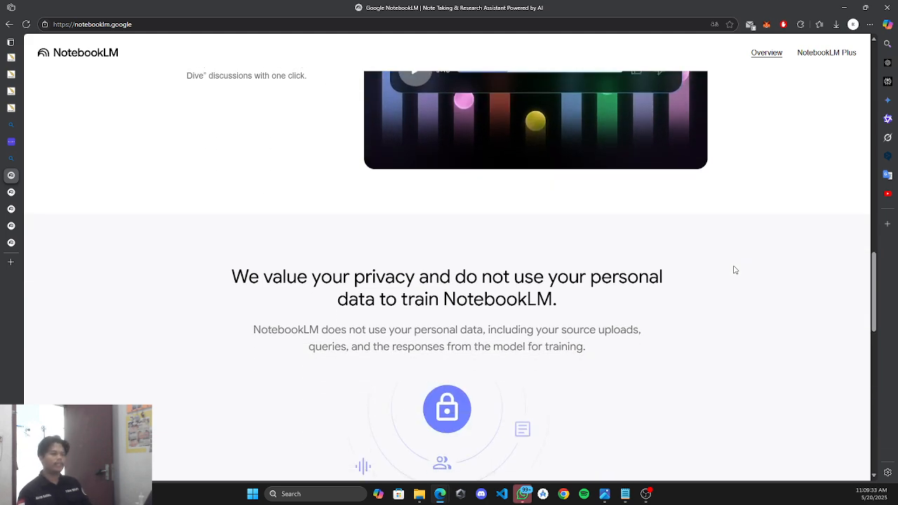
{"action": "scroll", "coordinate": [734, 269], "scroll_direction": "down", "scroll_amount": 8}
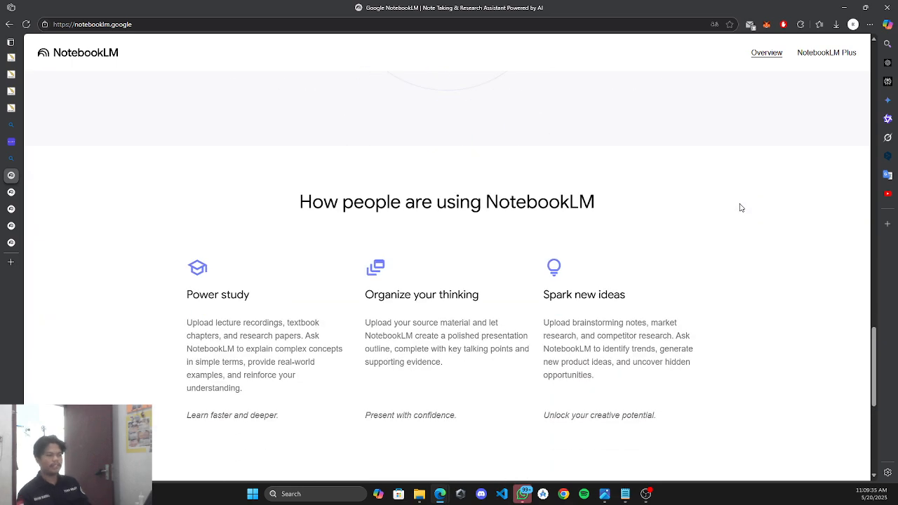
{"action": "scroll", "coordinate": [739, 209], "scroll_direction": "up", "scroll_amount": 8}
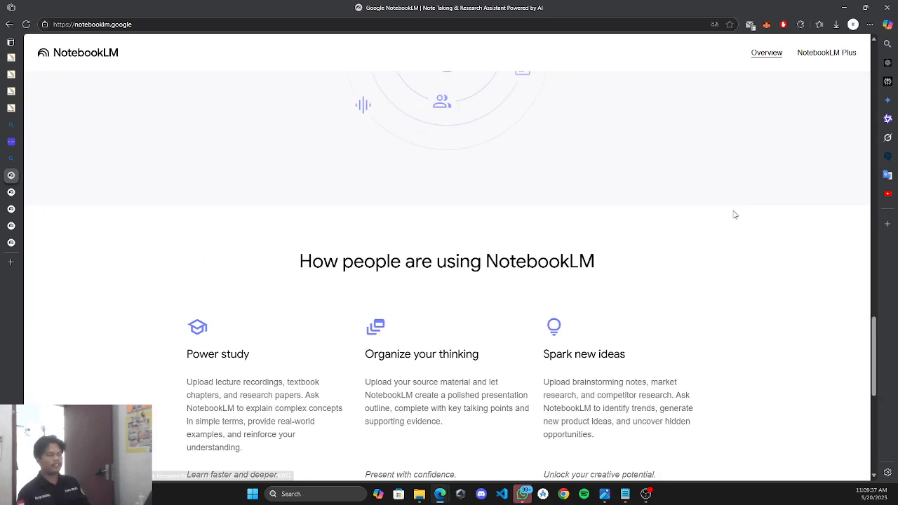
{"action": "left_click_drag", "start_coordinate": [874, 323], "coordinate": [879, 75]}
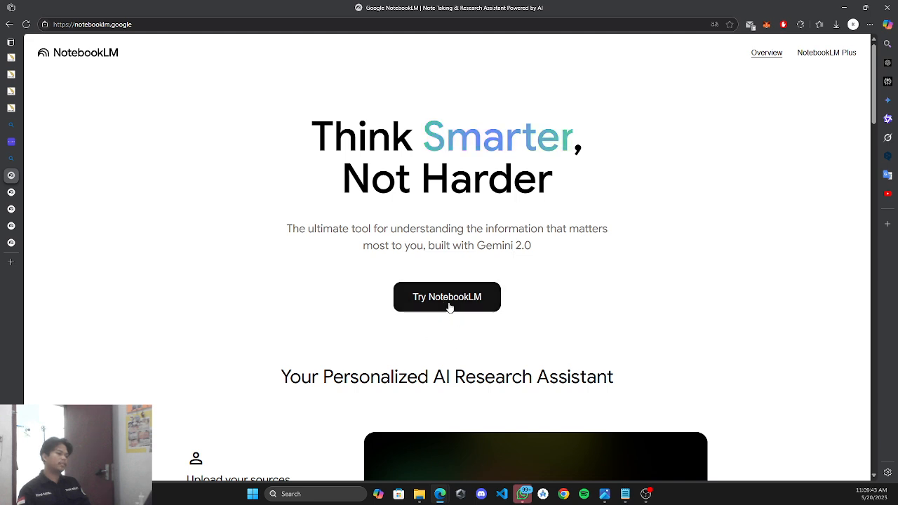
{"action": "left_click", "coordinate": [400, 297]}
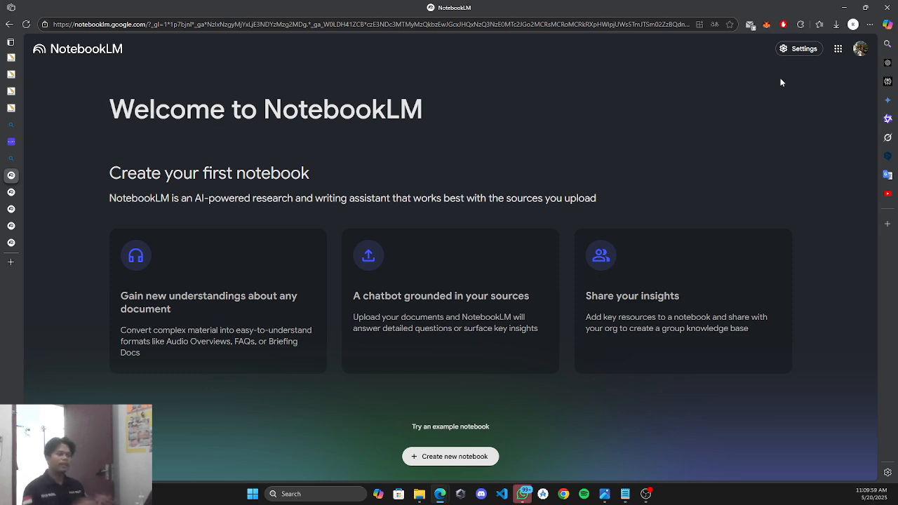
Switch to the other Google account and dismiss Edge's page translation offer.
{"action": "left_click", "coordinate": [860, 49]}
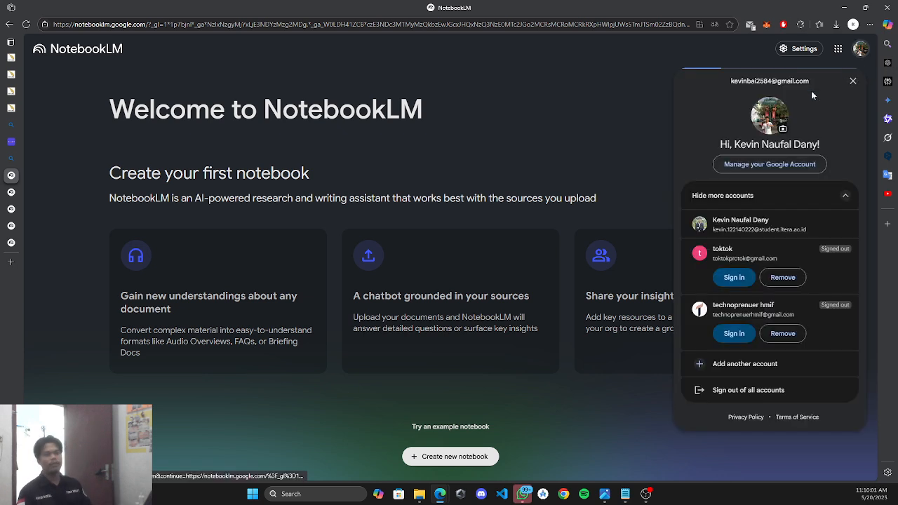
{"action": "left_click", "coordinate": [775, 230]}
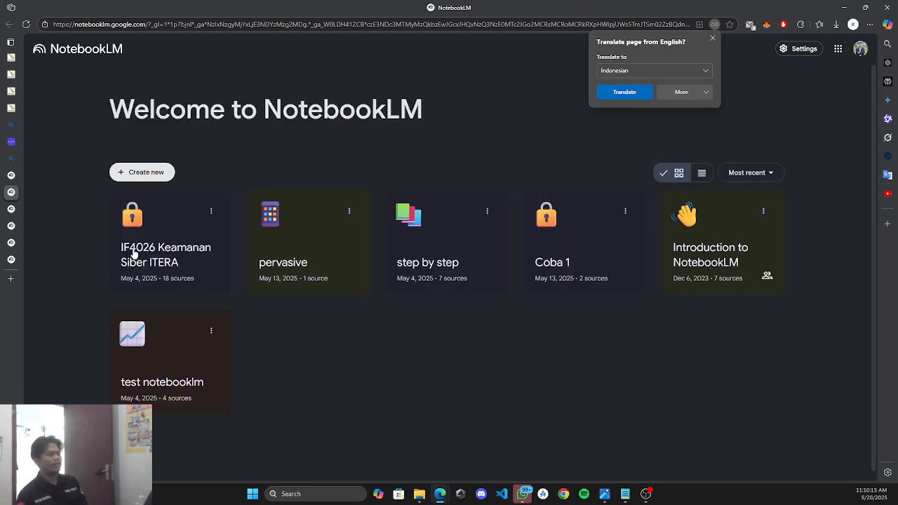
{"action": "left_click", "coordinate": [615, 360]}
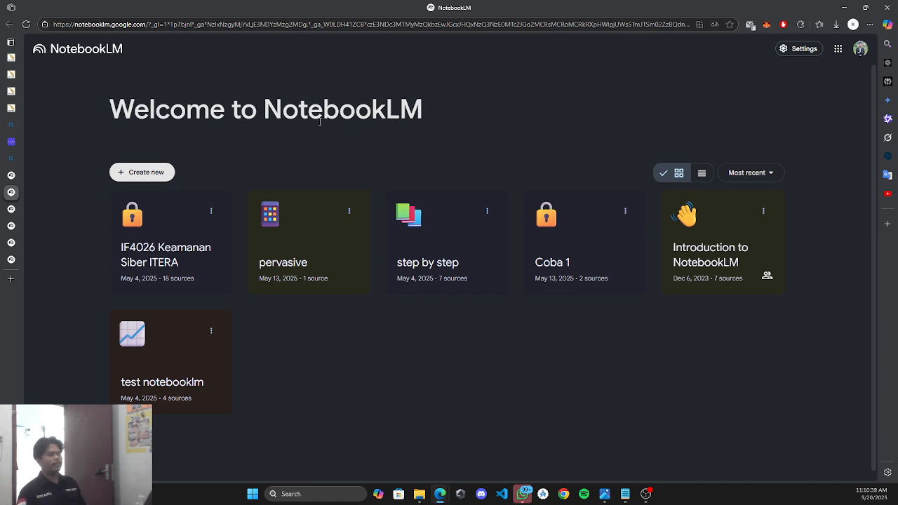
Create a new notebook, close the Add sources dialog, and select the Untitled notebook title.
{"action": "left_click", "coordinate": [143, 172]}
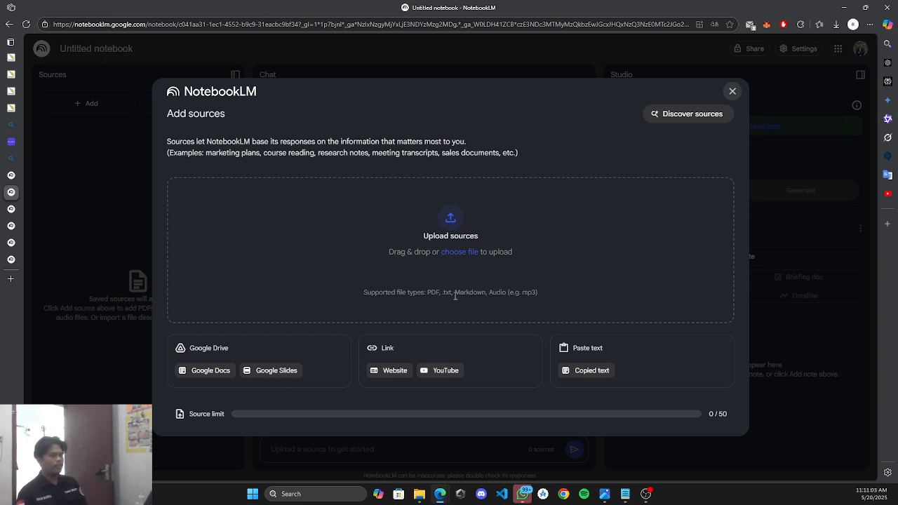
{"action": "left_click_drag", "start_coordinate": [456, 296], "coordinate": [541, 296]}
{"action": "left_click", "coordinate": [542, 297]}
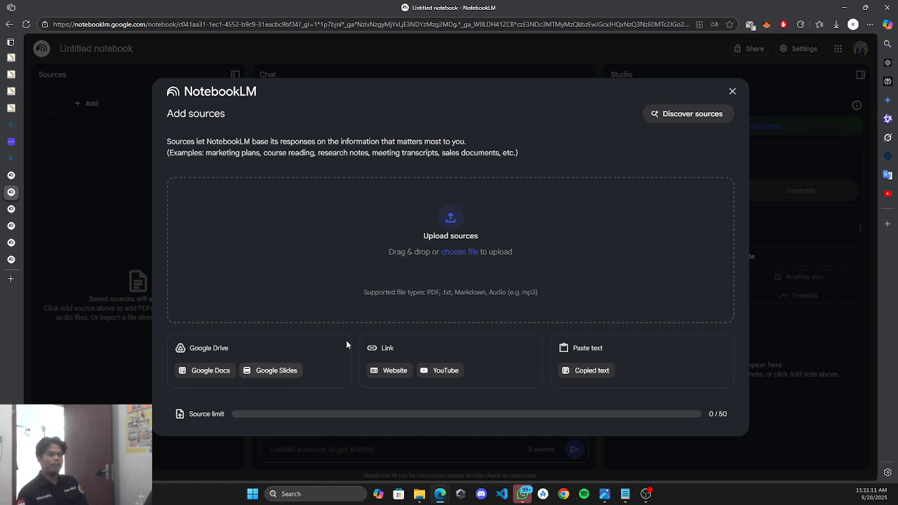
{"action": "left_click", "coordinate": [732, 90]}
{"action": "triple_click", "coordinate": [85, 51]}
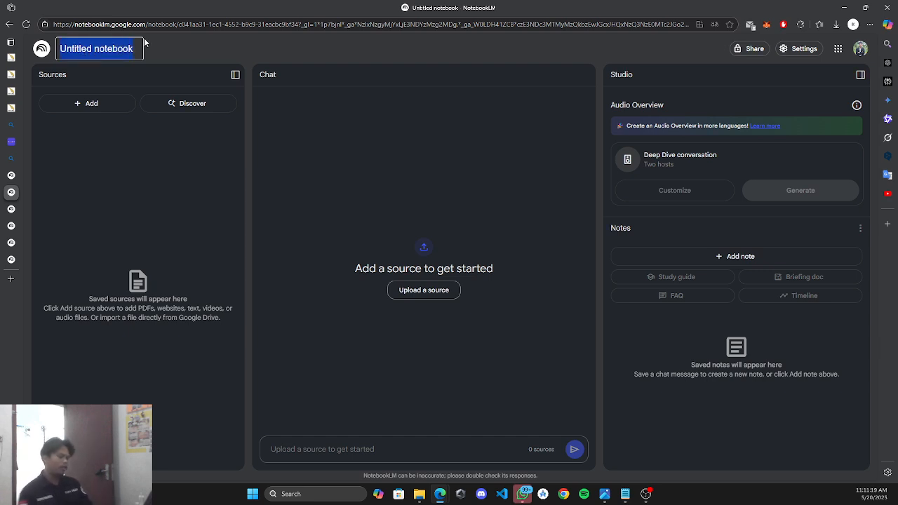
Name the notebook 'UAS Sukses', go back to the notebook list, and reopen it.
{"action": "type", "text": "UAS"}
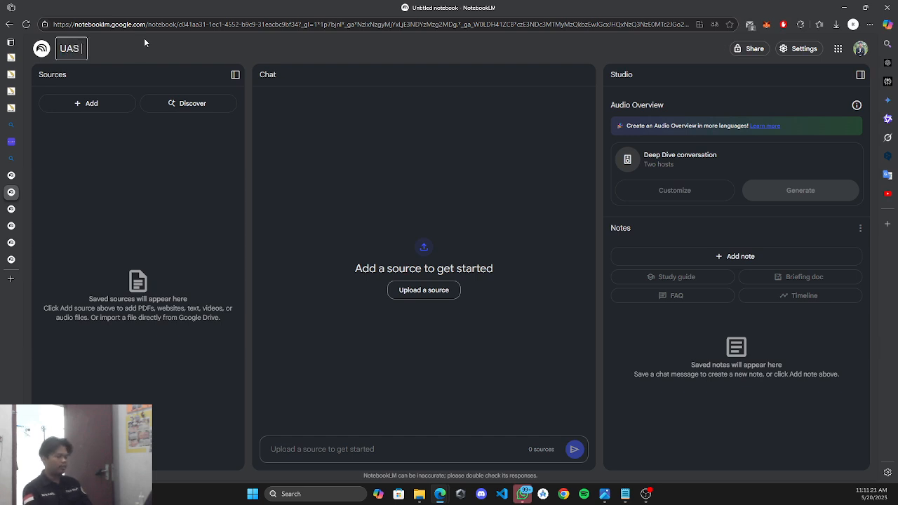
{"action": "type", "text": " Sukses"}
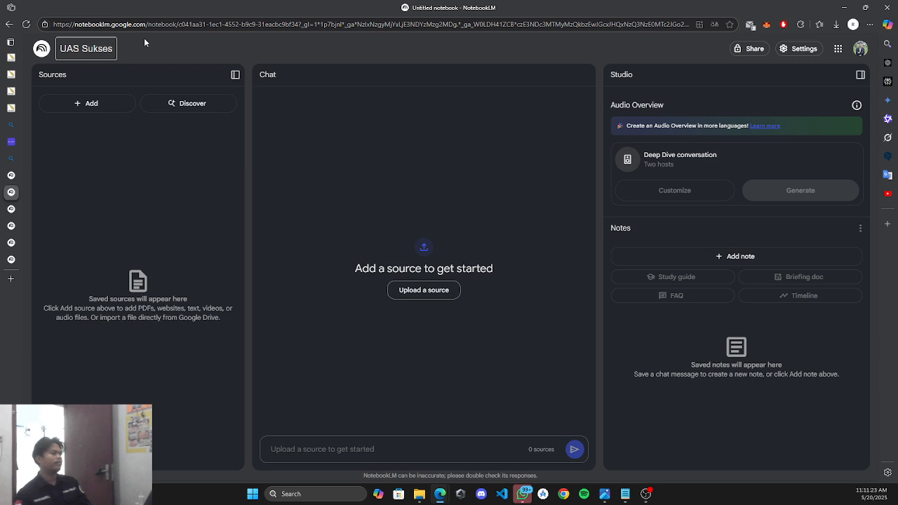
{"action": "key", "text": "Return"}
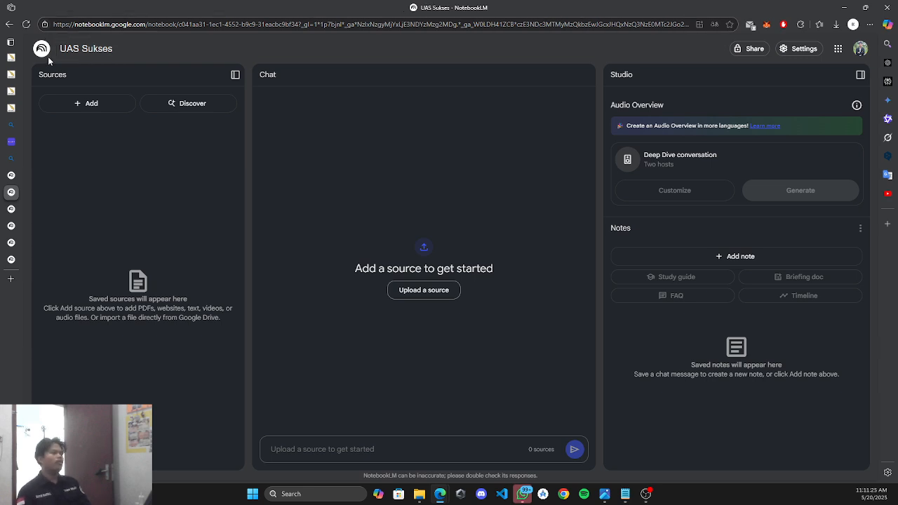
{"action": "left_click", "coordinate": [41, 50]}
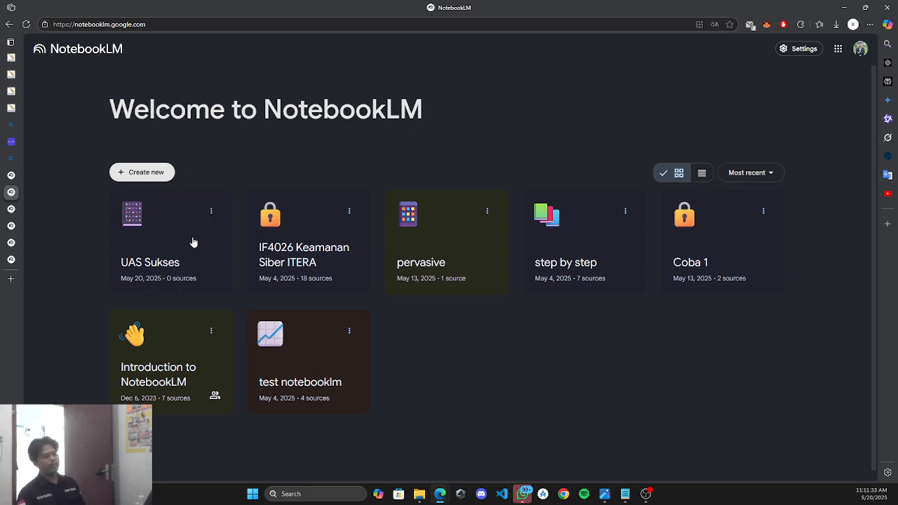
{"action": "left_click", "coordinate": [161, 228]}
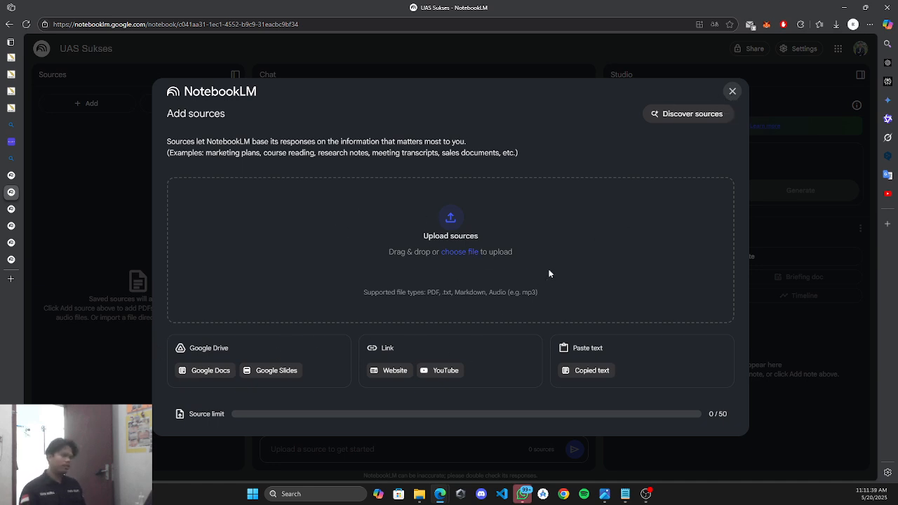
Start adding a source to the UAS Sukses notebook and bring up its file picker.
{"action": "left_click", "coordinate": [733, 91]}
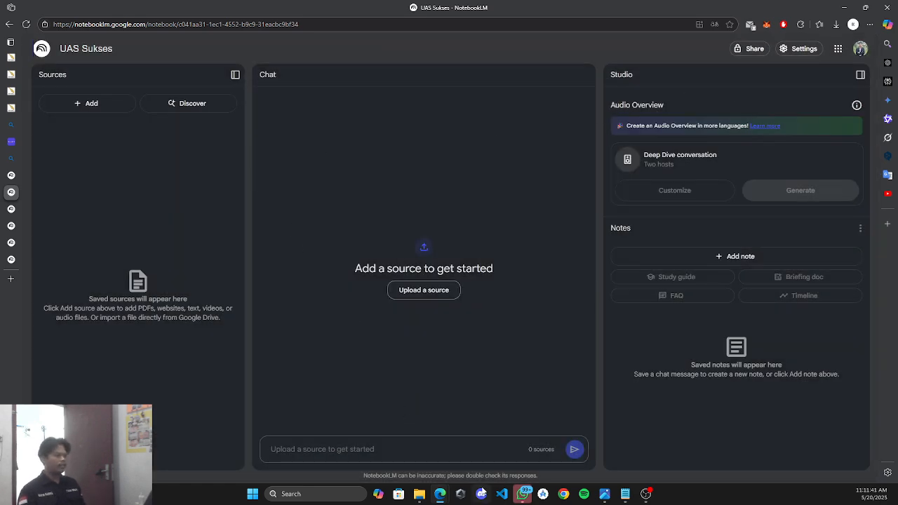
{"action": "left_click", "coordinate": [119, 103]}
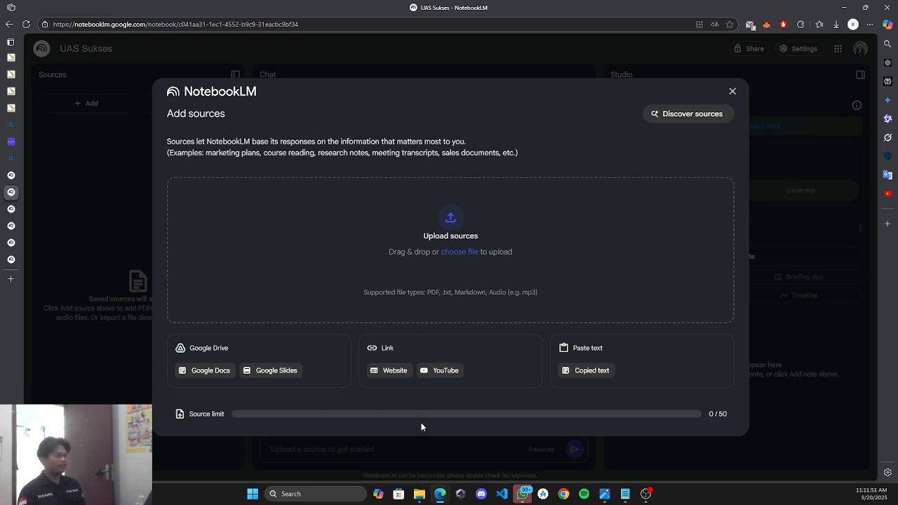
{"action": "mouse_move", "coordinate": [421, 495]}
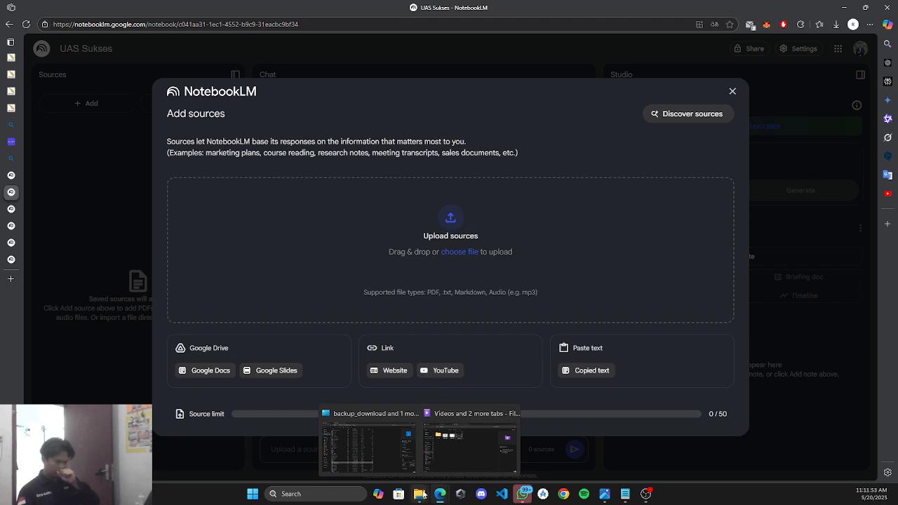
{"action": "left_click", "coordinate": [397, 444]}
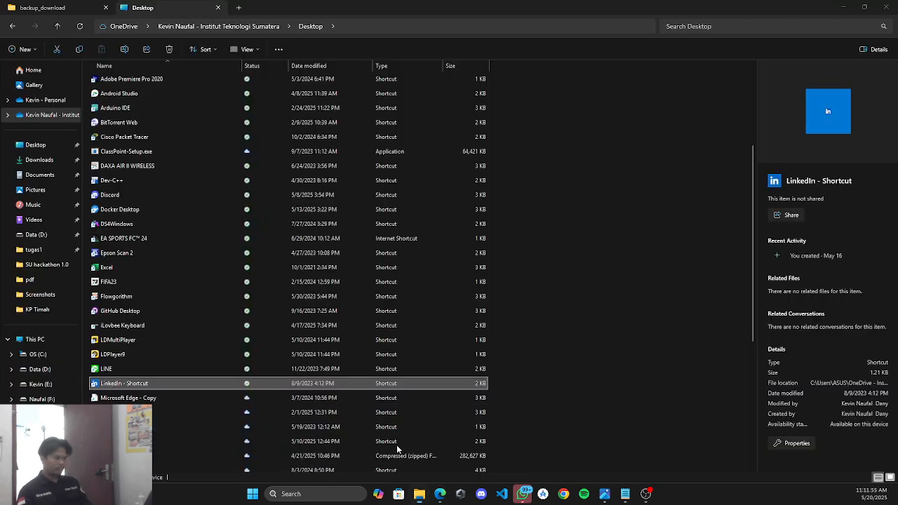
{"action": "scroll", "coordinate": [397, 445], "scroll_direction": "up", "scroll_amount": 4}
{"action": "left_click_drag", "start_coordinate": [437, 6], "coordinate": [403, 82]}
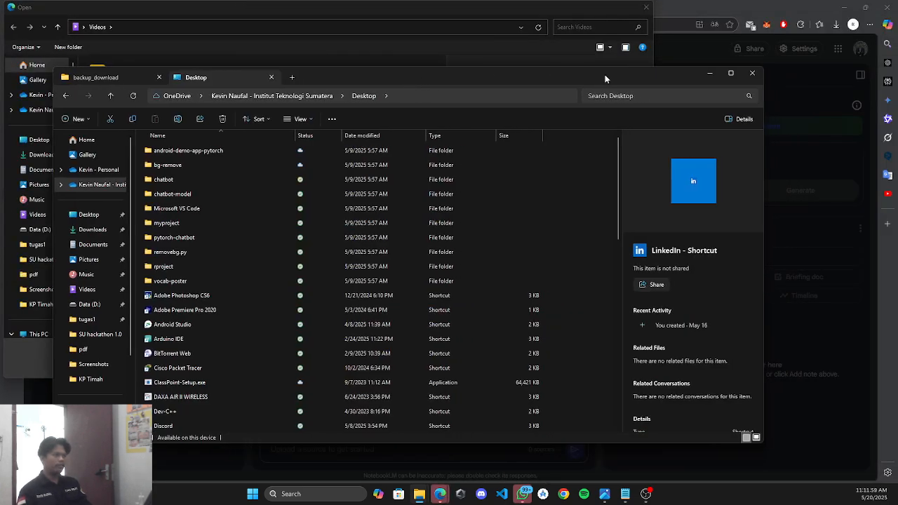
{"action": "left_click", "coordinate": [711, 74]}
Upload the proposal PDF from the Downloads folder as a source, which ends in an upload error.
{"action": "left_click", "coordinate": [46, 156]}
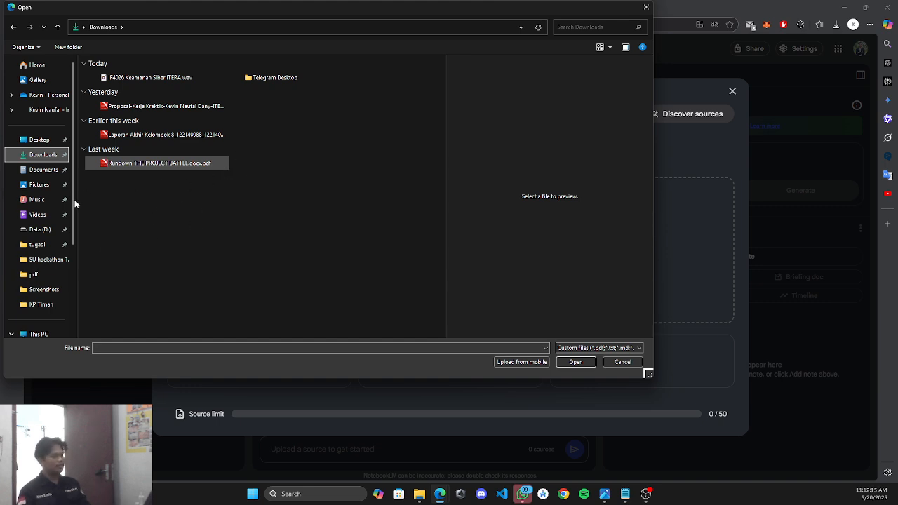
{"action": "left_click", "coordinate": [176, 162]}
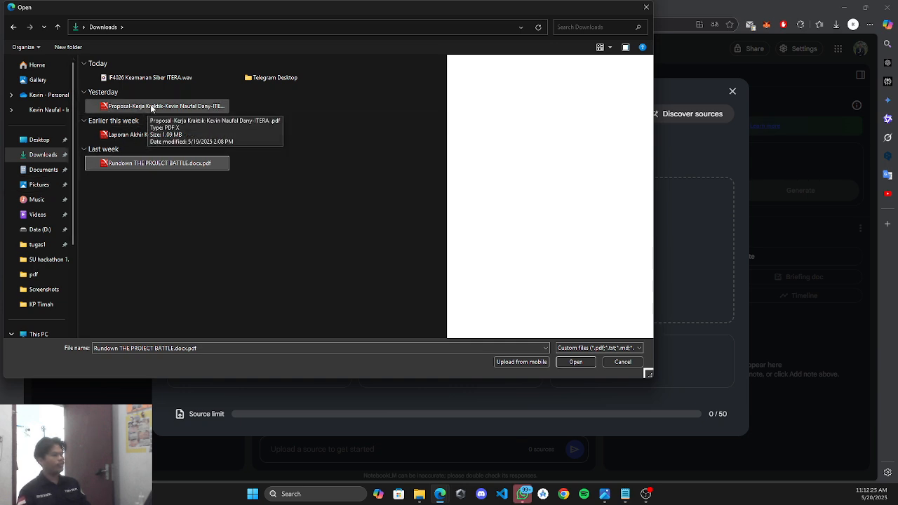
{"action": "left_click", "coordinate": [147, 107]}
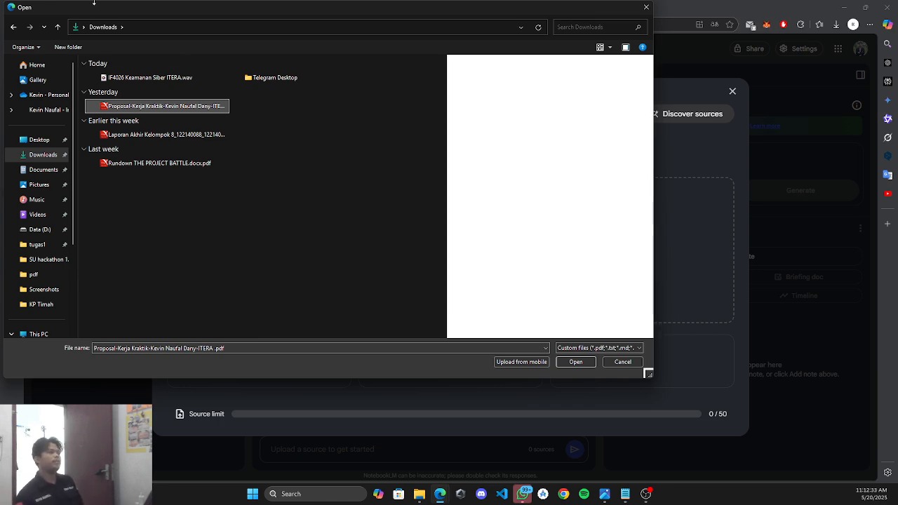
{"action": "left_click_drag", "start_coordinate": [306, 15], "coordinate": [383, 64]}
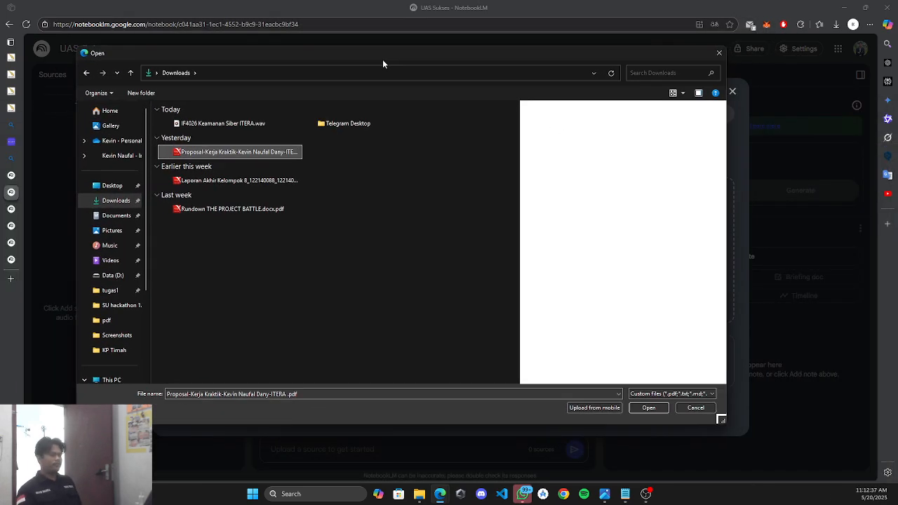
{"action": "left_click", "coordinate": [649, 407]}
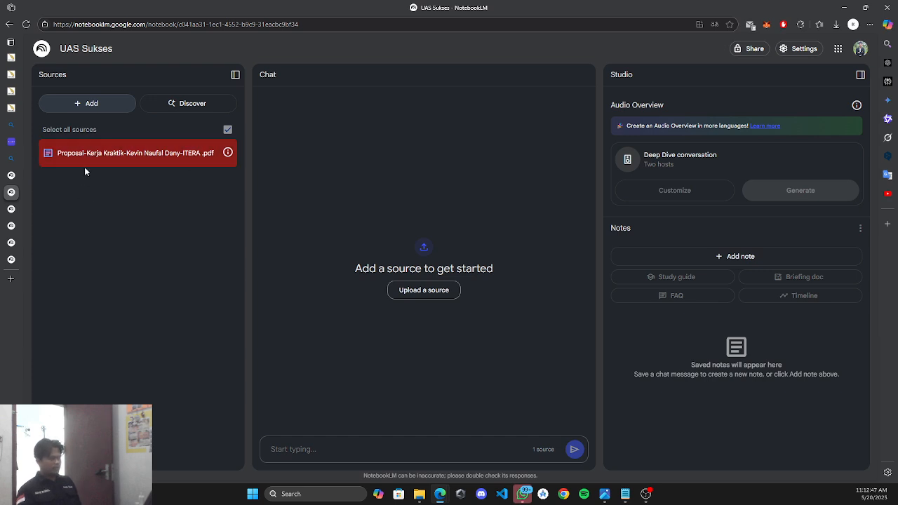
{"action": "mouse_move", "coordinate": [227, 153]}
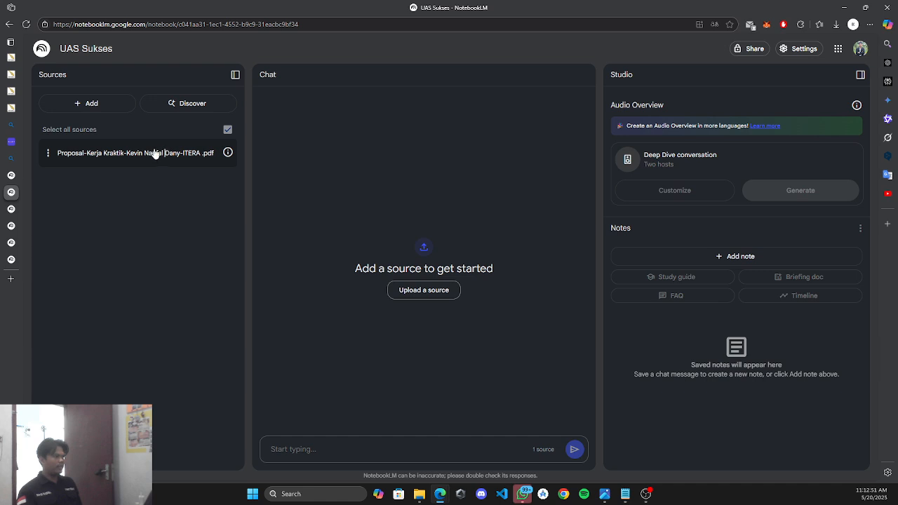
Remove the failed proposal PDF source from UAS Sukses and confirm the deletion.
{"action": "left_click", "coordinate": [48, 153]}
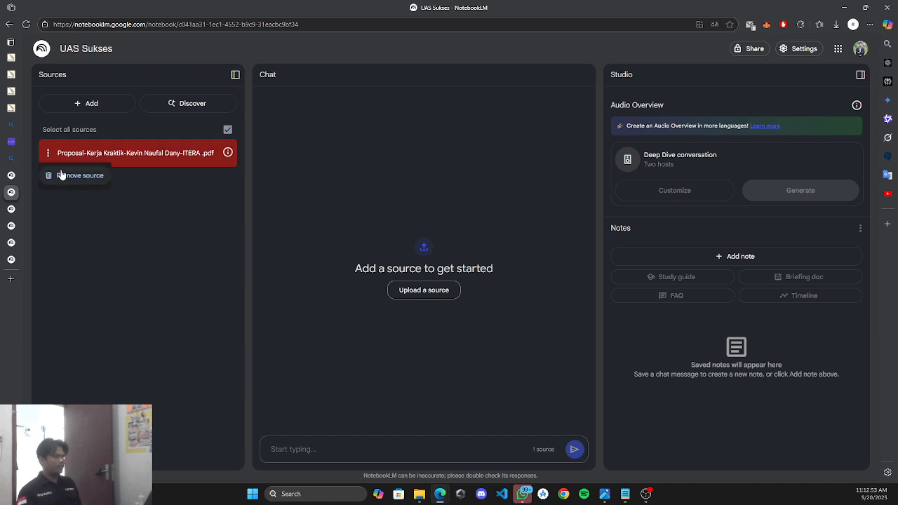
{"action": "left_click", "coordinate": [174, 177]}
{"action": "double_click", "coordinate": [155, 152]}
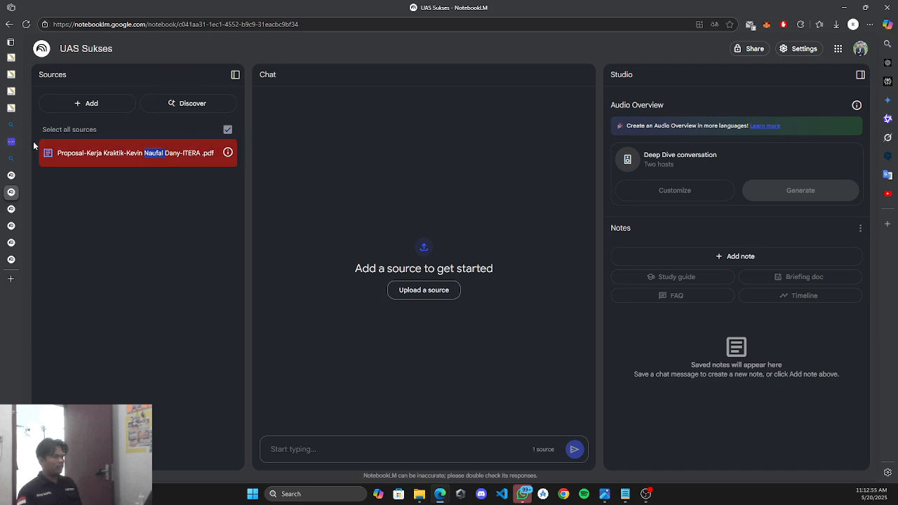
{"action": "left_click", "coordinate": [48, 153]}
{"action": "left_click", "coordinate": [85, 178]}
{"action": "left_click", "coordinate": [542, 273]}
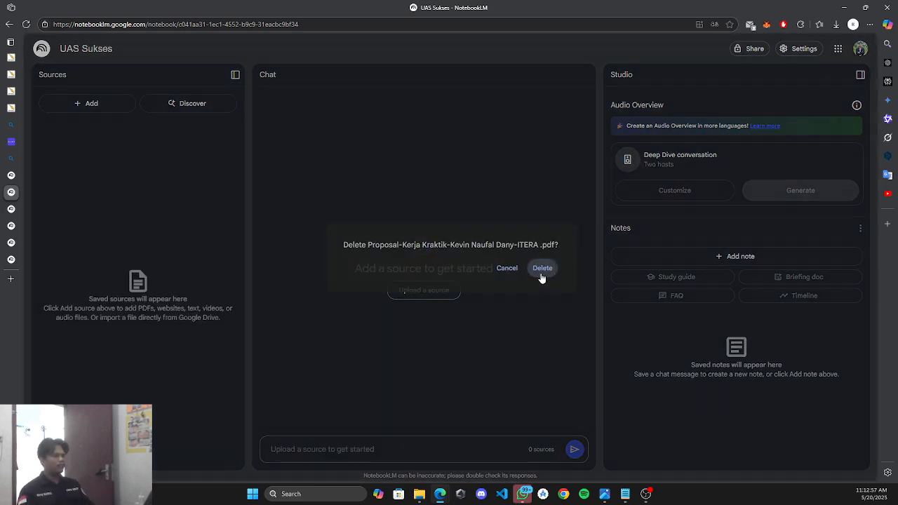
Drag the proposal PDF from File Explorer into the upload area again, then return to the notebooks home page.
{"action": "left_click", "coordinate": [116, 105]}
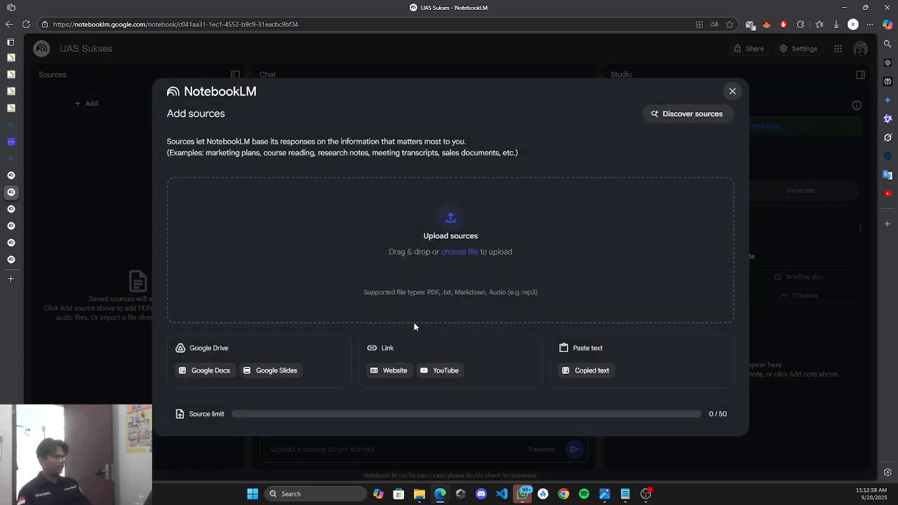
{"action": "mouse_move", "coordinate": [420, 495]}
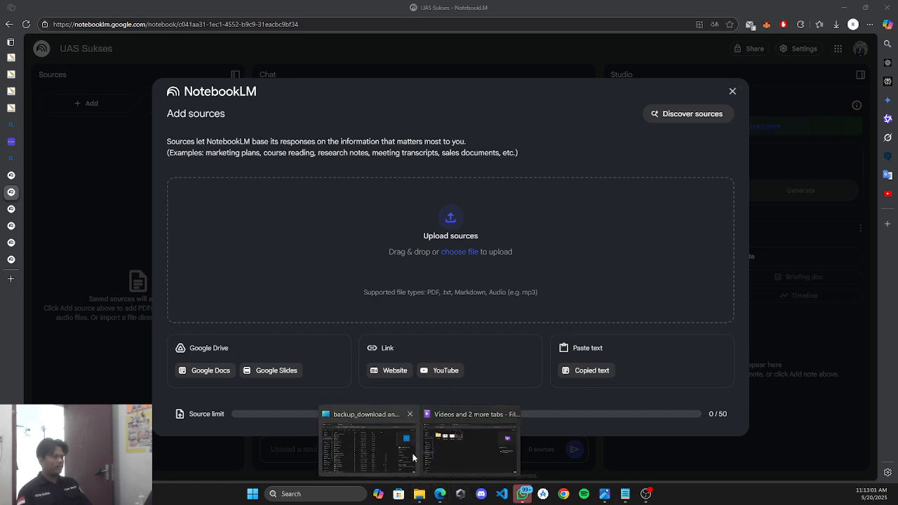
{"action": "left_click", "coordinate": [412, 453]}
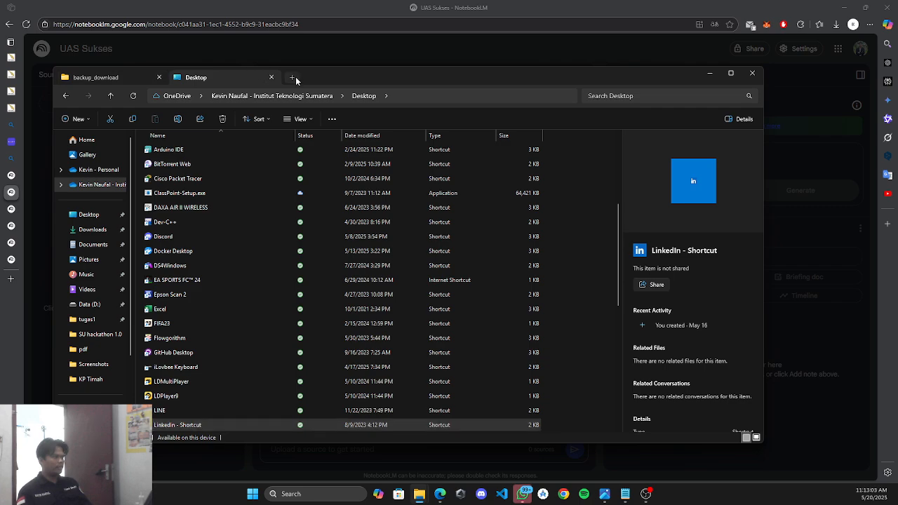
{"action": "left_click", "coordinate": [292, 77]}
{"action": "left_click_drag", "start_coordinate": [465, 76], "coordinate": [823, 115]}
{"action": "left_click", "coordinate": [570, 251]}
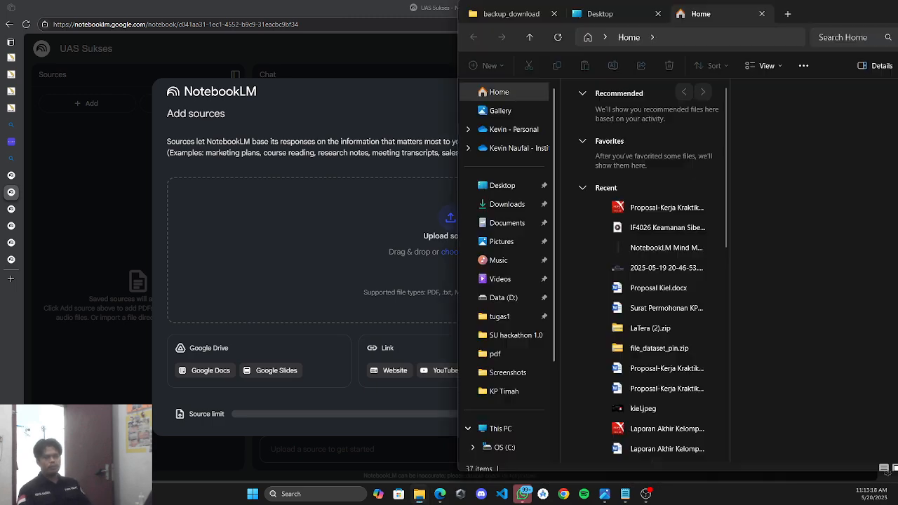
{"action": "left_click_drag", "start_coordinate": [807, 11], "coordinate": [897, 19]}
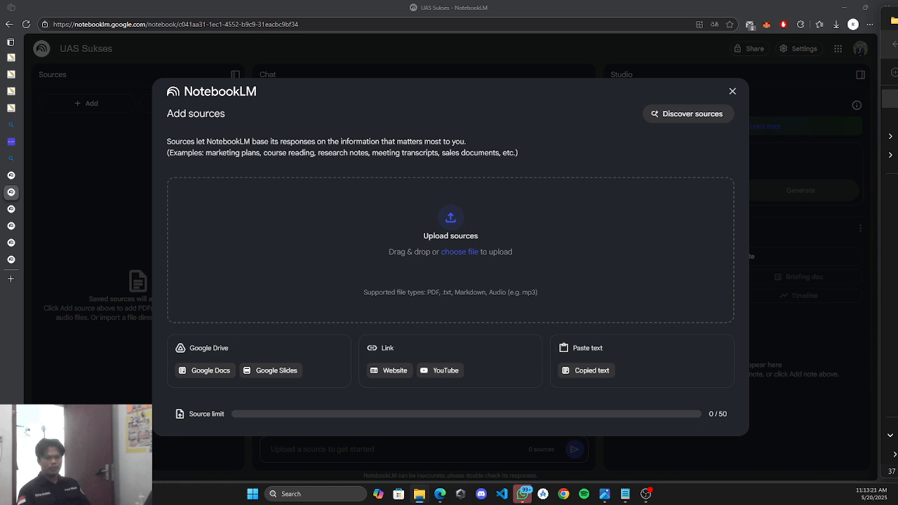
{"action": "left_click_drag", "start_coordinate": [750, 26], "coordinate": [439, 255]}
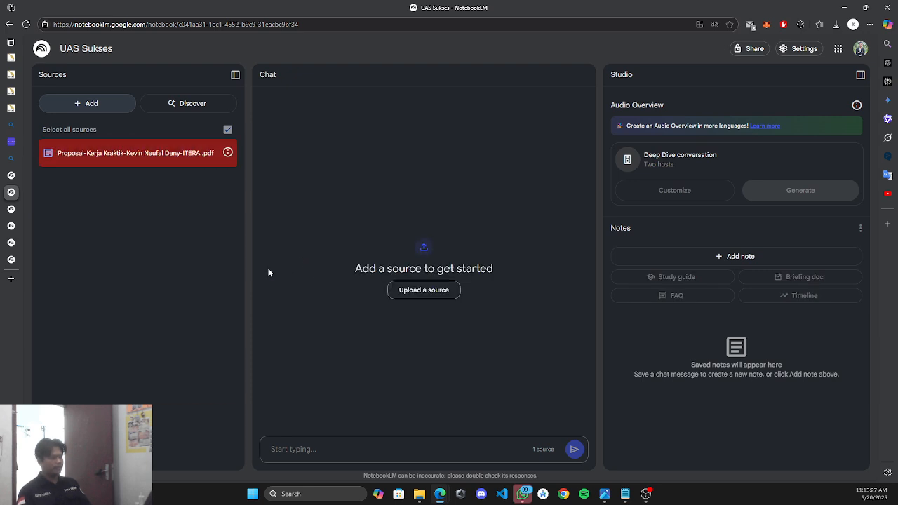
{"action": "left_click", "coordinate": [34, 47]}
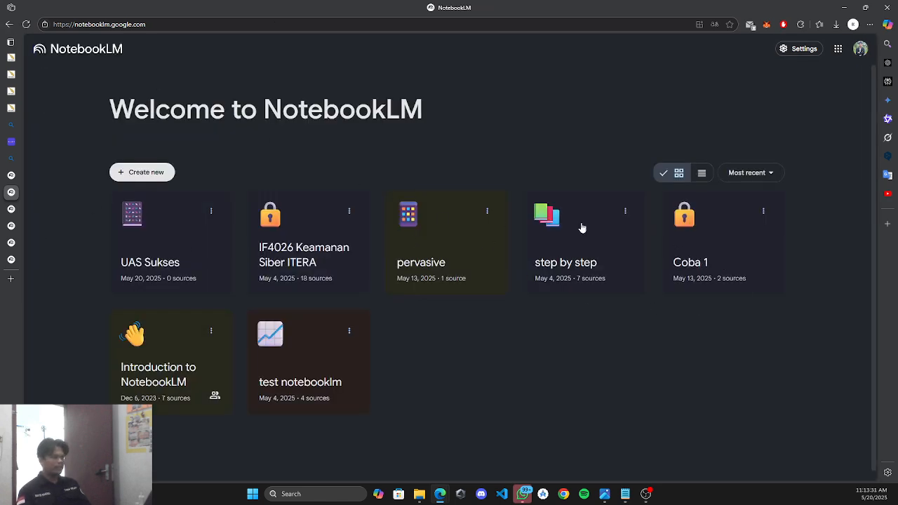
Open the Coba 1 notebook and drop the proposal PDF into its upload area.
{"action": "left_click", "coordinate": [707, 254]}
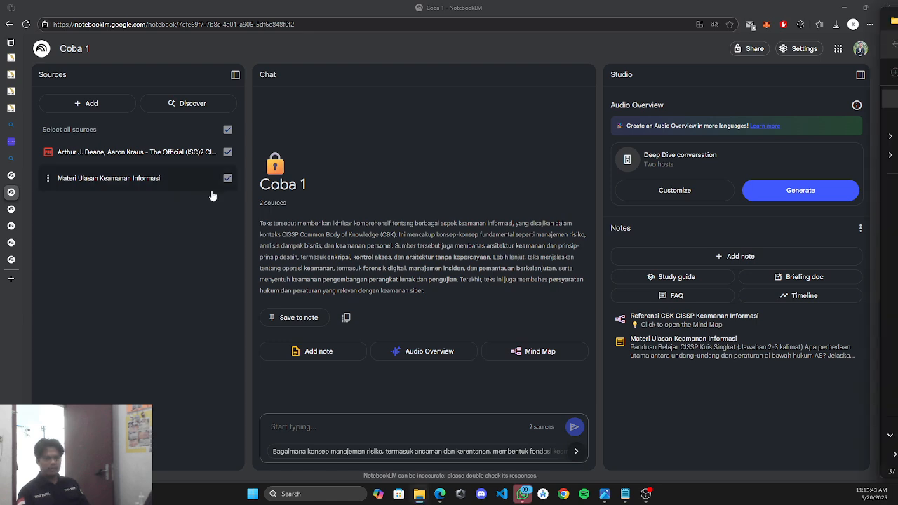
{"action": "left_click", "coordinate": [120, 103]}
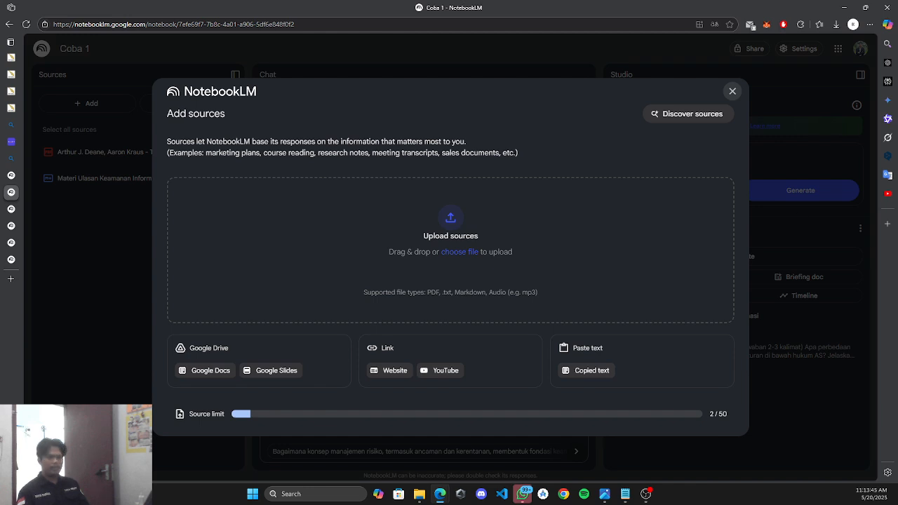
{"action": "key", "text": "alt+Tab"}
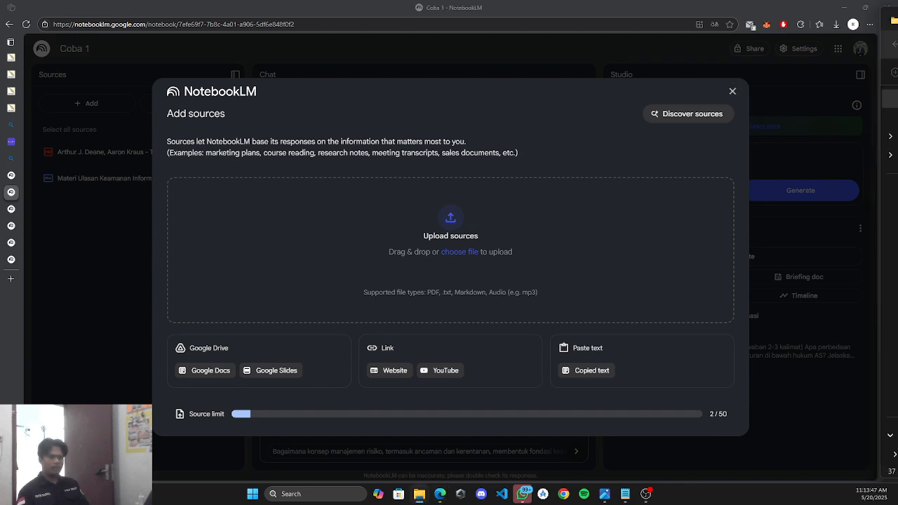
{"action": "left_click_drag", "start_coordinate": [889, 210], "coordinate": [439, 281]}
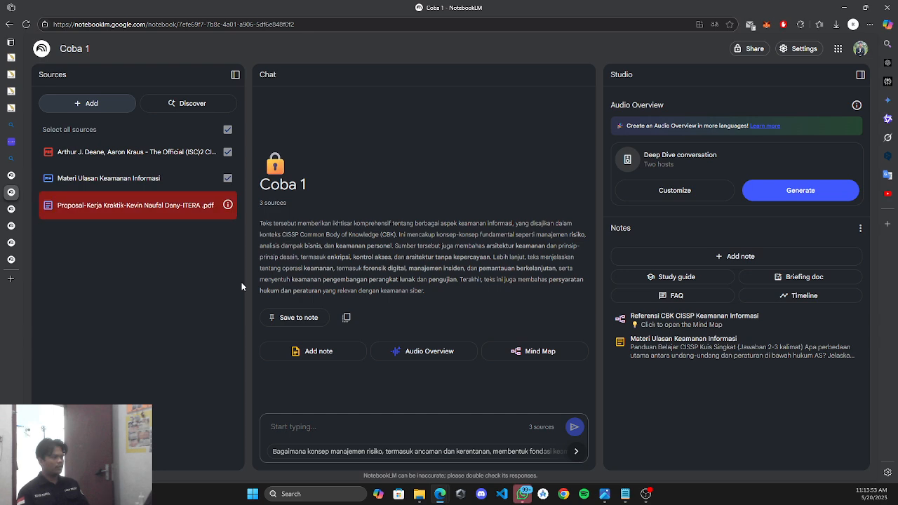
Delete the project proposal PDF source from Coba 1, leaving its two CISSP sources.
{"action": "right_click", "coordinate": [140, 210]}
{"action": "left_click", "coordinate": [48, 205]}
{"action": "left_click", "coordinate": [48, 205]}
{"action": "left_click", "coordinate": [77, 229]}
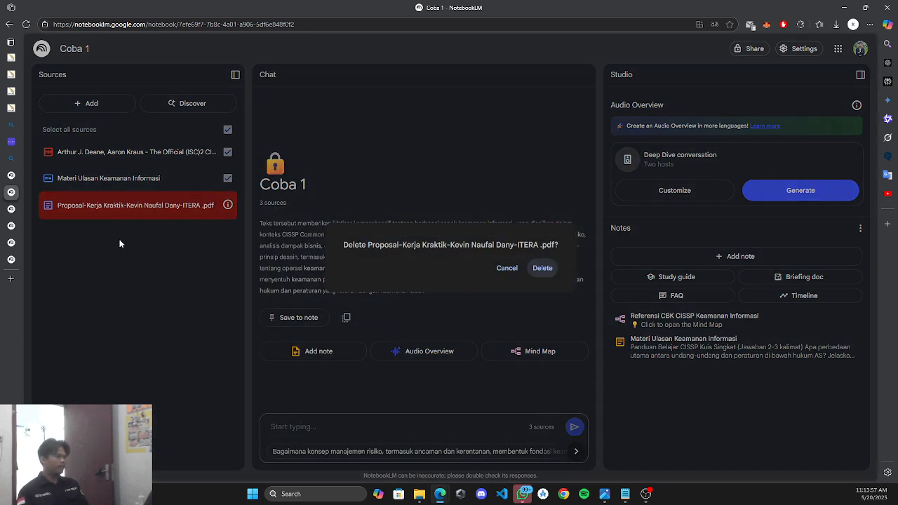
{"action": "left_click", "coordinate": [543, 268]}
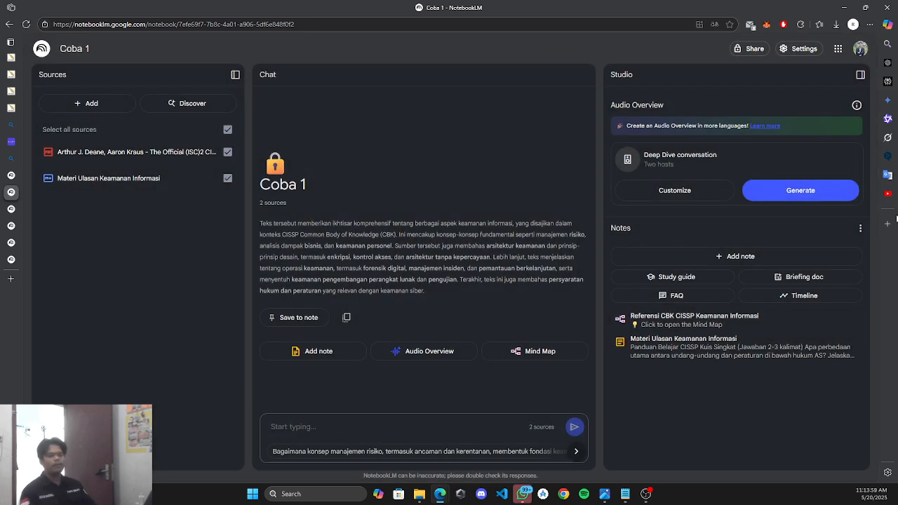
{"action": "left_click", "coordinate": [90, 103]}
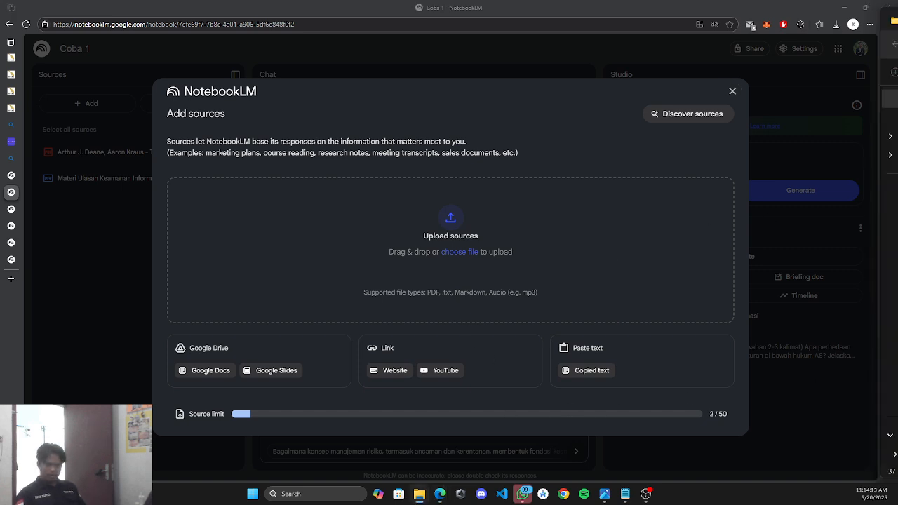
After the dropped file is rejected as unsupported, insert the KSI Baik document from Google Drive.
{"action": "left_click_drag", "start_coordinate": [897, 277], "coordinate": [461, 288]}
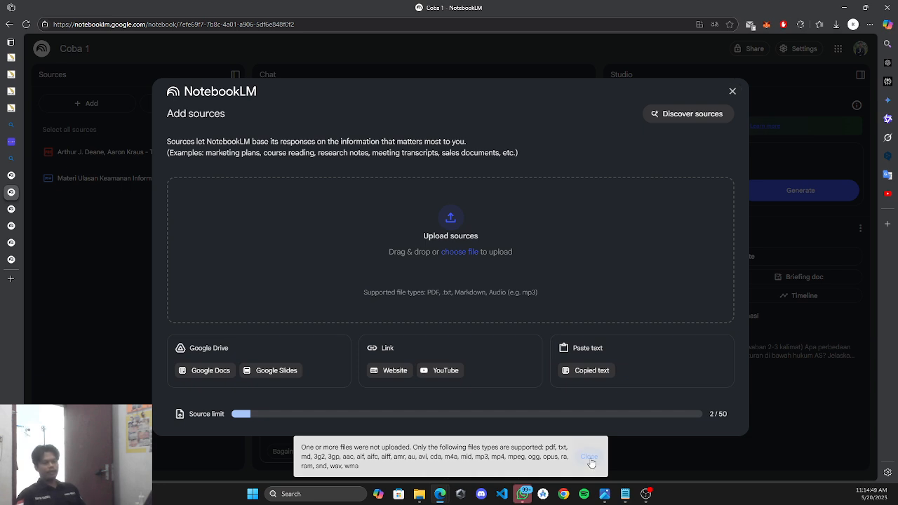
{"action": "left_click", "coordinate": [590, 458]}
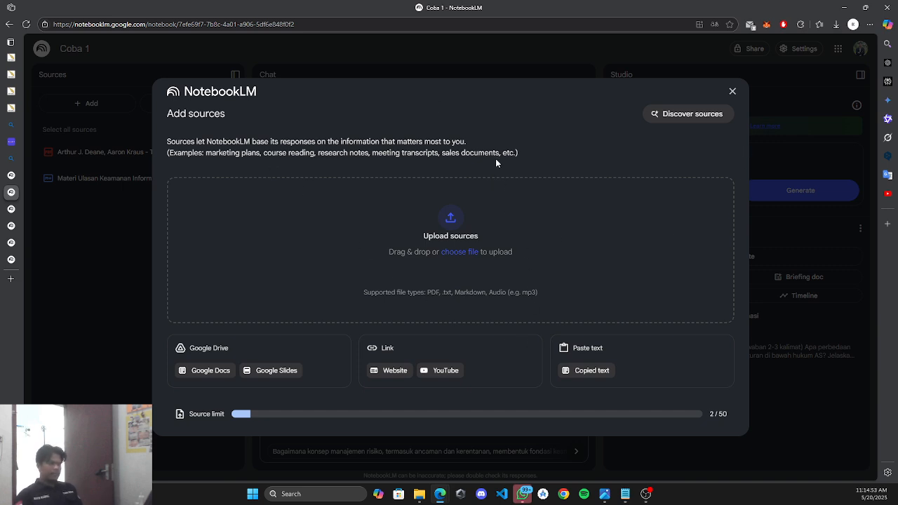
{"action": "left_click", "coordinate": [225, 376]}
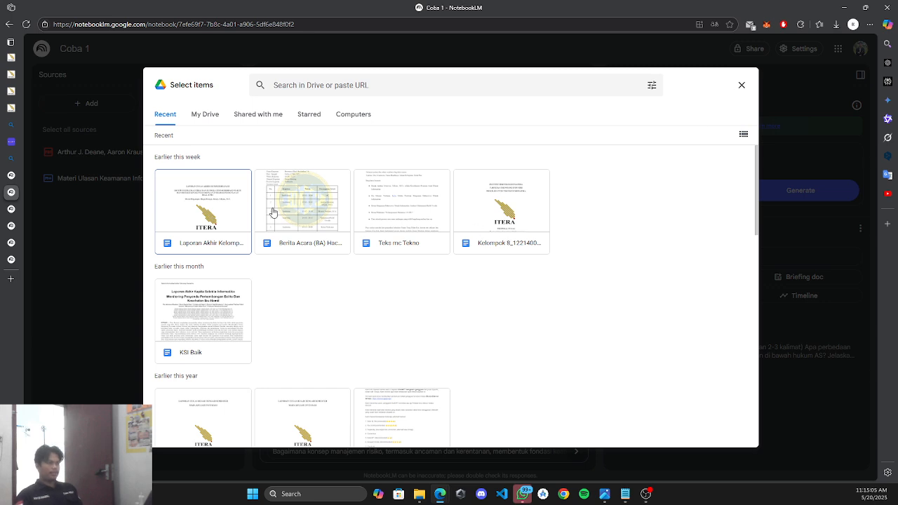
{"action": "left_click", "coordinate": [210, 332]}
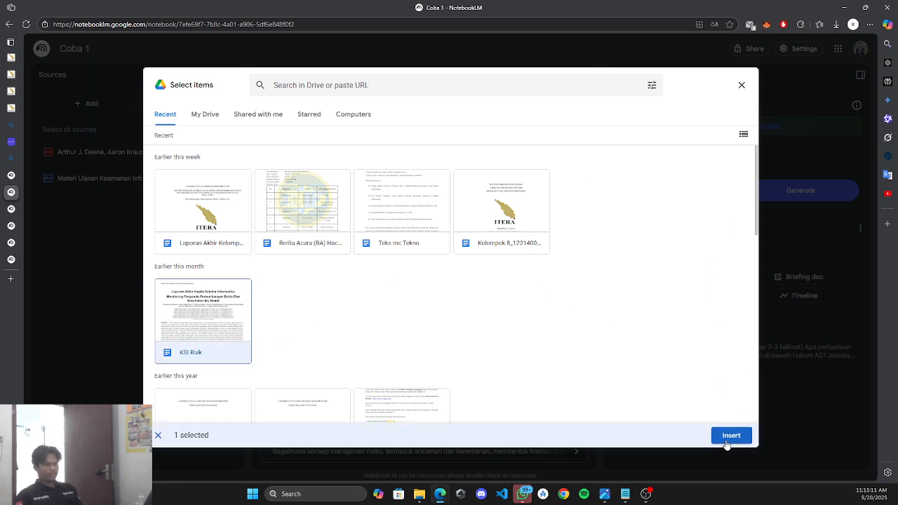
{"action": "left_click", "coordinate": [725, 439]}
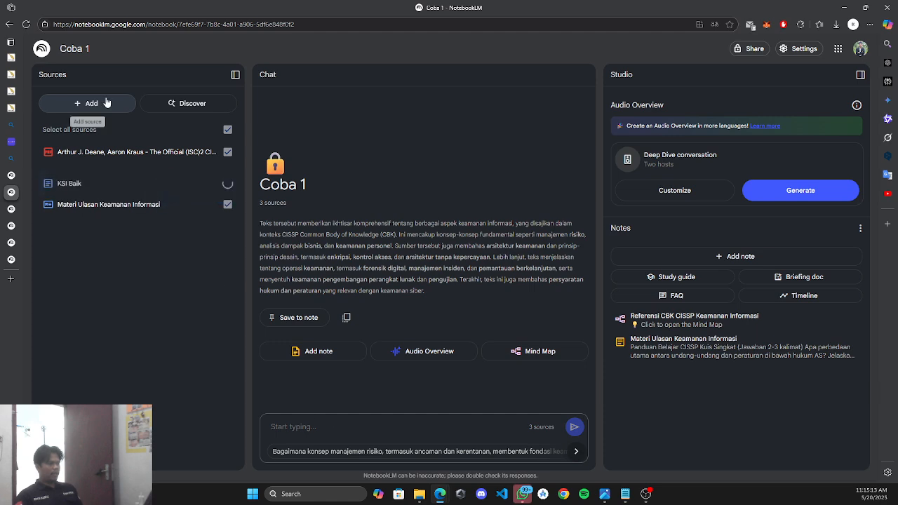
Choose YouTube as the new source type in Coba 1's Add sources dialog.
{"action": "left_click", "coordinate": [75, 110]}
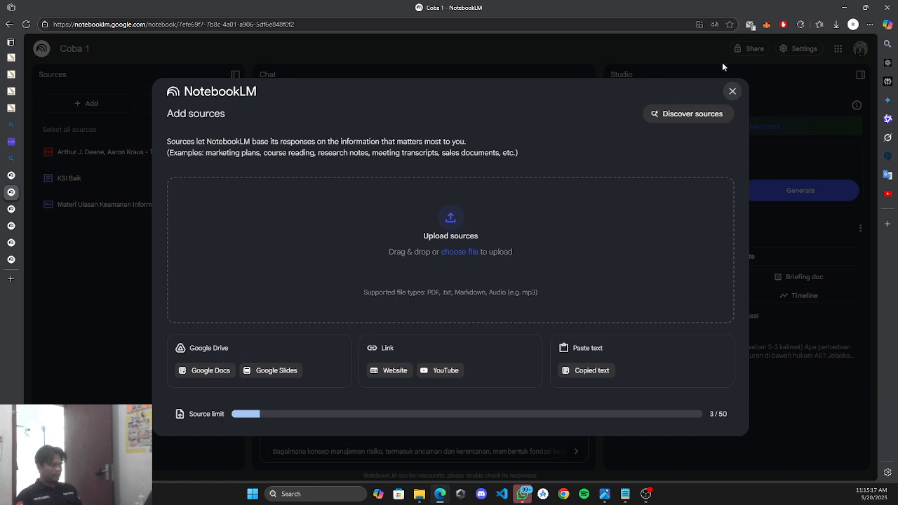
{"action": "left_click", "coordinate": [732, 92]}
{"action": "left_click", "coordinate": [110, 113]}
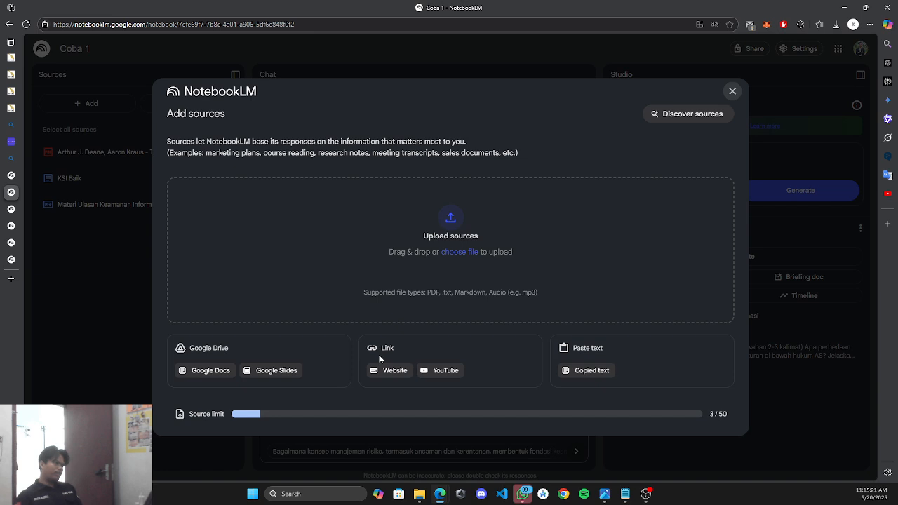
{"action": "left_click", "coordinate": [436, 371]}
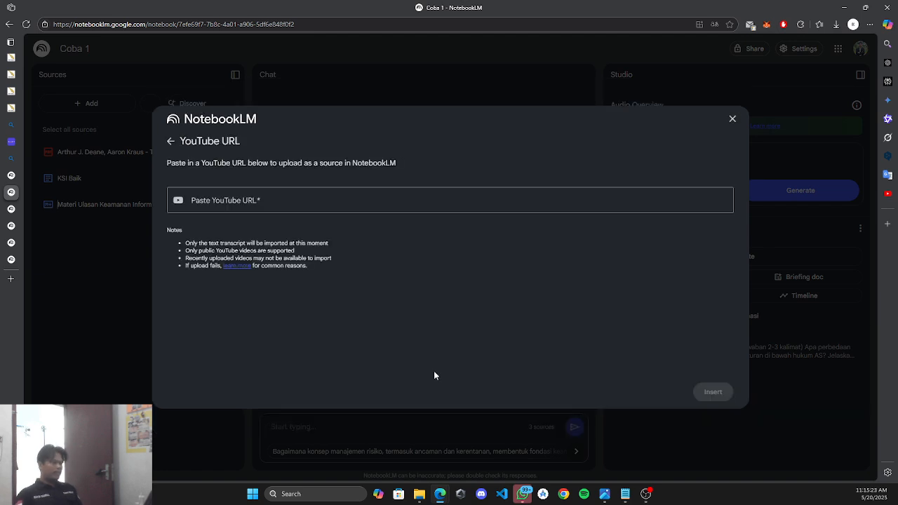
{"action": "left_click", "coordinate": [260, 195]}
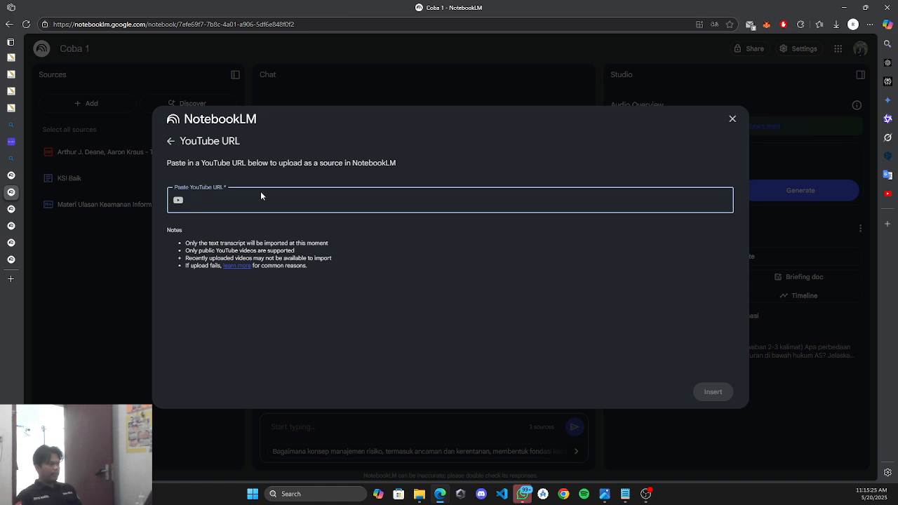
Copy the short link of the Gemini Advanced YouTube video from its Share dialog.
{"action": "mouse_move", "coordinate": [10, 303]}
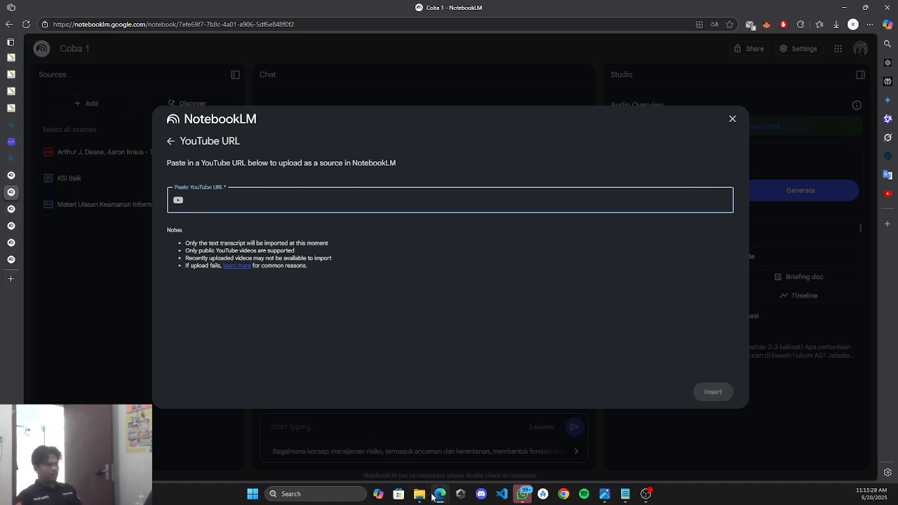
{"action": "mouse_move", "coordinate": [430, 484]}
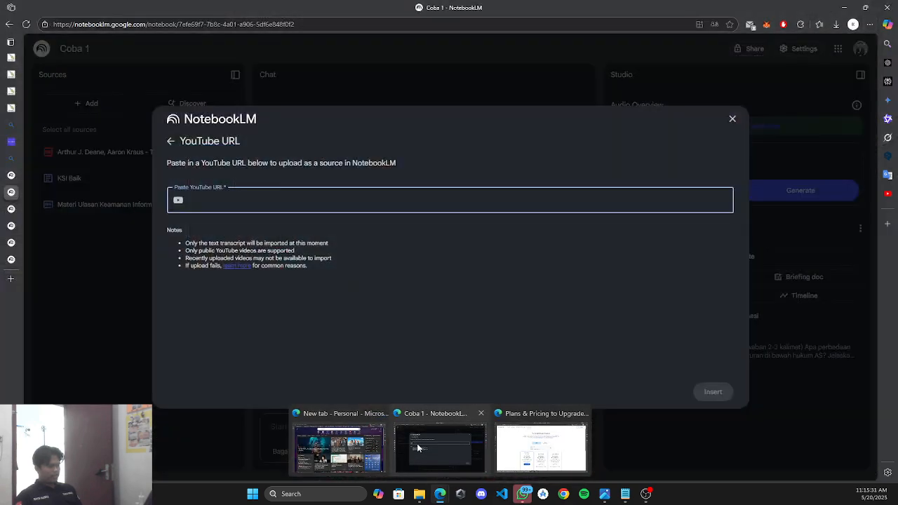
{"action": "left_click", "coordinate": [334, 451]}
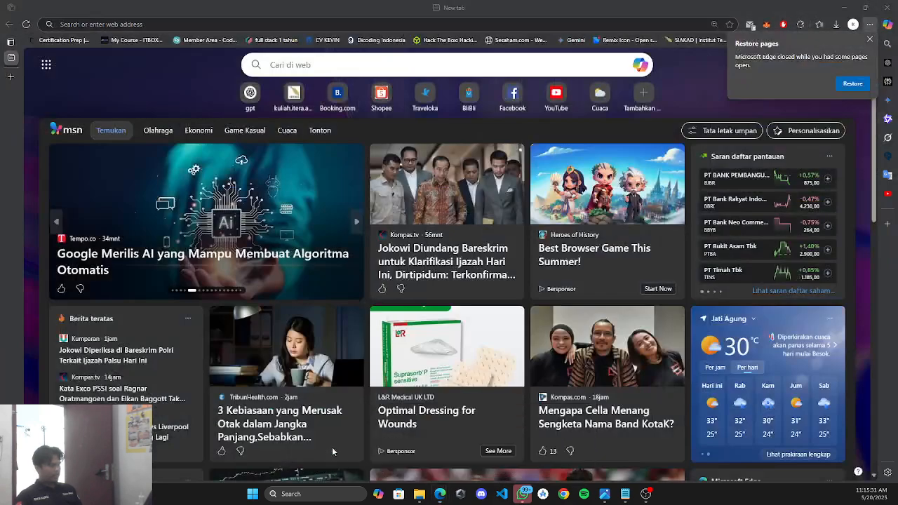
{"action": "mouse_move", "coordinate": [445, 491]}
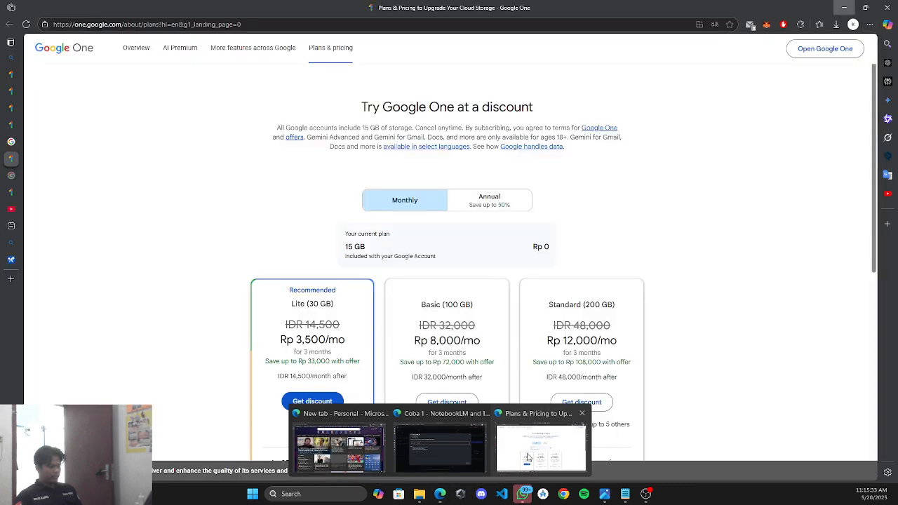
{"action": "left_click", "coordinate": [509, 450]}
{"action": "left_click", "coordinate": [22, 209]}
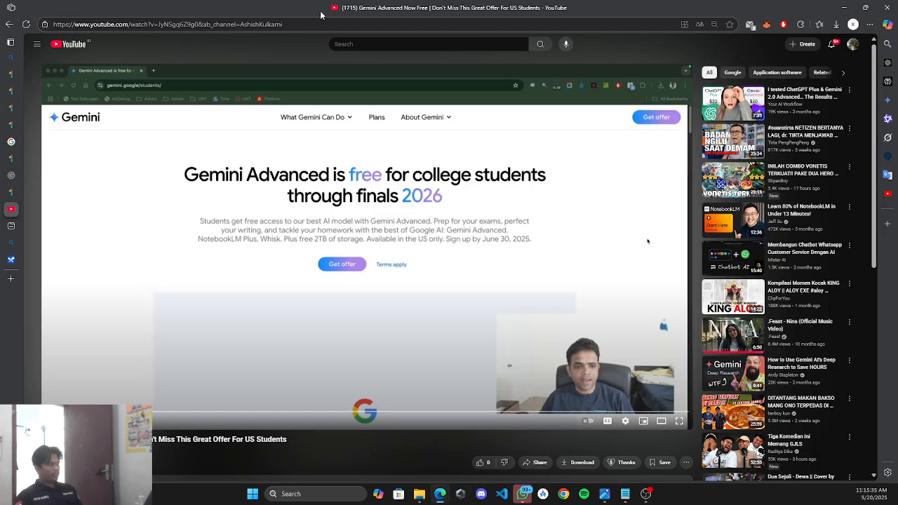
{"action": "left_click", "coordinate": [537, 462]}
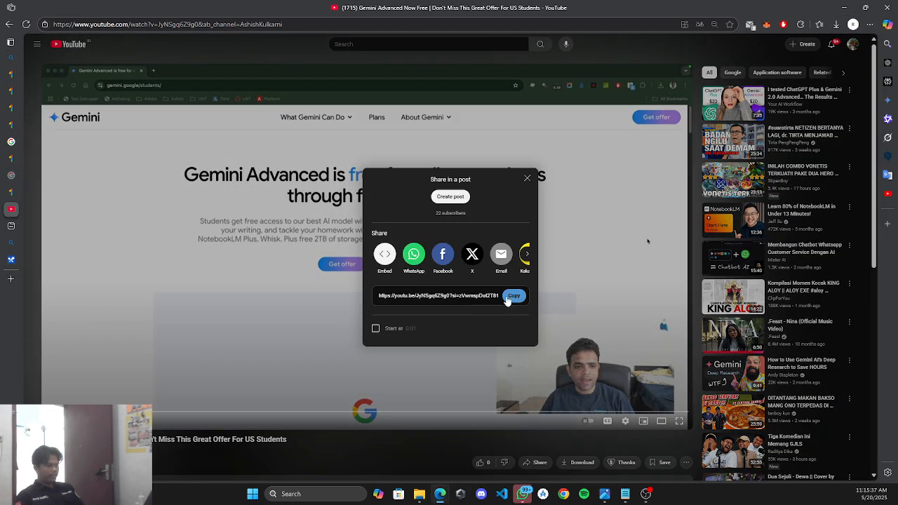
{"action": "left_click", "coordinate": [514, 295]}
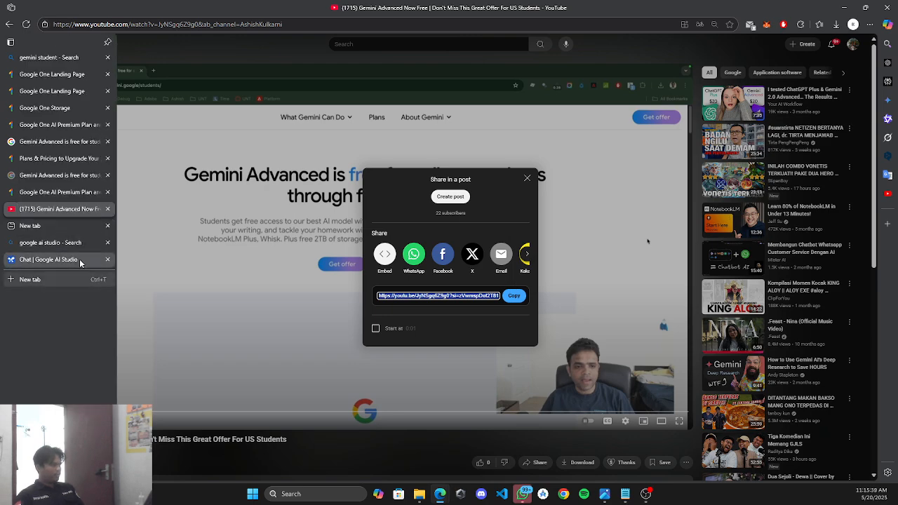
Paste the video link into the YouTube URL field and insert it as the fourth source.
{"action": "left_click", "coordinate": [844, 7]}
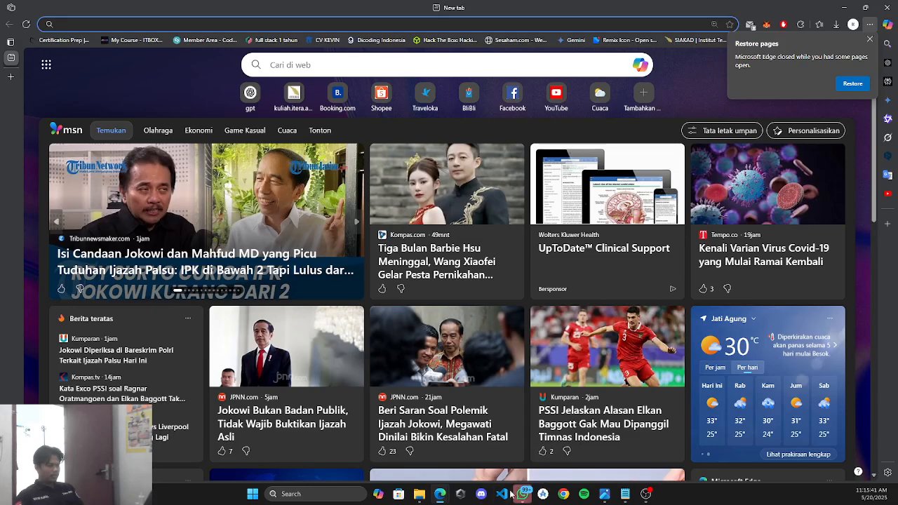
{"action": "mouse_move", "coordinate": [448, 498]}
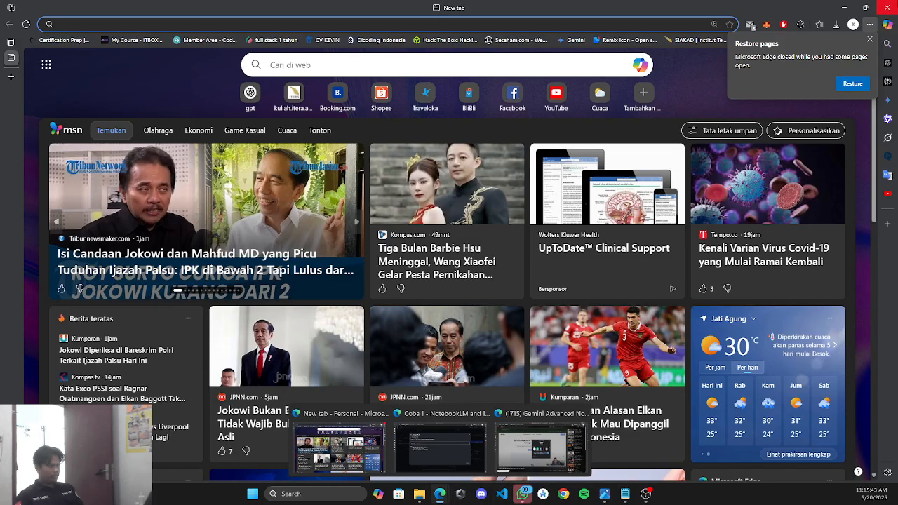
{"action": "left_click", "coordinate": [498, 416]}
{"action": "key", "text": "ctrl+v"}
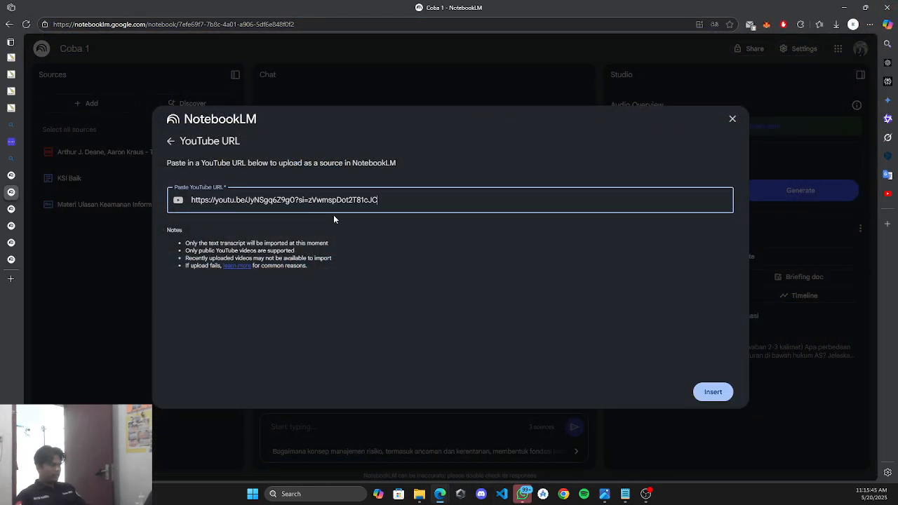
{"action": "left_click", "coordinate": [713, 392]}
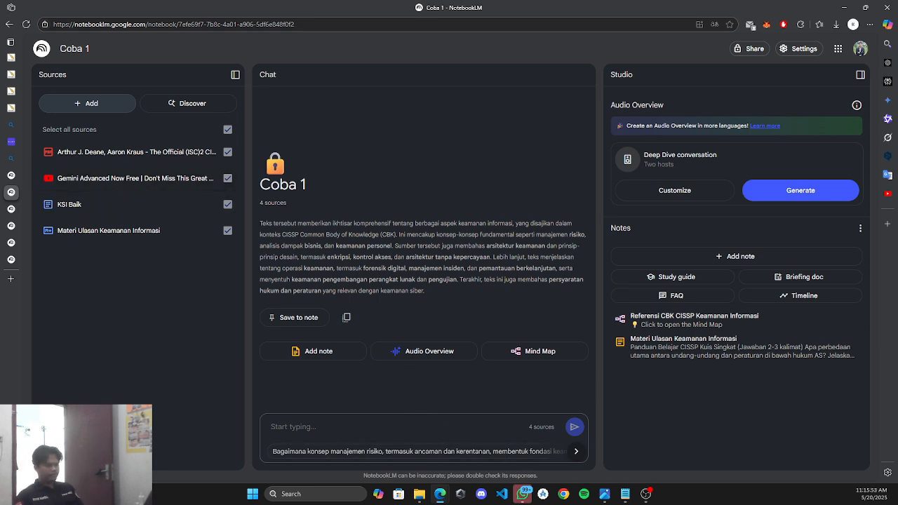
{"action": "key", "text": "alt+Tab"}
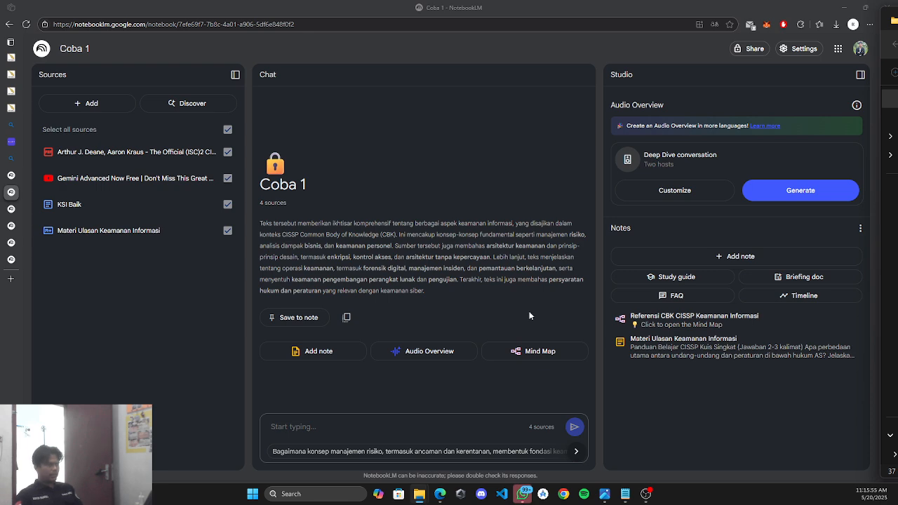
{"action": "left_click", "coordinate": [205, 295]}
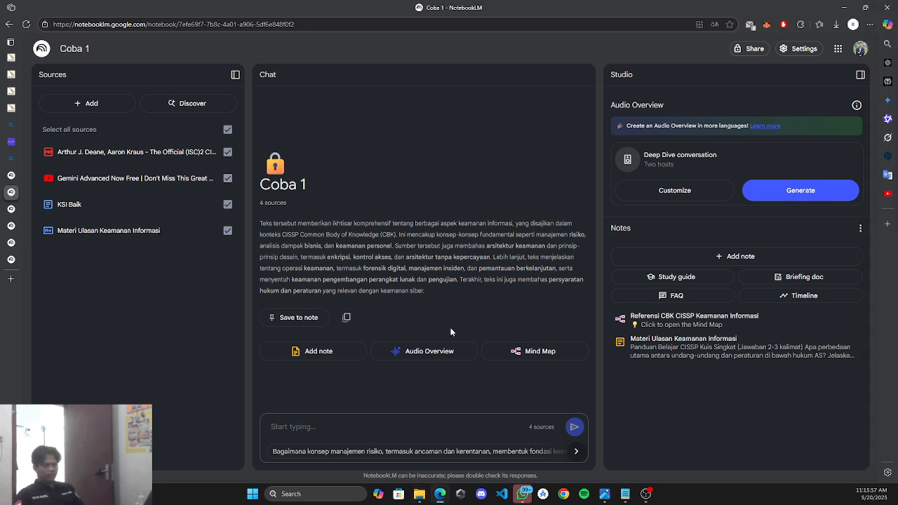
{"action": "key", "text": "alt+Tab"}
{"action": "key", "text": "alt+Tab"}
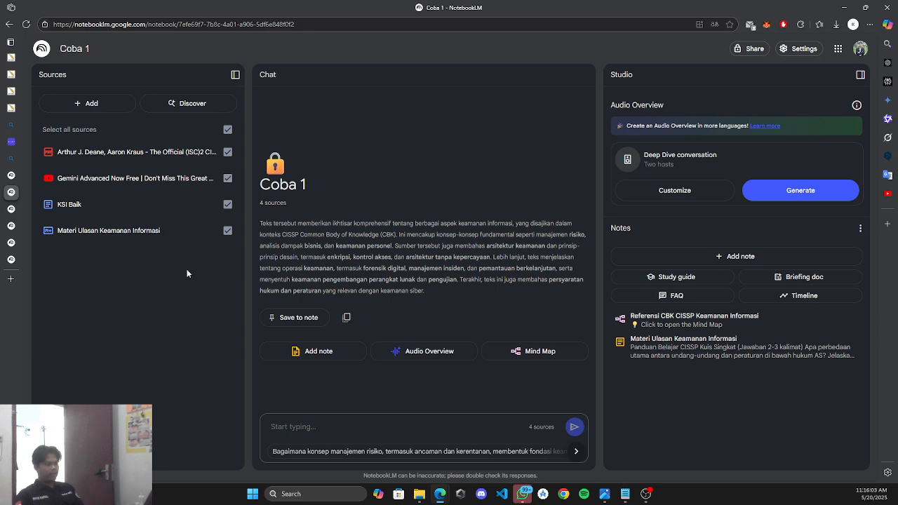
Reopen Coba 1's Add sources dialog, backing out of the Website link option.
{"action": "left_click", "coordinate": [88, 105]}
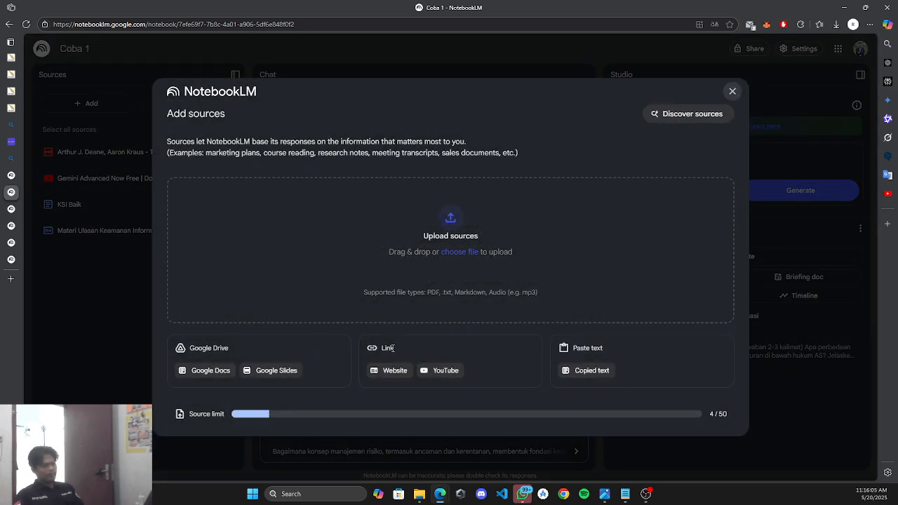
{"action": "left_click", "coordinate": [390, 370]}
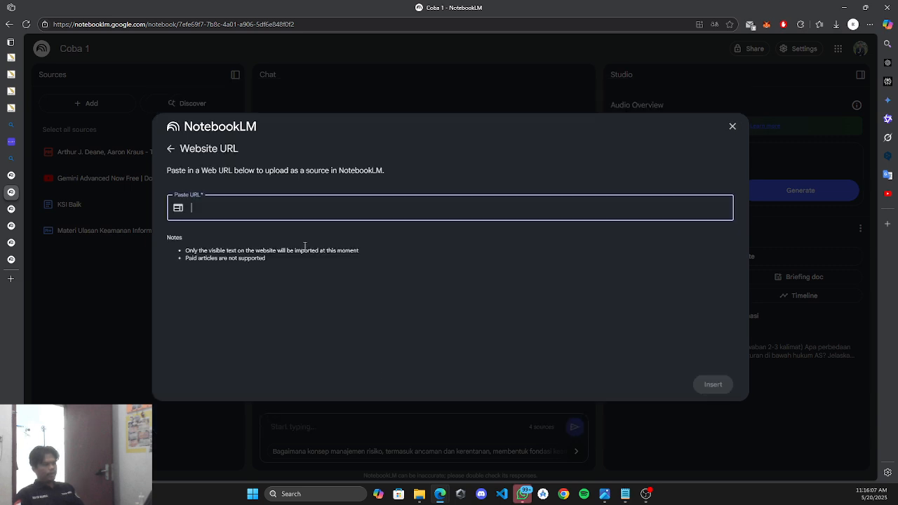
{"action": "left_click", "coordinate": [732, 127]}
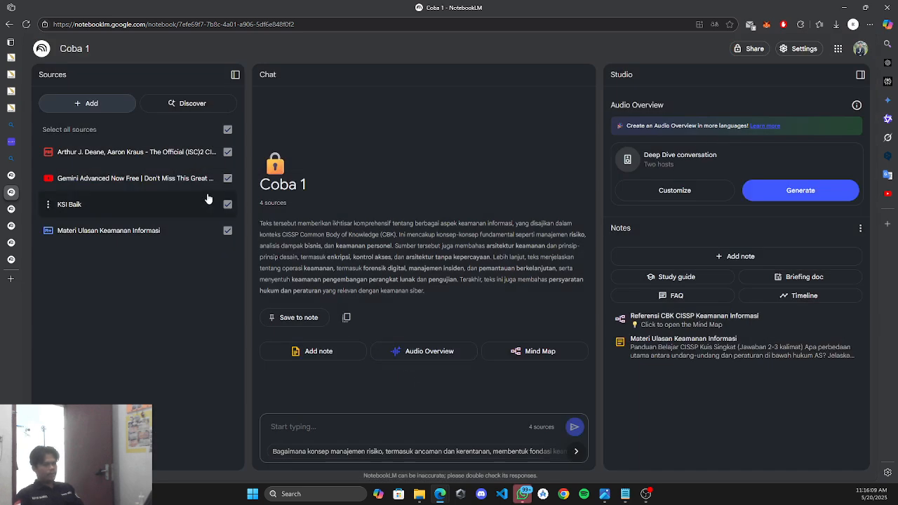
{"action": "left_click", "coordinate": [120, 104]}
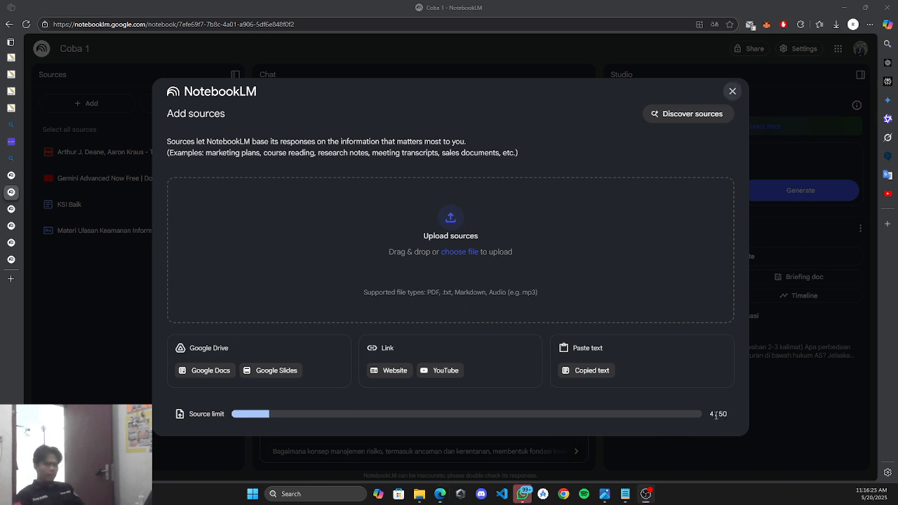
Highlight the 50 in the 4 / 50 source limit counter, then open Discover sources.
{"action": "left_click_drag", "start_coordinate": [715, 416], "coordinate": [729, 415]}
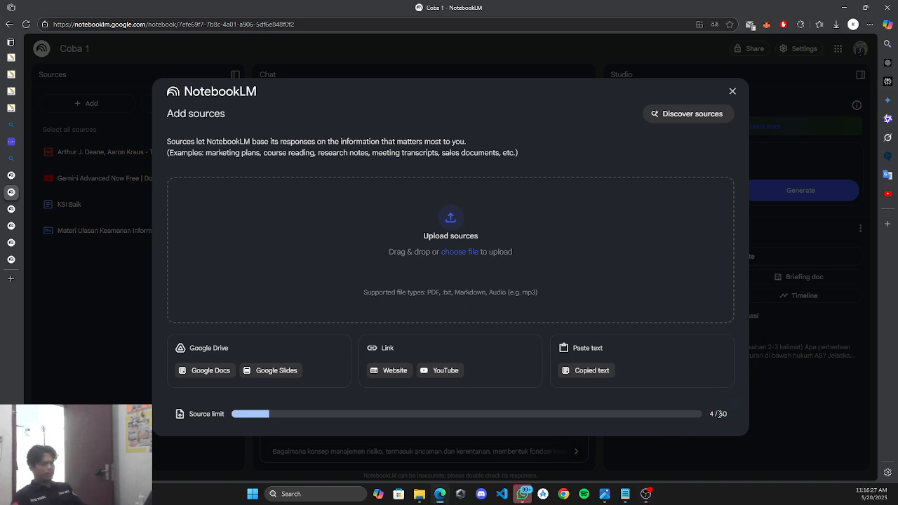
{"action": "double_click", "coordinate": [722, 415]}
{"action": "left_click", "coordinate": [721, 416]}
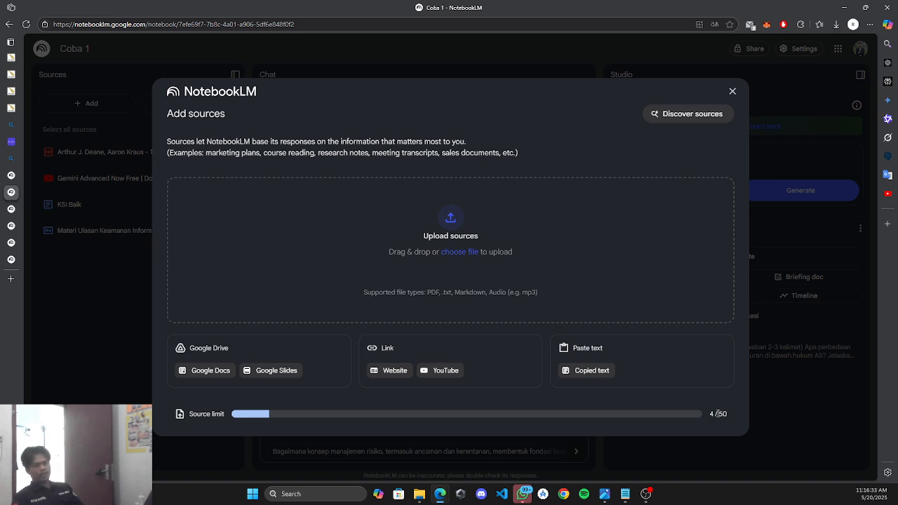
{"action": "left_click_drag", "start_coordinate": [719, 415], "coordinate": [729, 415]}
{"action": "left_click", "coordinate": [720, 415]}
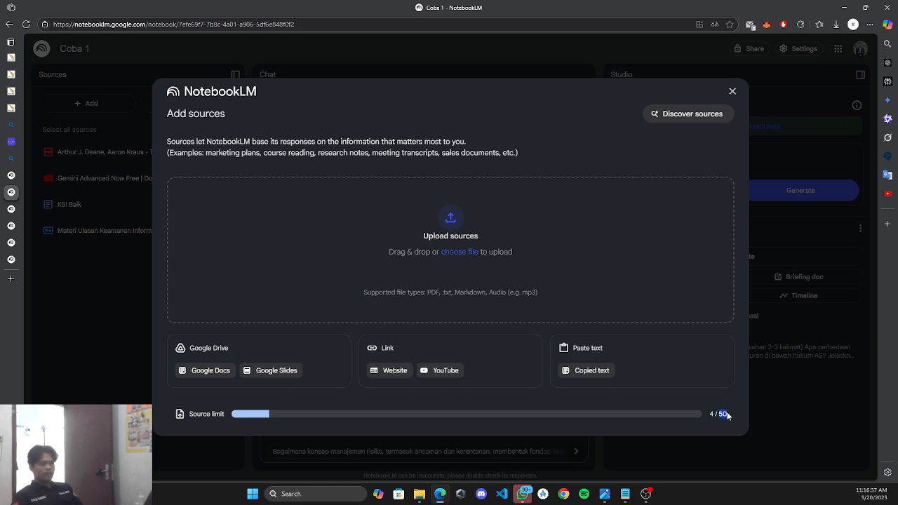
{"action": "left_click", "coordinate": [719, 415]}
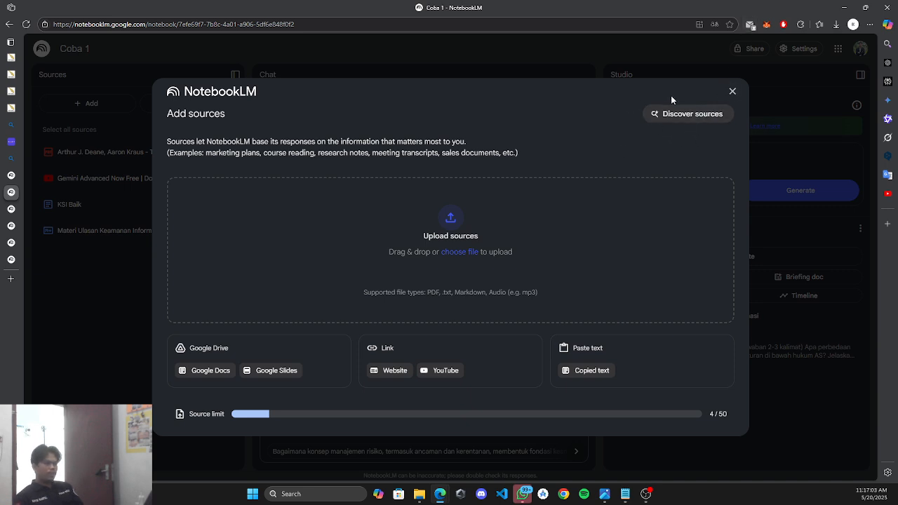
{"action": "left_click", "coordinate": [678, 114]}
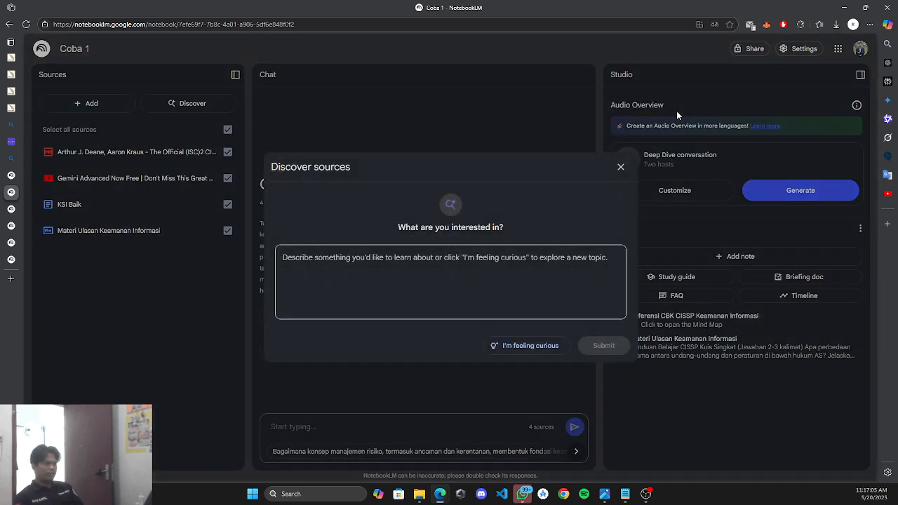
Search Discover sources for 'CISSP' and import all ten suggested web sources.
{"action": "left_click", "coordinate": [437, 257]}
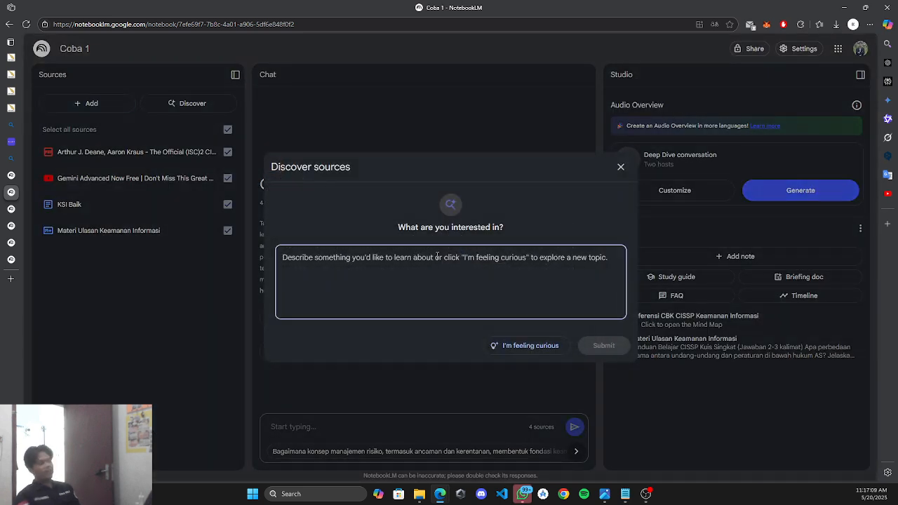
{"action": "type", "text": "CISSP"}
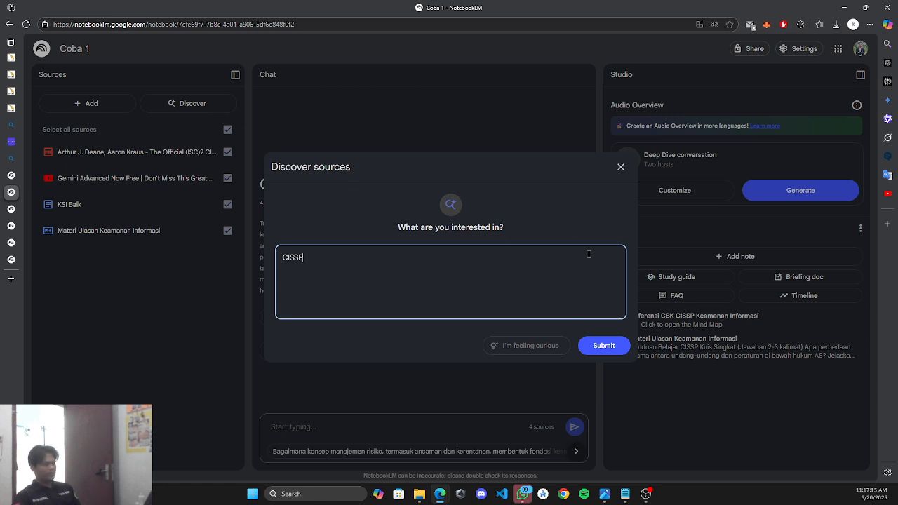
{"action": "left_click", "coordinate": [607, 348]}
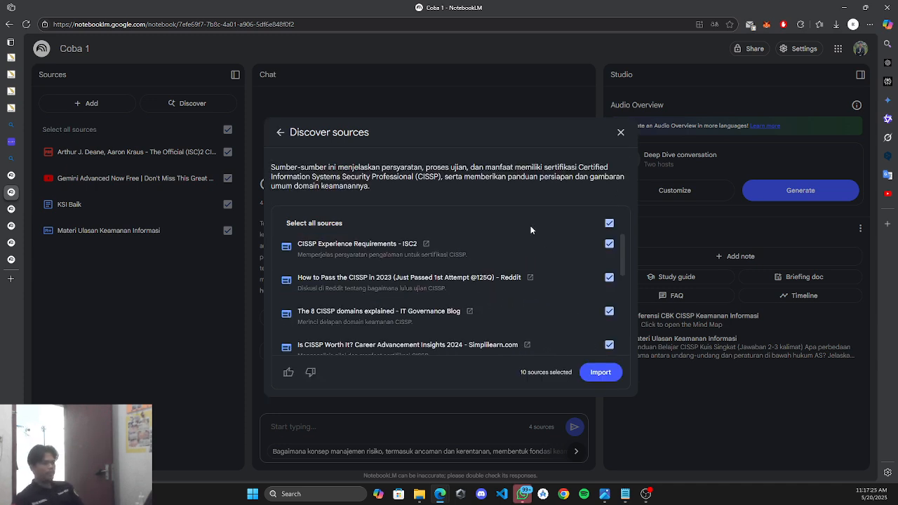
{"action": "scroll", "coordinate": [489, 279], "scroll_direction": "down", "scroll_amount": 5}
{"action": "scroll", "coordinate": [491, 278], "scroll_direction": "up", "scroll_amount": 6}
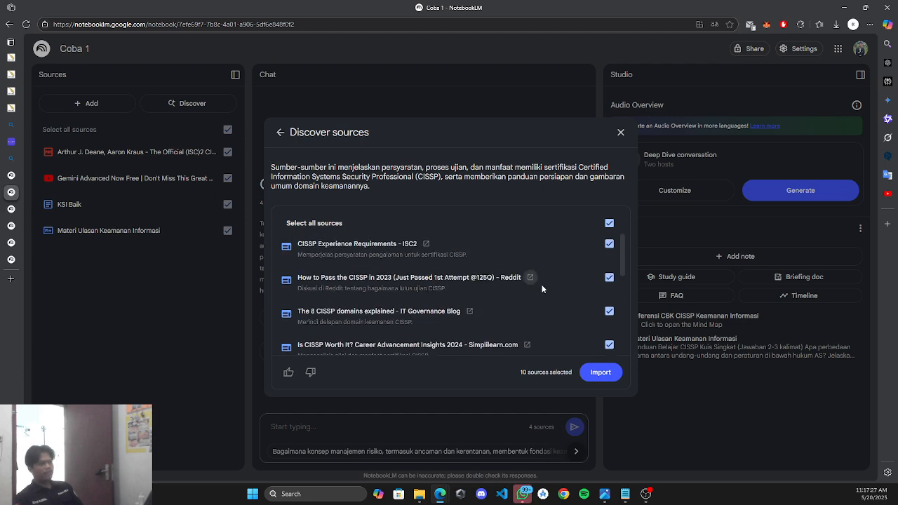
{"action": "left_click", "coordinate": [607, 245]}
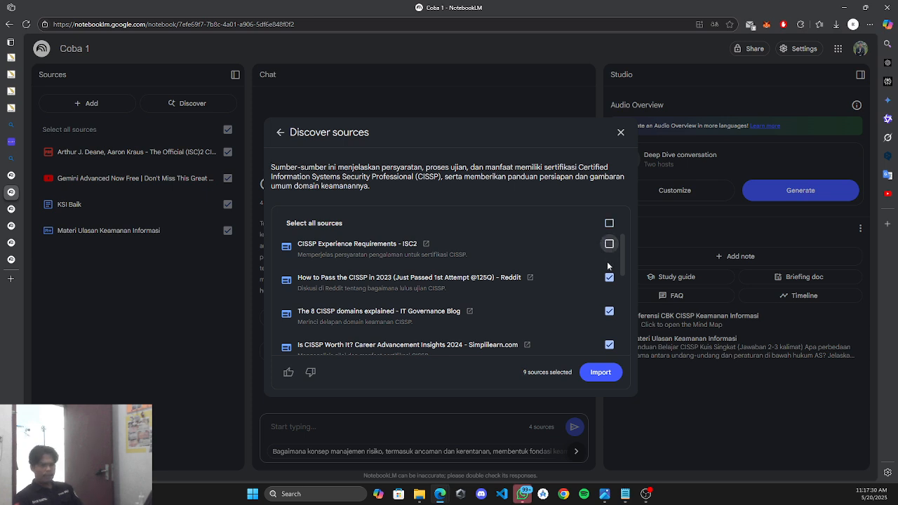
{"action": "left_click", "coordinate": [610, 224]}
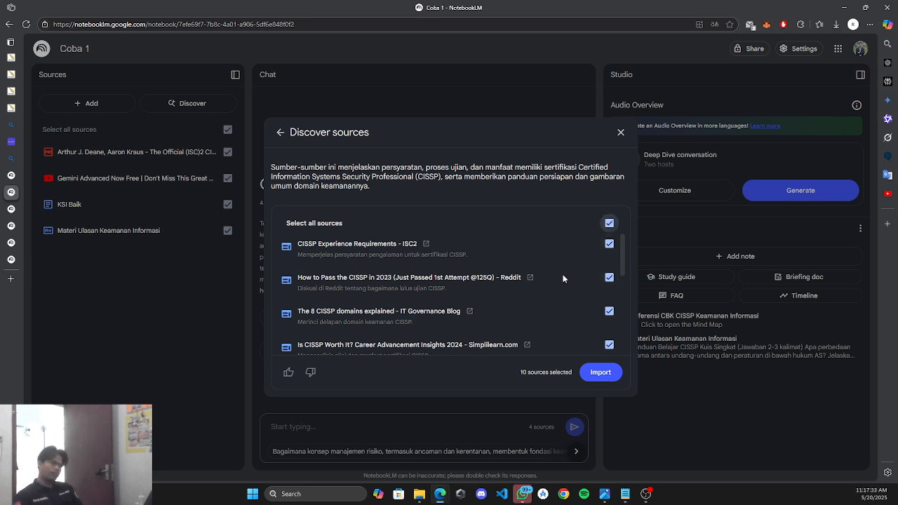
{"action": "left_click", "coordinate": [599, 370]}
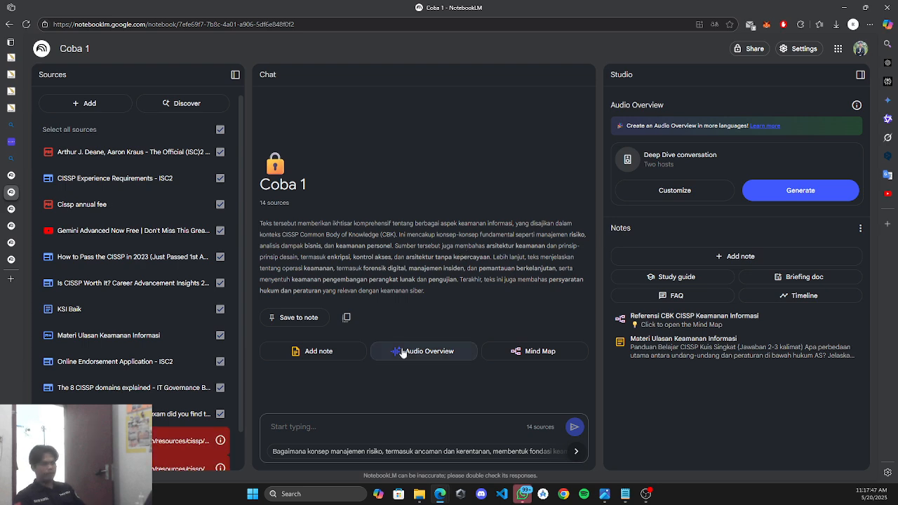
{"action": "scroll", "coordinate": [182, 396], "scroll_direction": "down", "scroll_amount": 1}
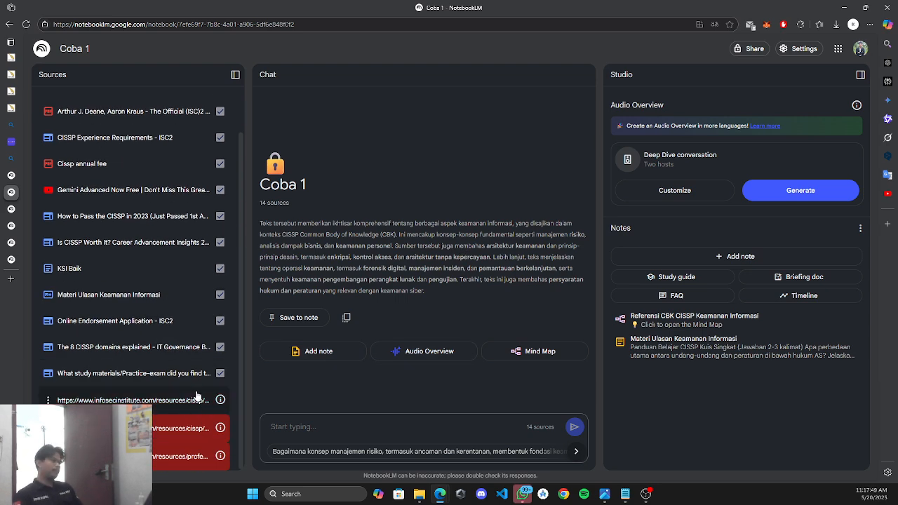
Delete the three invalid infosecinstitute.com URL sources, confirming each removal.
{"action": "mouse_move", "coordinate": [221, 403]}
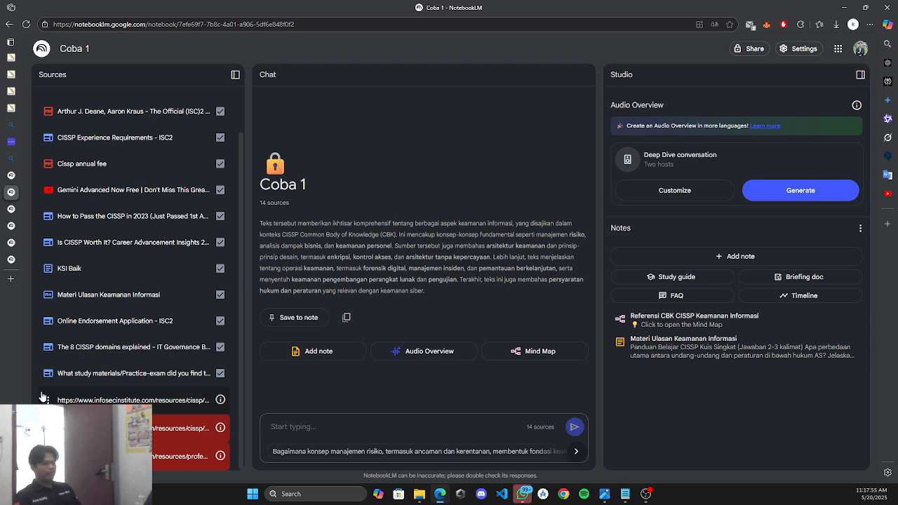
{"action": "left_click", "coordinate": [76, 422]}
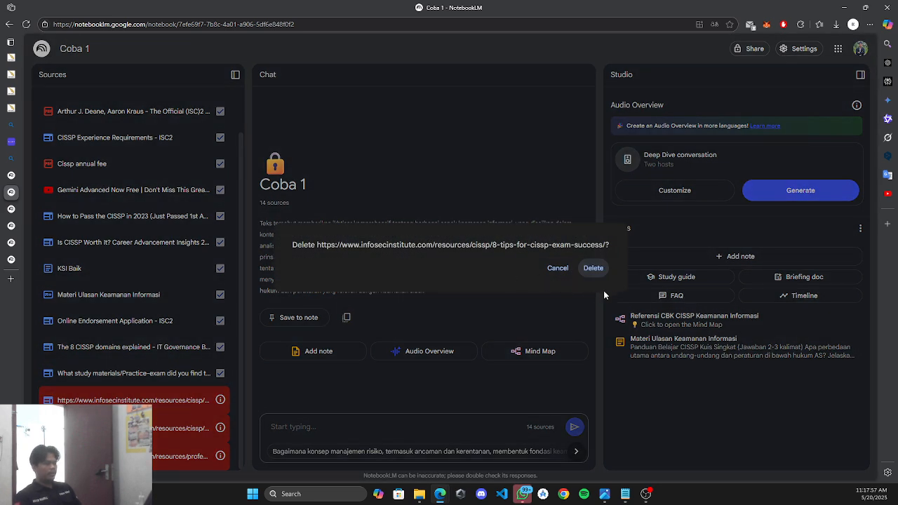
{"action": "left_click", "coordinate": [593, 268]}
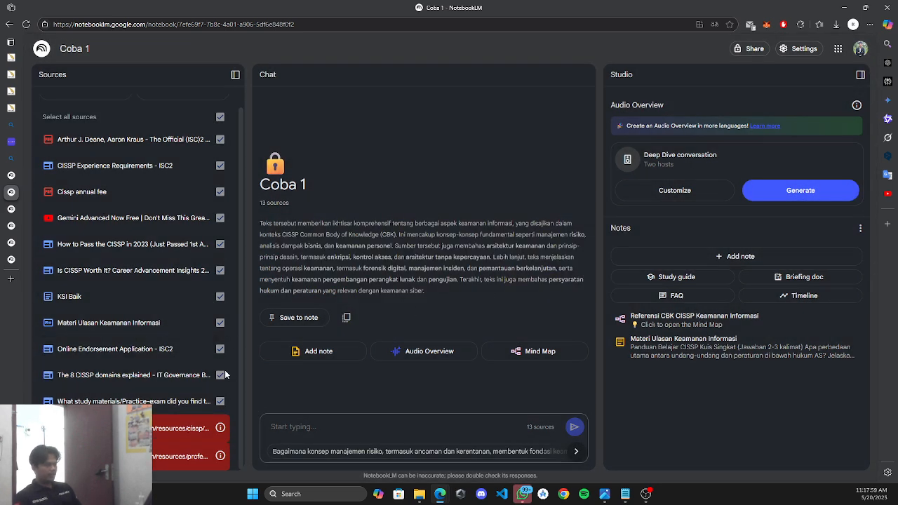
{"action": "left_click", "coordinate": [76, 441]}
{"action": "left_click", "coordinate": [585, 272]}
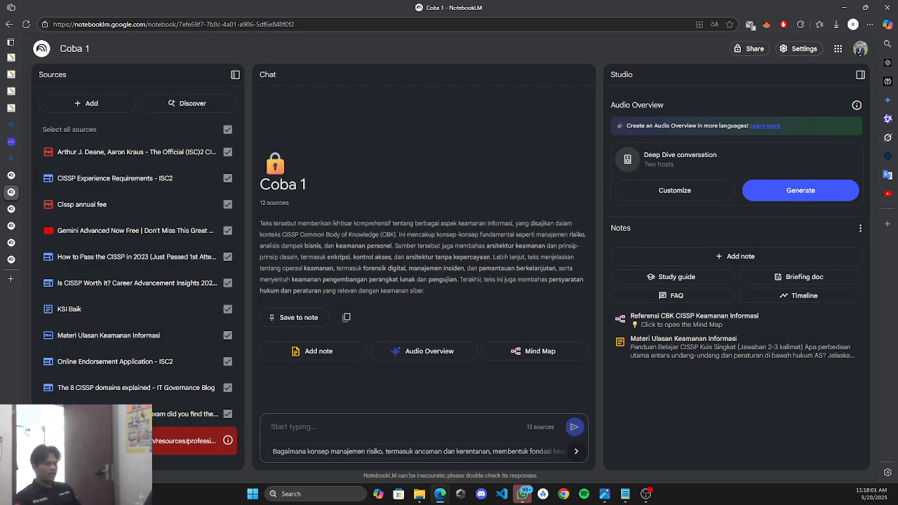
{"action": "left_click", "coordinate": [76, 441]}
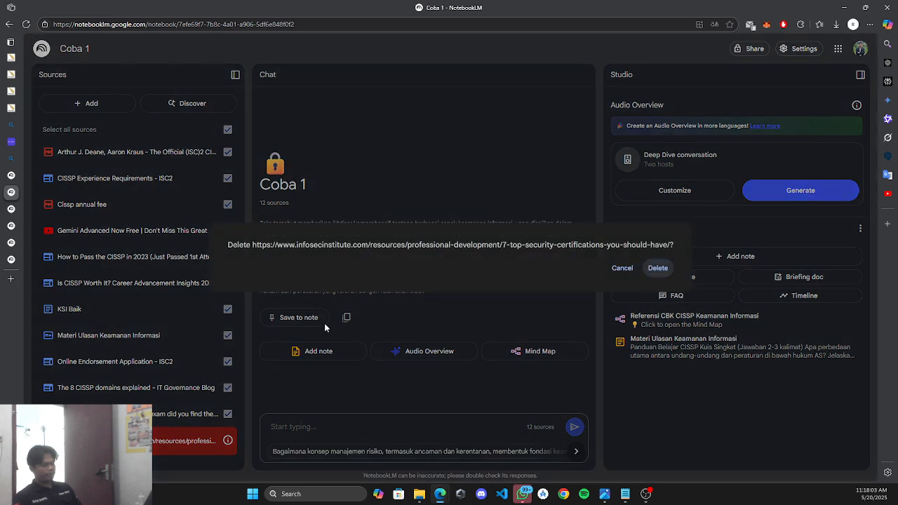
{"action": "left_click", "coordinate": [657, 270]}
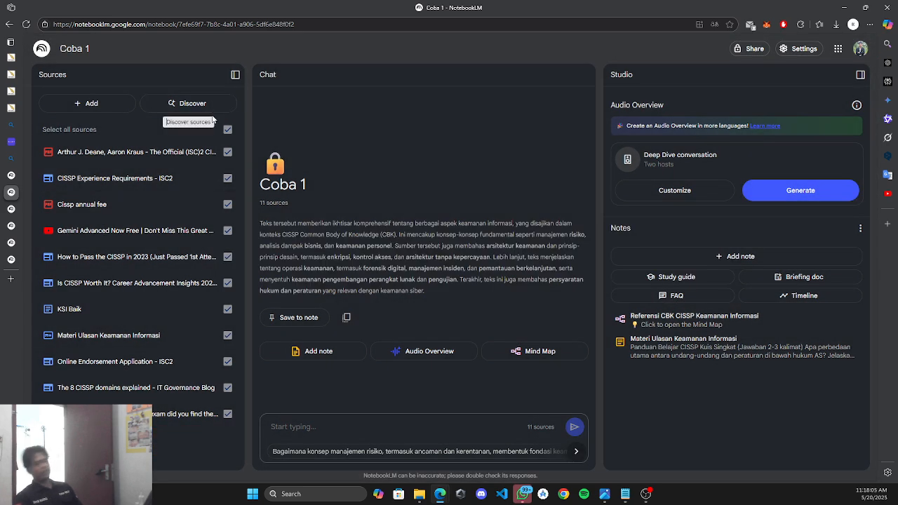
{"action": "left_click", "coordinate": [193, 103]}
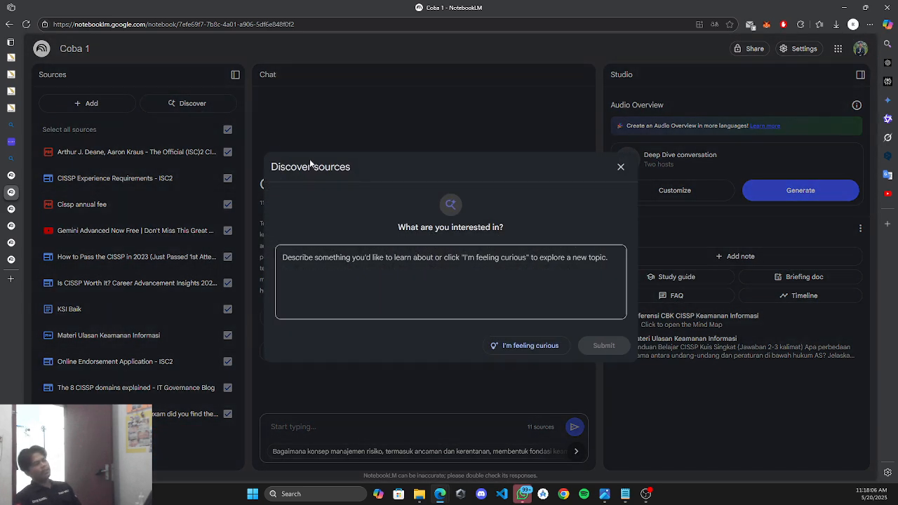
{"action": "left_click", "coordinate": [544, 348]}
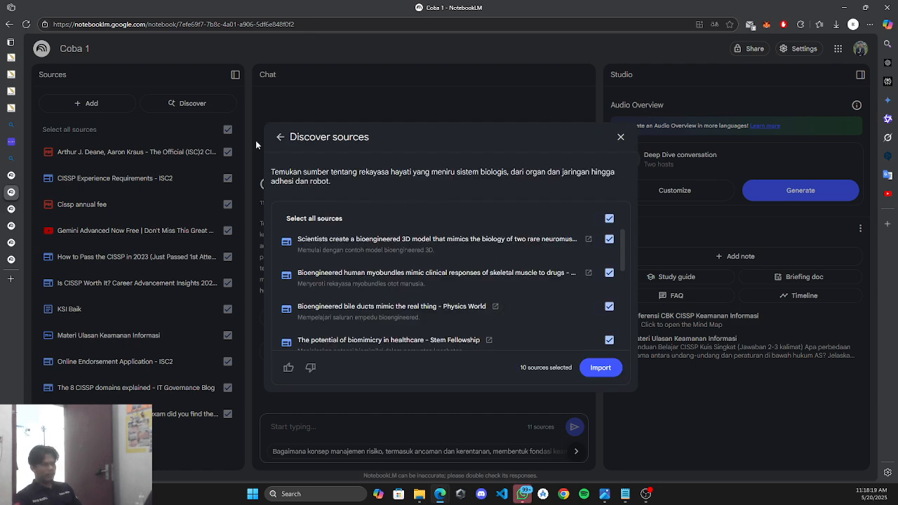
{"action": "scroll", "coordinate": [391, 336], "scroll_direction": "down", "scroll_amount": 3}
{"action": "scroll", "coordinate": [418, 288], "scroll_direction": "up", "scroll_amount": 3}
{"action": "left_click", "coordinate": [621, 137]}
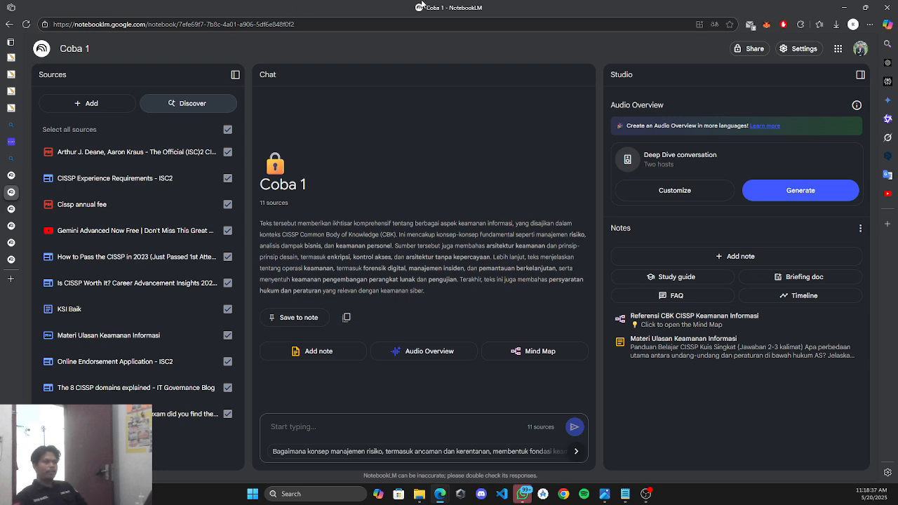
Change the output language from Indonesia to English and save, then start typing 'gimm' in chat.
{"action": "left_click", "coordinate": [816, 52]}
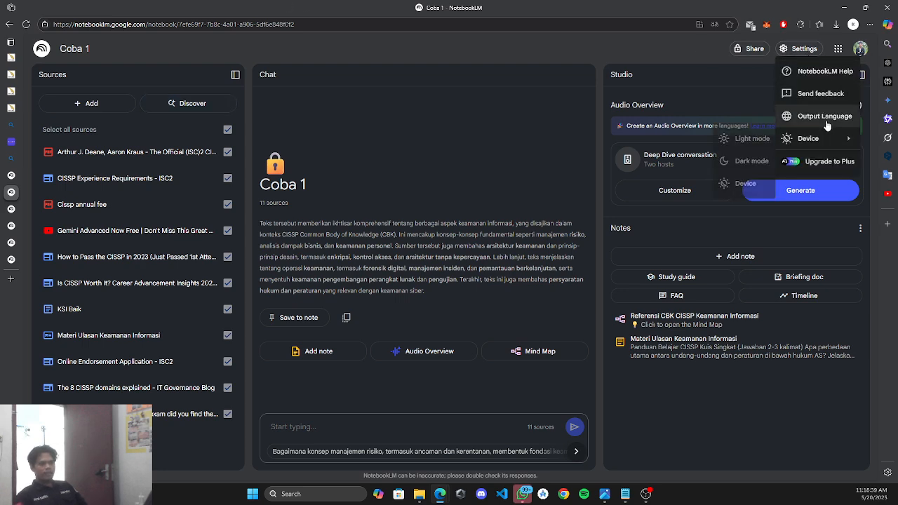
{"action": "left_click", "coordinate": [829, 114]}
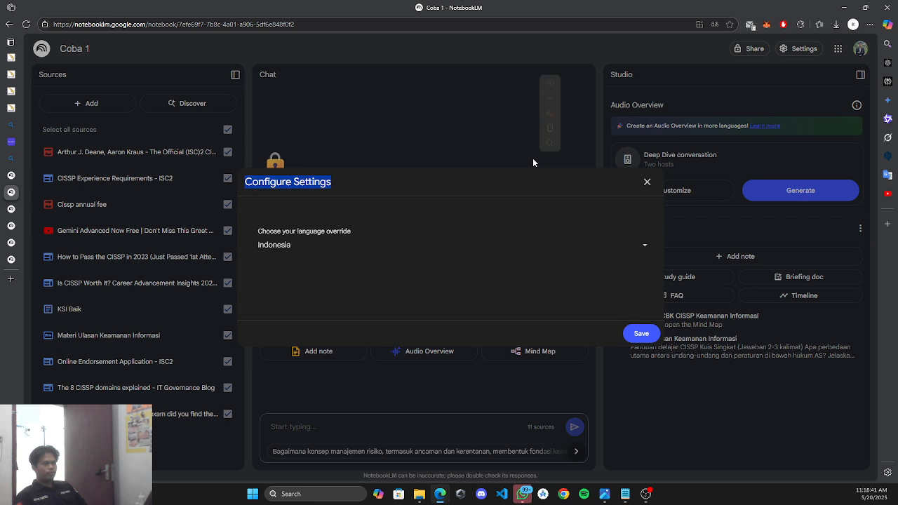
{"action": "left_click", "coordinate": [319, 244]}
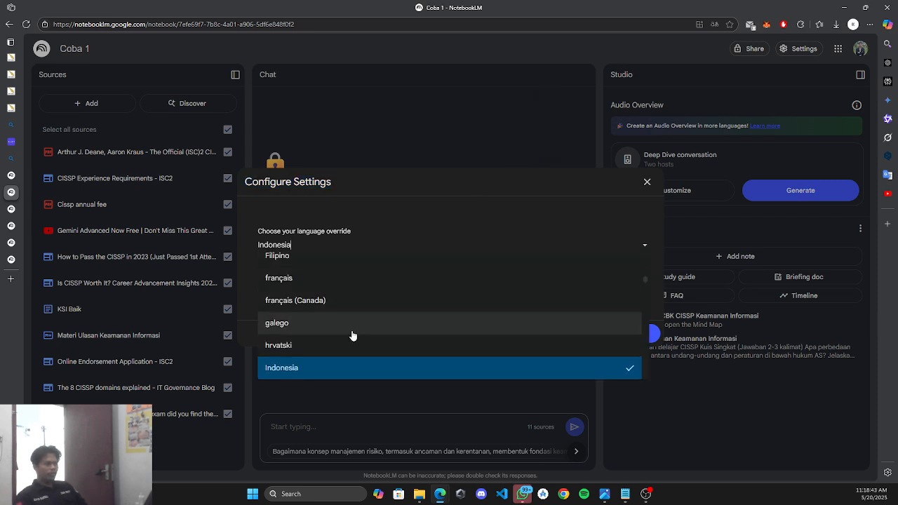
{"action": "scroll", "coordinate": [350, 335], "scroll_direction": "up", "scroll_amount": 4}
{"action": "scroll", "coordinate": [337, 338], "scroll_direction": "down", "scroll_amount": 2}
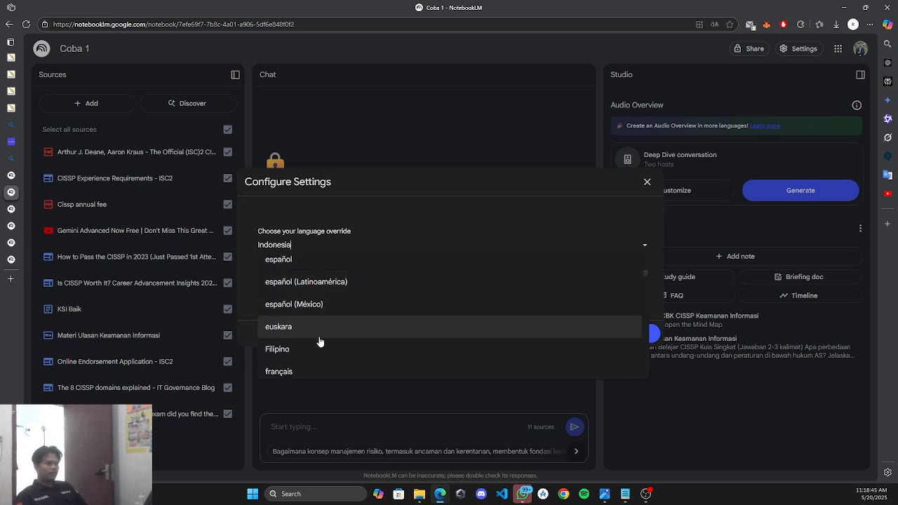
{"action": "scroll", "coordinate": [325, 292], "scroll_direction": "up", "scroll_amount": 2}
{"action": "left_click", "coordinate": [326, 292]}
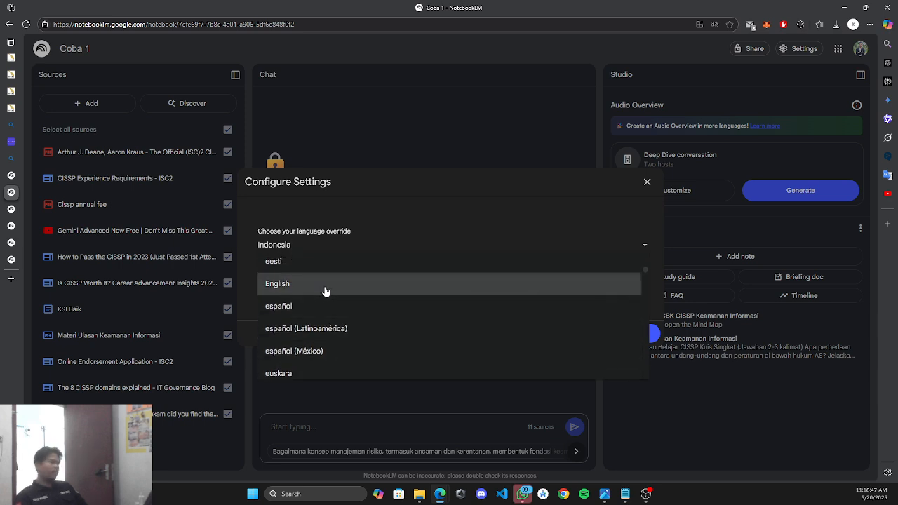
{"action": "left_click", "coordinate": [641, 334]}
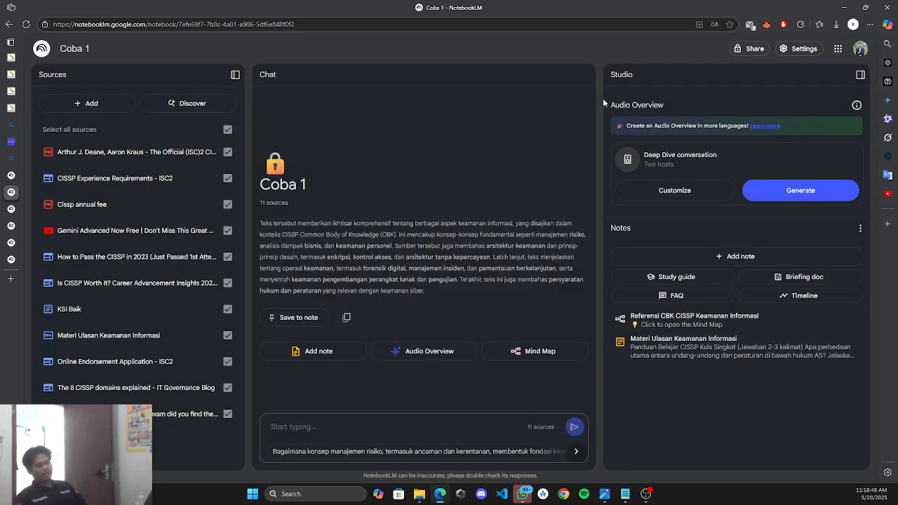
{"action": "left_click", "coordinate": [337, 434]}
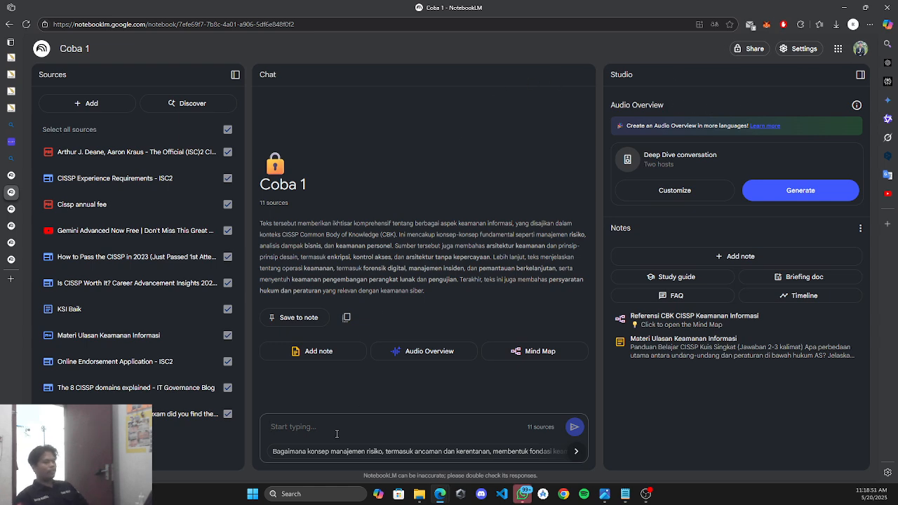
{"action": "type", "text": "g"}
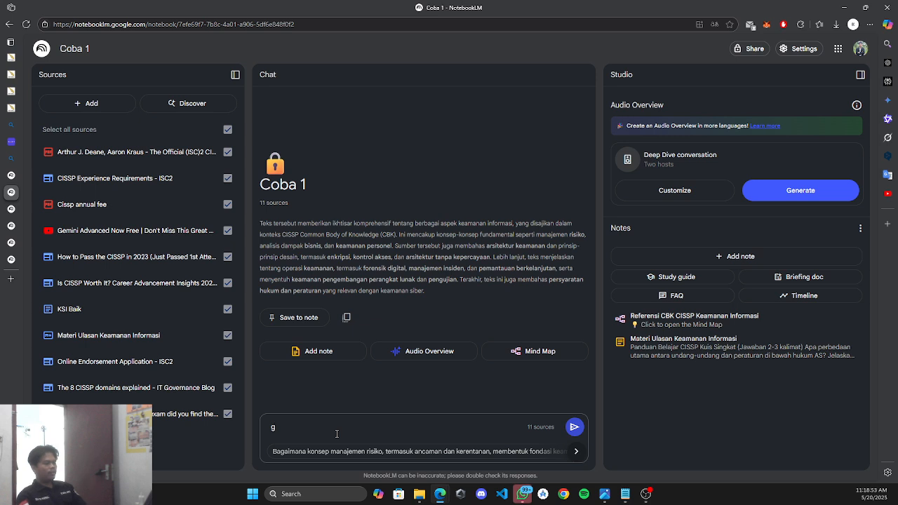
{"action": "type", "text": "imme"}
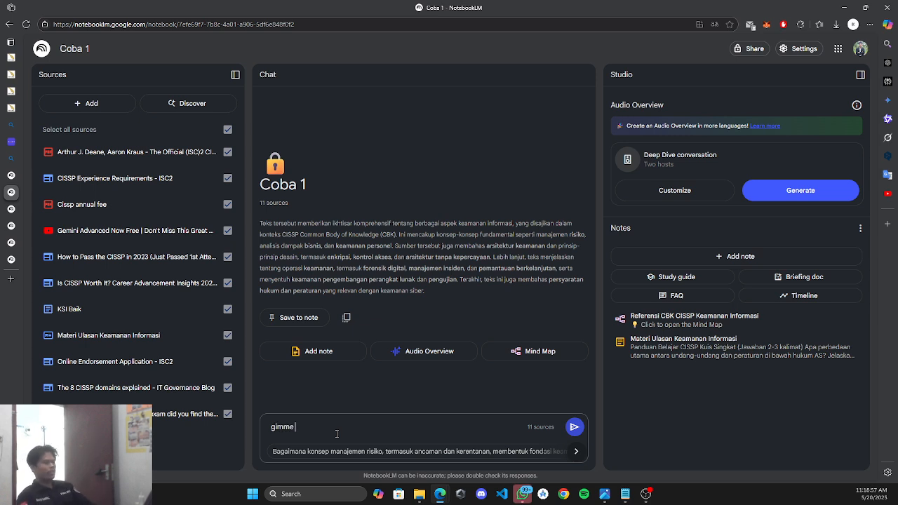
Send 'gimme the conclusion' for the Posyandu report's conclusion, then exclude KSI Baik from the sources.
{"action": "type", "text": "the r"}
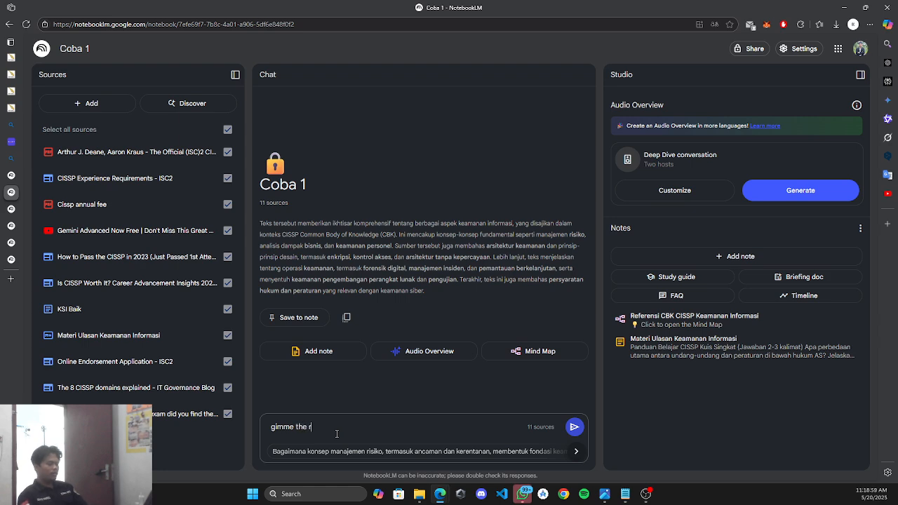
{"action": "type", "text": "ecc"}
{"action": "key", "text": "Return"}
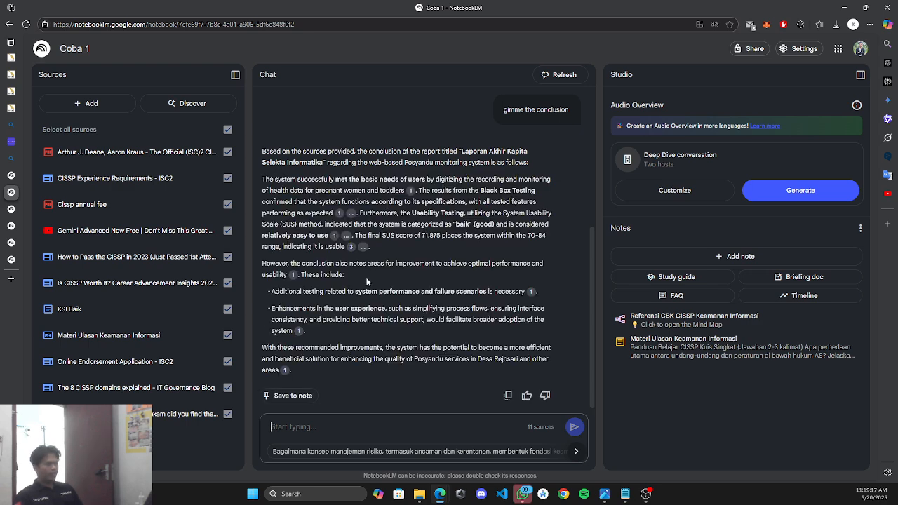
{"action": "left_click_drag", "start_coordinate": [458, 149], "coordinate": [323, 162]}
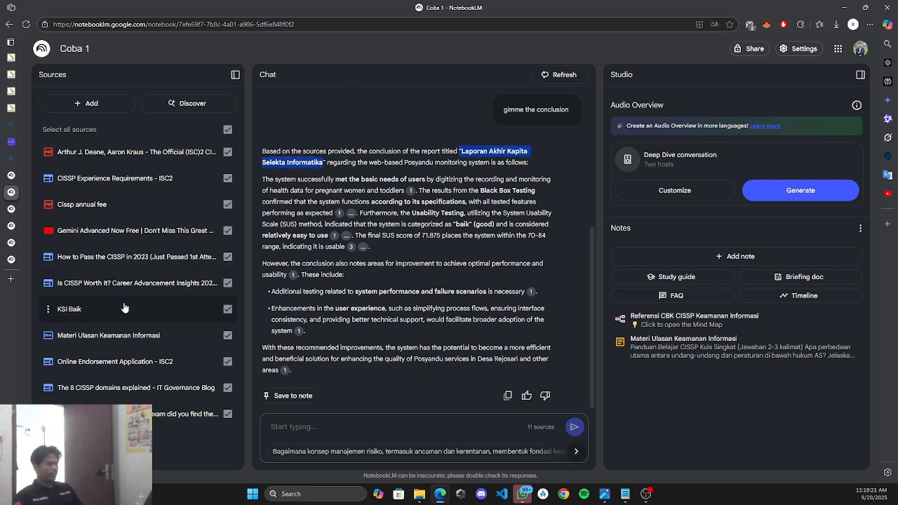
{"action": "left_click", "coordinate": [317, 190]}
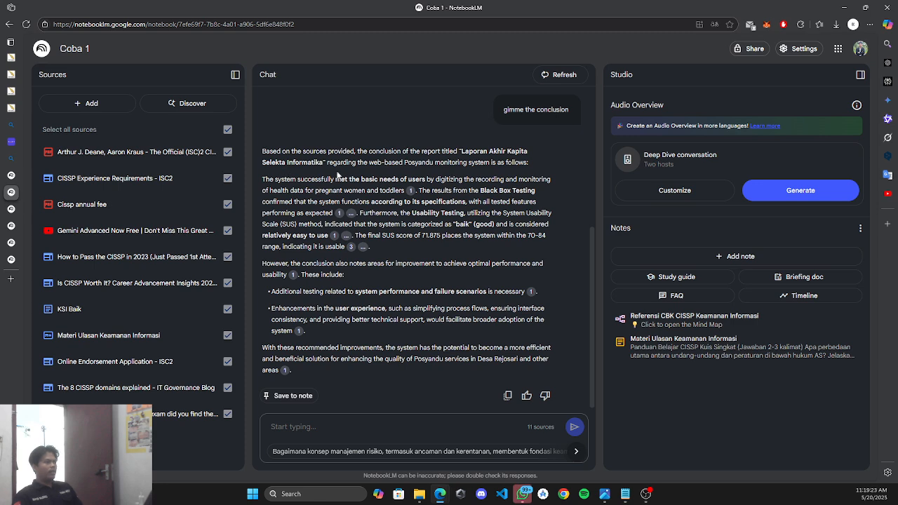
{"action": "left_click_drag", "start_coordinate": [325, 151], "coordinate": [394, 149]}
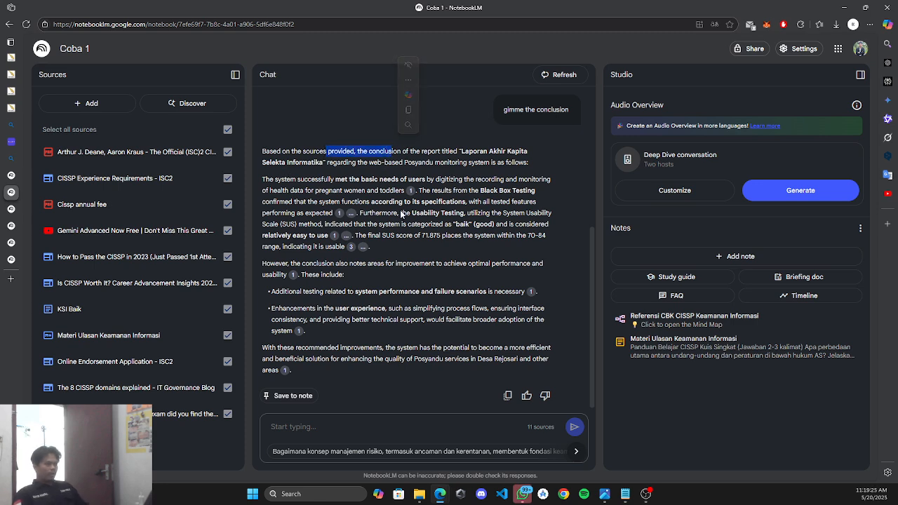
{"action": "left_click", "coordinate": [401, 213]}
{"action": "left_click", "coordinate": [228, 311]}
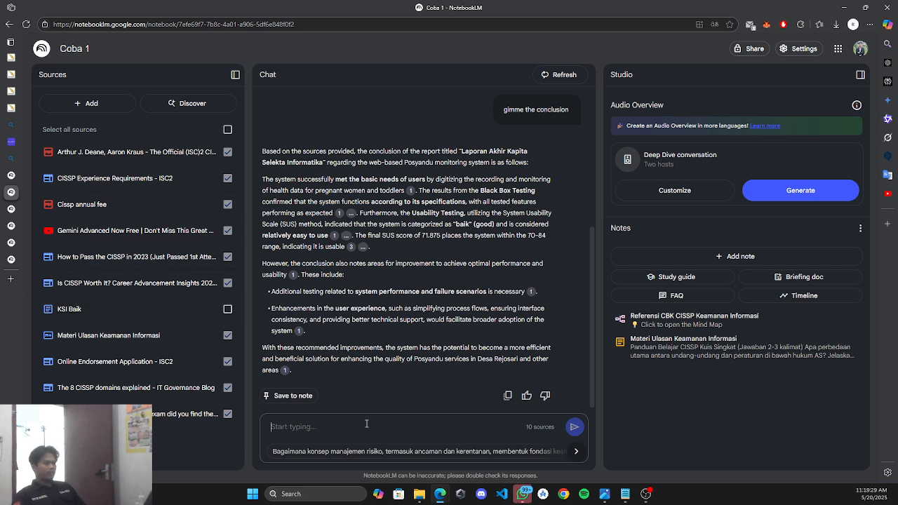
Reuse the earlier question with 'again' added and send 'gimme the conclusion again'.
{"action": "left_click_drag", "start_coordinate": [569, 110], "coordinate": [503, 110]}
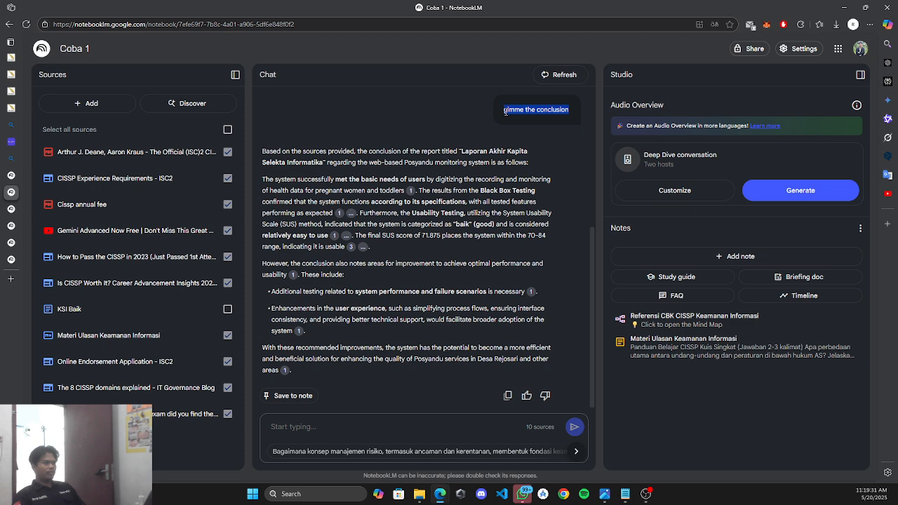
{"action": "key", "text": "ctrl+c"}
{"action": "left_click", "coordinate": [402, 426]}
{"action": "key", "text": "ctrl+v"}
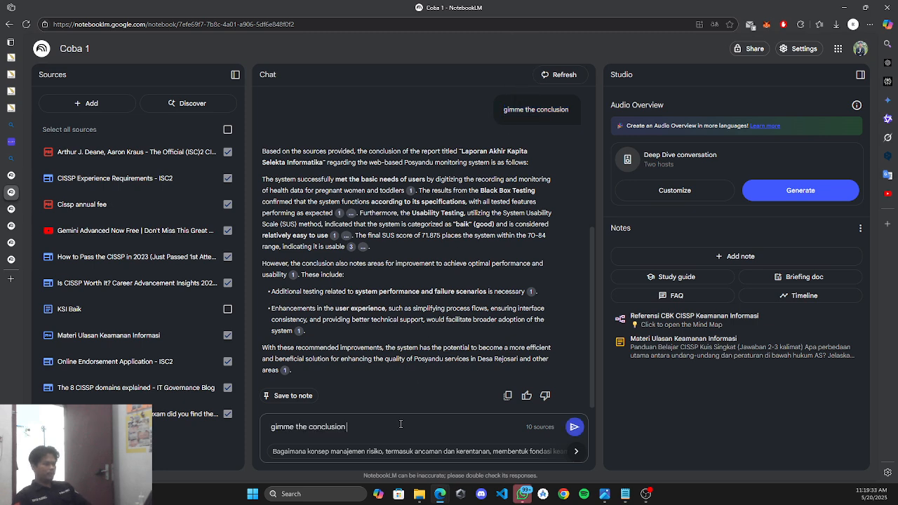
{"action": "type", "text": "again"}
{"action": "key", "text": "Return"}
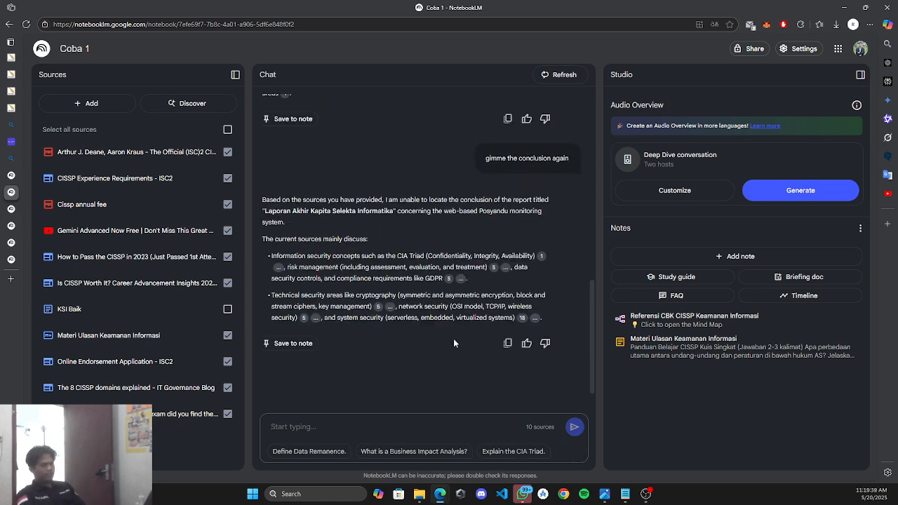
Read the reply saying the Posyandu report's conclusion isn't among the 10 sources.
{"action": "left_click_drag", "start_coordinate": [263, 211], "coordinate": [390, 206]}
{"action": "left_click", "coordinate": [510, 209]}
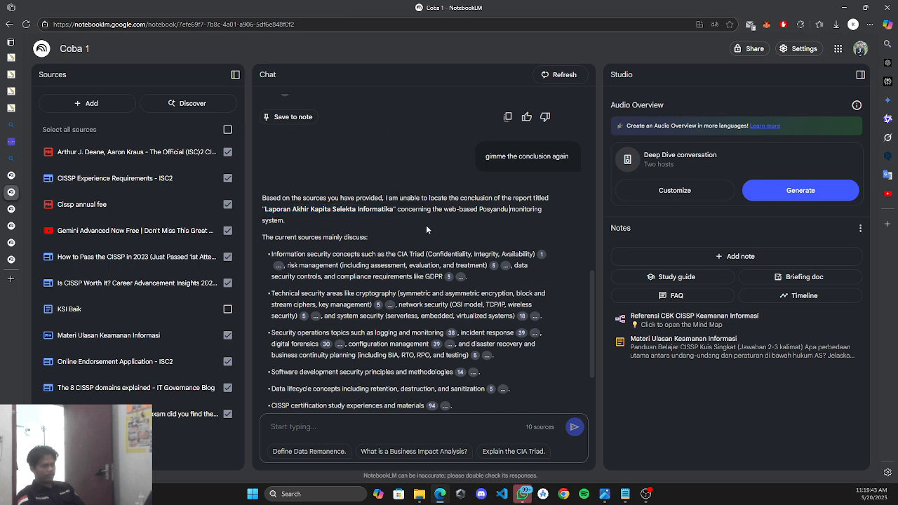
{"action": "scroll", "coordinate": [490, 337], "scroll_direction": "down", "scroll_amount": 2}
{"action": "scroll", "coordinate": [490, 351], "scroll_direction": "up", "scroll_amount": 3}
{"action": "scroll", "coordinate": [484, 358], "scroll_direction": "up", "scroll_amount": 10}
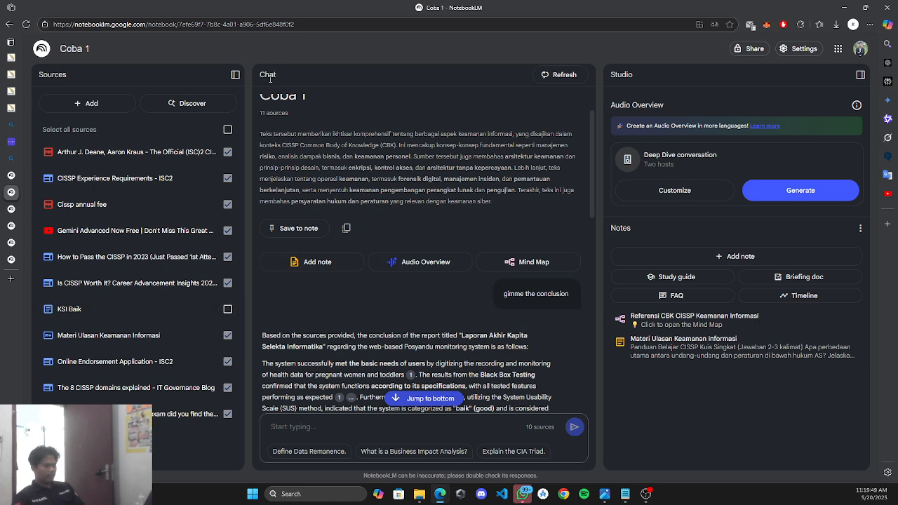
Reload the page and reopen the Coba 1 notebook under the other Google account.
{"action": "left_click", "coordinate": [26, 24]}
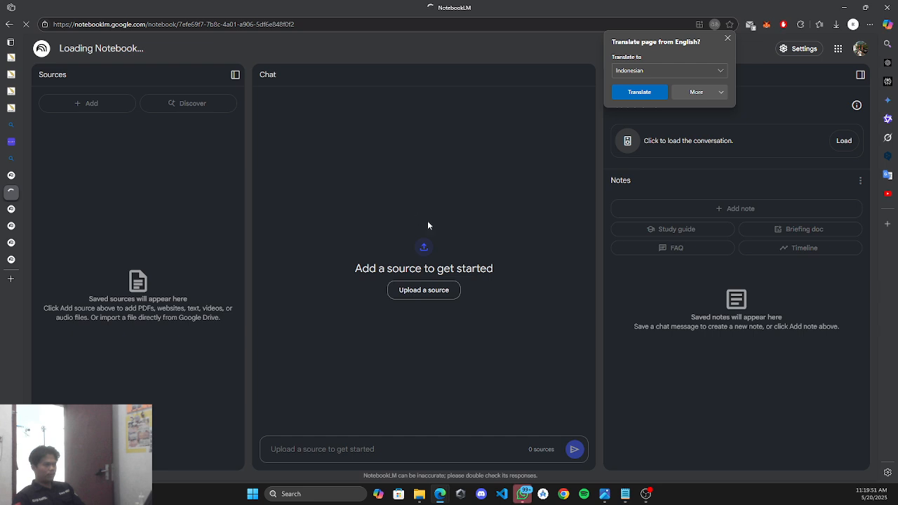
{"action": "left_click", "coordinate": [727, 38]}
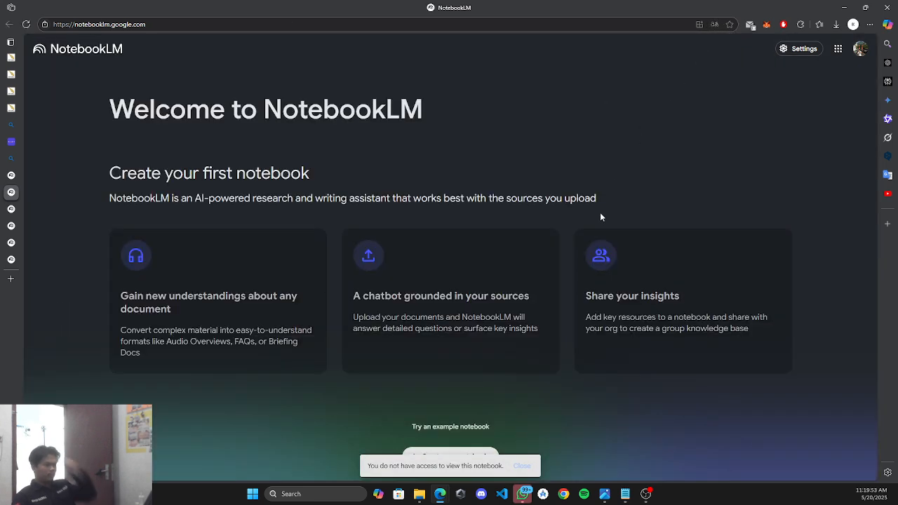
{"action": "left_click", "coordinate": [860, 48]}
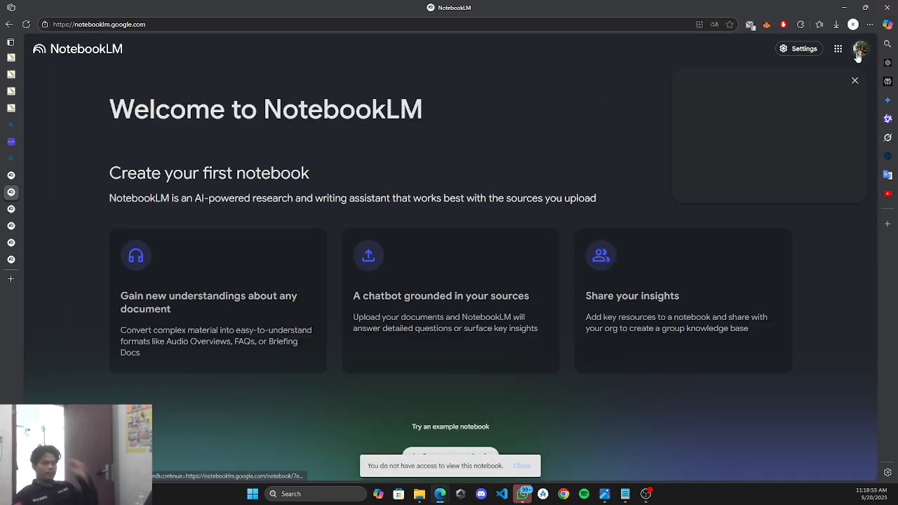
{"action": "left_click", "coordinate": [760, 224]}
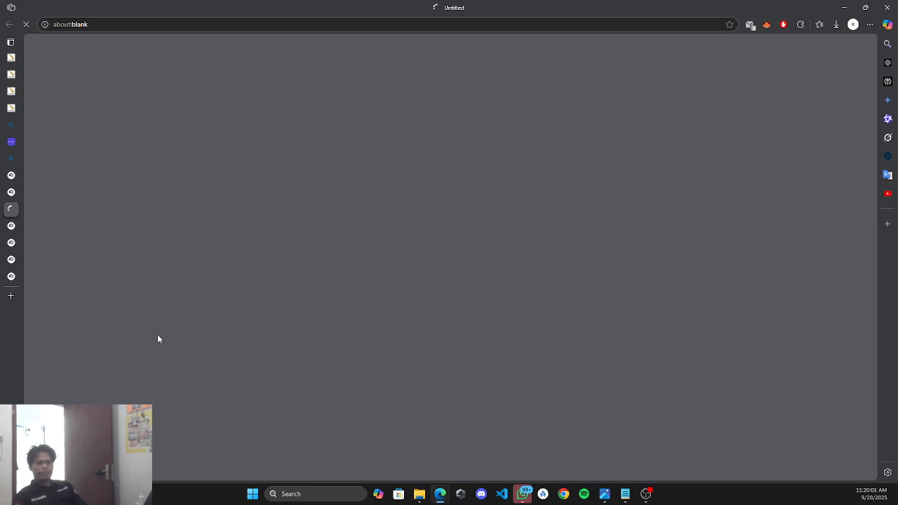
{"action": "mouse_move", "coordinate": [22, 223]}
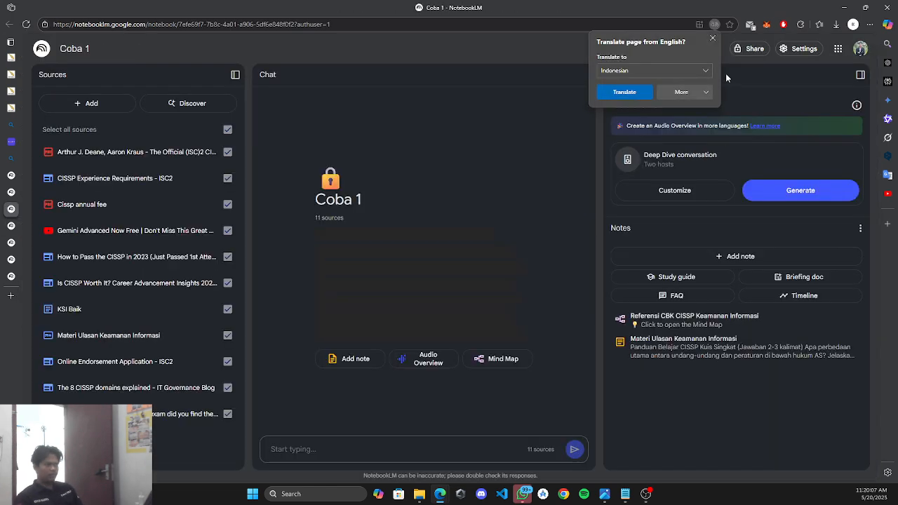
{"action": "left_click", "coordinate": [712, 38]}
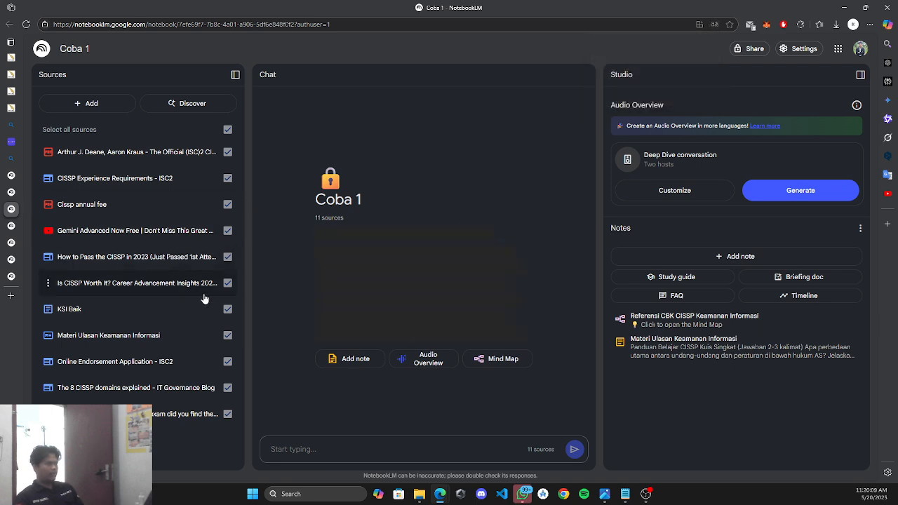
Exclude the KSI Baik source, then switch to the IF4026 Keamanan Siber ITERA notebook.
{"action": "left_click", "coordinate": [228, 310]}
{"action": "left_click", "coordinate": [228, 310]}
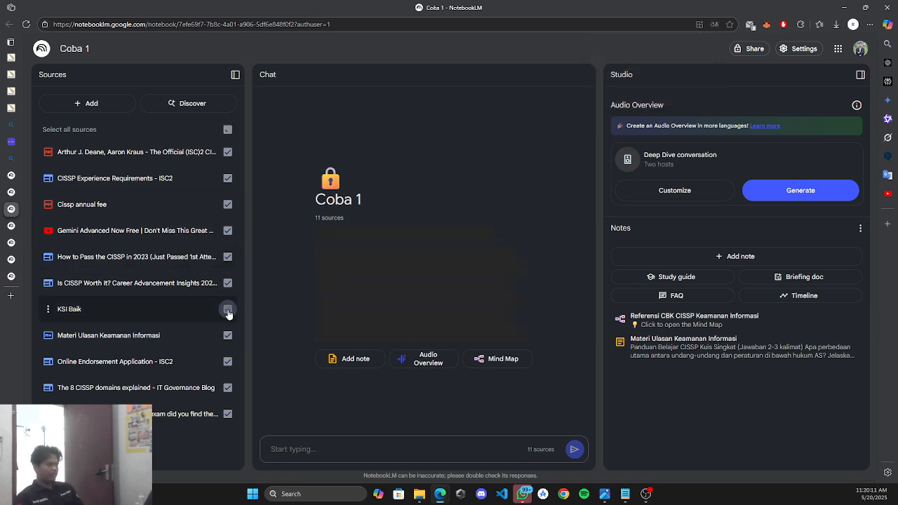
{"action": "left_click", "coordinate": [228, 310]}
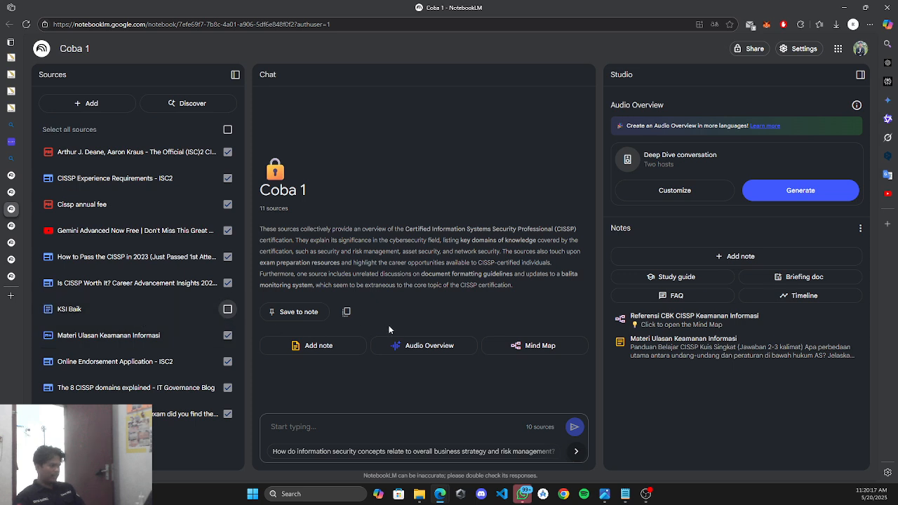
{"action": "left_click_drag", "start_coordinate": [259, 228], "coordinate": [517, 284]}
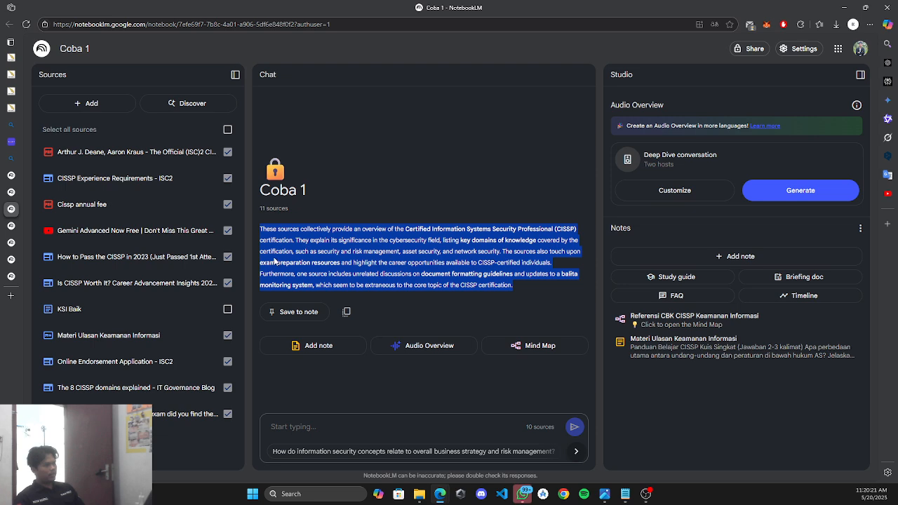
{"action": "left_click", "coordinate": [359, 263]}
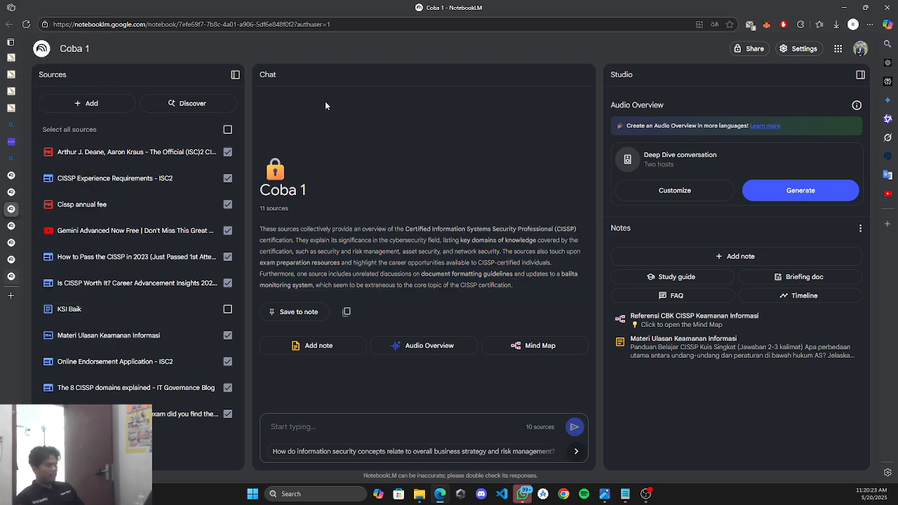
{"action": "left_click", "coordinate": [17, 273]}
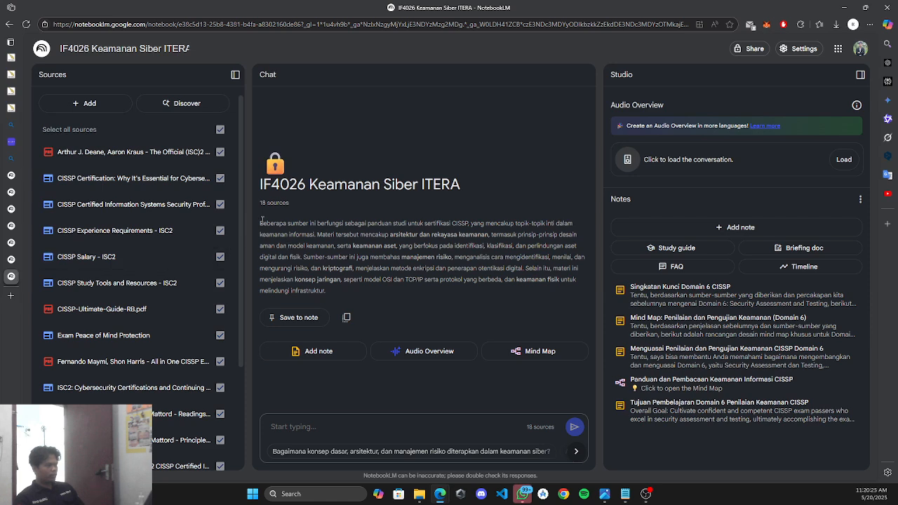
Check the IF4026 notebook's Output Language setting, then go back to the Coba 1 notebook.
{"action": "left_click_drag", "start_coordinate": [326, 292], "coordinate": [260, 223]}
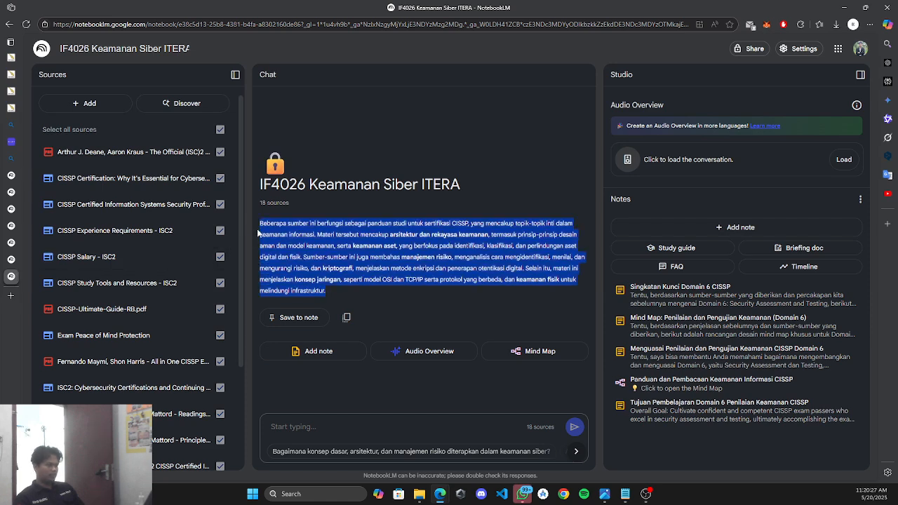
{"action": "left_click", "coordinate": [296, 231]}
{"action": "left_click_drag", "start_coordinate": [260, 223], "coordinate": [325, 291]}
{"action": "left_click", "coordinate": [798, 49]}
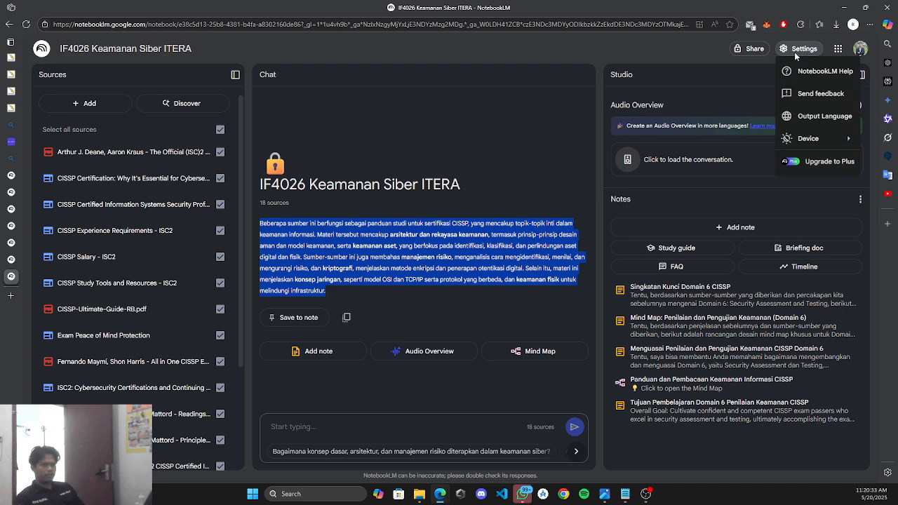
{"action": "left_click", "coordinate": [804, 118]}
{"action": "left_click", "coordinate": [647, 182]}
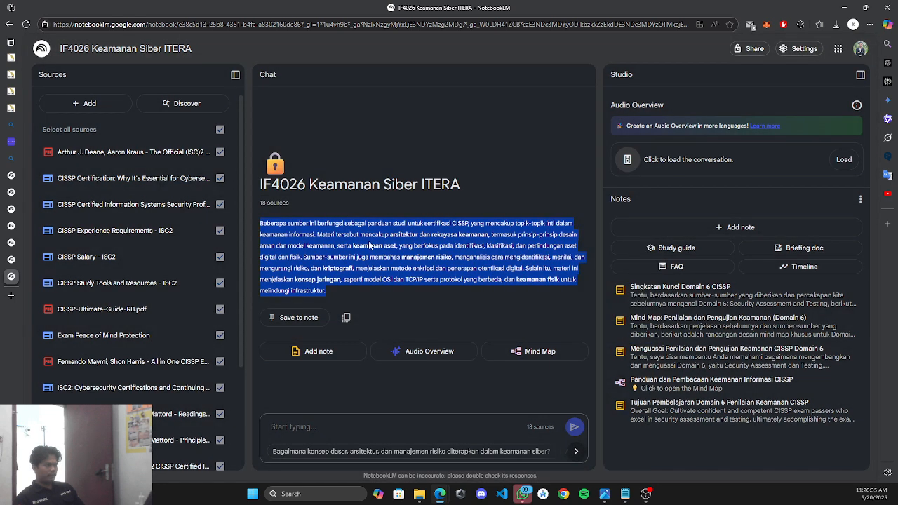
{"action": "left_click", "coordinate": [10, 208]}
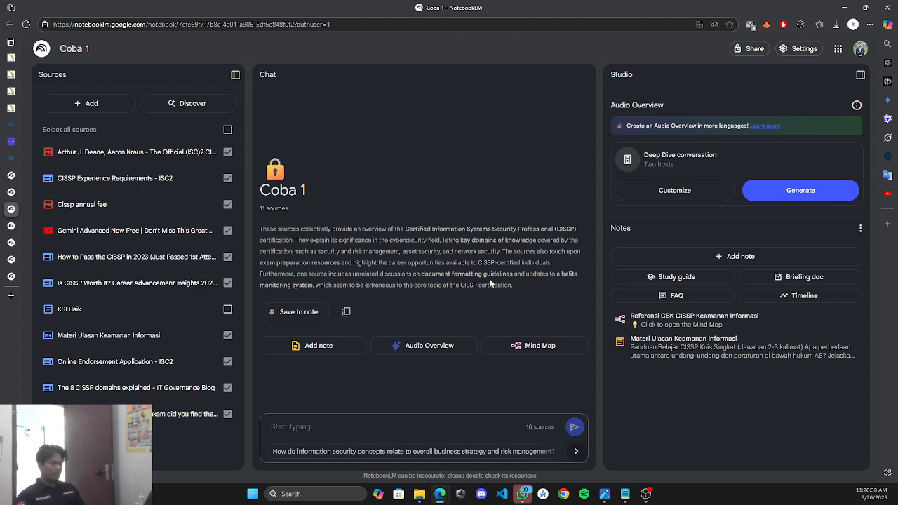
Switch the NotebookLM interface to Light mode from the Settings menu.
{"action": "left_click_drag", "start_coordinate": [522, 281], "coordinate": [258, 224]}
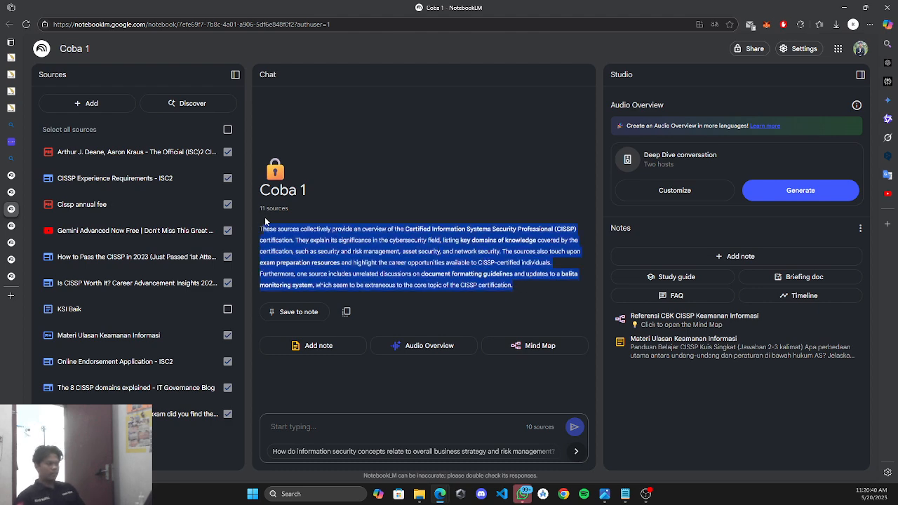
{"action": "left_click", "coordinate": [451, 249]}
{"action": "left_click", "coordinate": [838, 48]}
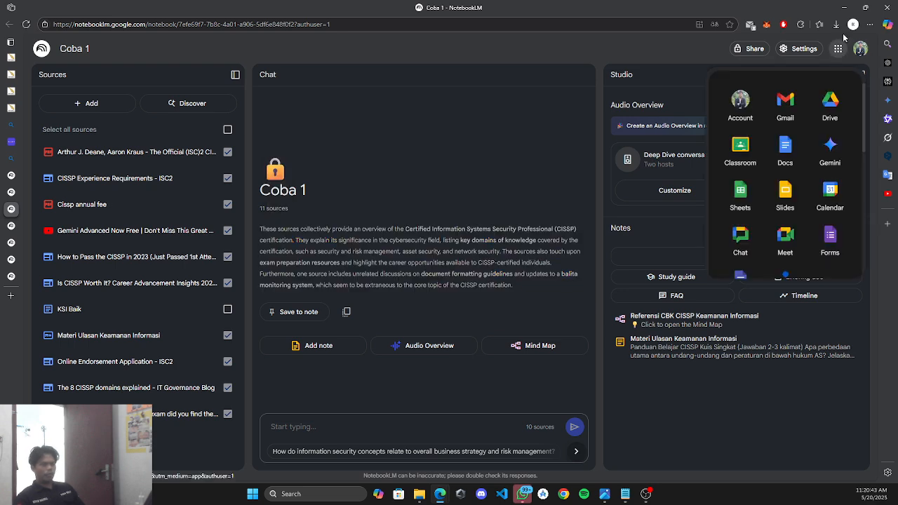
{"action": "left_click", "coordinate": [801, 63]}
{"action": "left_click", "coordinate": [804, 48]}
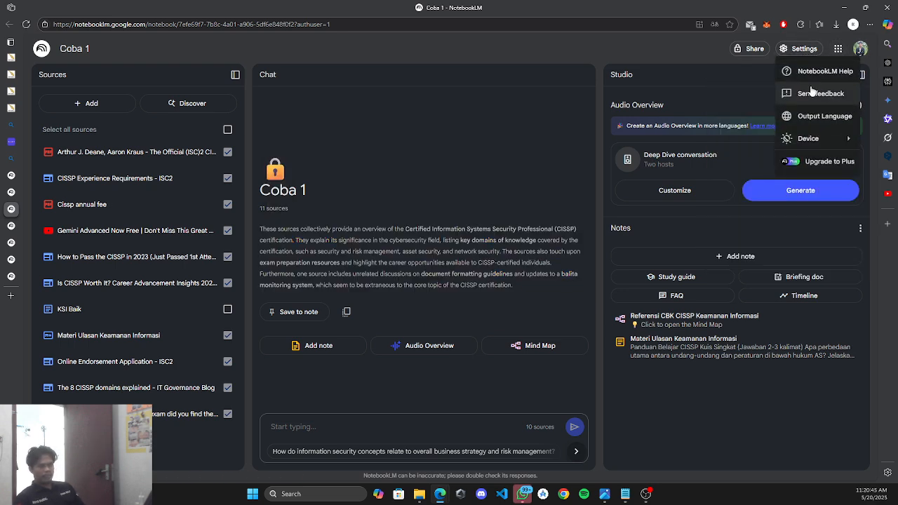
{"action": "mouse_move", "coordinate": [806, 140]}
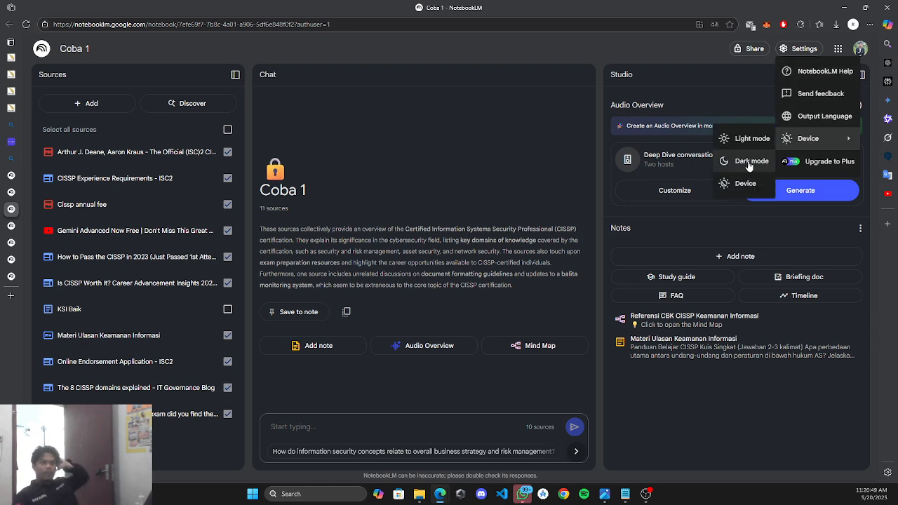
{"action": "left_click", "coordinate": [750, 139]}
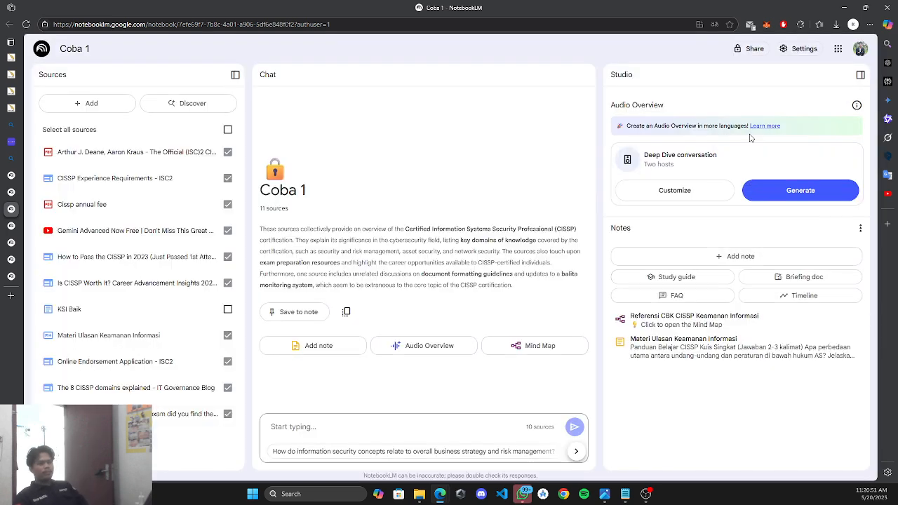
Switch back to Dark mode and bring up the sharing options for Coba 1.
{"action": "left_click", "coordinate": [837, 49]}
{"action": "left_click", "coordinate": [804, 48]}
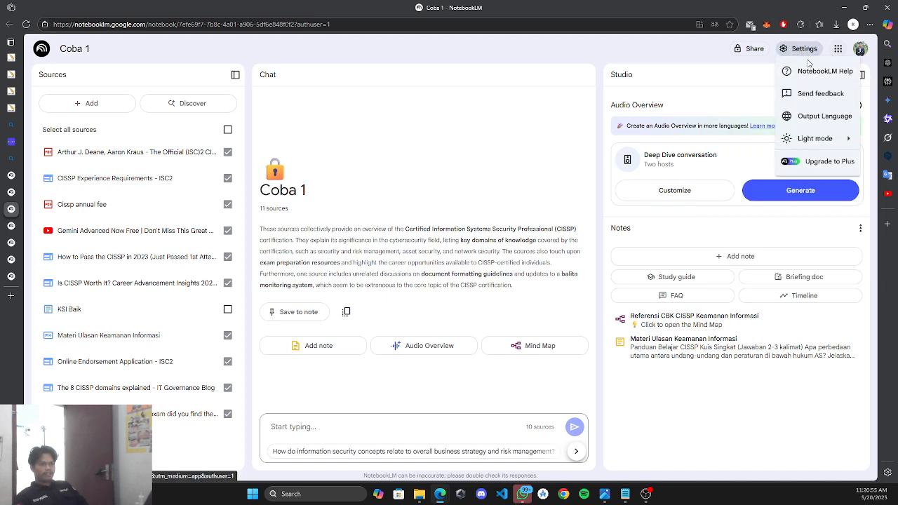
{"action": "mouse_move", "coordinate": [813, 138]}
{"action": "left_click", "coordinate": [752, 161]}
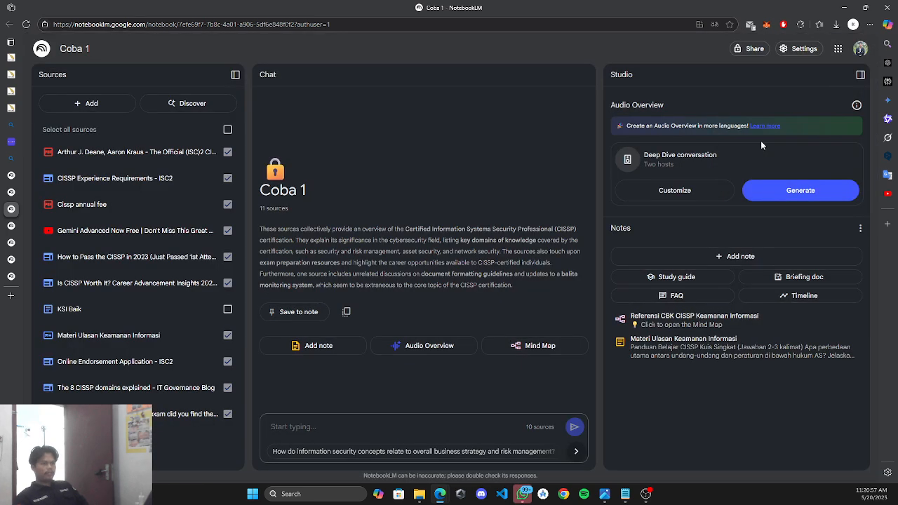
{"action": "left_click", "coordinate": [806, 49]}
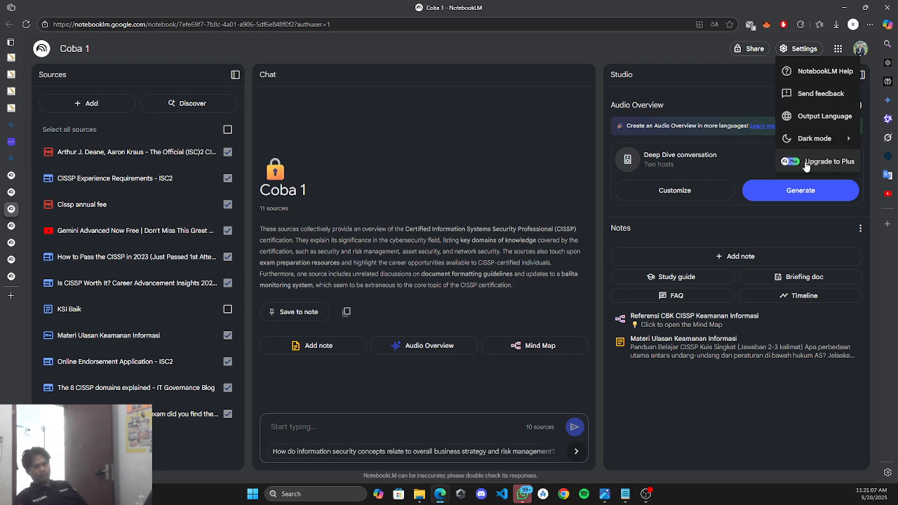
{"action": "mouse_move", "coordinate": [793, 142]}
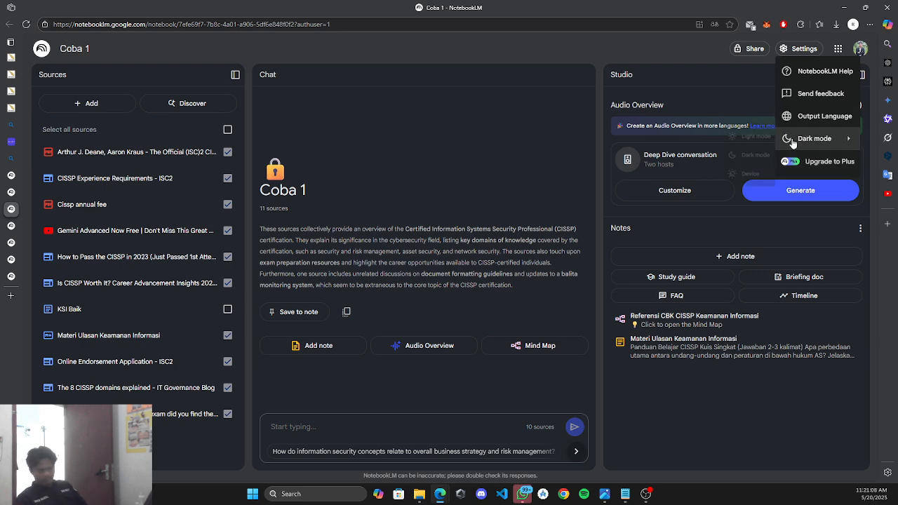
{"action": "left_click", "coordinate": [745, 49]}
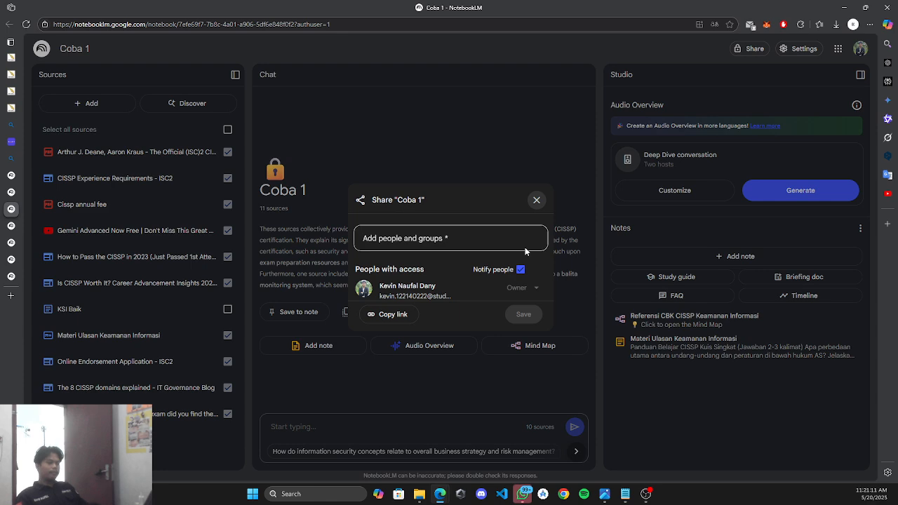
Add a fellow student's account to the Coba 1 share list, retyping the mistyped name.
{"action": "left_click_drag", "start_coordinate": [418, 200], "coordinate": [371, 201]}
{"action": "left_click", "coordinate": [462, 208]}
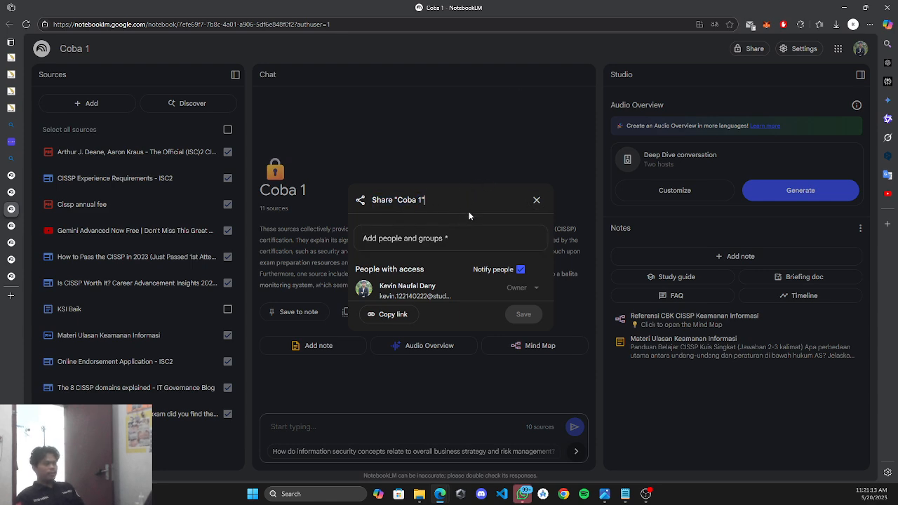
{"action": "left_click", "coordinate": [482, 242]}
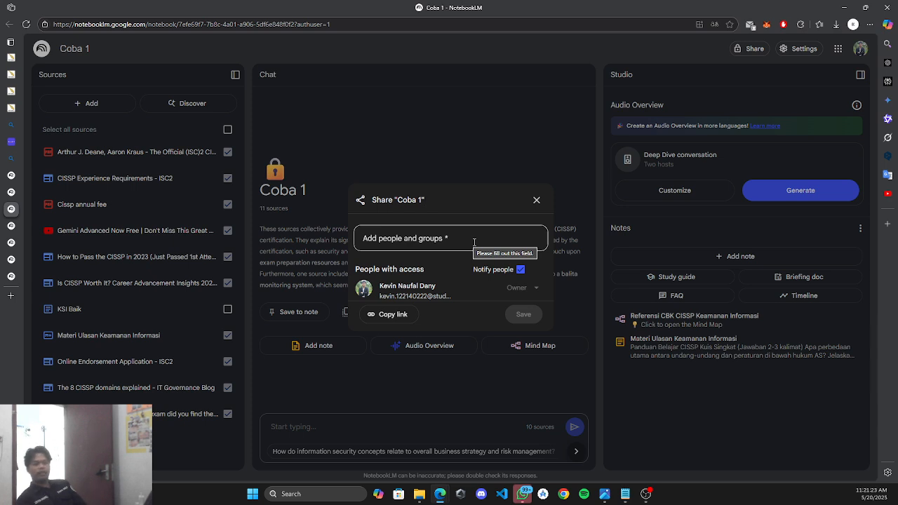
{"action": "left_click", "coordinate": [474, 242]}
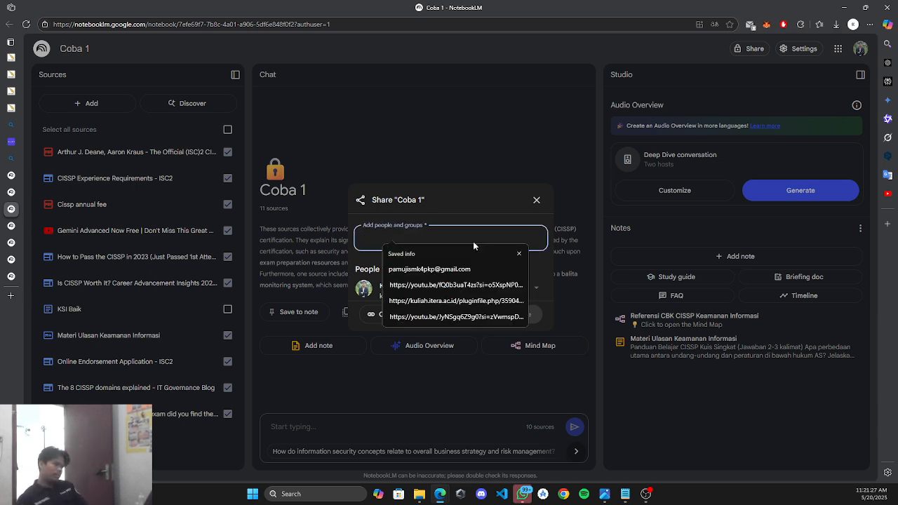
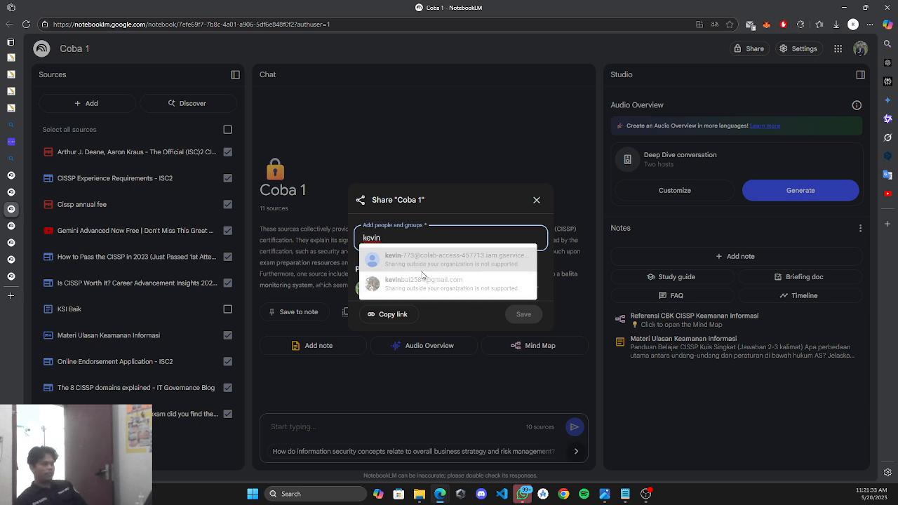
{"action": "left_click", "coordinate": [536, 284]}
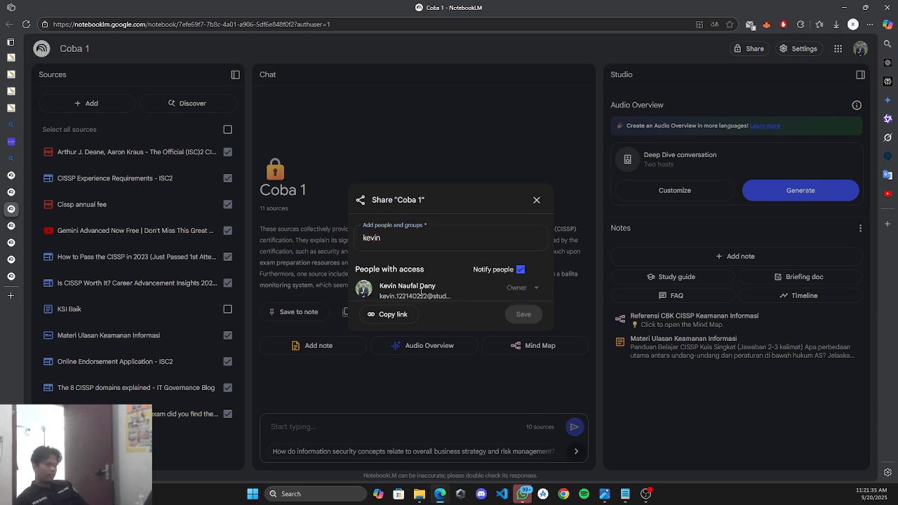
{"action": "left_click", "coordinate": [410, 239]}
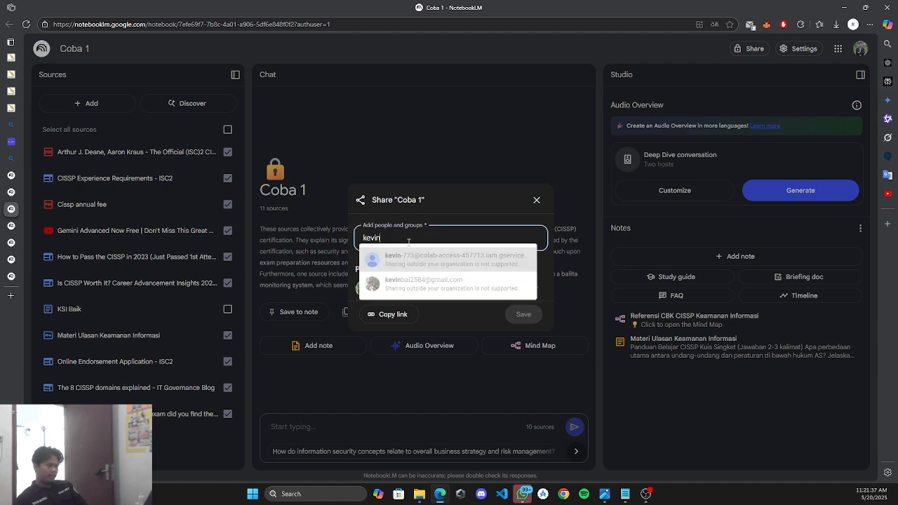
{"action": "key", "text": "ctrl+a"}
{"action": "key", "text": "BackSpace"}
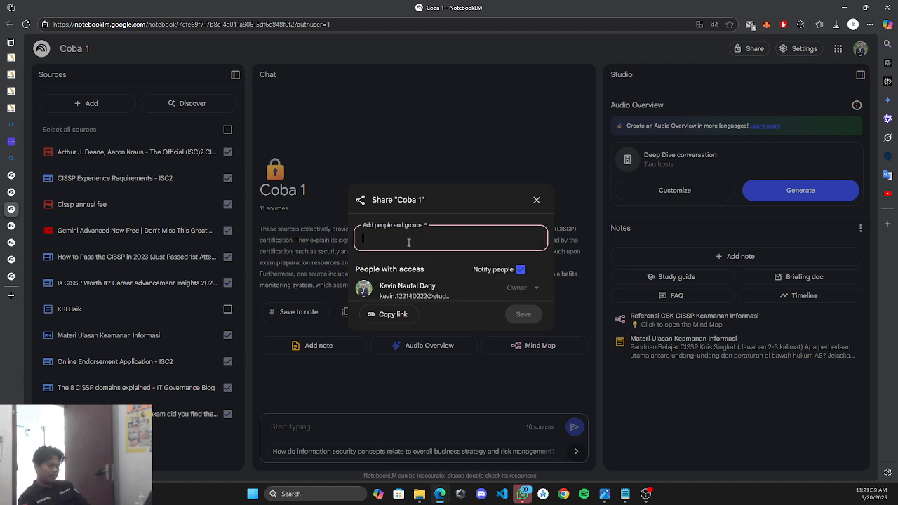
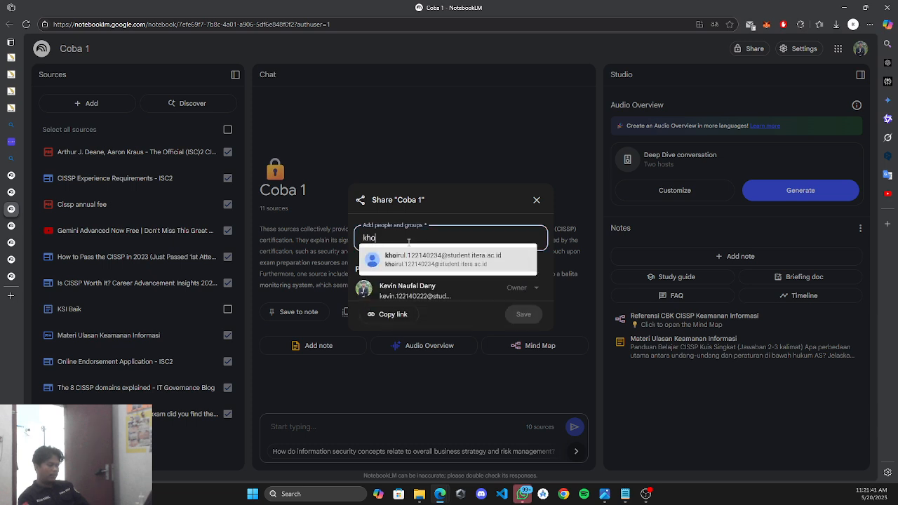
{"action": "left_click", "coordinate": [417, 257]}
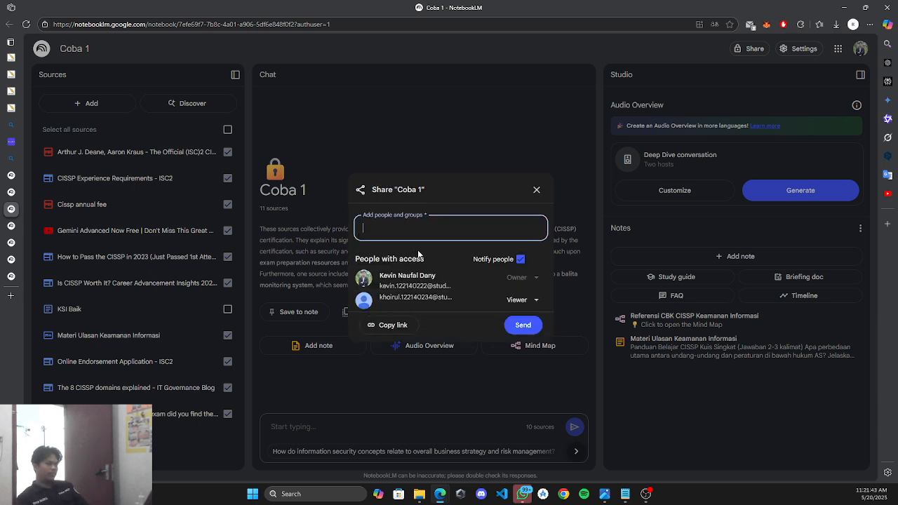
Keep the student's access as Viewer, send the invitation, and recheck the sharing settings.
{"action": "left_click", "coordinate": [523, 299]}
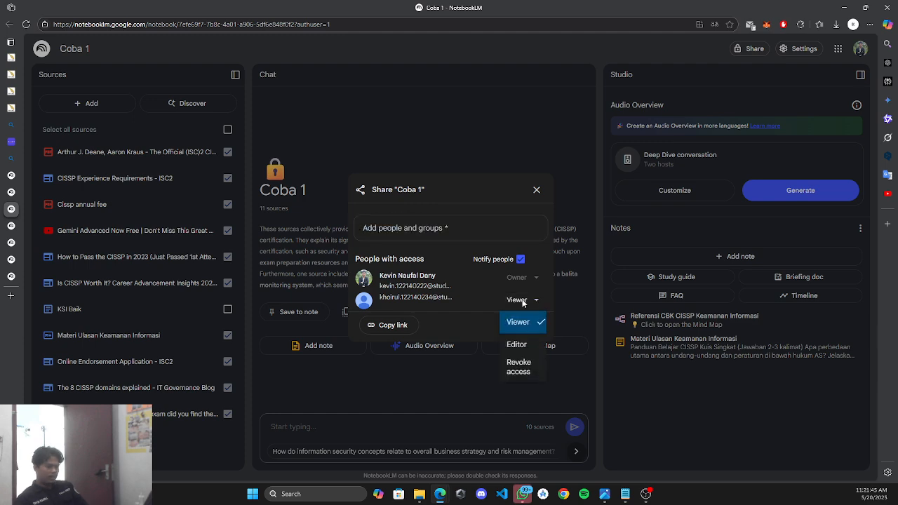
{"action": "left_click", "coordinate": [485, 280]}
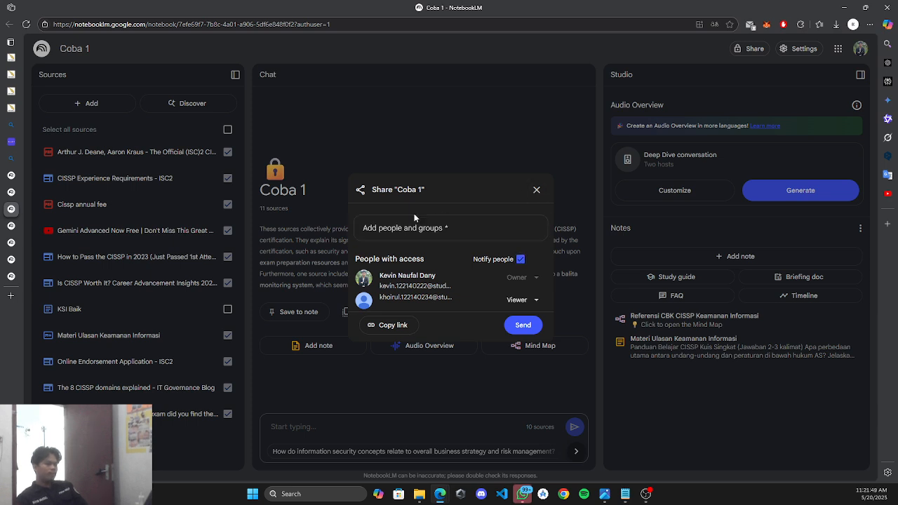
{"action": "left_click", "coordinate": [529, 326]}
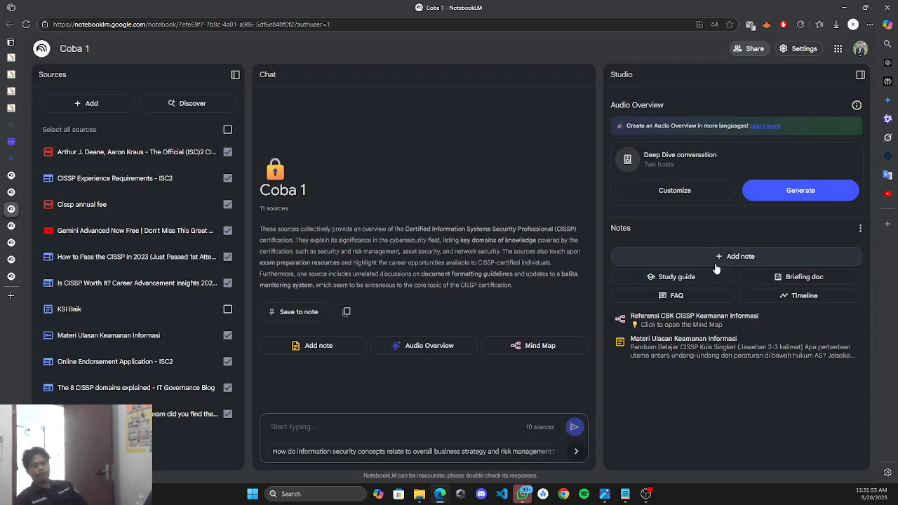
{"action": "left_click", "coordinate": [738, 51]}
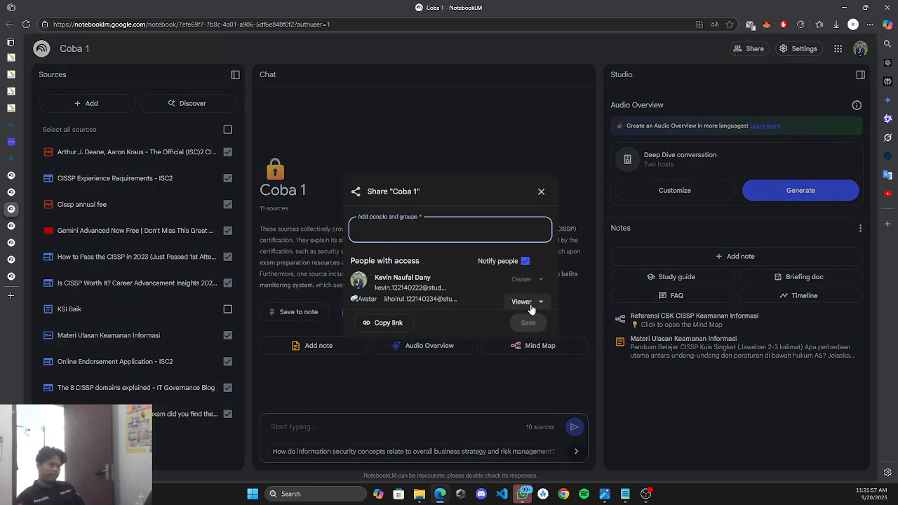
{"action": "left_click", "coordinate": [540, 190]}
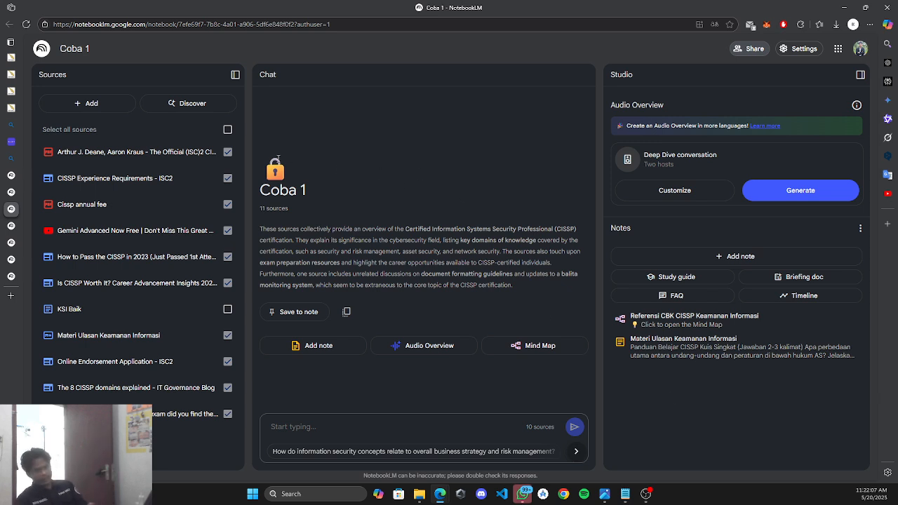
Re-include KSI Baik so all 11 sources are used, and collapse the sources panel.
{"action": "left_click", "coordinate": [227, 309]}
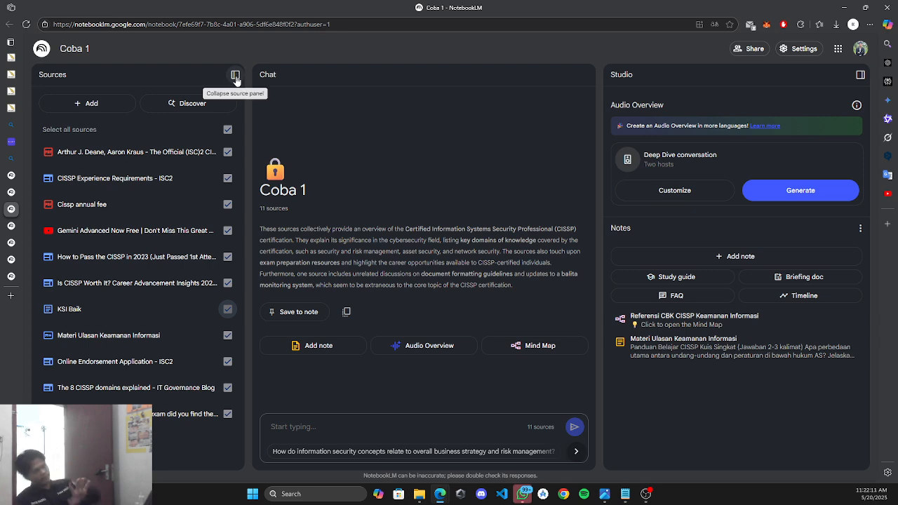
{"action": "left_click", "coordinate": [236, 76]}
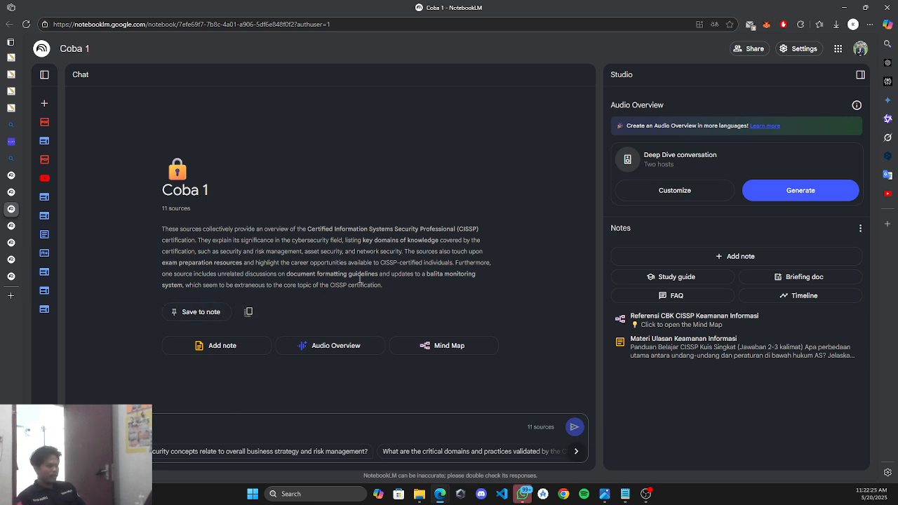
{"action": "left_click_drag", "start_coordinate": [383, 286], "coordinate": [162, 229]}
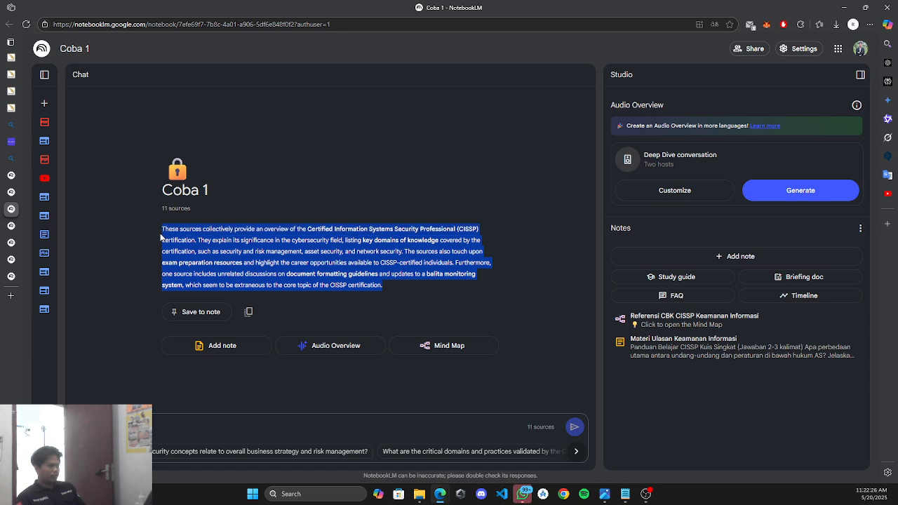
{"action": "left_click", "coordinate": [210, 426]}
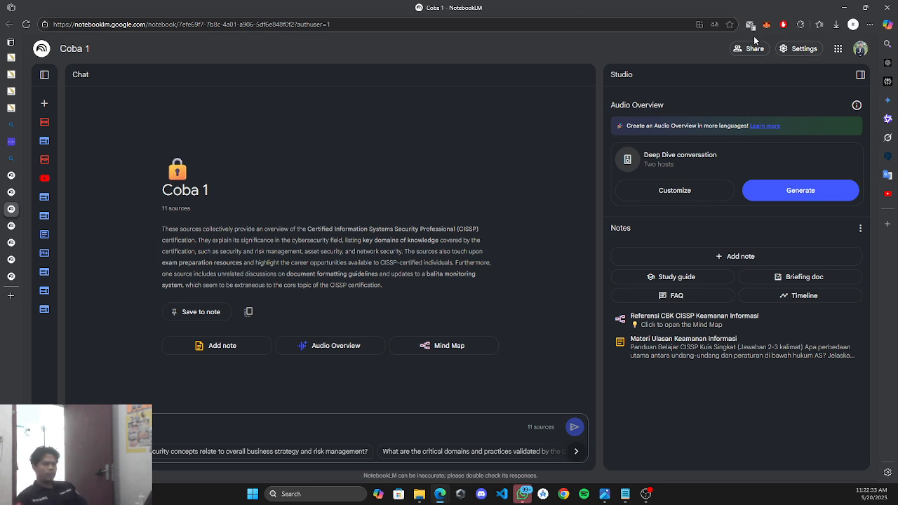
Set and save the output language as Indonesia, then switch to the IF4026 notebook.
{"action": "left_click", "coordinate": [800, 49]}
{"action": "left_click", "coordinate": [809, 116]}
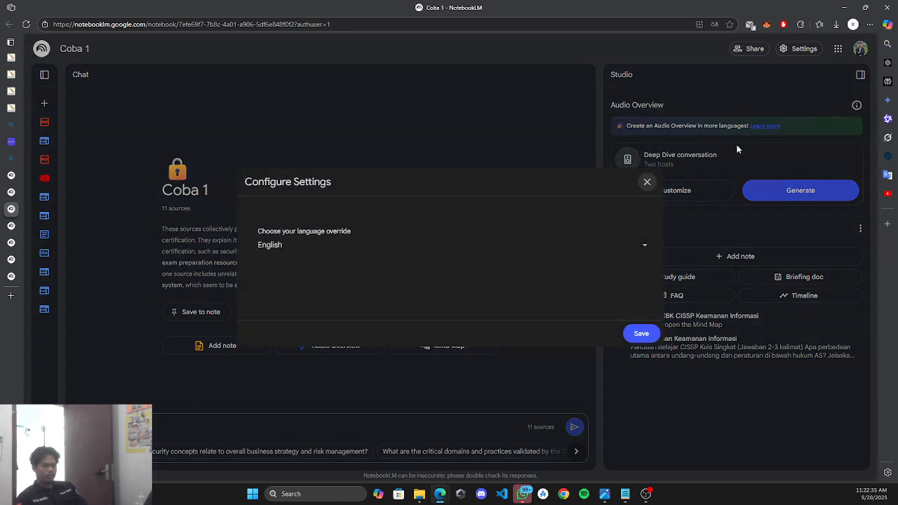
{"action": "left_click", "coordinate": [412, 249]}
{"action": "scroll", "coordinate": [317, 341], "scroll_direction": "up", "scroll_amount": 3}
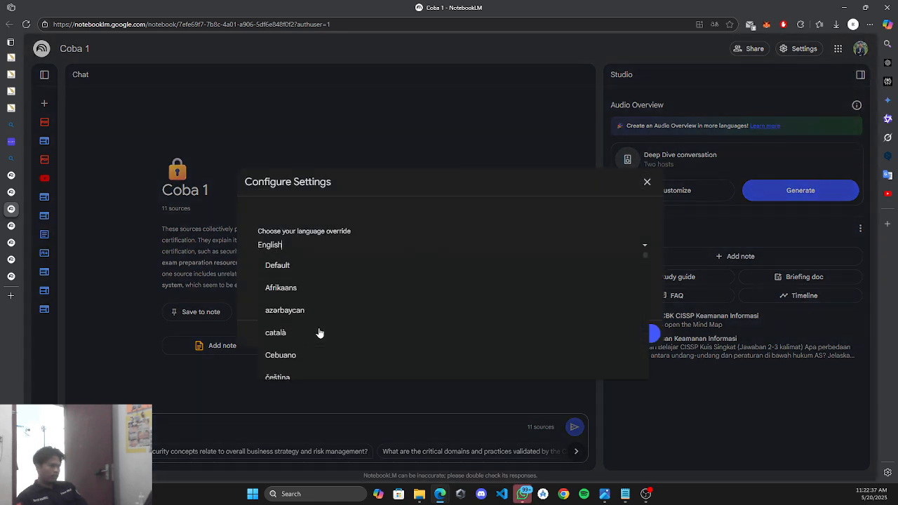
{"action": "scroll", "coordinate": [317, 332], "scroll_direction": "down", "scroll_amount": 5}
{"action": "scroll", "coordinate": [337, 311], "scroll_direction": "up", "scroll_amount": 1}
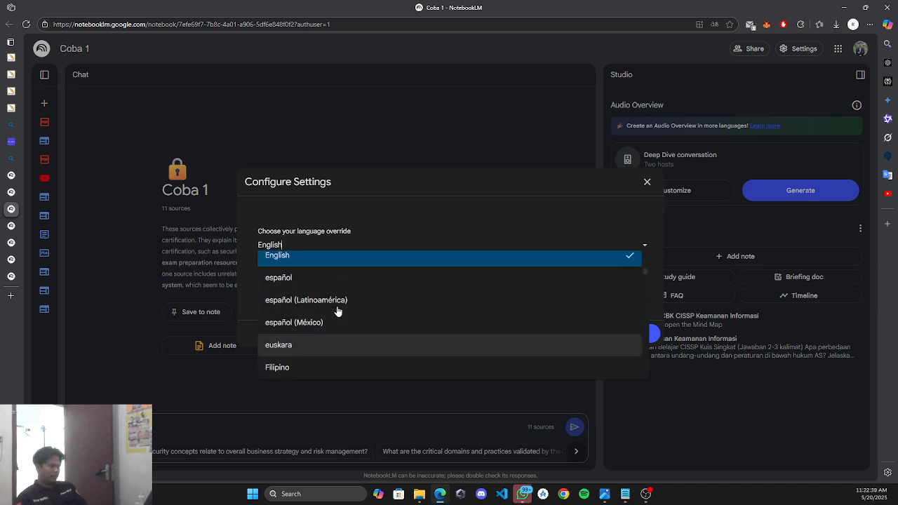
{"action": "scroll", "coordinate": [333, 311], "scroll_direction": "down", "scroll_amount": 3}
{"action": "left_click", "coordinate": [305, 341]}
{"action": "left_click", "coordinate": [644, 343]}
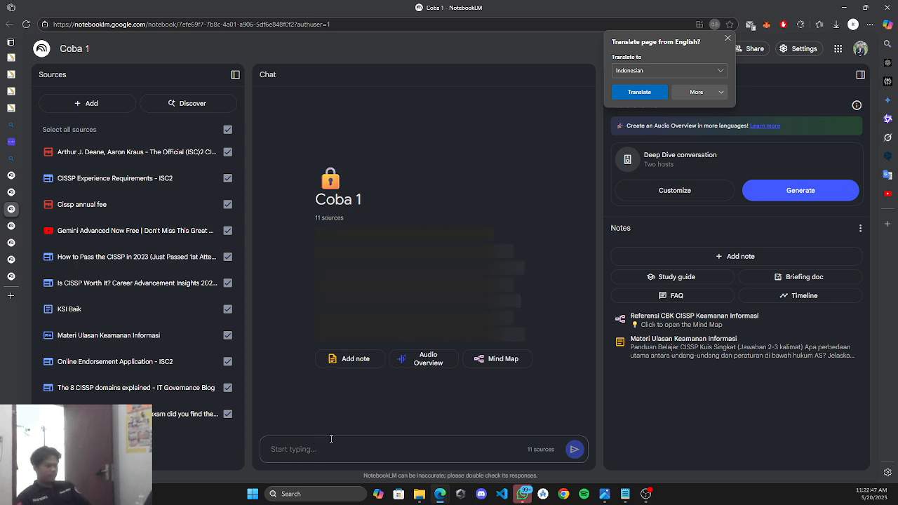
{"action": "left_click", "coordinate": [727, 40]}
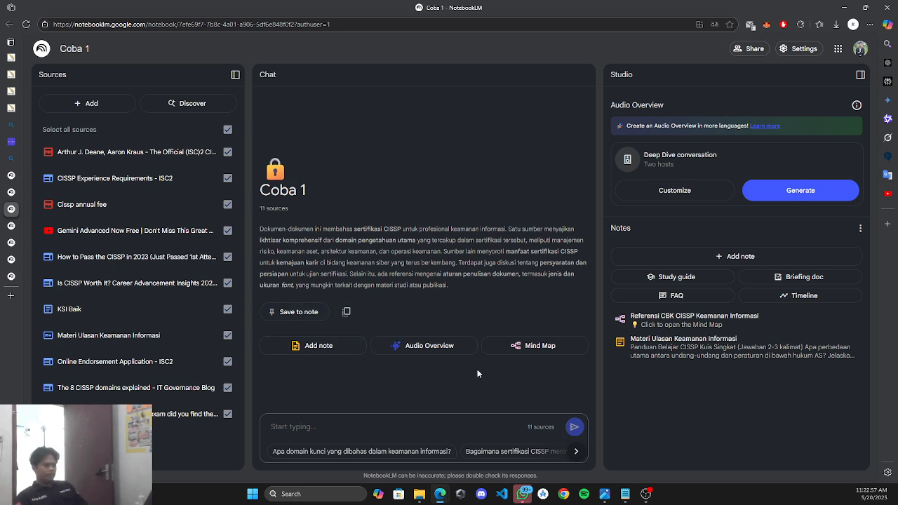
{"action": "left_click", "coordinate": [11, 276]}
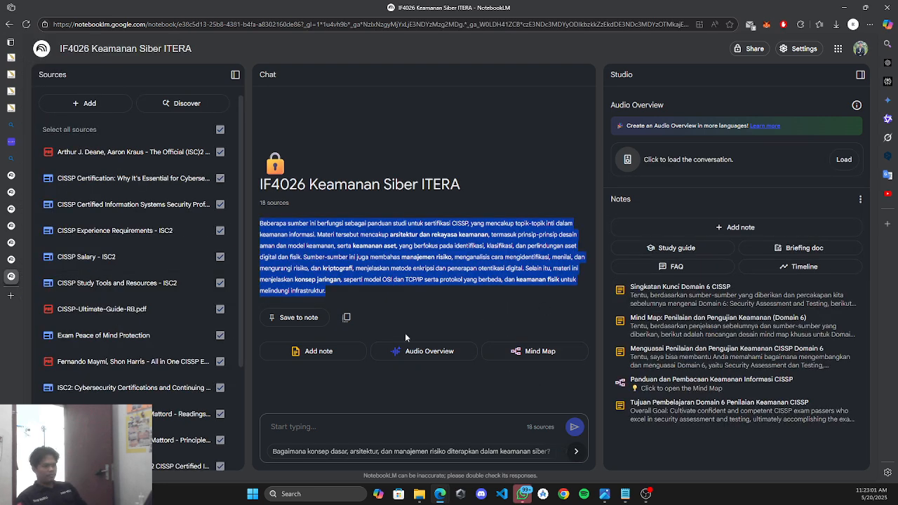
Flip between the Coba 1 and IF4026 Keamanan Siber ITERA notebooks, ending on IF4026.
{"action": "scroll", "coordinate": [178, 346], "scroll_direction": "down", "scroll_amount": 1}
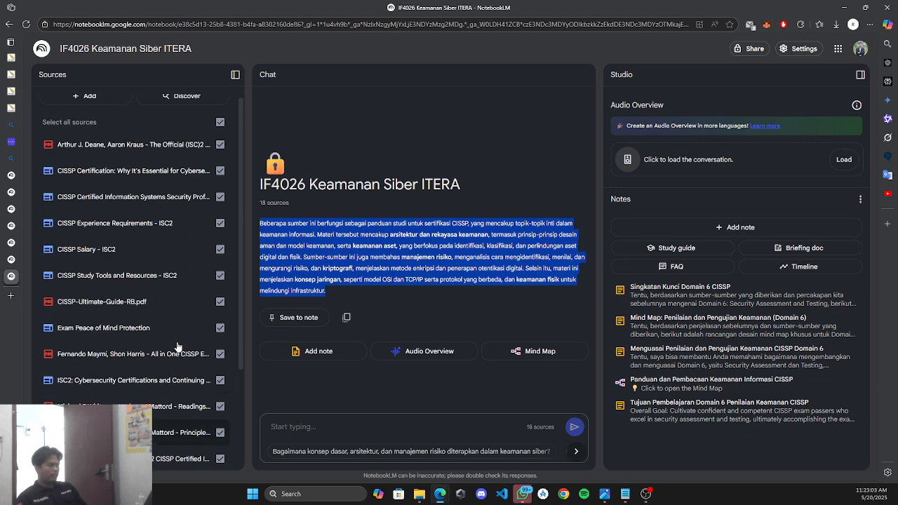
{"action": "scroll", "coordinate": [178, 346], "scroll_direction": "down", "scroll_amount": 3}
{"action": "scroll", "coordinate": [177, 316], "scroll_direction": "up", "scroll_amount": 4}
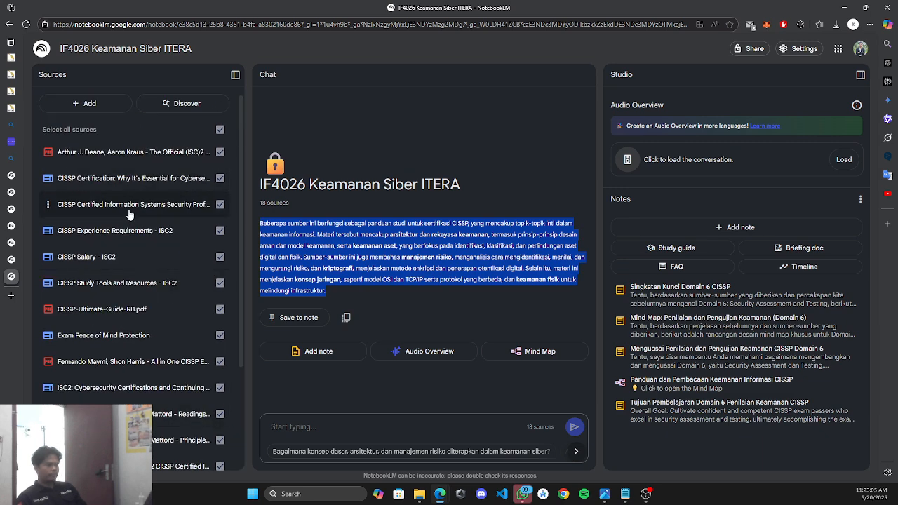
{"action": "mouse_move", "coordinate": [14, 190]}
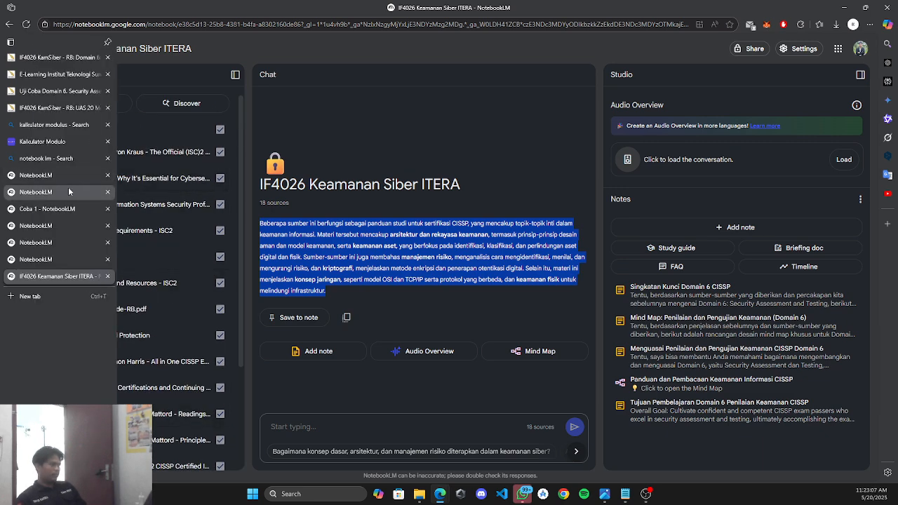
{"action": "left_click", "coordinate": [65, 209]}
{"action": "left_click", "coordinate": [51, 277]}
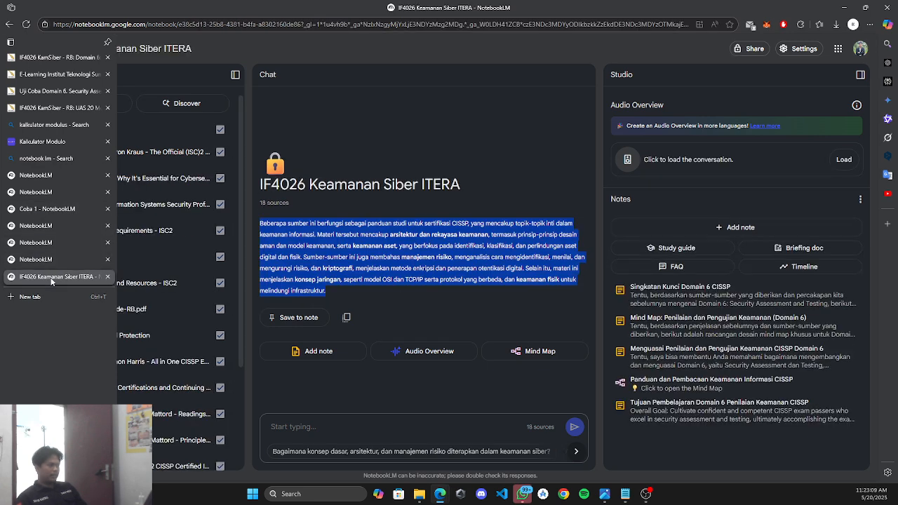
{"action": "left_click", "coordinate": [353, 277]}
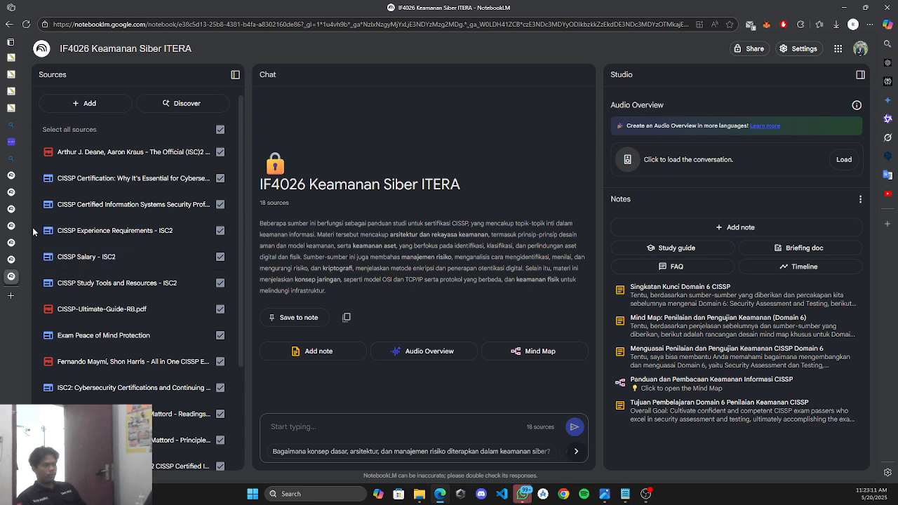
{"action": "left_click", "coordinate": [65, 208]}
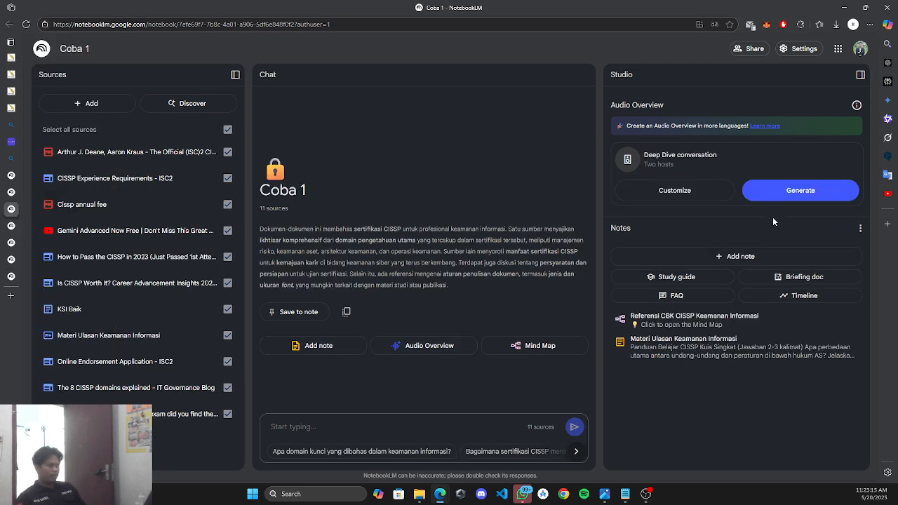
{"action": "left_click", "coordinate": [11, 276]}
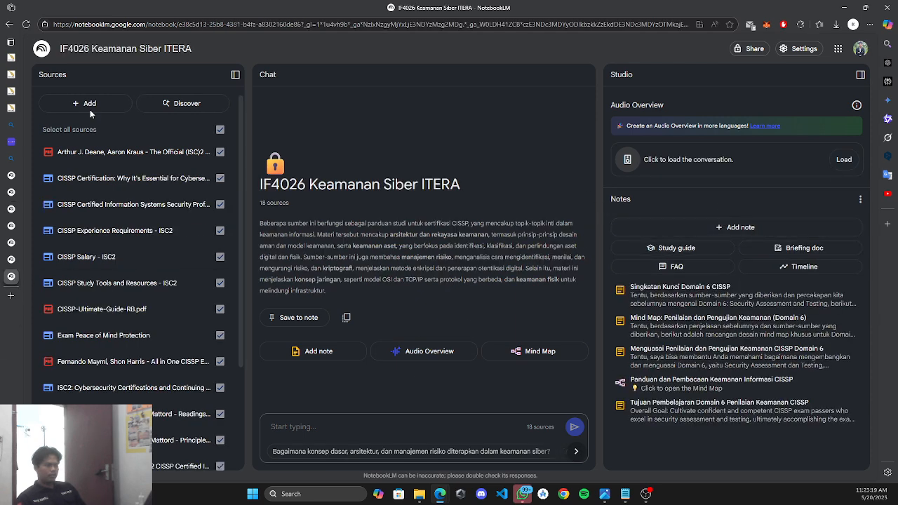
Load the IF4026 Audio Overview conversation and collapse the sources panel.
{"action": "left_click", "coordinate": [843, 160]}
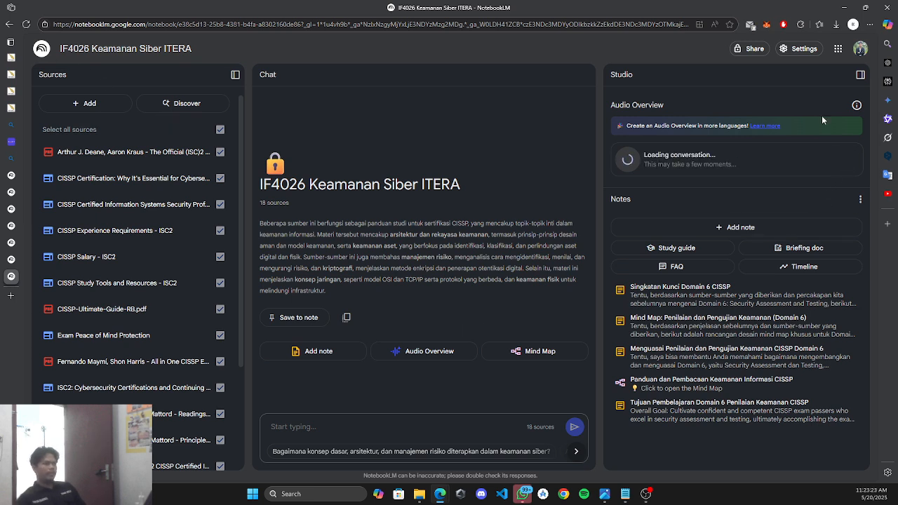
{"action": "left_click_drag", "start_coordinate": [678, 108], "coordinate": [609, 103]}
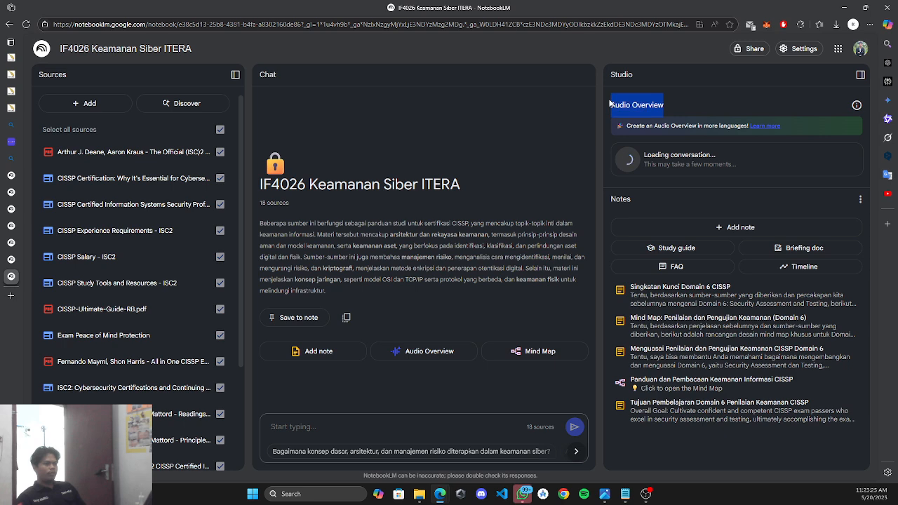
{"action": "left_click", "coordinate": [704, 178]}
{"action": "scroll", "coordinate": [133, 211], "scroll_direction": "down", "scroll_amount": 2}
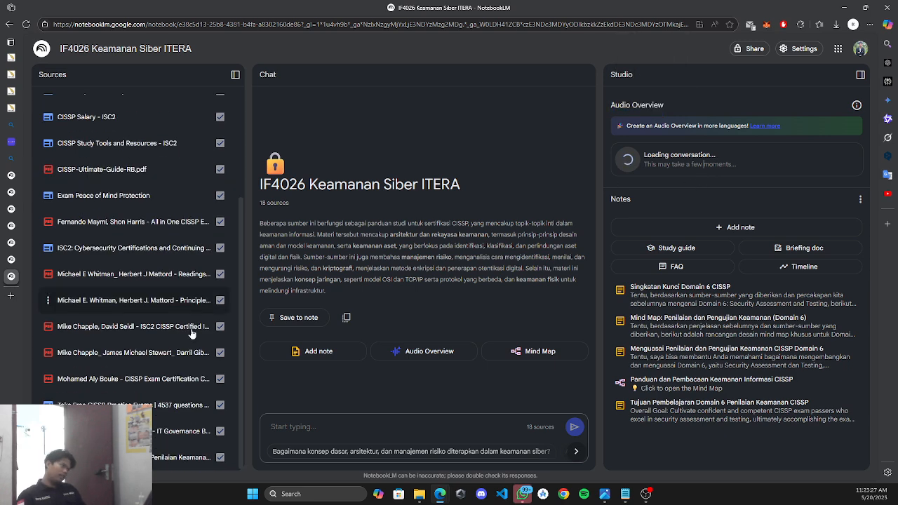
{"action": "scroll", "coordinate": [140, 176], "scroll_direction": "up", "scroll_amount": 2}
{"action": "scroll", "coordinate": [137, 327], "scroll_direction": "down", "scroll_amount": 2}
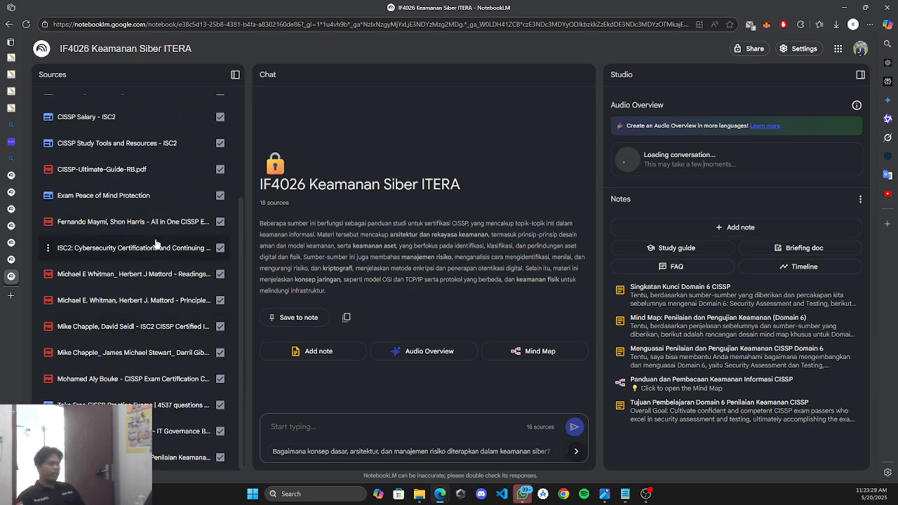
{"action": "scroll", "coordinate": [156, 243], "scroll_direction": "up", "scroll_amount": 3}
{"action": "left_click", "coordinate": [236, 75]}
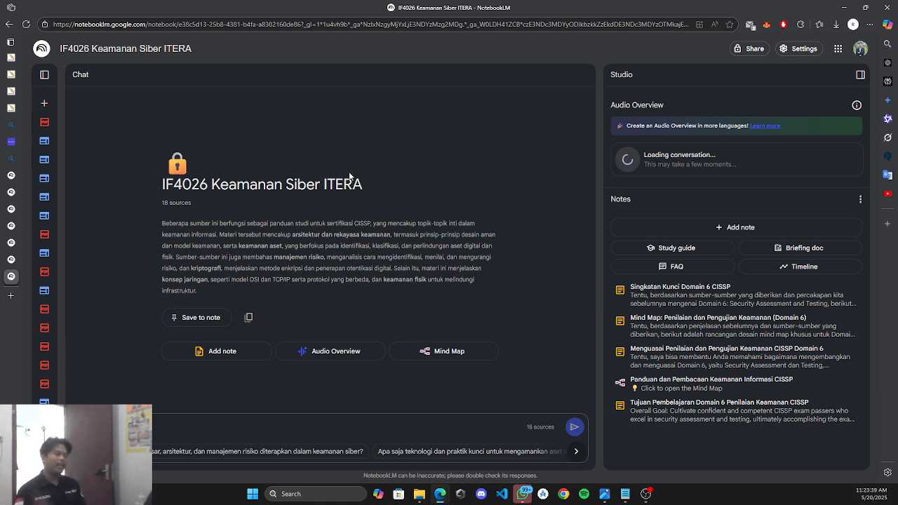
Check the Domain X requirement on the UAS 20 Mei assignment page in the e-learning tab.
{"action": "mouse_move", "coordinate": [39, 77]}
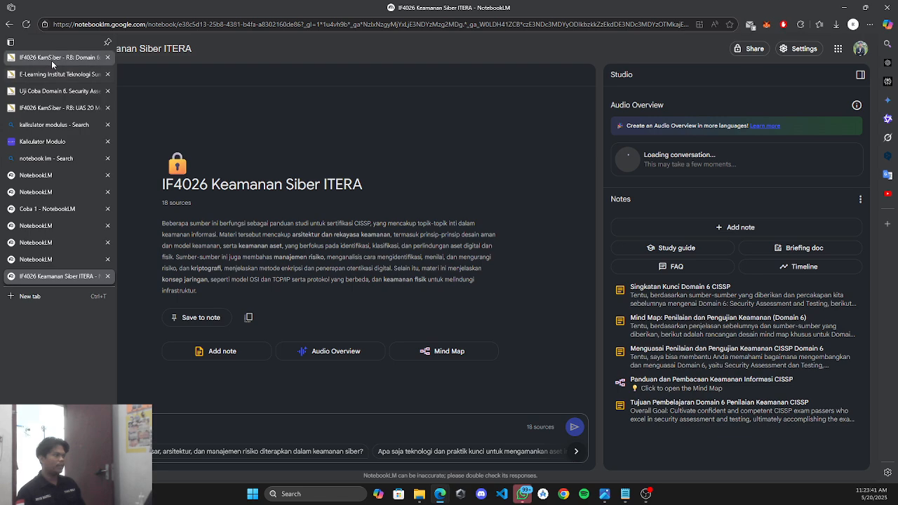
{"action": "left_click", "coordinate": [51, 59]}
{"action": "left_click", "coordinate": [46, 74]}
{"action": "left_click", "coordinate": [46, 108]}
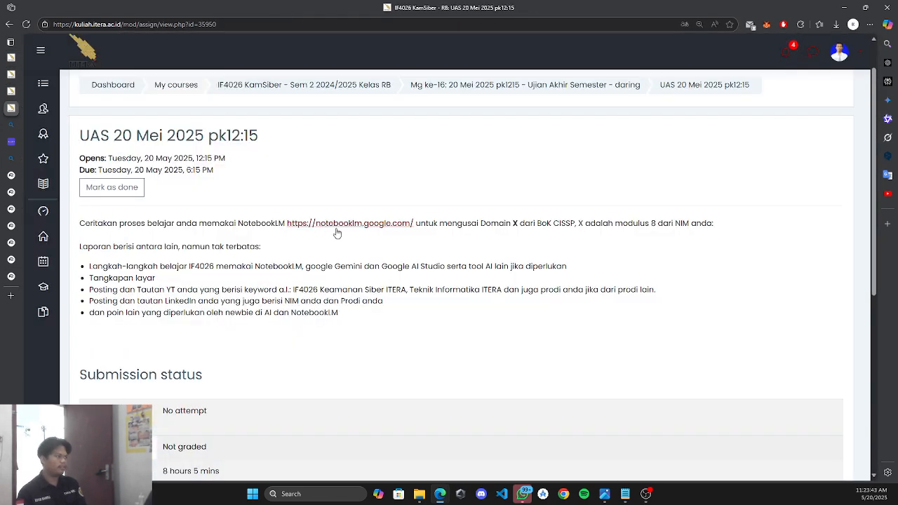
{"action": "left_click_drag", "start_coordinate": [447, 223], "coordinate": [519, 226]}
{"action": "left_click", "coordinate": [269, 184]}
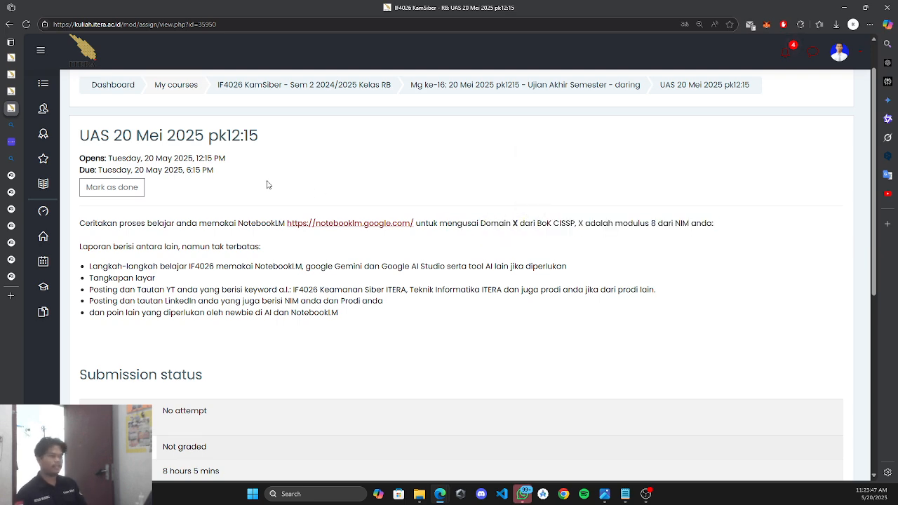
Return to the IF4026 notebook and close the four leftover NotebookLM tabs.
{"action": "mouse_move", "coordinate": [11, 180]}
{"action": "left_click", "coordinate": [28, 274]}
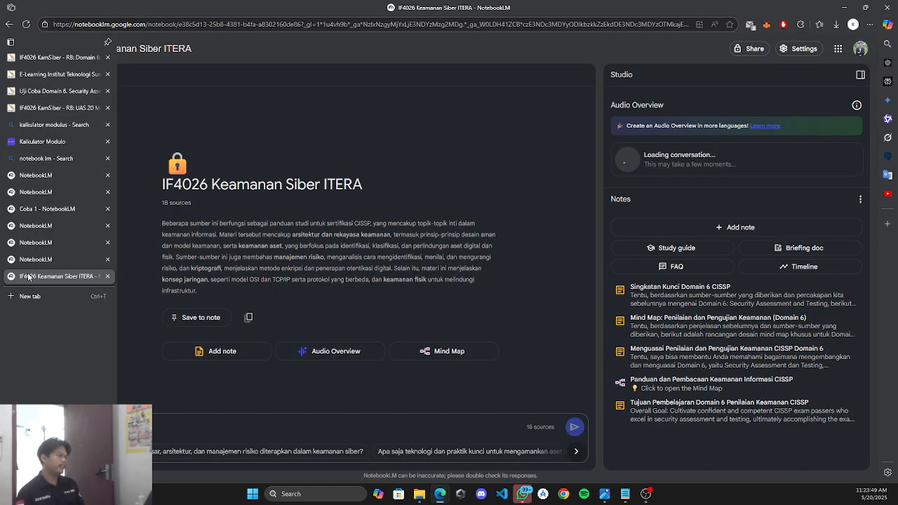
{"action": "left_click", "coordinate": [106, 177]}
{"action": "left_click", "coordinate": [106, 177]}
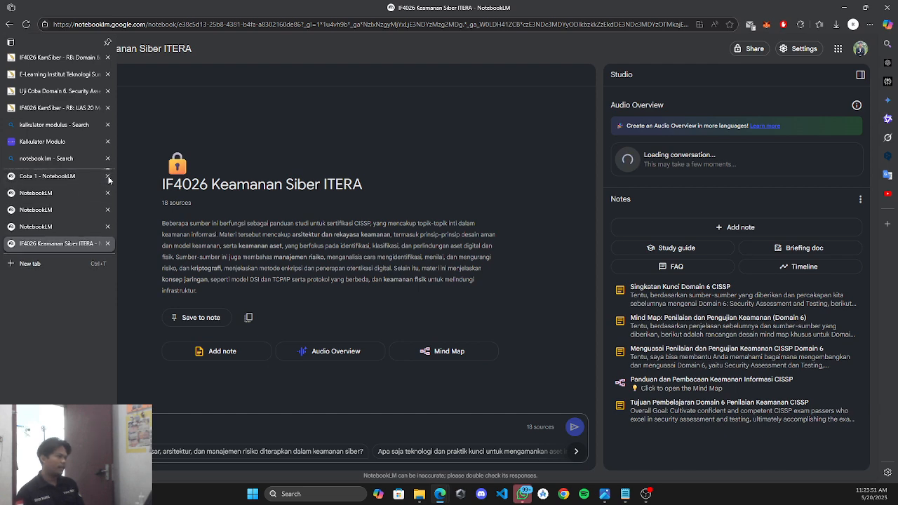
{"action": "left_click", "coordinate": [107, 177]}
{"action": "left_click", "coordinate": [107, 177]}
{"action": "left_click", "coordinate": [107, 176]}
{"action": "left_click", "coordinate": [108, 177]}
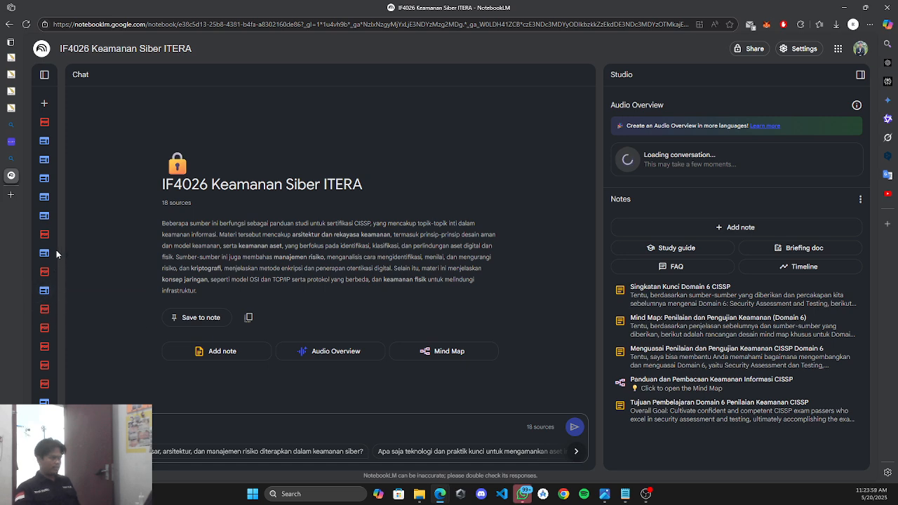
Copy the prepared Domain 6 study prompt from the notes into the chat box.
{"action": "left_click", "coordinate": [45, 75]}
{"action": "scroll", "coordinate": [201, 163], "scroll_direction": "down", "scroll_amount": 2}
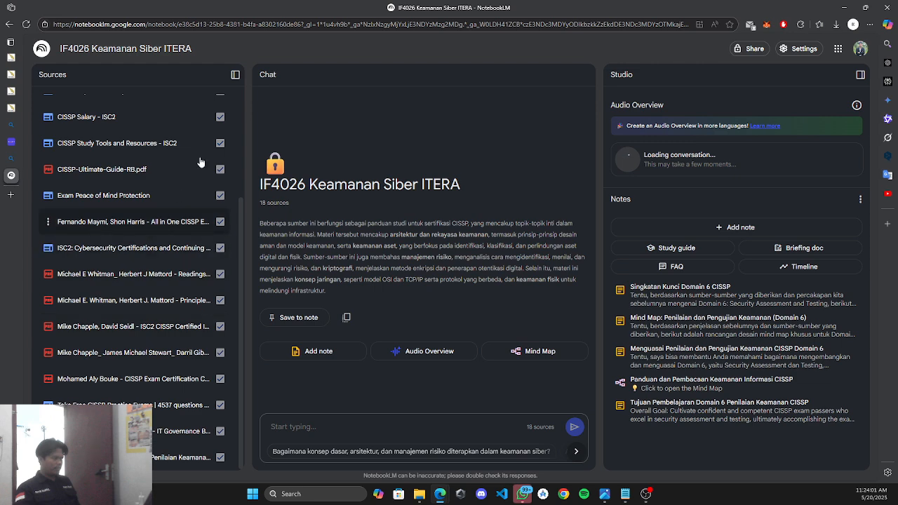
{"action": "scroll", "coordinate": [211, 140], "scroll_direction": "up", "scroll_amount": 3}
{"action": "left_click", "coordinate": [236, 75]}
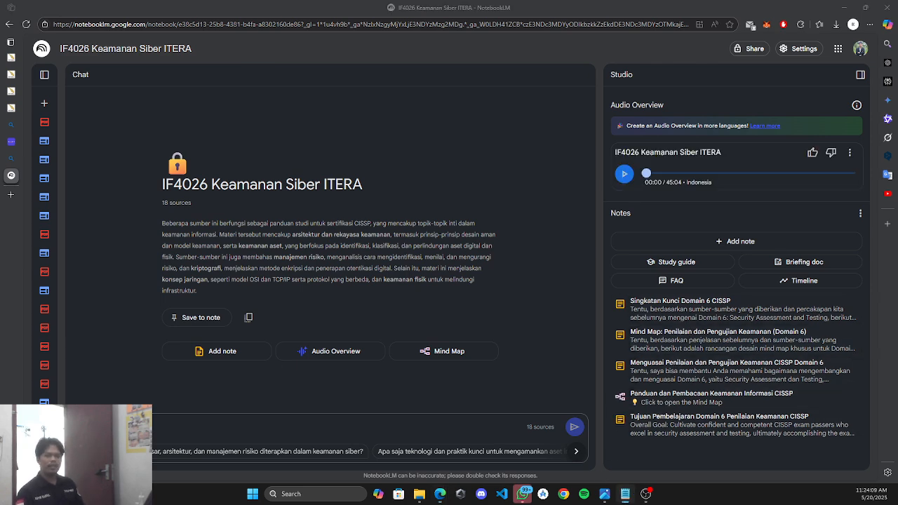
{"action": "left_click", "coordinate": [625, 494]}
{"action": "scroll", "coordinate": [486, 238], "scroll_direction": "up", "scroll_amount": 3}
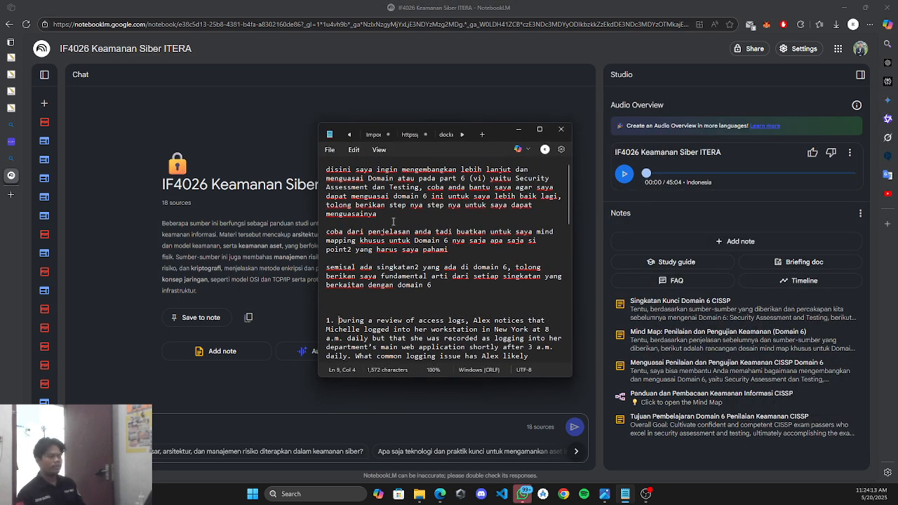
{"action": "left_click_drag", "start_coordinate": [379, 214], "coordinate": [312, 163]}
{"action": "key", "text": "ctrl+c"}
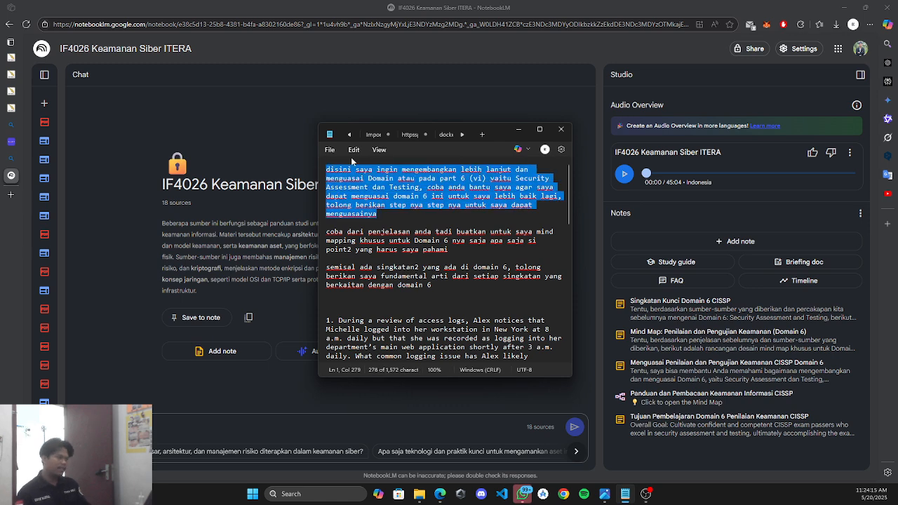
{"action": "left_click", "coordinate": [518, 129]}
{"action": "key", "text": "ctrl+v"}
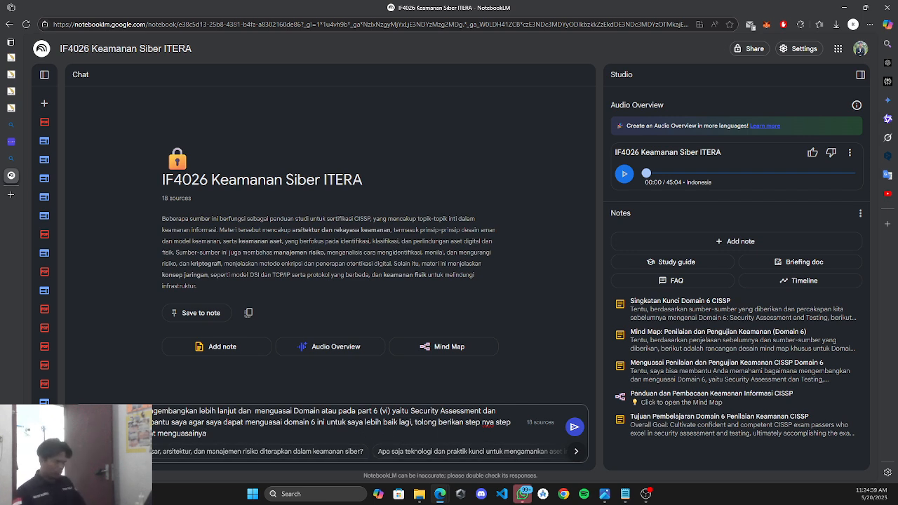
Submit the Domain 6 Security Assessment and Testing prompt in the IF4026 notebook chat.
{"action": "left_click", "coordinate": [574, 426]}
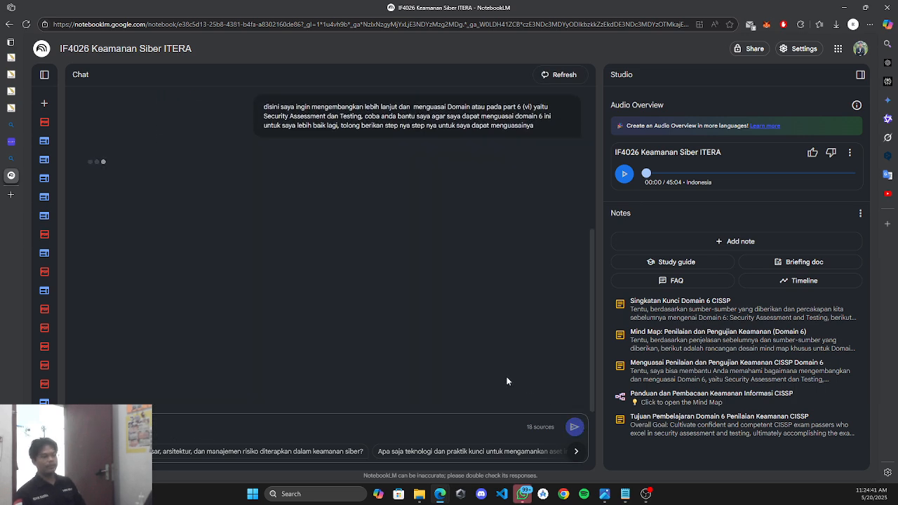
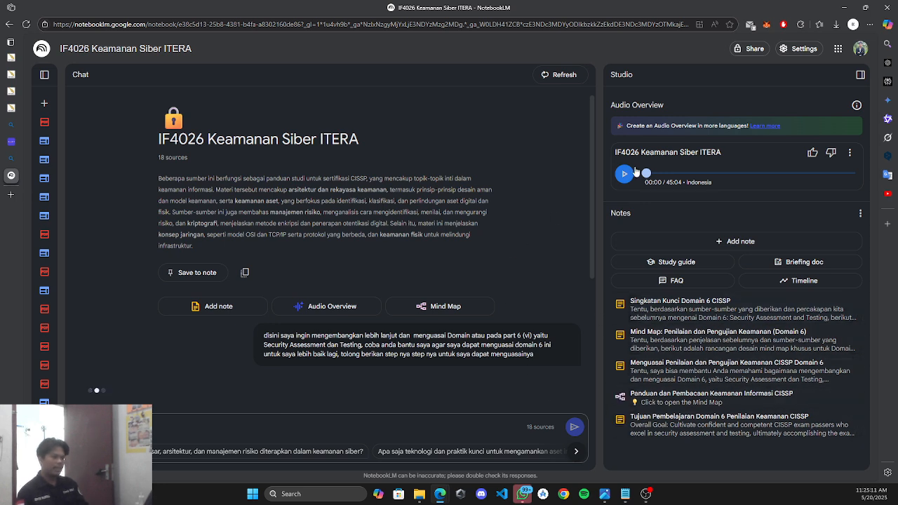
Clear a stray text selection in the Domain 6 answer and scroll back up to the notebook title.
{"action": "left_click_drag", "start_coordinate": [613, 213], "coordinate": [633, 218]}
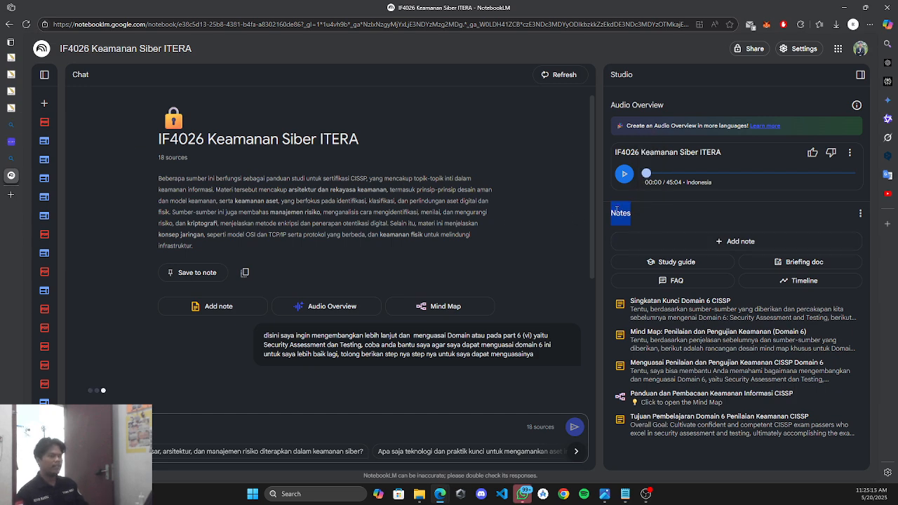
{"action": "left_click", "coordinate": [637, 220]}
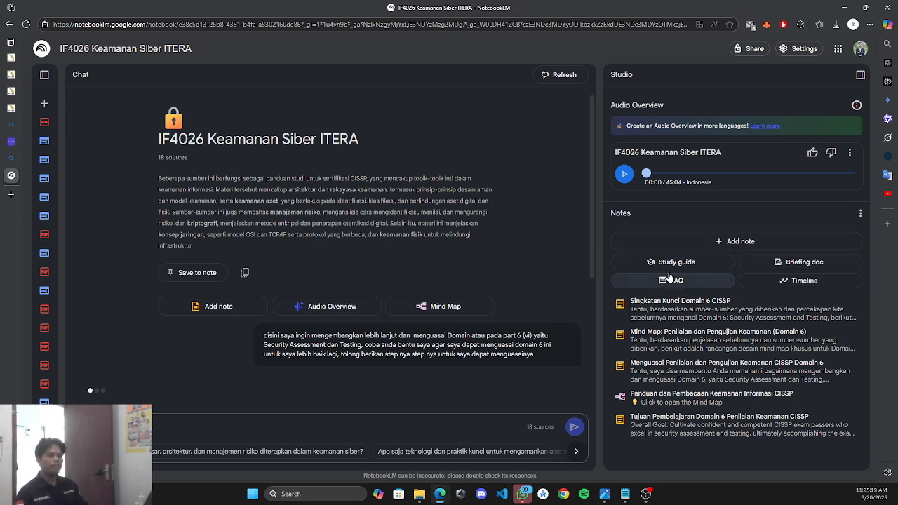
{"action": "scroll", "coordinate": [479, 281], "scroll_direction": "up", "scroll_amount": 3}
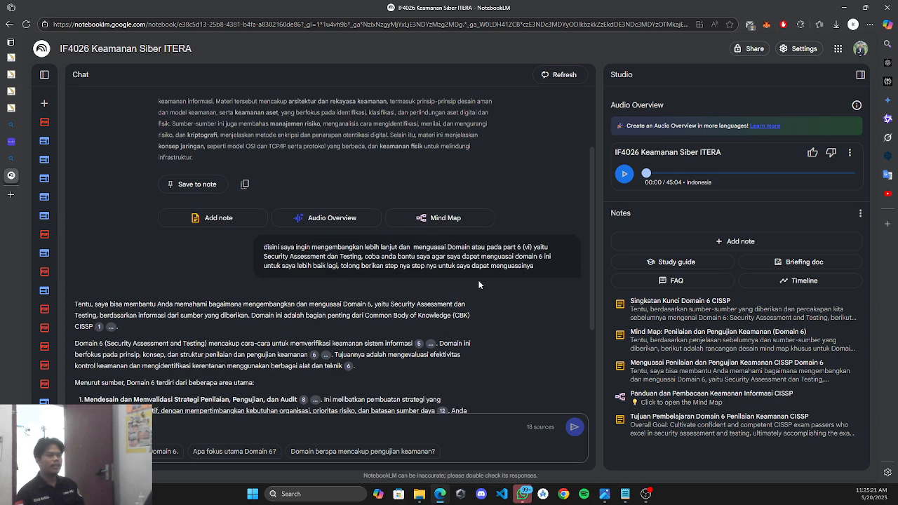
{"action": "scroll", "coordinate": [508, 271], "scroll_direction": "up", "scroll_amount": 1}
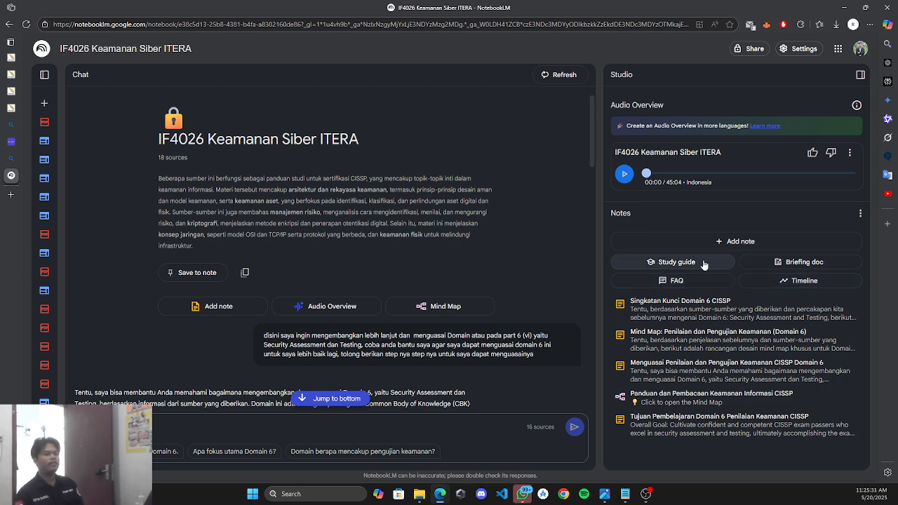
Generate a Timeline note from the 18 sources and skim the Domain 6 answer meanwhile.
{"action": "left_click", "coordinate": [795, 284]}
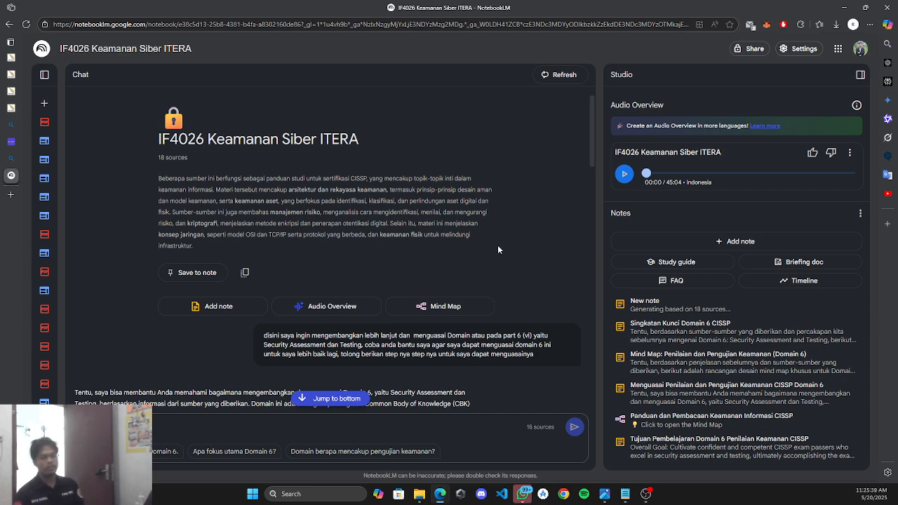
{"action": "scroll", "coordinate": [497, 248], "scroll_direction": "down", "scroll_amount": 3}
{"action": "scroll", "coordinate": [343, 213], "scroll_direction": "down", "scroll_amount": 2}
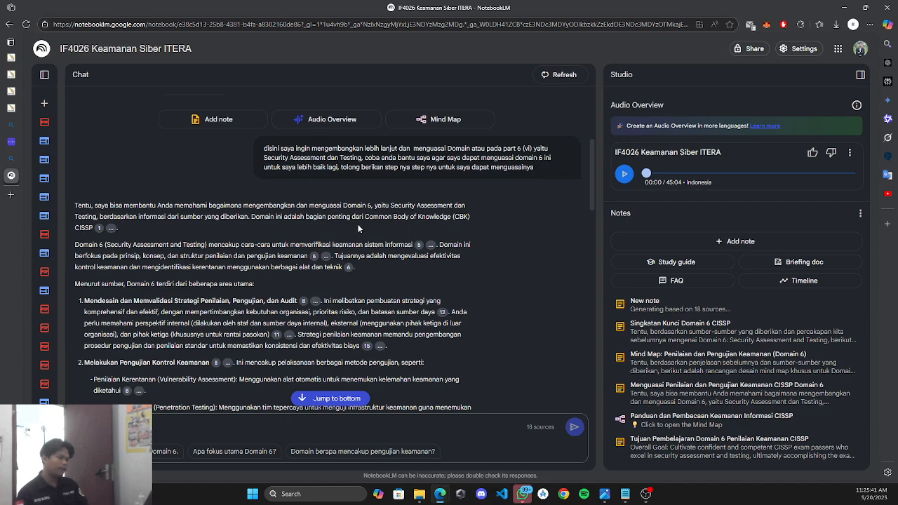
{"action": "scroll", "coordinate": [358, 216], "scroll_direction": "up", "scroll_amount": 1}
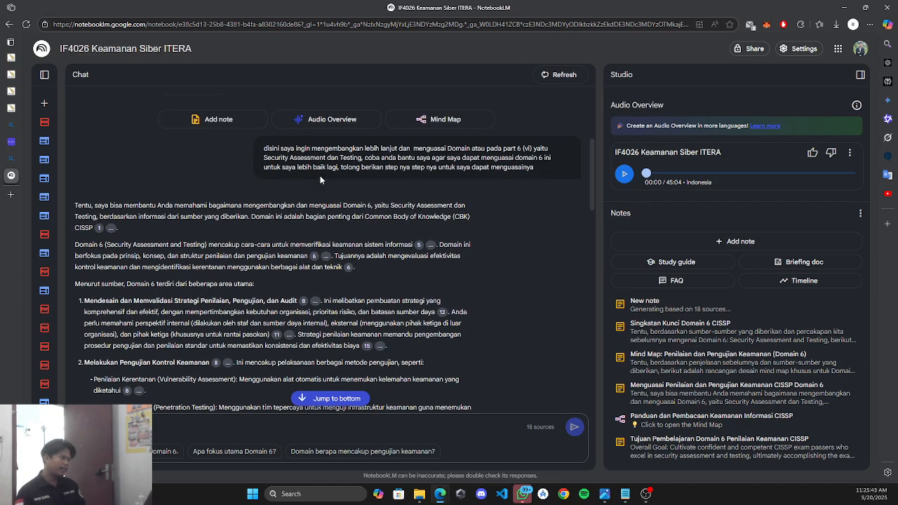
{"action": "scroll", "coordinate": [279, 170], "scroll_direction": "up", "scroll_amount": 3}
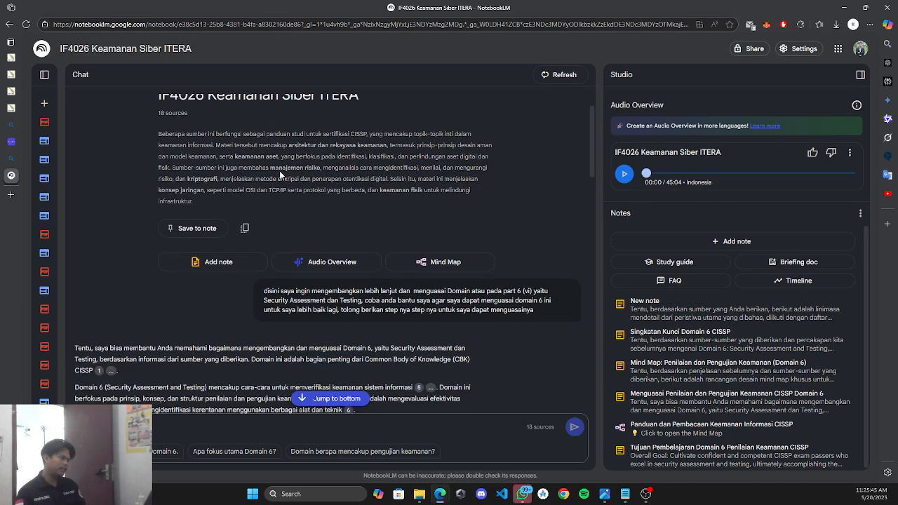
{"action": "scroll", "coordinate": [274, 172], "scroll_direction": "down", "scroll_amount": 2}
{"action": "scroll", "coordinate": [281, 168], "scroll_direction": "down", "scroll_amount": 3}
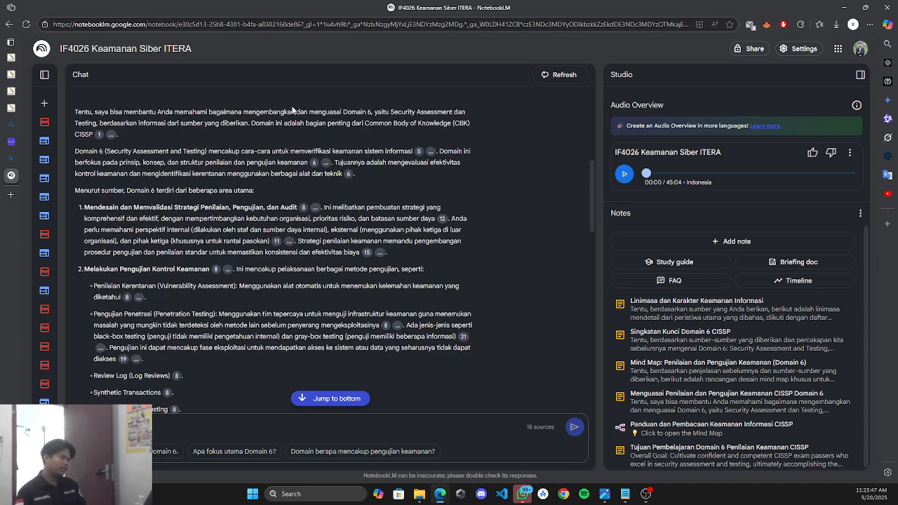
{"action": "scroll", "coordinate": [308, 143], "scroll_direction": "up", "scroll_amount": 1}
{"action": "scroll", "coordinate": [312, 145], "scroll_direction": "down", "scroll_amount": 1}
Keep reading the Domain 6 answer while 'Linimasa dan Karakter Keamanan Informasi' is generated.
{"action": "left_click_drag", "start_coordinate": [150, 192], "coordinate": [180, 190]}
{"action": "left_click", "coordinate": [241, 194]}
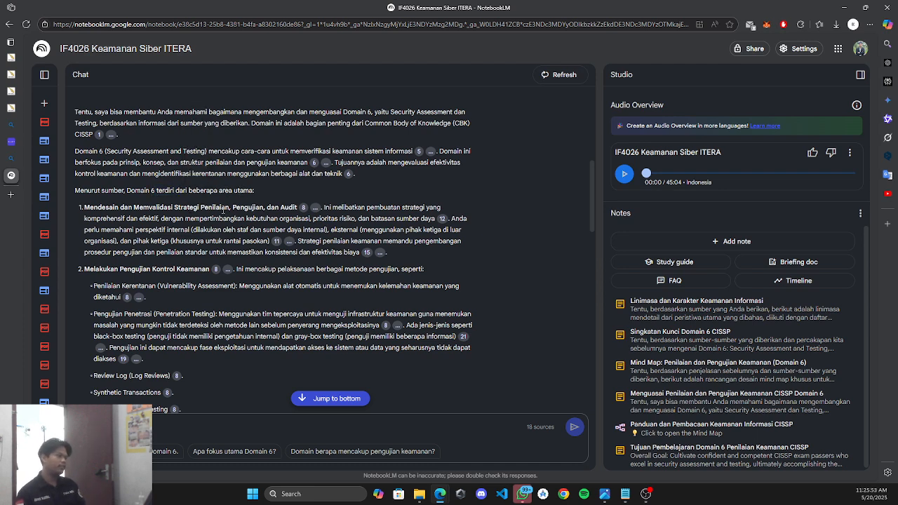
{"action": "scroll", "coordinate": [235, 227], "scroll_direction": "down", "scroll_amount": 2}
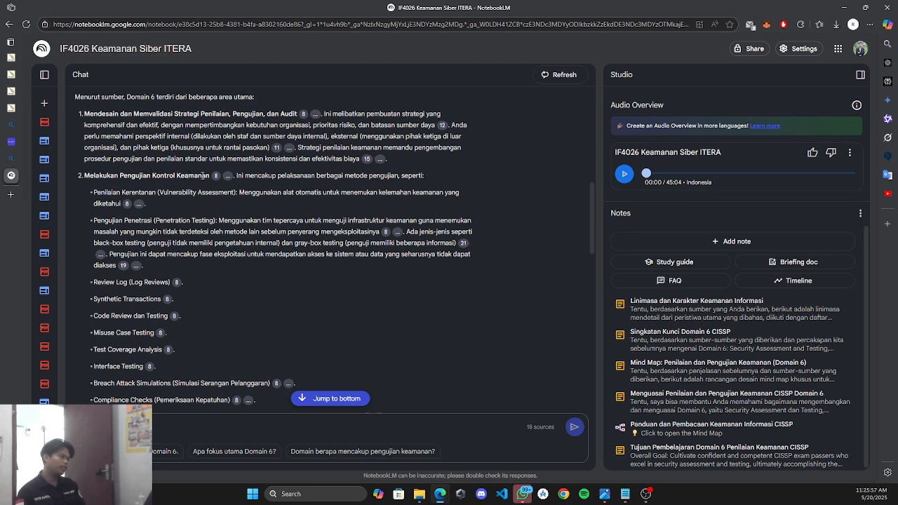
{"action": "scroll", "coordinate": [125, 211], "scroll_direction": "down", "scroll_amount": 2}
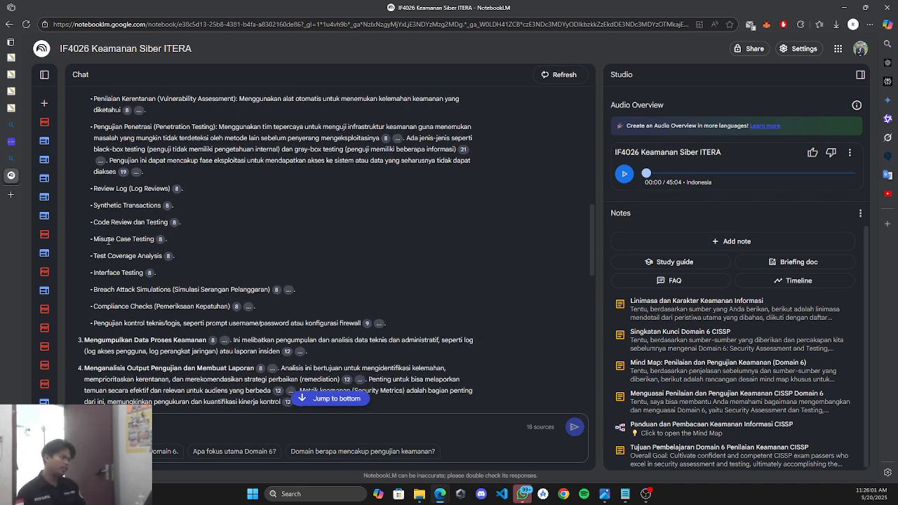
{"action": "scroll", "coordinate": [172, 265], "scroll_direction": "down", "scroll_amount": 2}
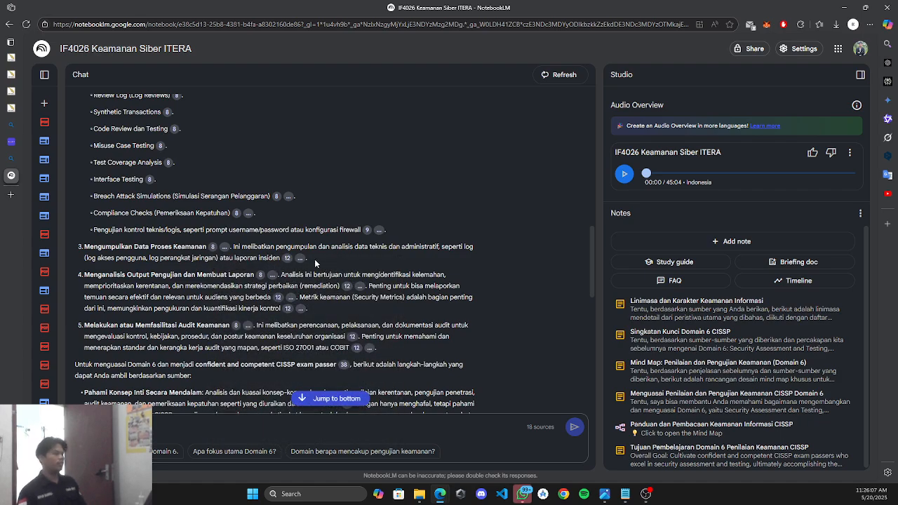
{"action": "scroll", "coordinate": [326, 253], "scroll_direction": "down", "scroll_amount": 8}
{"action": "scroll", "coordinate": [339, 289], "scroll_direction": "up", "scroll_amount": 10}
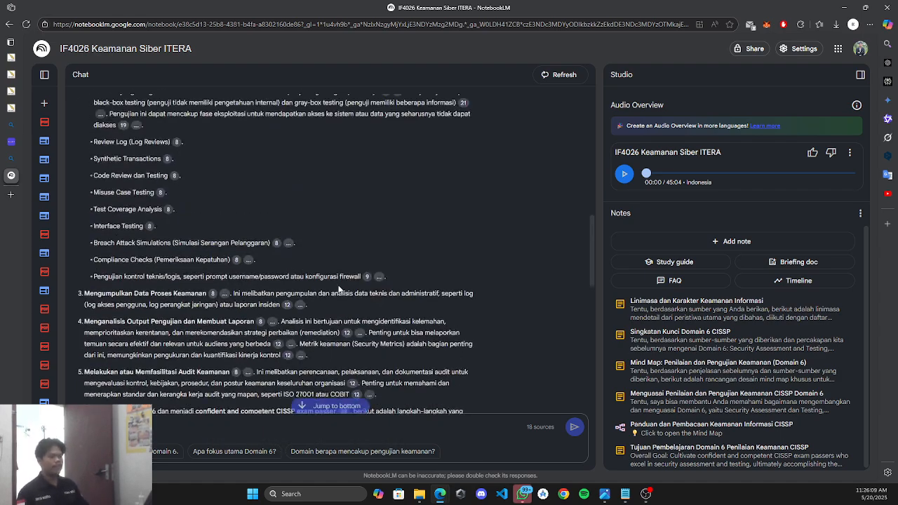
{"action": "scroll", "coordinate": [339, 290], "scroll_direction": "up", "scroll_amount": 4}
{"action": "left_click", "coordinate": [672, 306]}
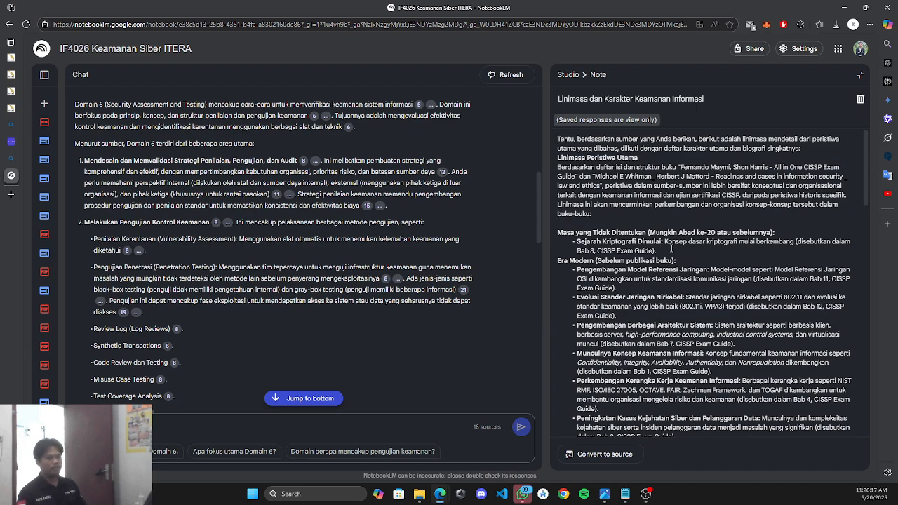
{"action": "scroll", "coordinate": [672, 248], "scroll_direction": "down", "scroll_amount": 10}
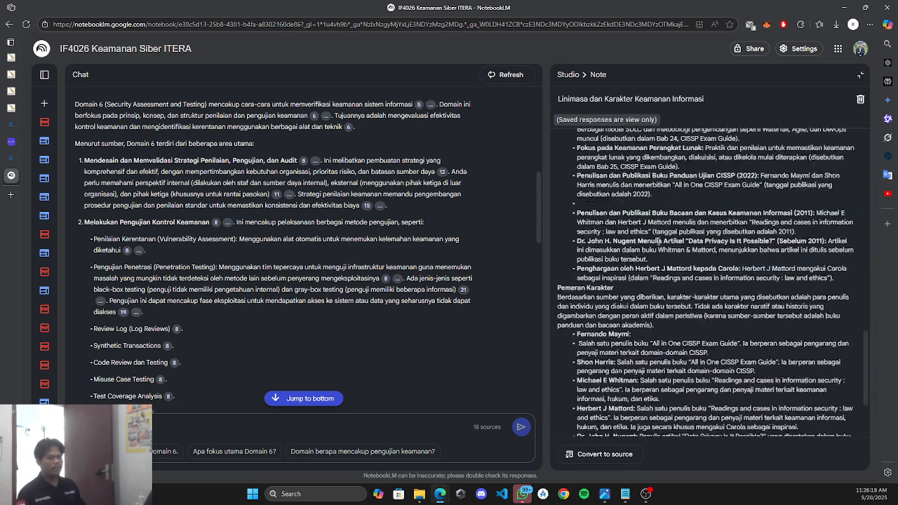
{"action": "scroll", "coordinate": [658, 240], "scroll_direction": "up", "scroll_amount": 5}
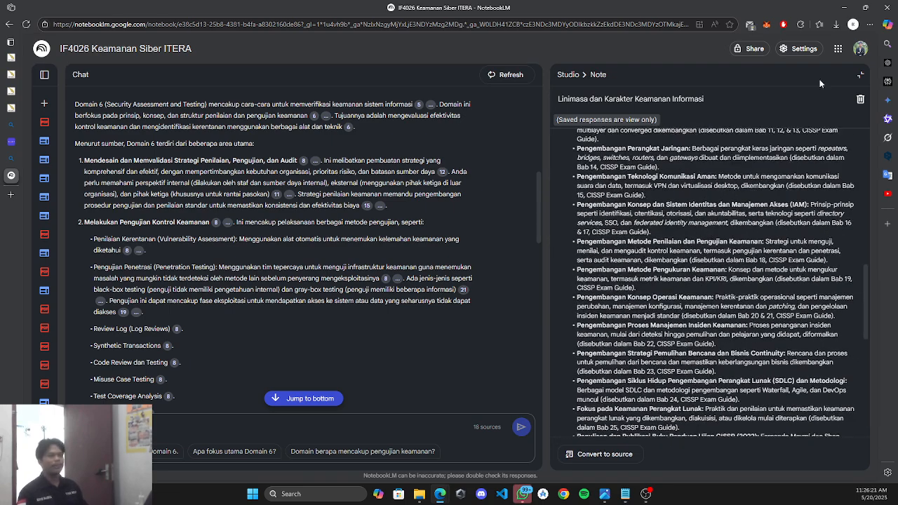
{"action": "left_click", "coordinate": [860, 75]}
{"action": "scroll", "coordinate": [374, 271], "scroll_direction": "up", "scroll_amount": 7}
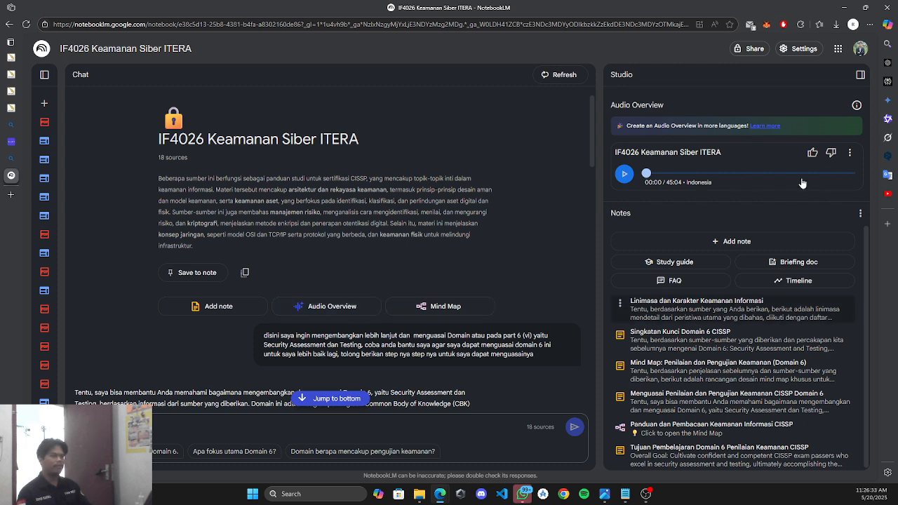
Open the Audio Overview options menu, then dismiss it without choosing anything.
{"action": "left_click", "coordinate": [848, 152]}
{"action": "mouse_move", "coordinate": [830, 177]}
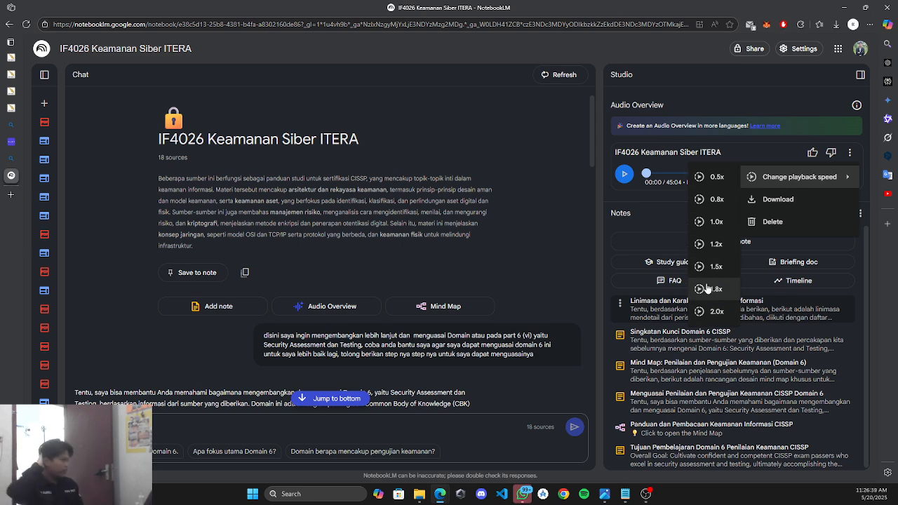
{"action": "left_click", "coordinate": [667, 207]}
Start downloading the Audio Overview, cancel the download, then play the overview instead.
{"action": "left_click", "coordinate": [850, 152]}
{"action": "mouse_move", "coordinate": [779, 178]}
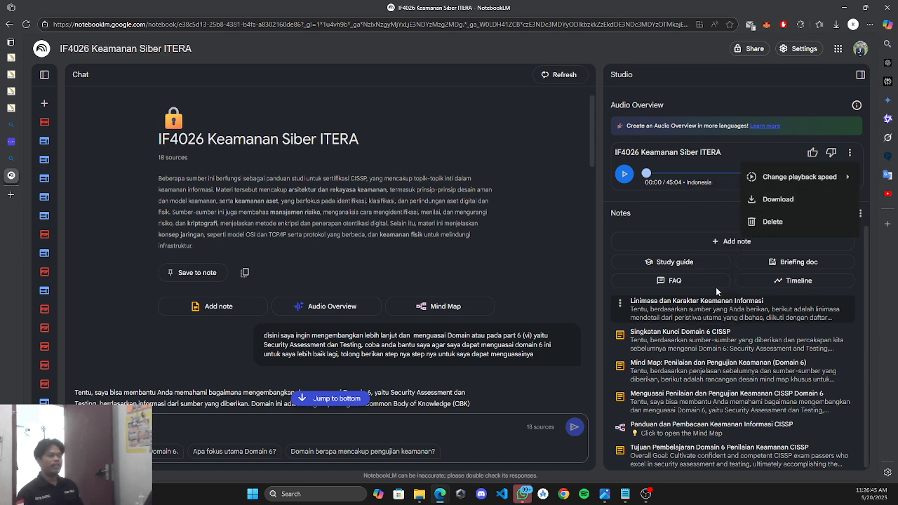
{"action": "left_click", "coordinate": [770, 200]}
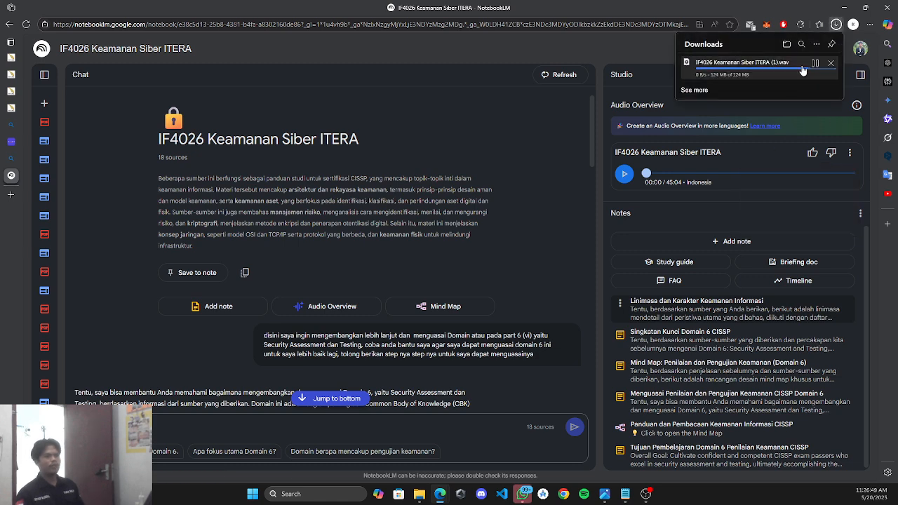
{"action": "left_click", "coordinate": [830, 63]}
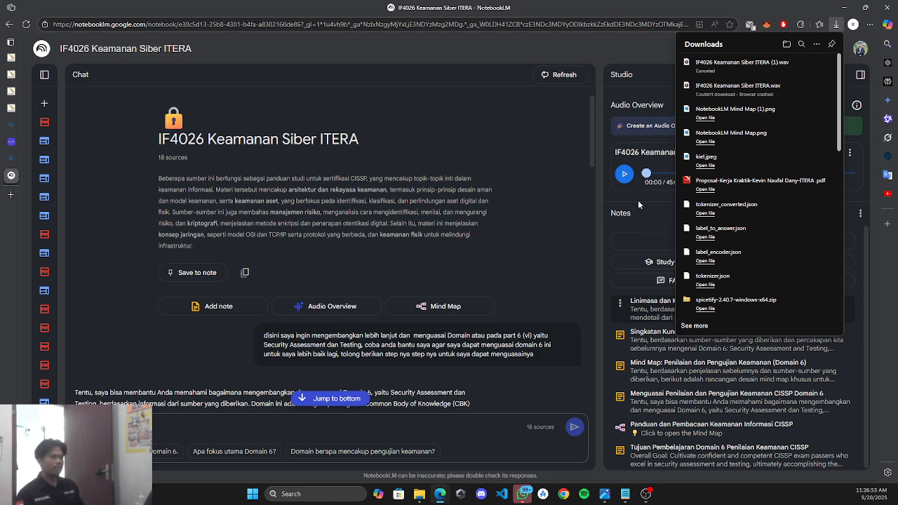
{"action": "left_click", "coordinate": [638, 200]}
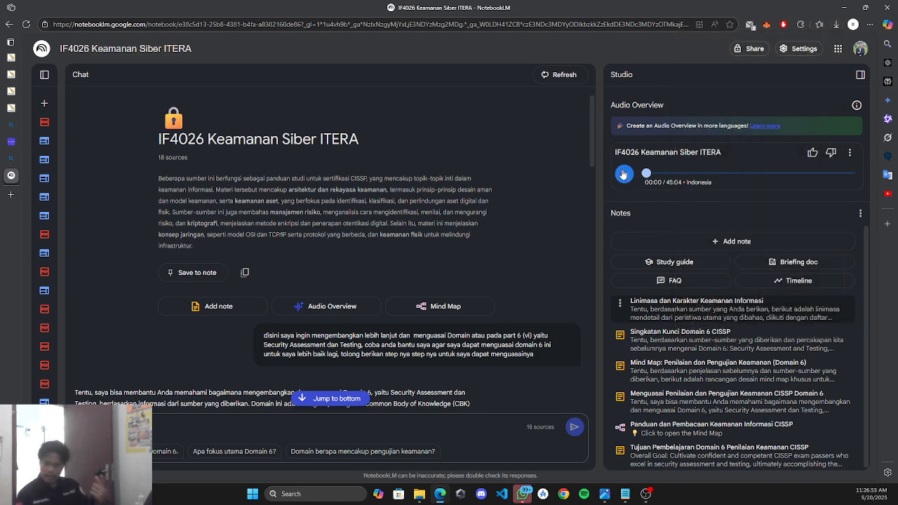
{"action": "left_click", "coordinate": [623, 173]}
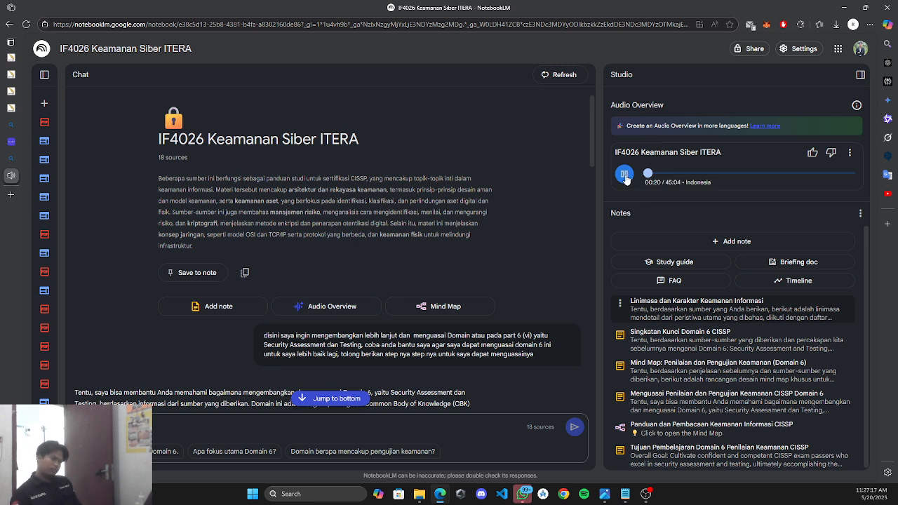
Pause the Audio Overview at 00:21 and close the browser's Read aloud bar.
{"action": "left_click", "coordinate": [626, 179]}
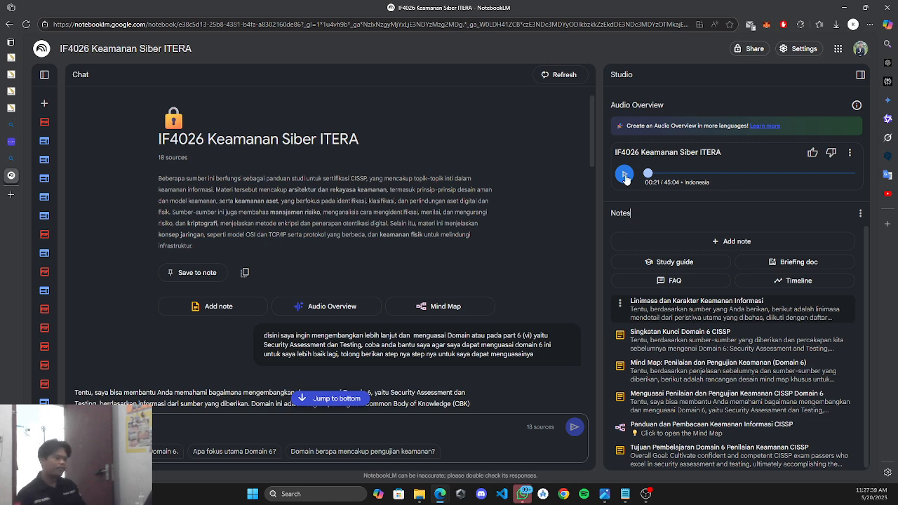
{"action": "scroll", "coordinate": [207, 357], "scroll_direction": "down", "scroll_amount": 2}
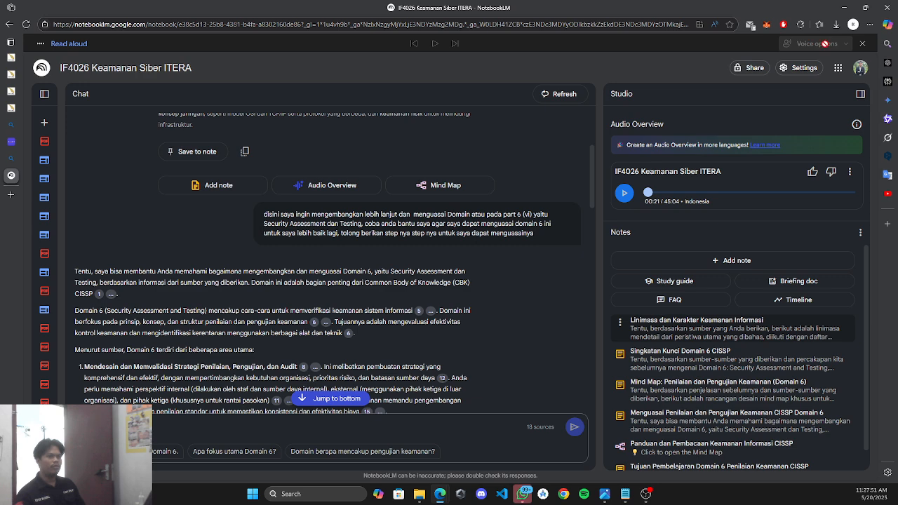
{"action": "left_click", "coordinate": [862, 44]}
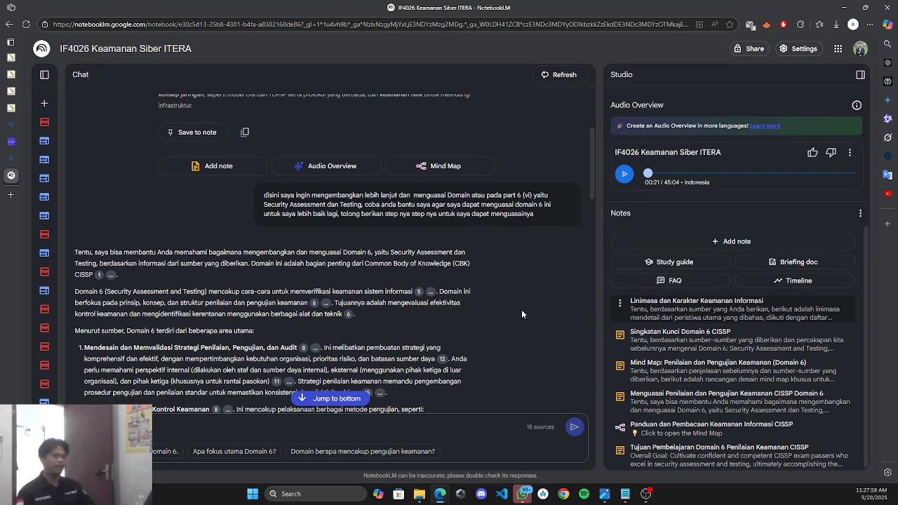
{"action": "scroll", "coordinate": [528, 307], "scroll_direction": "up", "scroll_amount": 2}
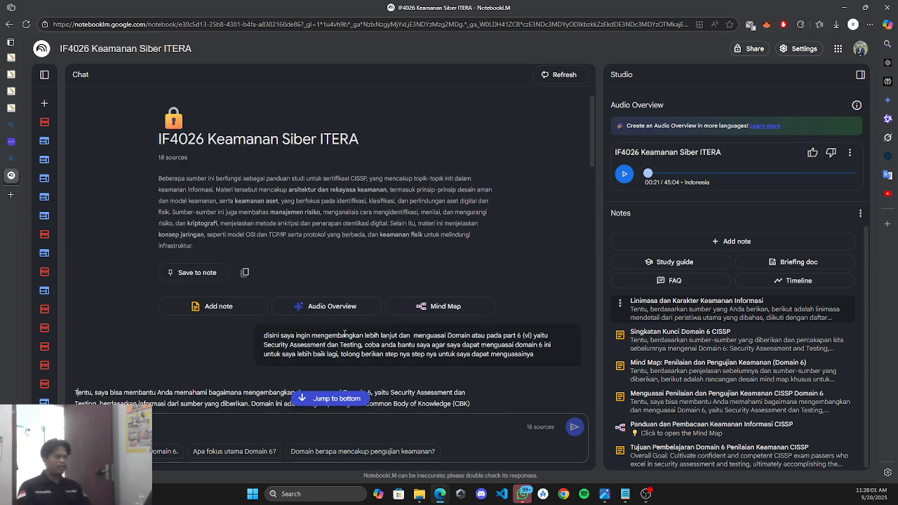
Create a blank note with placeholder text, title it 'manual', and close it to the notes list.
{"action": "left_click", "coordinate": [217, 308]}
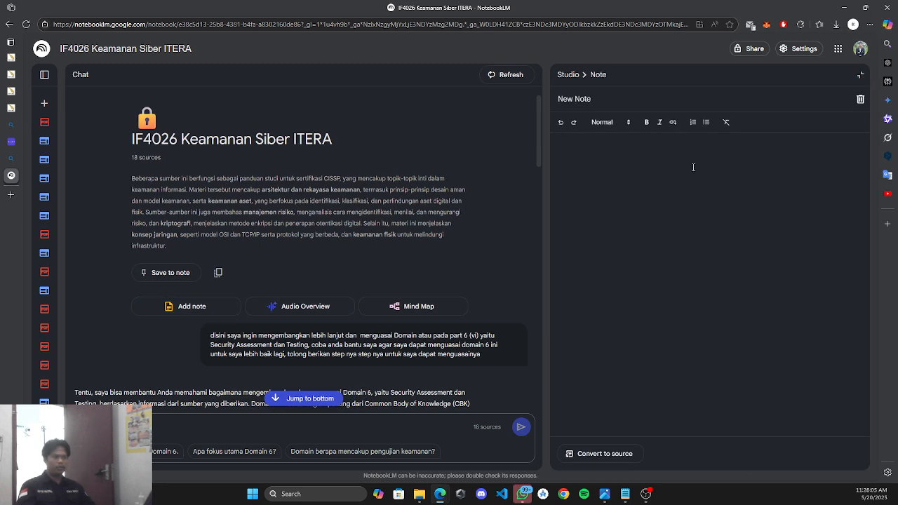
{"action": "type", "text": "kufrhqou3hroafj"}
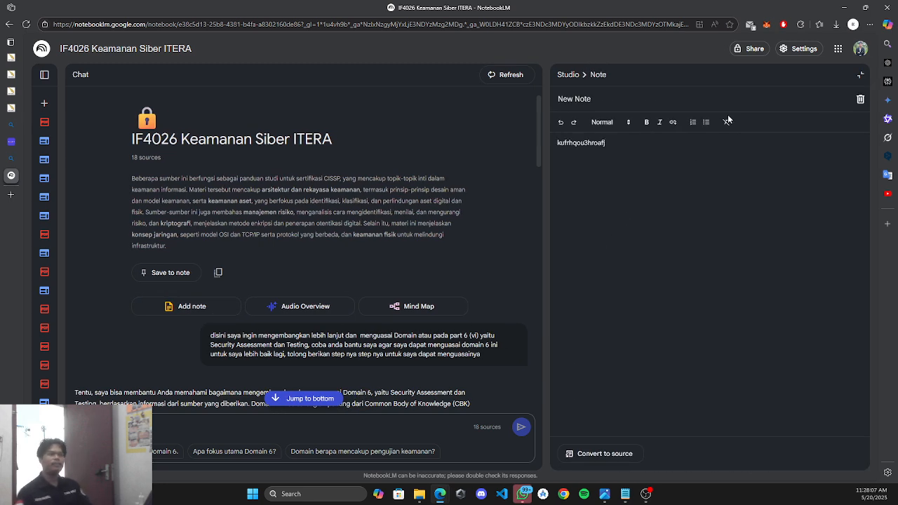
{"action": "left_click", "coordinate": [716, 109]}
{"action": "key", "text": "BackSpace"}
{"action": "key", "text": "BackSpace"}
{"action": "key", "text": "BackSpace"}
{"action": "key", "text": "BackSpace"}
{"action": "key", "text": "BackSpace"}
{"action": "type", "text": "m"}
{"action": "key", "text": "BackSpace"}
{"action": "key", "text": "BackSpace"}
{"action": "key", "text": "BackSpace"}
{"action": "key", "text": "BackSpace"}
{"action": "key", "text": "BackSpace"}
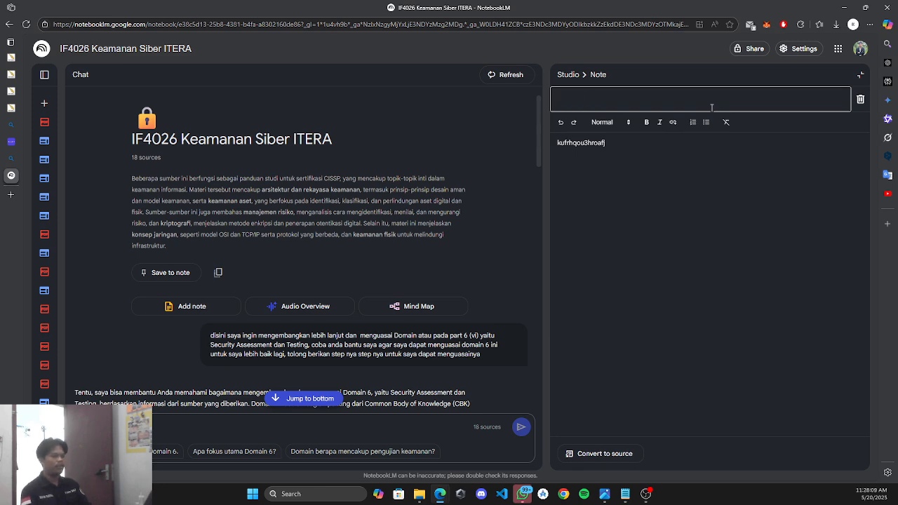
{"action": "type", "text": "manual nnote"}
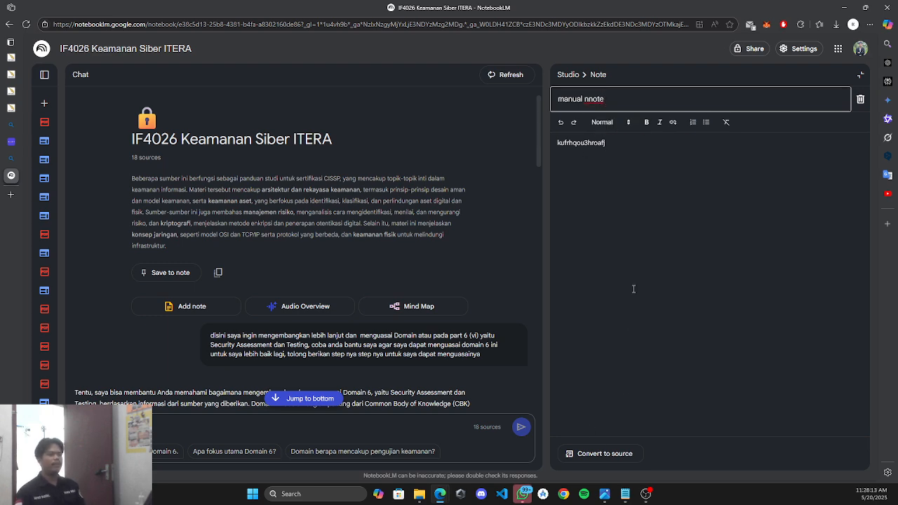
{"action": "left_click", "coordinate": [862, 76]}
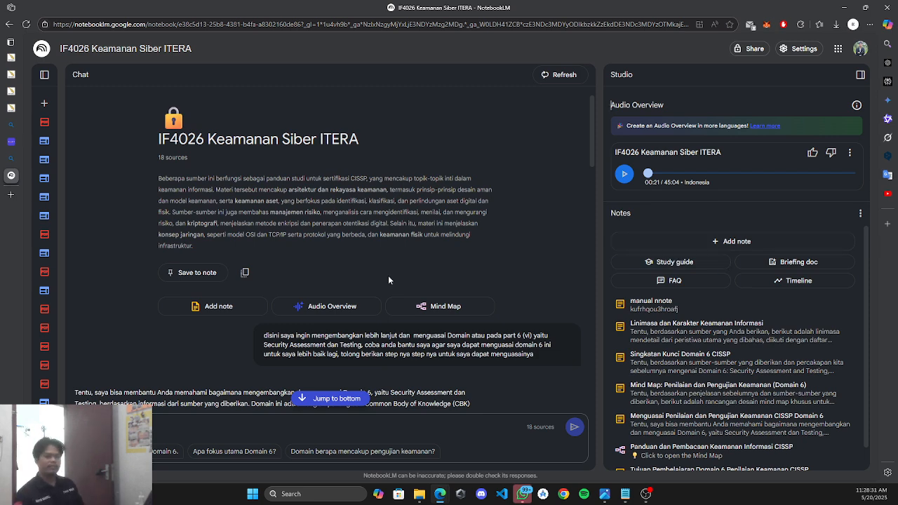
Convert the 'Linimasa dan Karakter Keamanan Informasi' note into a source, giving 19 sources.
{"action": "scroll", "coordinate": [791, 350], "scroll_direction": "down", "scroll_amount": 1}
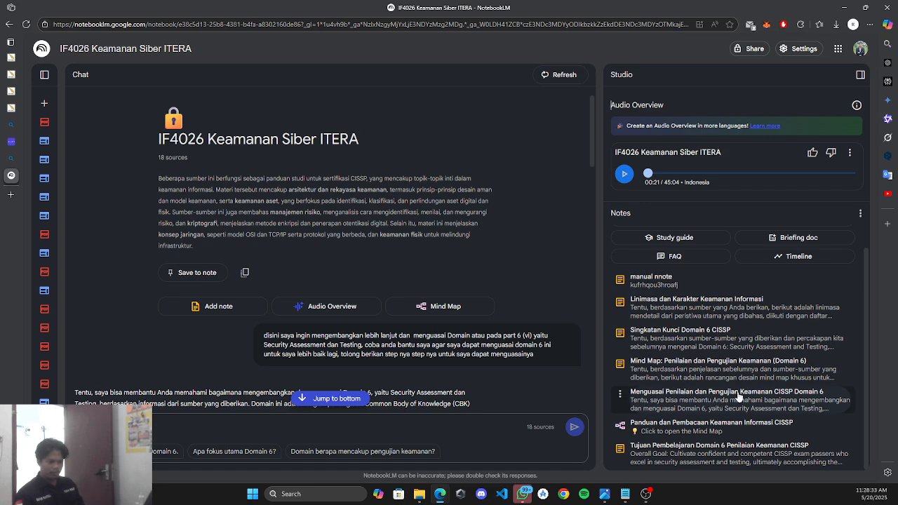
{"action": "left_click", "coordinate": [659, 307]}
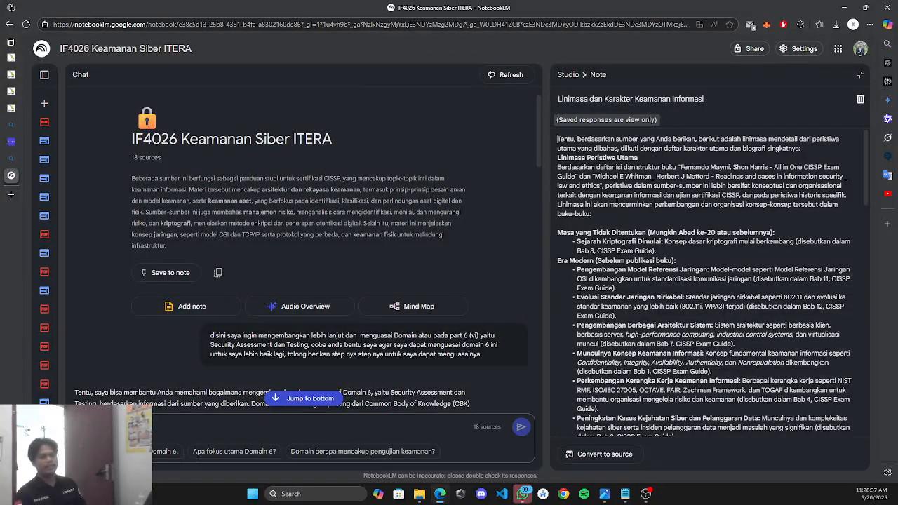
{"action": "scroll", "coordinate": [616, 200], "scroll_direction": "down", "scroll_amount": 15}
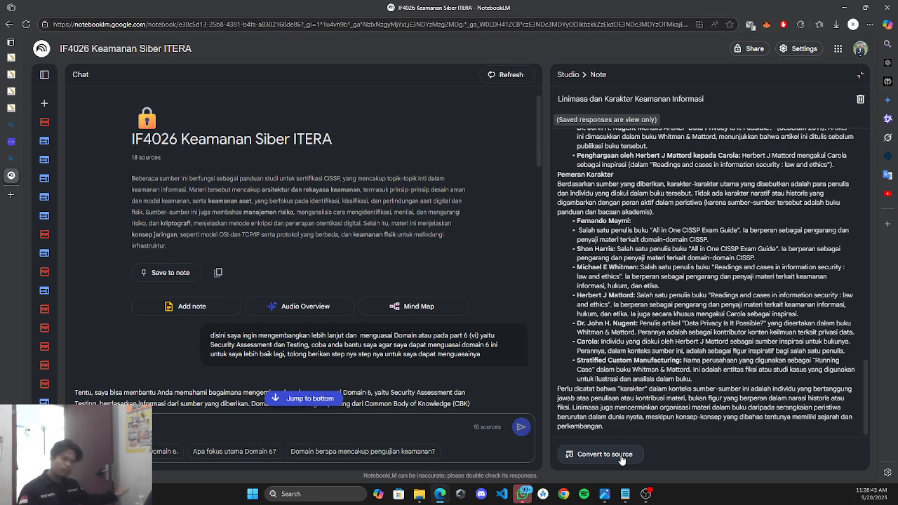
{"action": "left_click", "coordinate": [622, 457]}
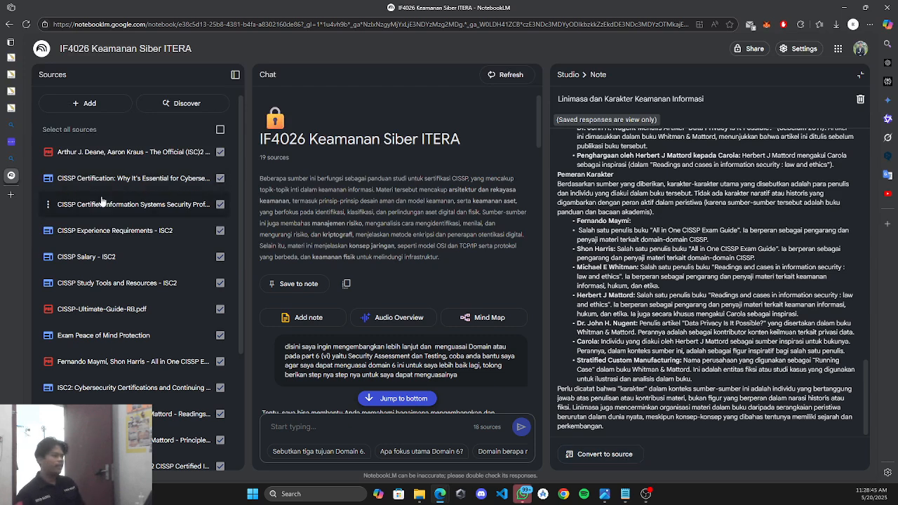
{"action": "scroll", "coordinate": [102, 201], "scroll_direction": "down", "scroll_amount": 3}
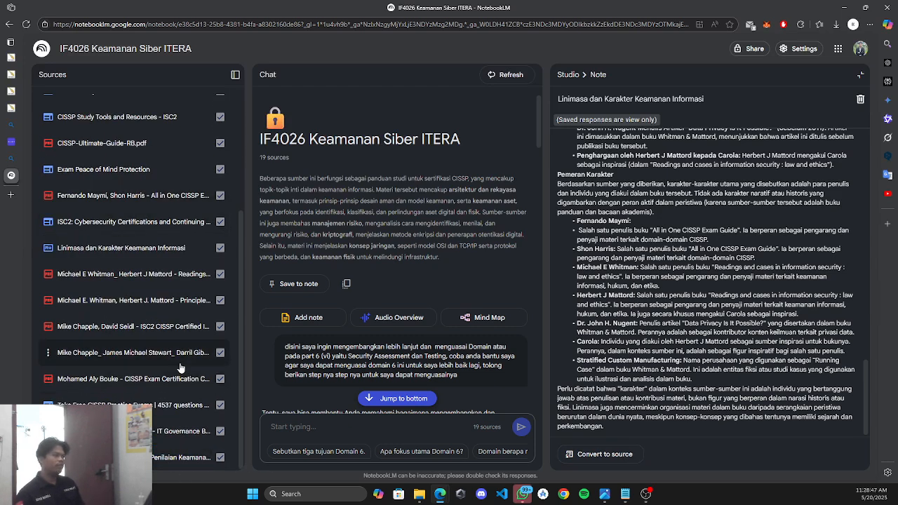
{"action": "scroll", "coordinate": [180, 367], "scroll_direction": "up", "scroll_amount": 3}
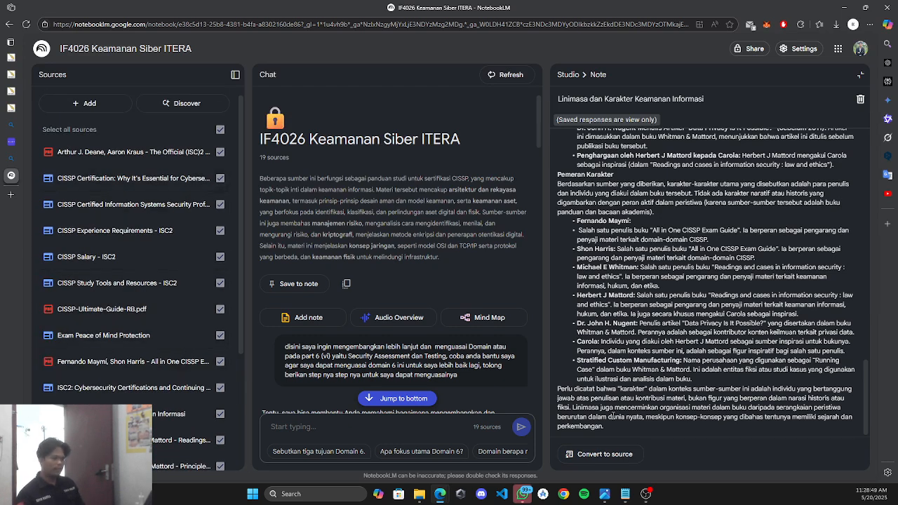
{"action": "scroll", "coordinate": [612, 414], "scroll_direction": "up", "scroll_amount": 3}
{"action": "scroll", "coordinate": [186, 421], "scroll_direction": "down", "scroll_amount": 1}
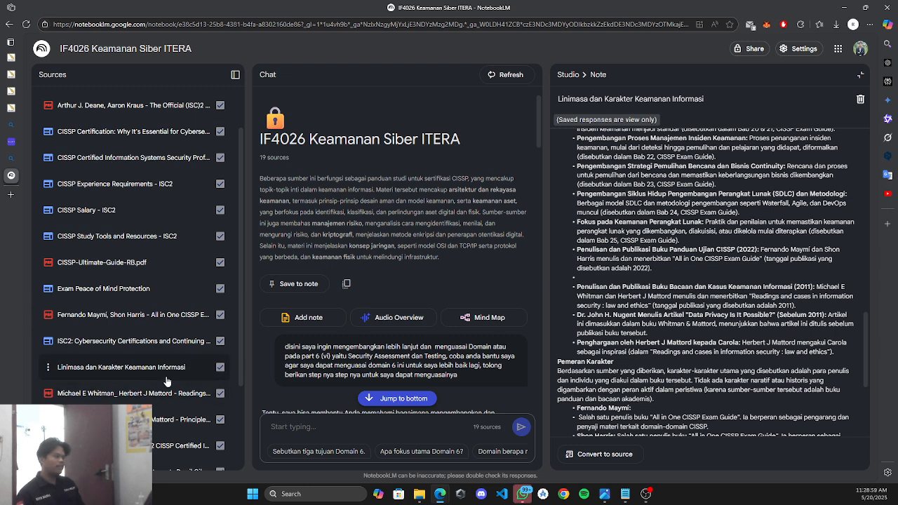
Delete the 'Linimasa dan Karakter Keamanan Informasi' note from the Studio notes list.
{"action": "left_click", "coordinate": [861, 75]}
{"action": "scroll", "coordinate": [618, 329], "scroll_direction": "down", "scroll_amount": 1}
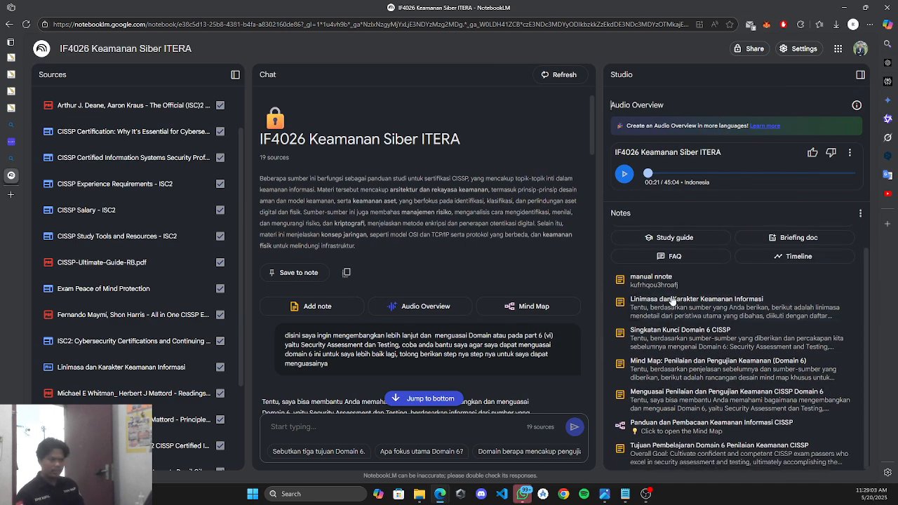
{"action": "left_click", "coordinate": [619, 302]}
{"action": "left_click", "coordinate": [636, 319]}
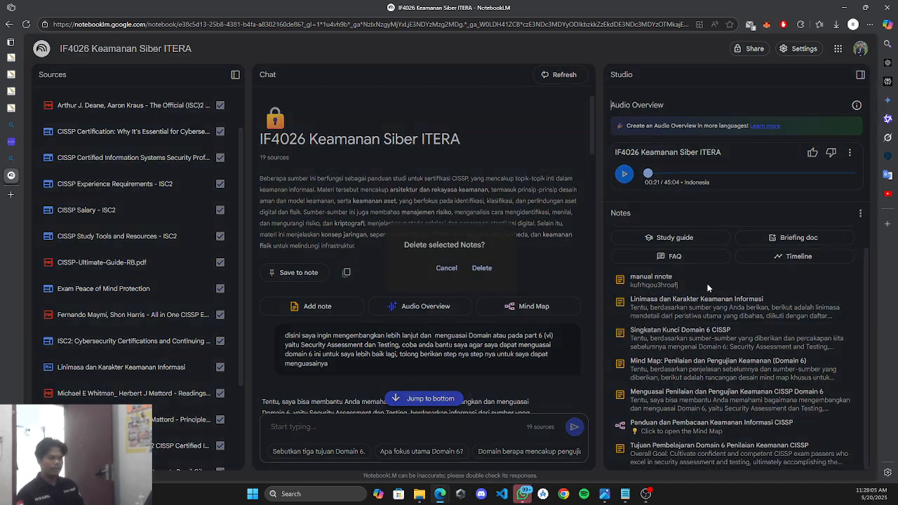
{"action": "left_click", "coordinate": [485, 267]}
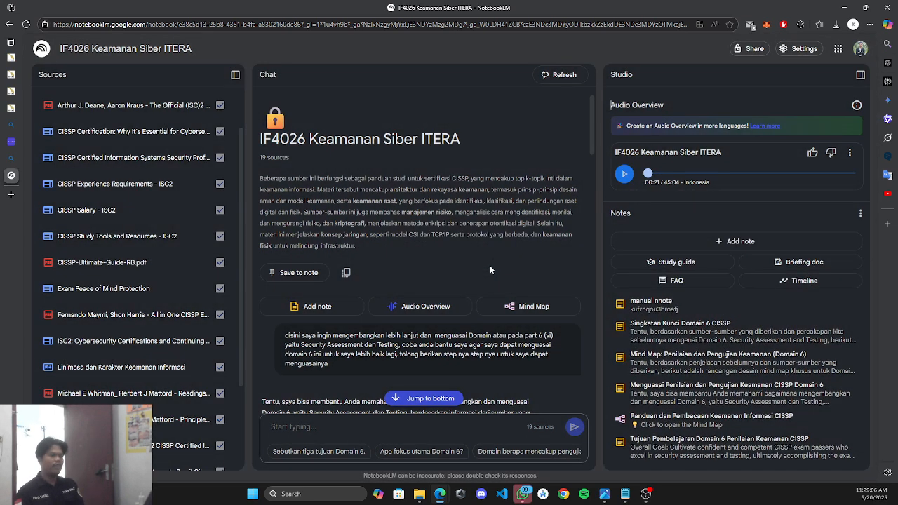
Open the Notes options menu and dismiss it without deleting anything.
{"action": "left_click", "coordinate": [860, 213]}
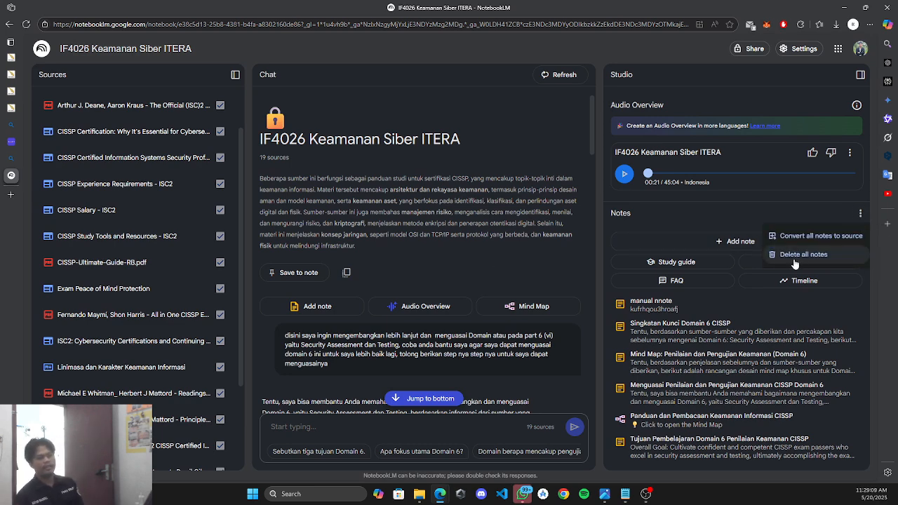
{"action": "left_click", "coordinate": [689, 219]}
{"action": "scroll", "coordinate": [447, 246], "scroll_direction": "down", "scroll_amount": 10}
{"action": "scroll", "coordinate": [435, 237], "scroll_direction": "down", "scroll_amount": 10}
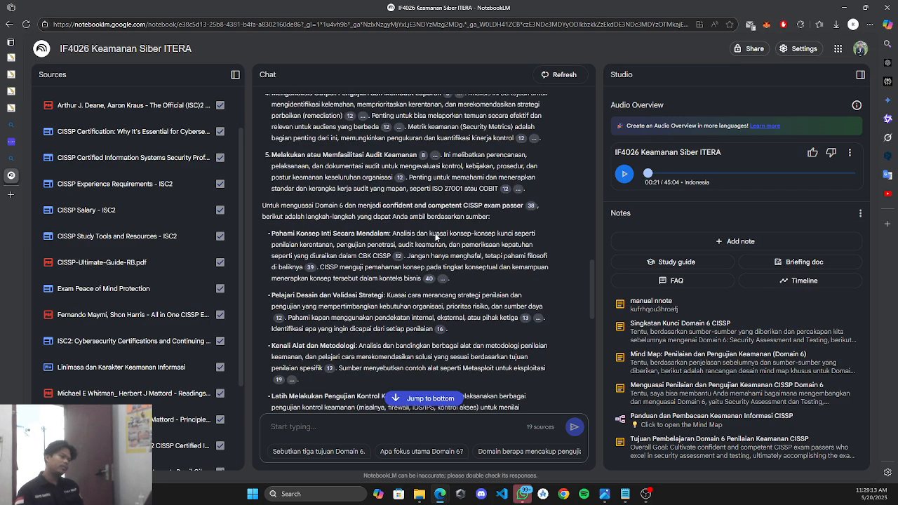
Paste the Notepad paragraph requesting a Domain 6-only mind map into the chat and send it.
{"action": "left_click", "coordinate": [631, 495]}
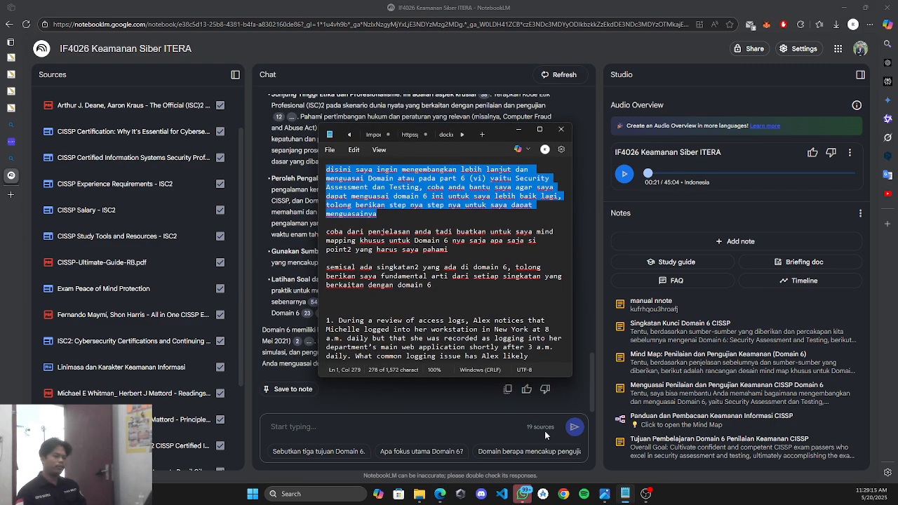
{"action": "triple_click", "coordinate": [459, 248]}
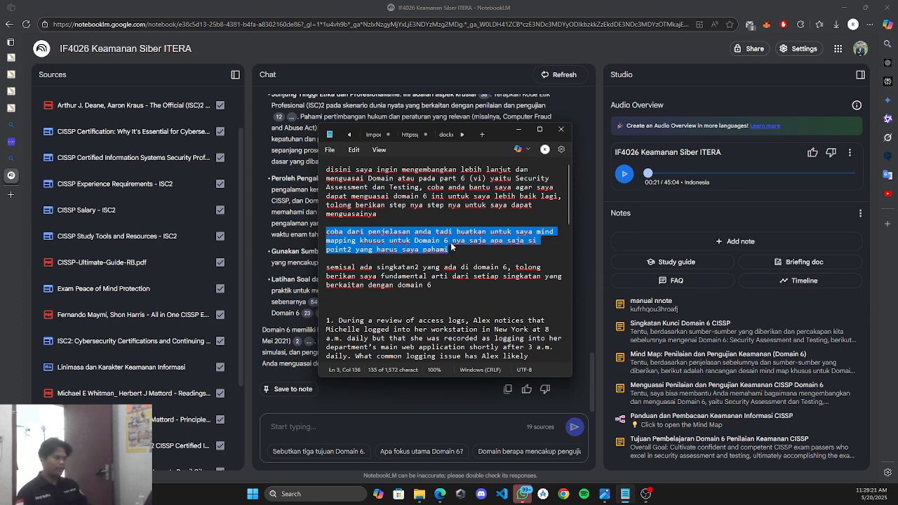
{"action": "left_click", "coordinate": [470, 251]}
{"action": "left_click_drag", "start_coordinate": [470, 252], "coordinate": [306, 235]}
{"action": "key", "text": "ctrl+c"}
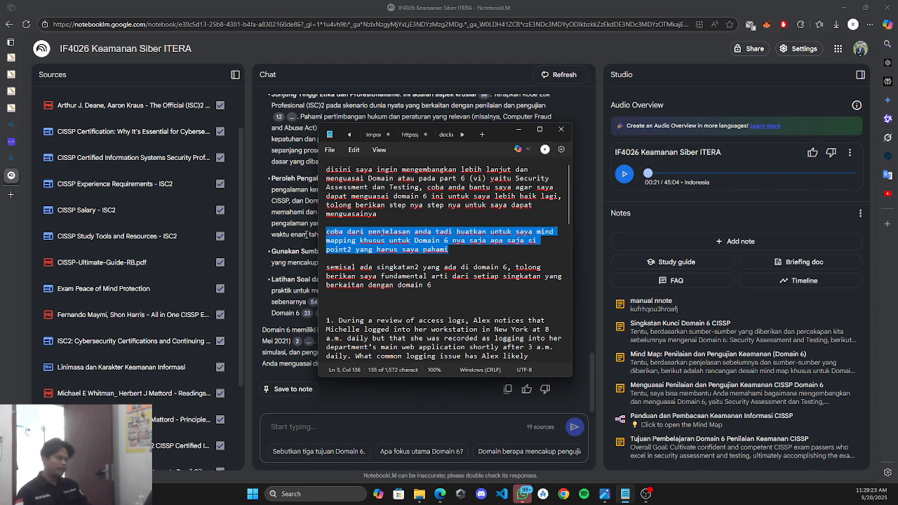
{"action": "left_click", "coordinate": [373, 423]}
{"action": "key", "text": "ctrl+v"}
{"action": "type", "text": "\\"}
{"action": "key", "text": "Return"}
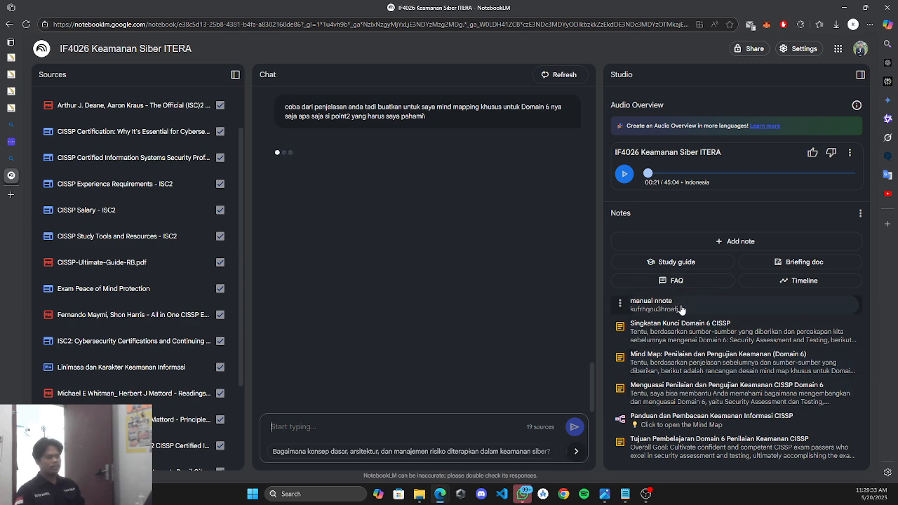
Scroll the streaming reply and jump back to the latest mind-map answer.
{"action": "scroll", "coordinate": [340, 210], "scroll_direction": "up", "scroll_amount": 4}
{"action": "scroll", "coordinate": [336, 239], "scroll_direction": "up", "scroll_amount": 2}
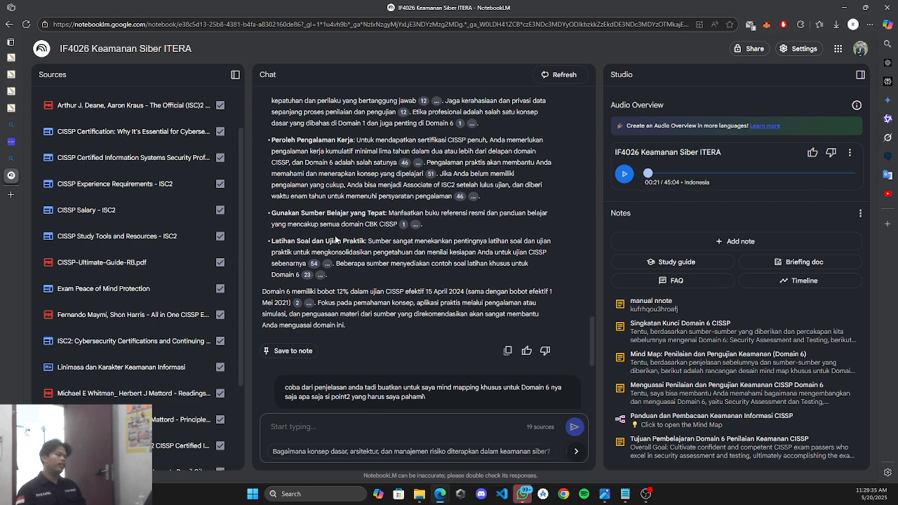
{"action": "scroll", "coordinate": [358, 247], "scroll_direction": "down", "scroll_amount": 3}
{"action": "scroll", "coordinate": [379, 256], "scroll_direction": "up", "scroll_amount": 1}
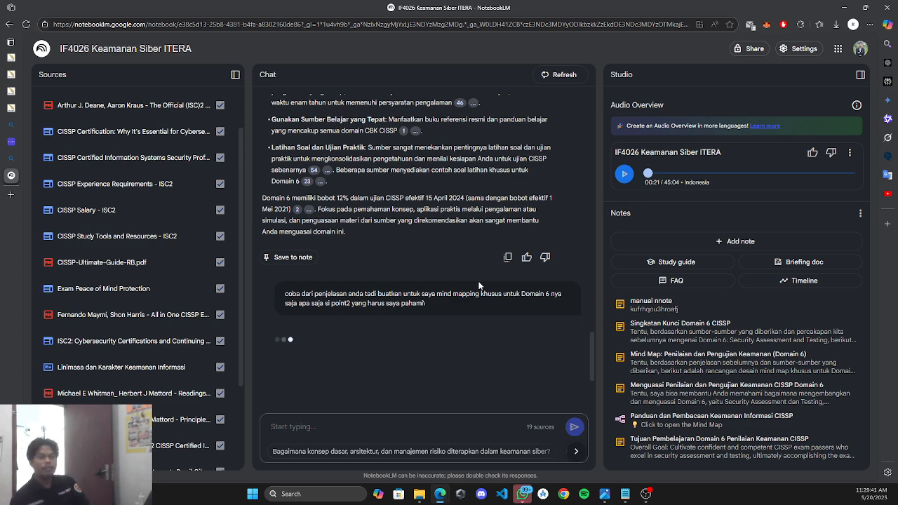
{"action": "scroll", "coordinate": [313, 380], "scroll_direction": "up", "scroll_amount": 3}
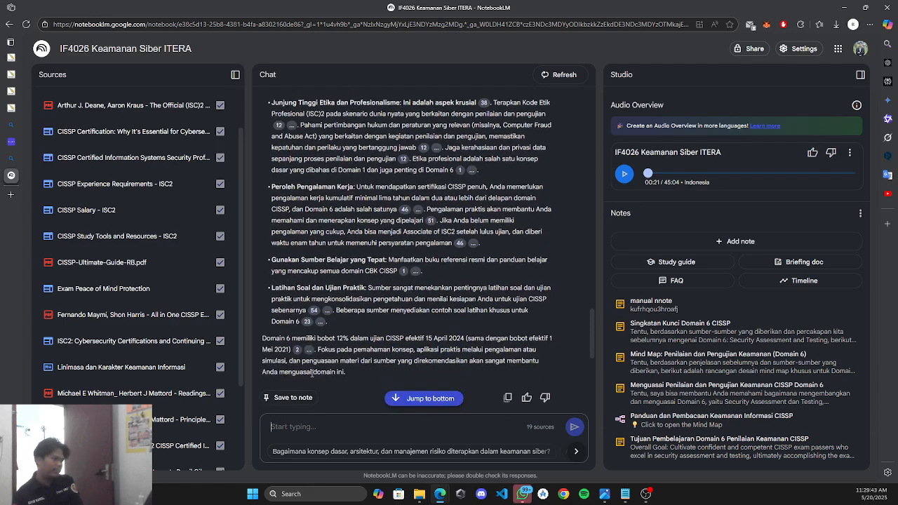
{"action": "left_click", "coordinate": [424, 398]}
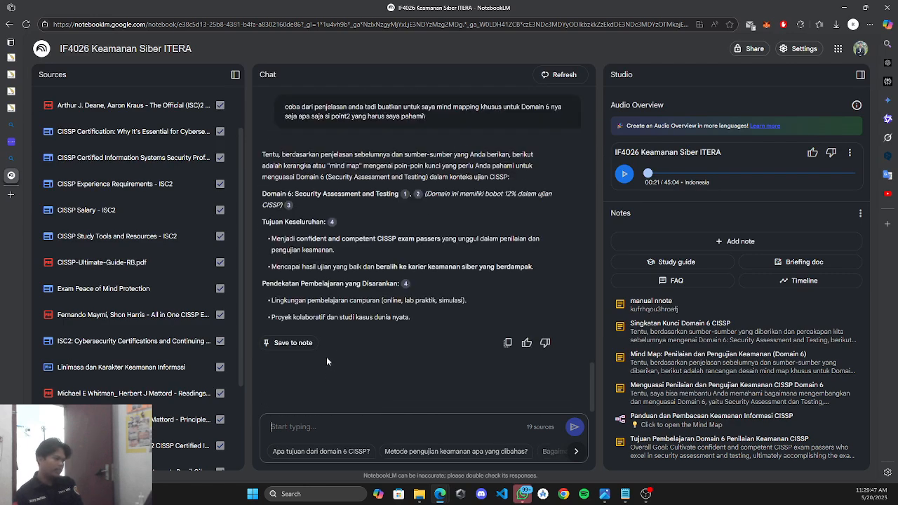
Review the Domain 6 mind-map answer covering 6.1–6.5 and save it as a note.
{"action": "scroll", "coordinate": [315, 335], "scroll_direction": "up", "scroll_amount": 15}
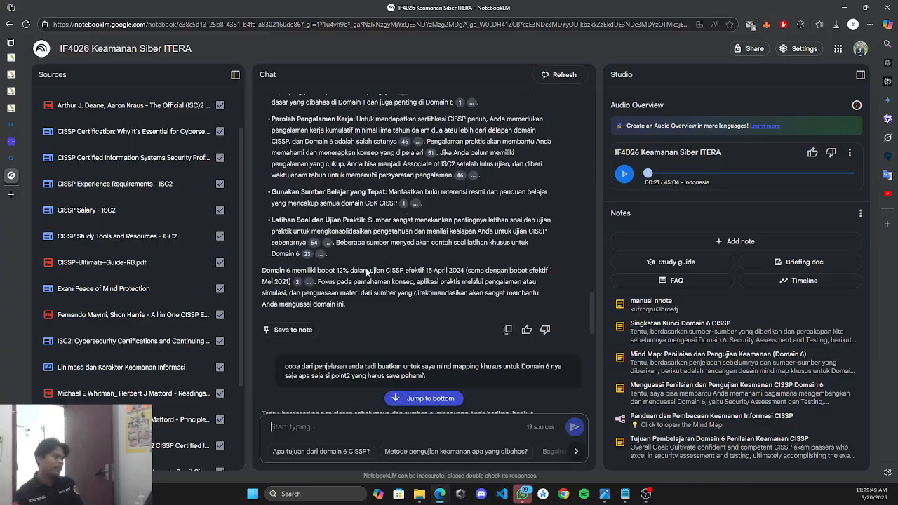
{"action": "scroll", "coordinate": [343, 209], "scroll_direction": "down", "scroll_amount": 20}
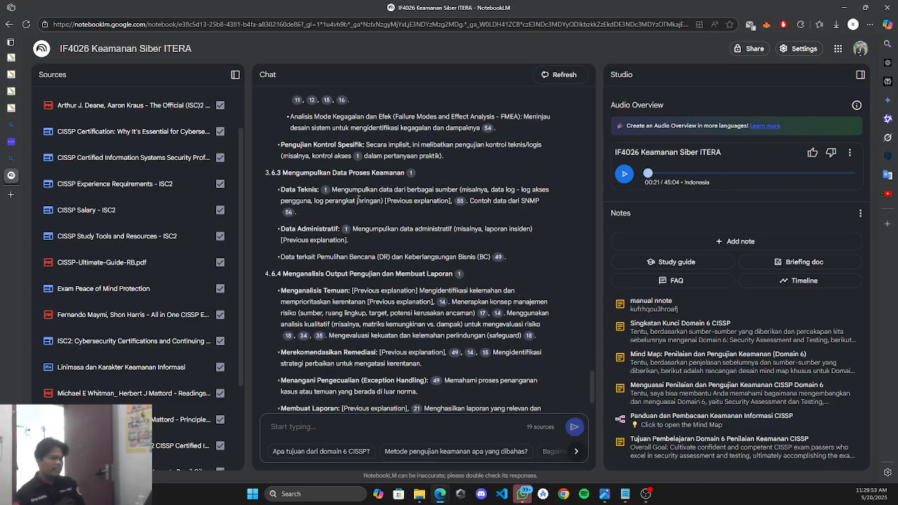
{"action": "scroll", "coordinate": [411, 174], "scroll_direction": "up", "scroll_amount": 10}
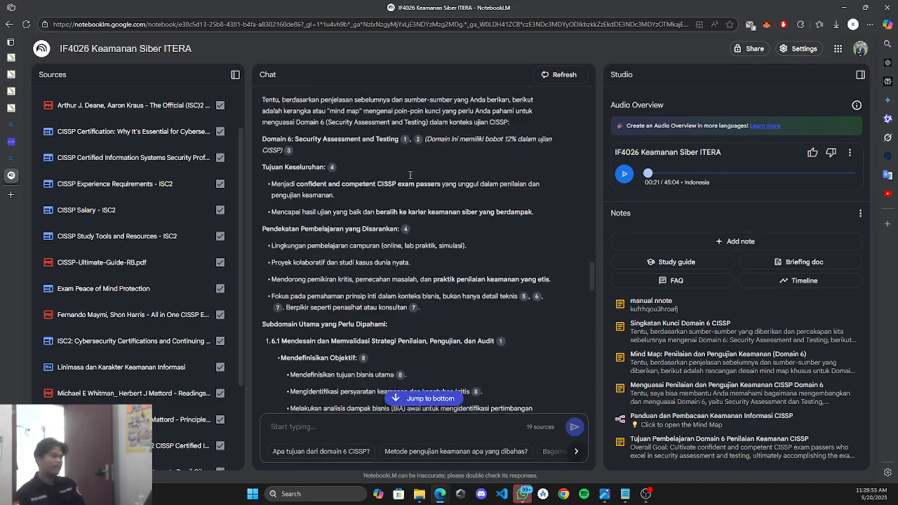
{"action": "scroll", "coordinate": [405, 178], "scroll_direction": "up", "scroll_amount": 15}
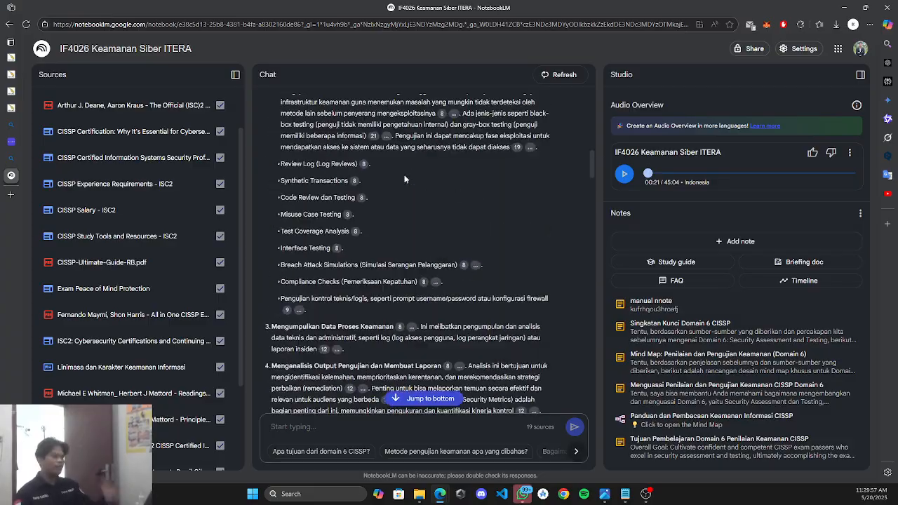
{"action": "scroll", "coordinate": [404, 178], "scroll_direction": "down", "scroll_amount": 20}
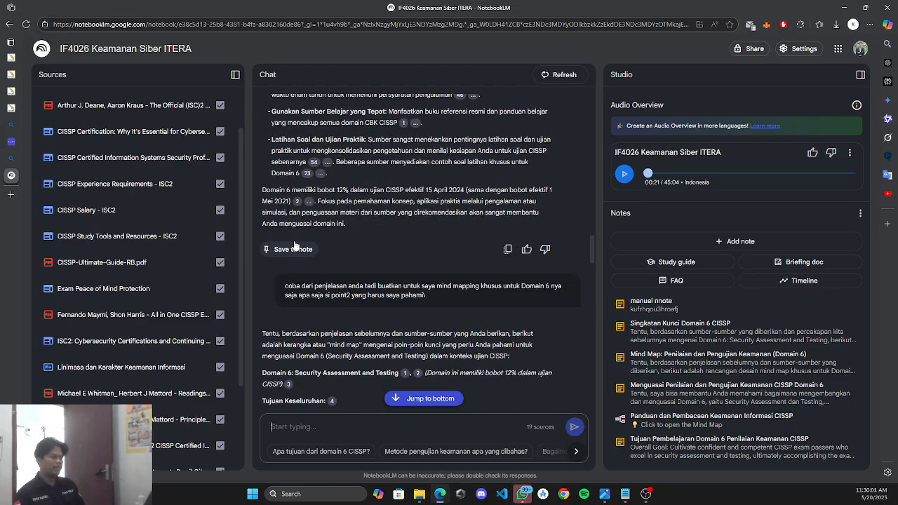
{"action": "scroll", "coordinate": [384, 194], "scroll_direction": "down", "scroll_amount": 20}
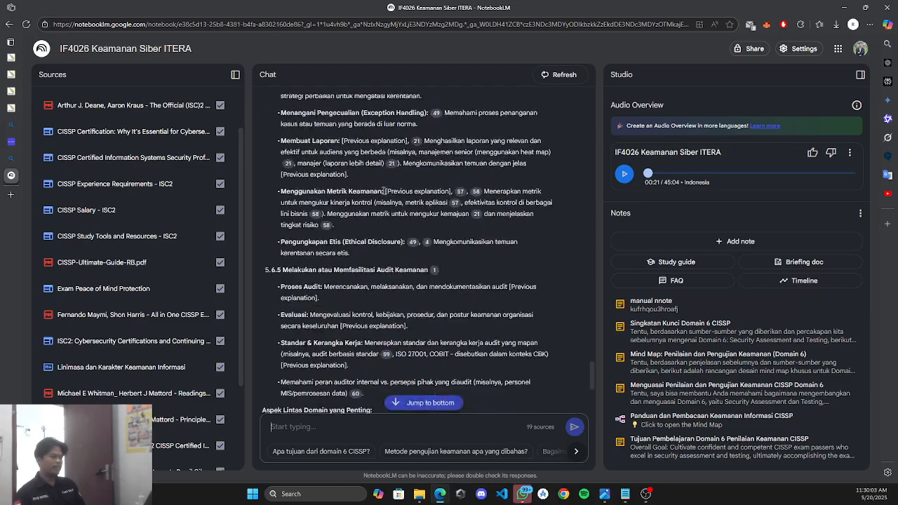
{"action": "scroll", "coordinate": [383, 190], "scroll_direction": "down", "scroll_amount": 5}
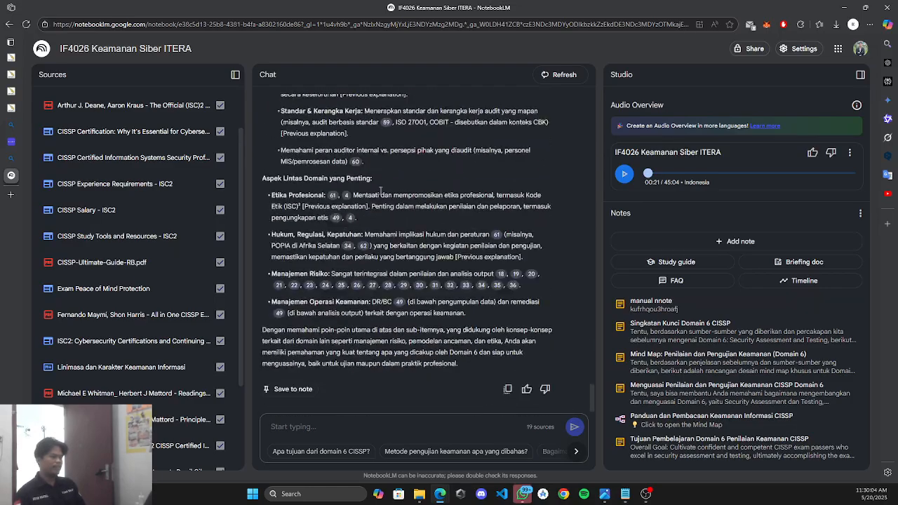
{"action": "left_click", "coordinate": [293, 390]}
{"action": "scroll", "coordinate": [479, 306], "scroll_direction": "up", "scroll_amount": 10}
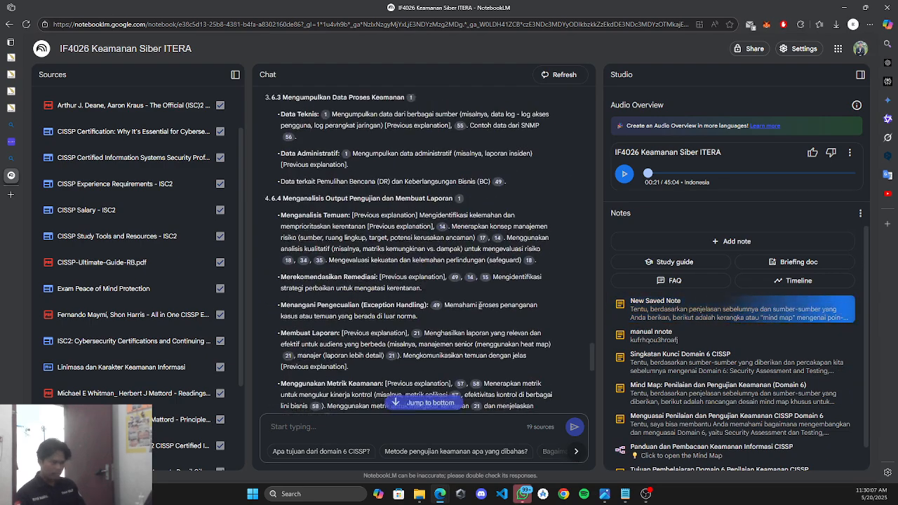
{"action": "scroll", "coordinate": [479, 306], "scroll_direction": "up", "scroll_amount": 10}
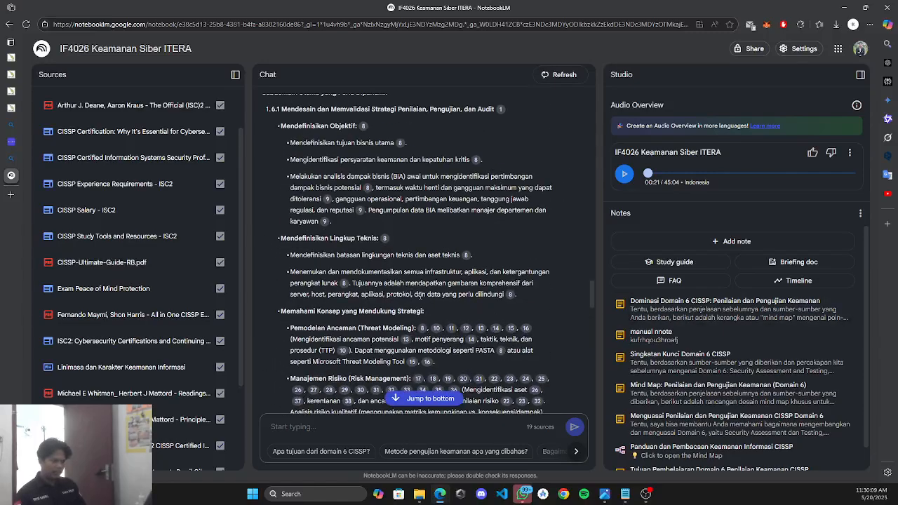
{"action": "scroll", "coordinate": [419, 295], "scroll_direction": "up", "scroll_amount": 10}
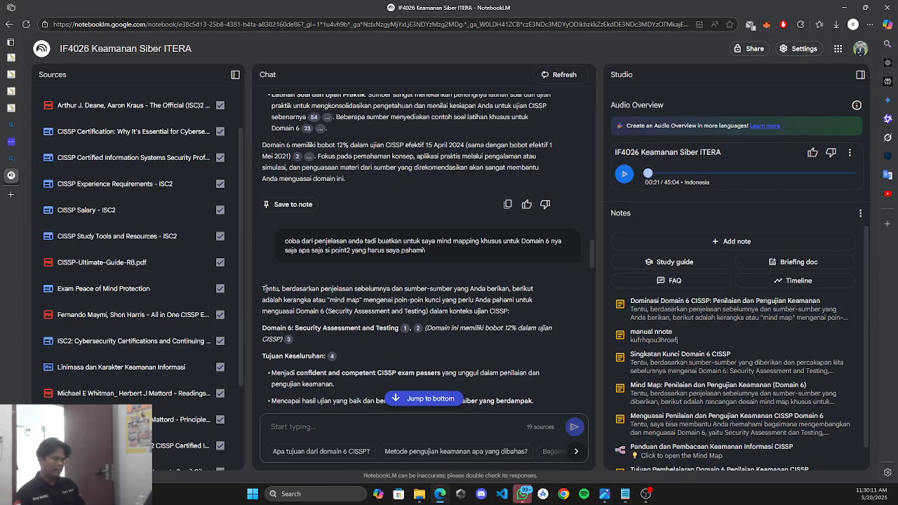
{"action": "left_click_drag", "start_coordinate": [281, 288], "coordinate": [354, 288]}
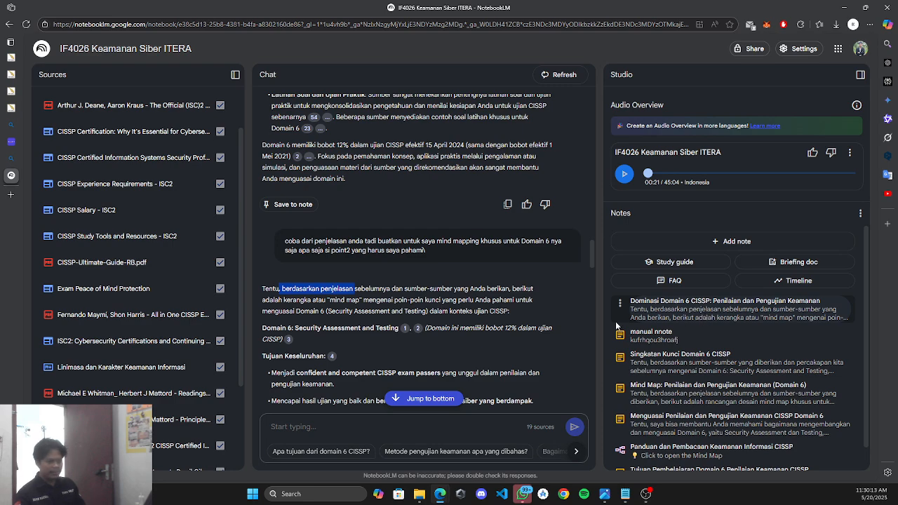
{"action": "left_click", "coordinate": [429, 286]}
{"action": "left_click", "coordinate": [625, 304]}
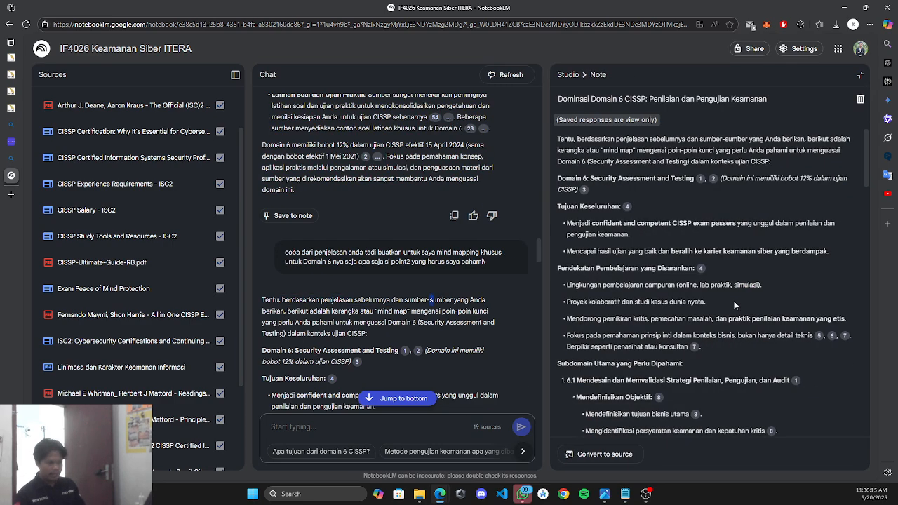
{"action": "scroll", "coordinate": [691, 252], "scroll_direction": "down", "scroll_amount": 15}
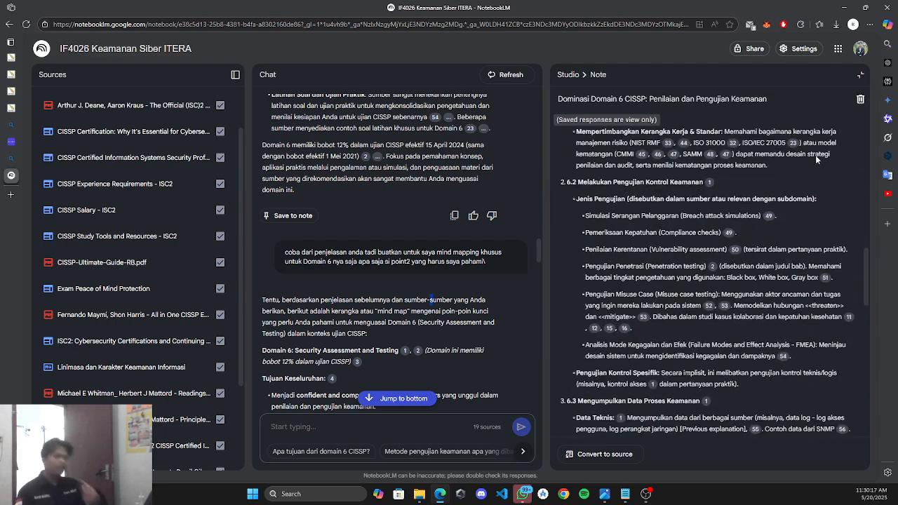
{"action": "left_click", "coordinate": [861, 75]}
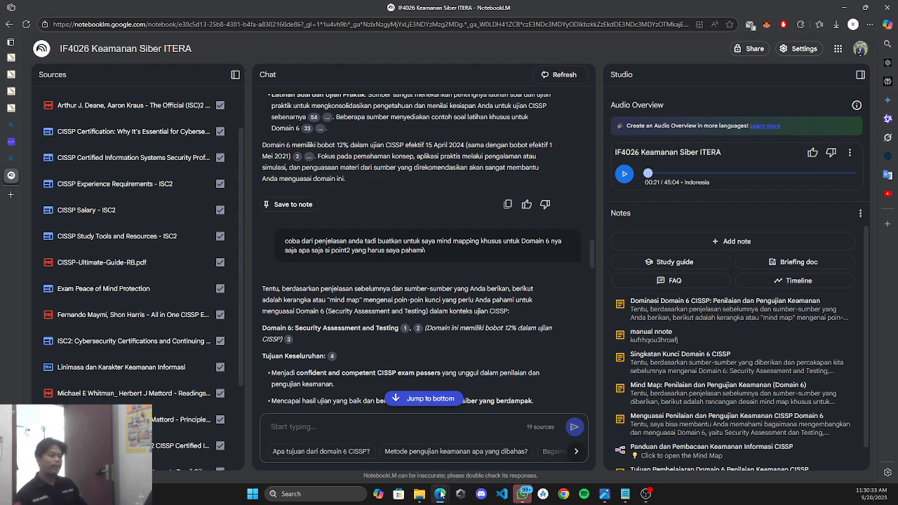
Copy the Domain 6 abbreviations prompt from Notepad and send it in the NotebookLM chat.
{"action": "left_click", "coordinate": [625, 494]}
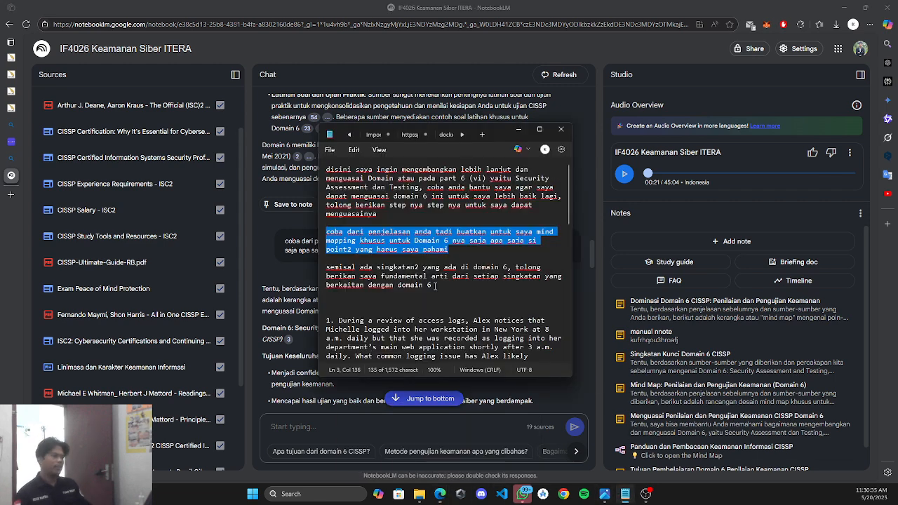
{"action": "triple_click", "coordinate": [436, 285]}
{"action": "key", "text": "ctrl+c"}
{"action": "left_click", "coordinate": [517, 129]}
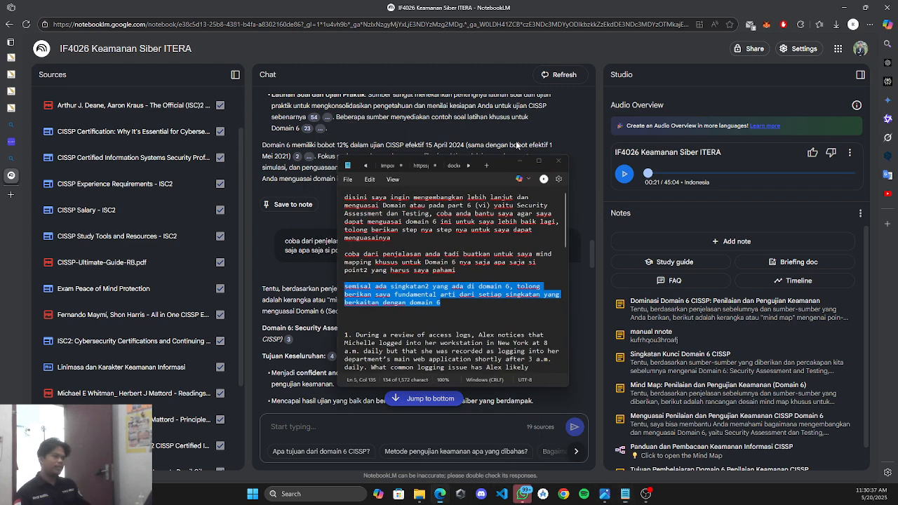
{"action": "left_click", "coordinate": [376, 426]}
{"action": "key", "text": "ctrl+v"}
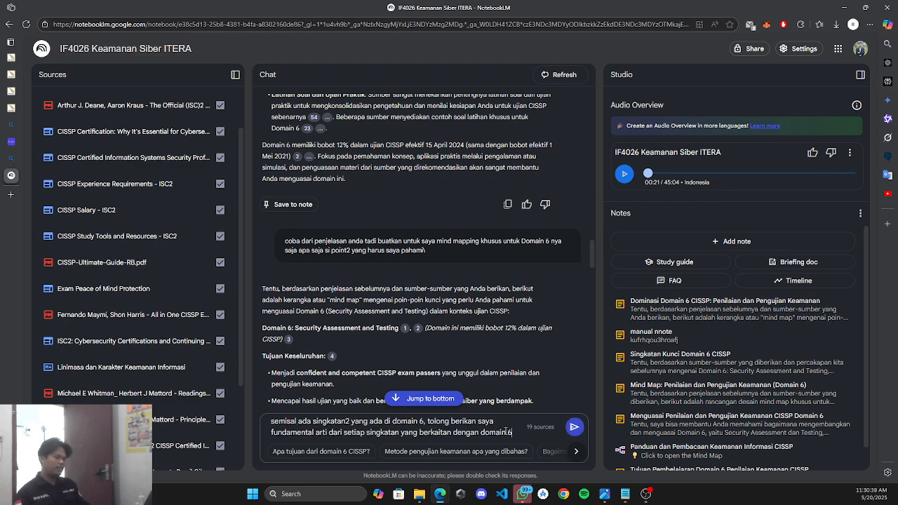
{"action": "key", "text": "Return"}
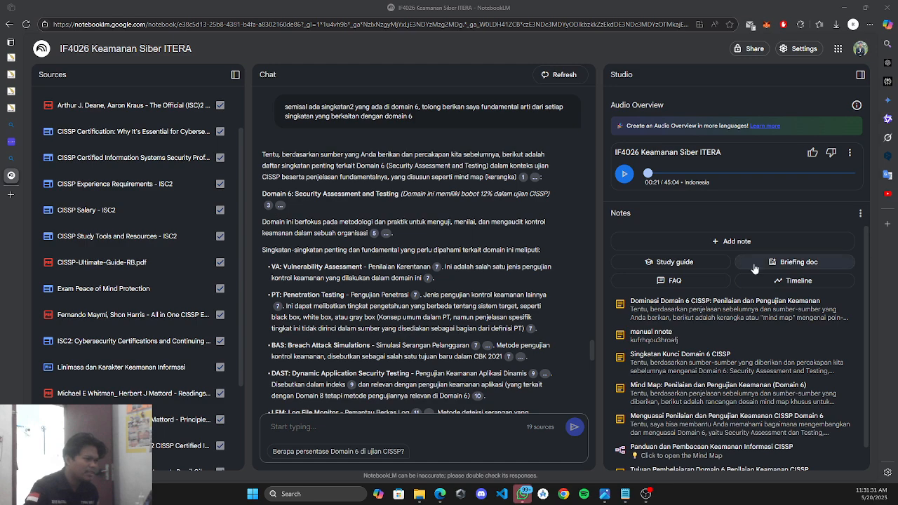
{"action": "scroll", "coordinate": [412, 322], "scroll_direction": "down", "scroll_amount": 10}
{"action": "scroll", "coordinate": [413, 353], "scroll_direction": "down", "scroll_amount": 2}
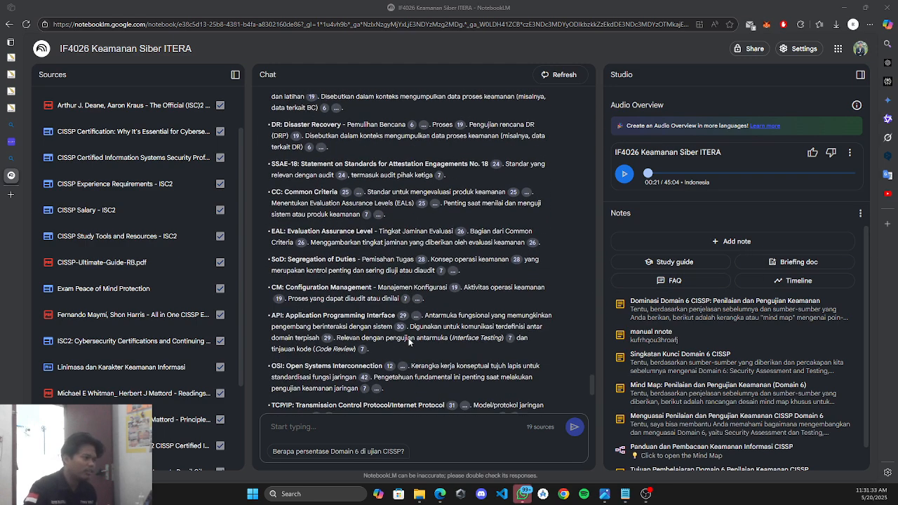
{"action": "scroll", "coordinate": [411, 337], "scroll_direction": "up", "scroll_amount": 4}
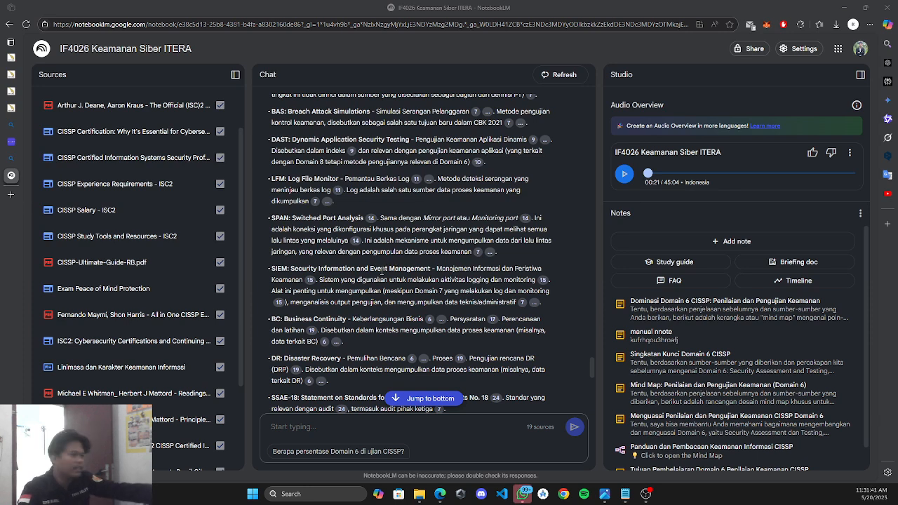
{"action": "scroll", "coordinate": [324, 272], "scroll_direction": "down", "scroll_amount": 1}
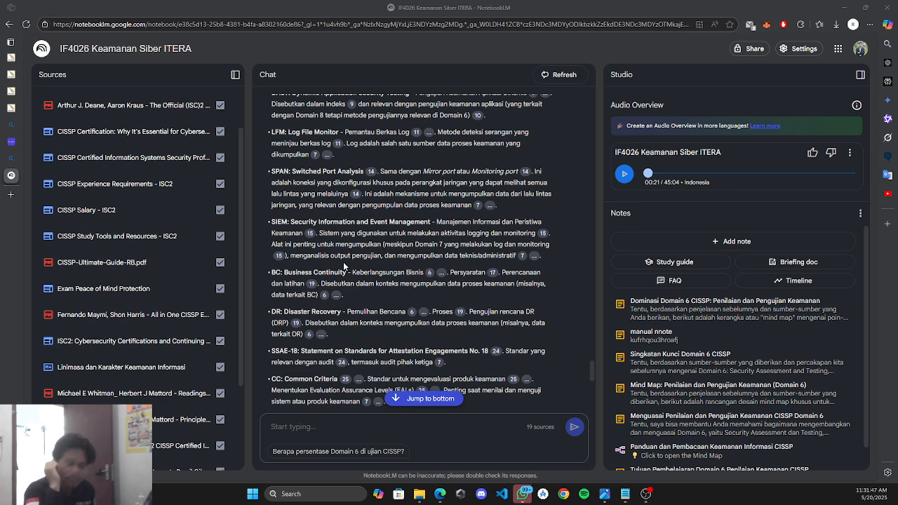
{"action": "scroll", "coordinate": [343, 262], "scroll_direction": "down", "scroll_amount": 2}
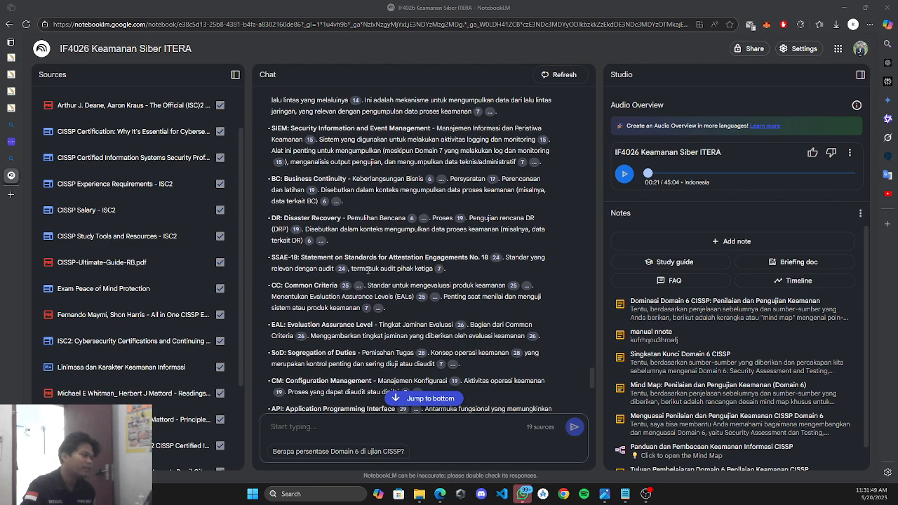
{"action": "scroll", "coordinate": [368, 269], "scroll_direction": "down", "scroll_amount": 1}
{"action": "scroll", "coordinate": [368, 269], "scroll_direction": "down", "scroll_amount": 2}
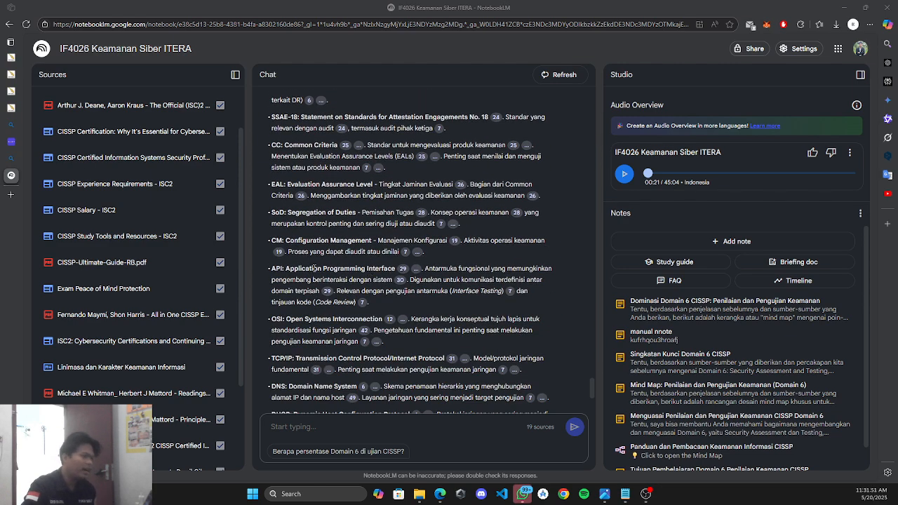
{"action": "scroll", "coordinate": [314, 269], "scroll_direction": "down", "scroll_amount": 2}
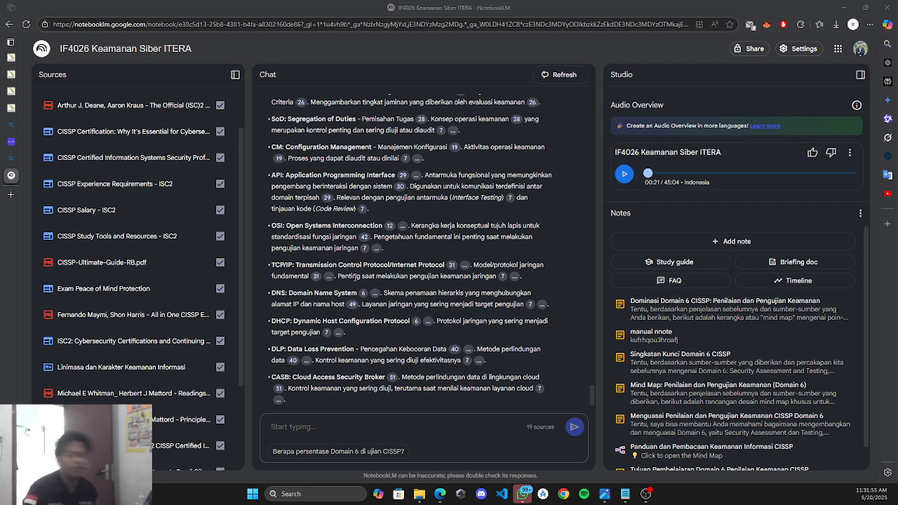
{"action": "scroll", "coordinate": [380, 282], "scroll_direction": "down", "scroll_amount": 1}
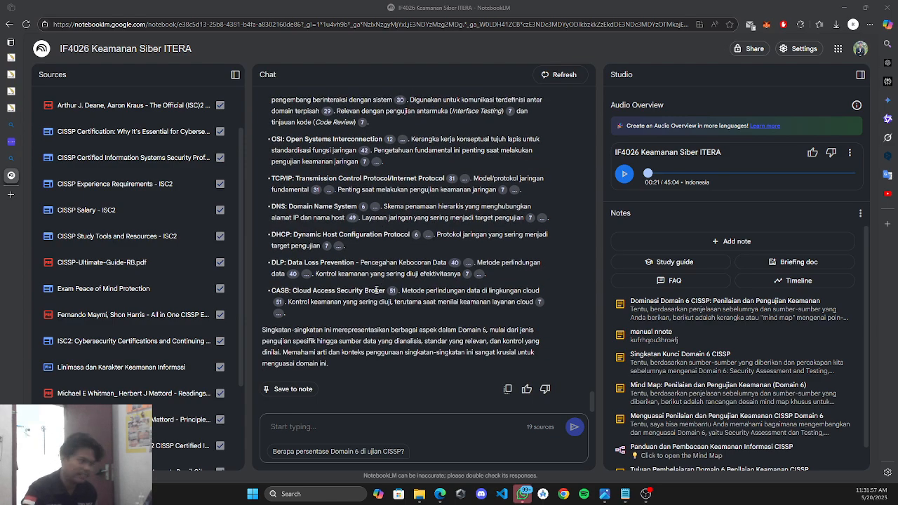
{"action": "scroll", "coordinate": [379, 286], "scroll_direction": "down", "scroll_amount": 5}
{"action": "scroll", "coordinate": [376, 289], "scroll_direction": "up", "scroll_amount": 5}
{"action": "scroll", "coordinate": [376, 301], "scroll_direction": "down", "scroll_amount": 18}
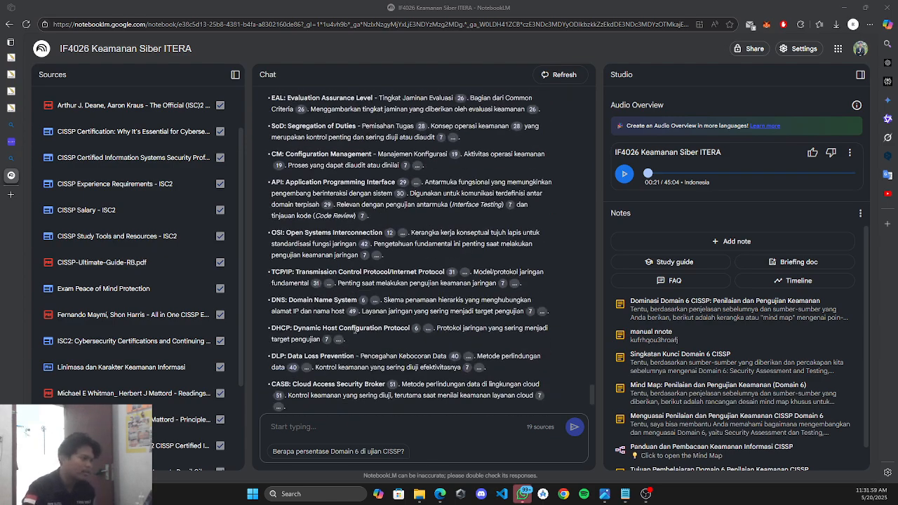
Save the abbreviation answer as note 'Singkatan Kunci Penilaian & Pengujian Keamanan' and add it as the 20th source.
{"action": "left_click", "coordinate": [309, 397]}
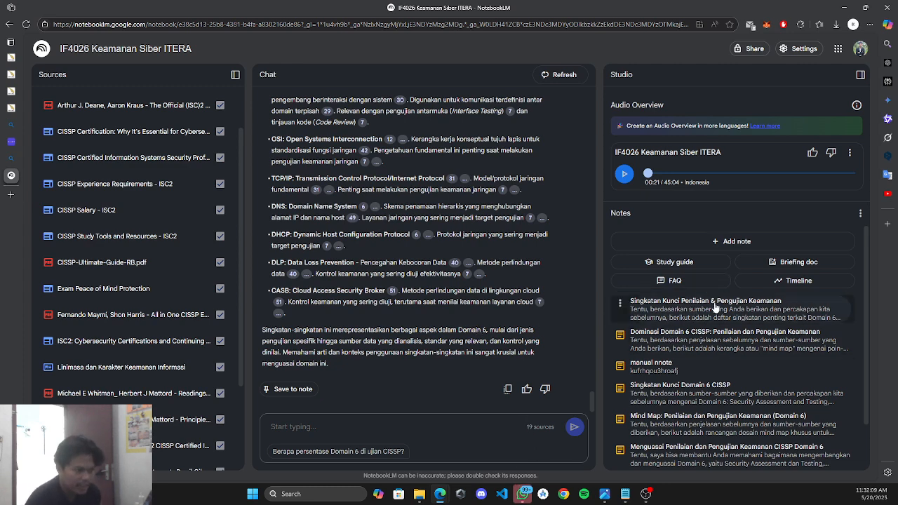
{"action": "left_click", "coordinate": [666, 317]}
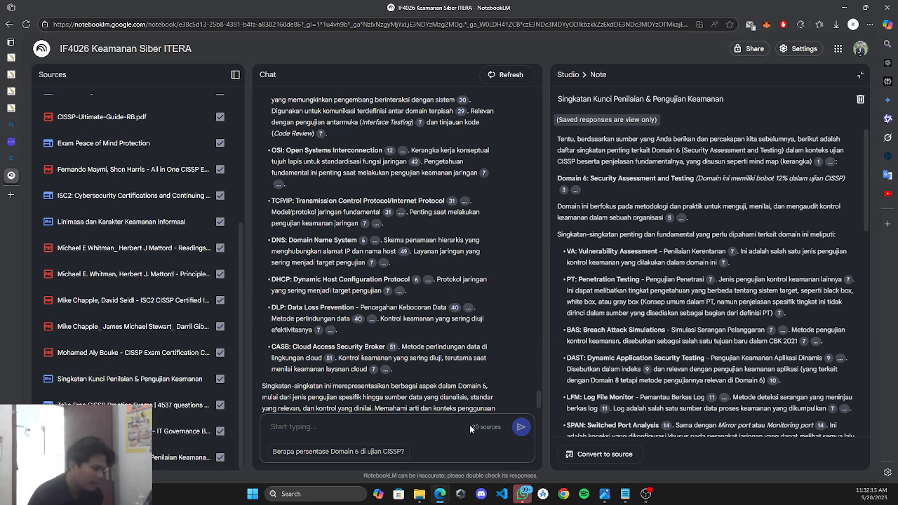
{"action": "left_click_drag", "start_coordinate": [470, 429], "coordinate": [500, 428]}
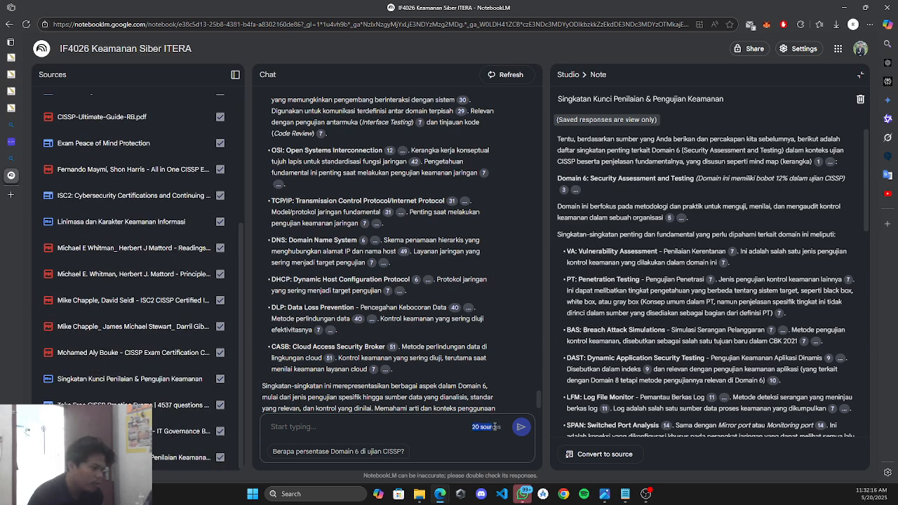
{"action": "left_click", "coordinate": [862, 76]}
{"action": "scroll", "coordinate": [492, 266], "scroll_direction": "up", "scroll_amount": 15}
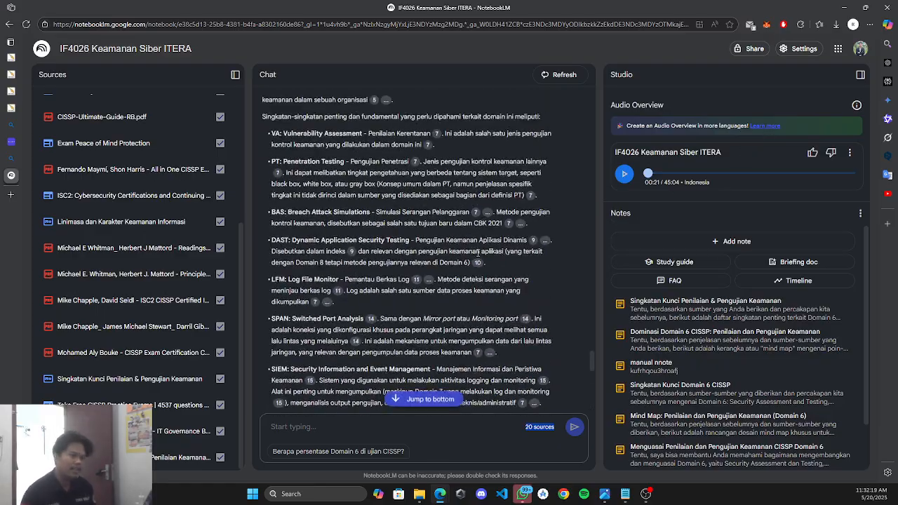
{"action": "scroll", "coordinate": [478, 219], "scroll_direction": "up", "scroll_amount": 10}
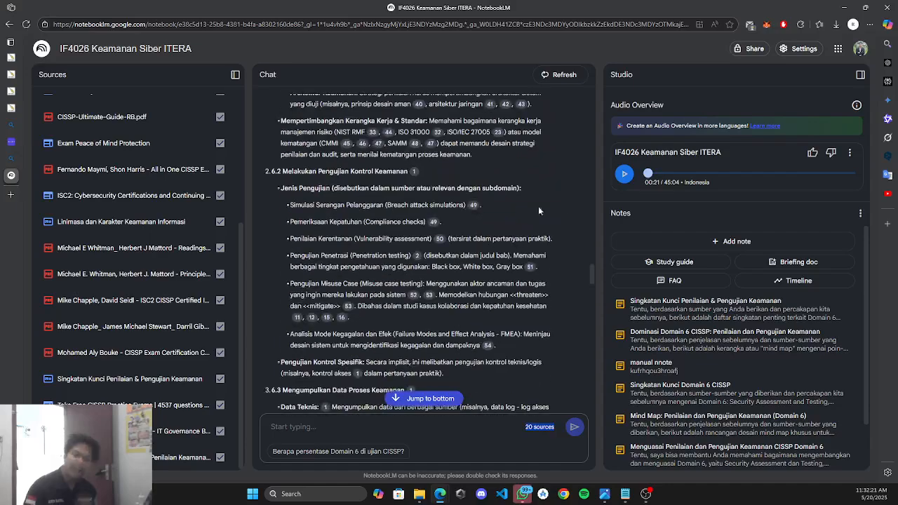
{"action": "left_click_drag", "start_coordinate": [591, 274], "coordinate": [595, 97]}
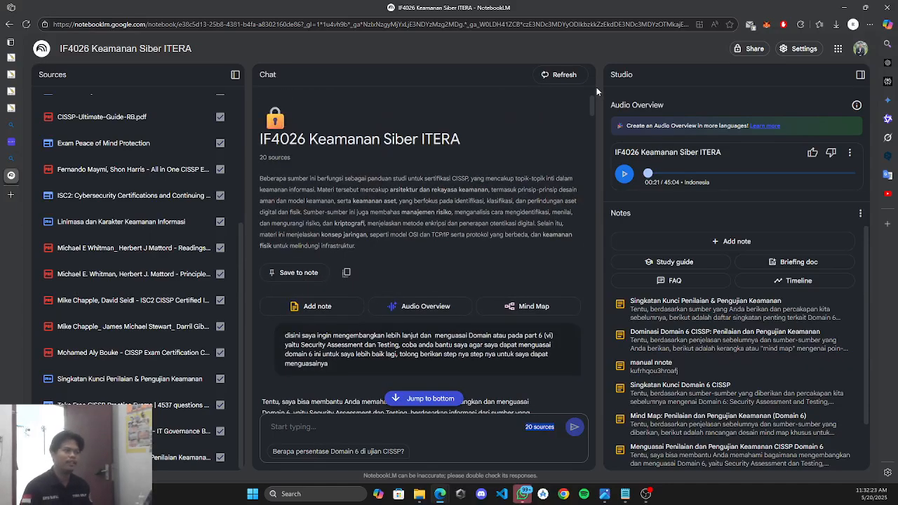
Generate the mind map 'Panduan dan Pembacaan Keamanan Informasi CISSP' from all 20 sources.
{"action": "left_click", "coordinate": [551, 310]}
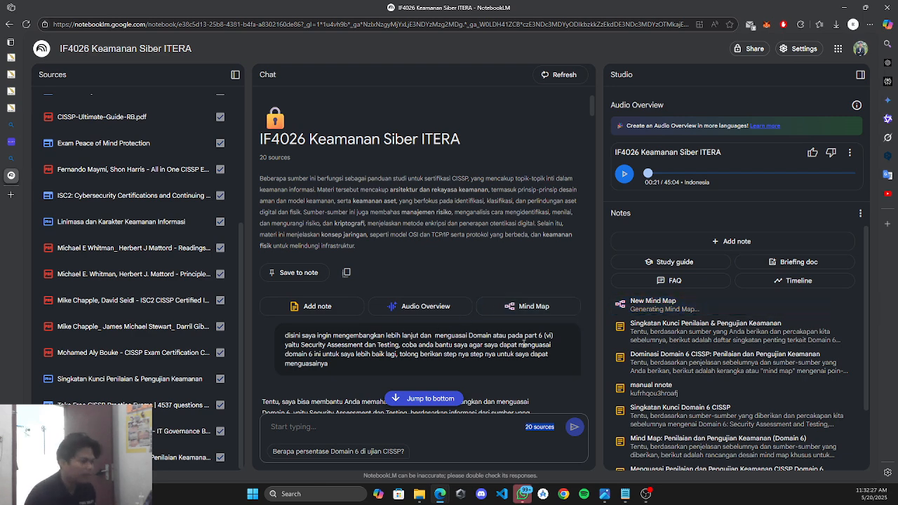
{"action": "left_click_drag", "start_coordinate": [525, 336], "coordinate": [545, 335]}
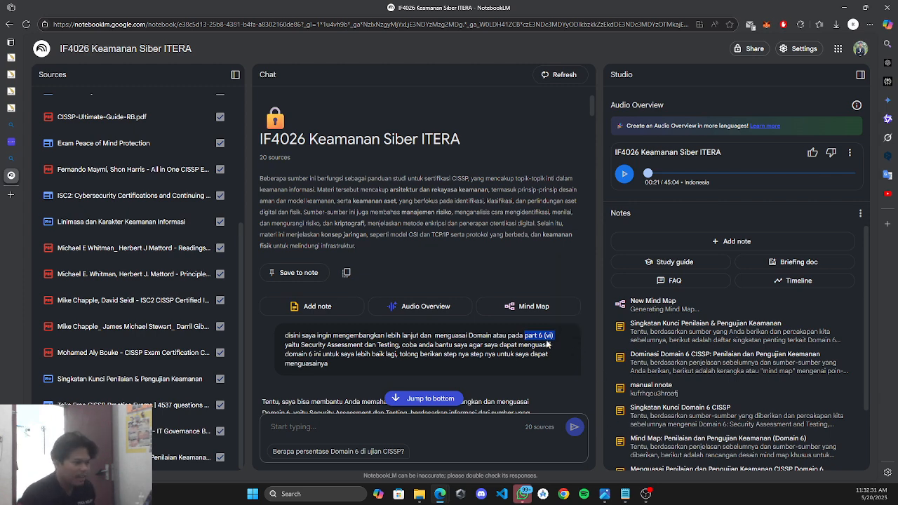
{"action": "mouse_move", "coordinate": [604, 494]}
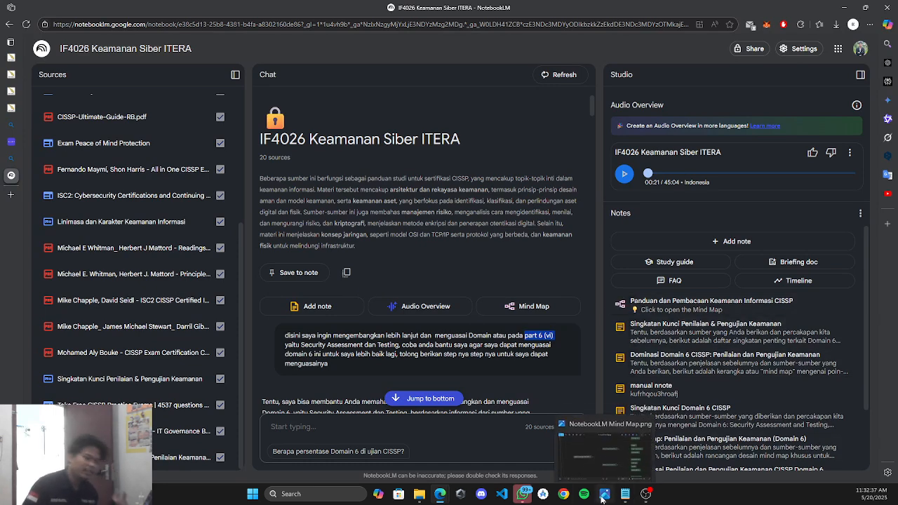
{"action": "left_click", "coordinate": [602, 499]}
{"action": "left_click_drag", "start_coordinate": [367, 259], "coordinate": [423, 232]}
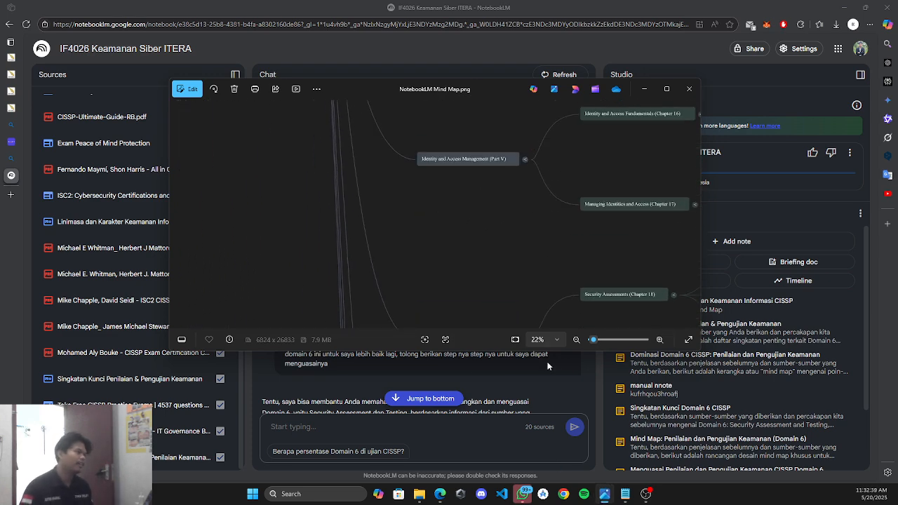
{"action": "left_click_drag", "start_coordinate": [549, 366], "coordinate": [405, 224]}
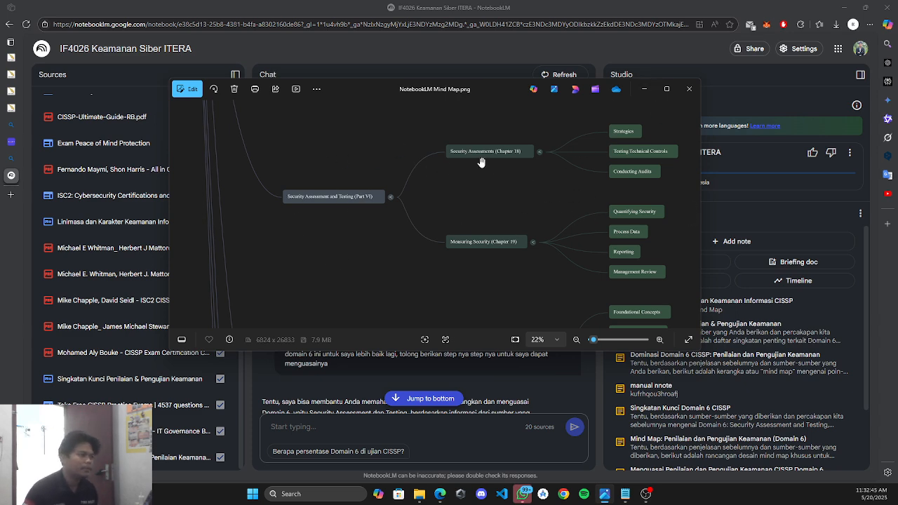
{"action": "left_click_drag", "start_coordinate": [570, 209], "coordinate": [544, 217]}
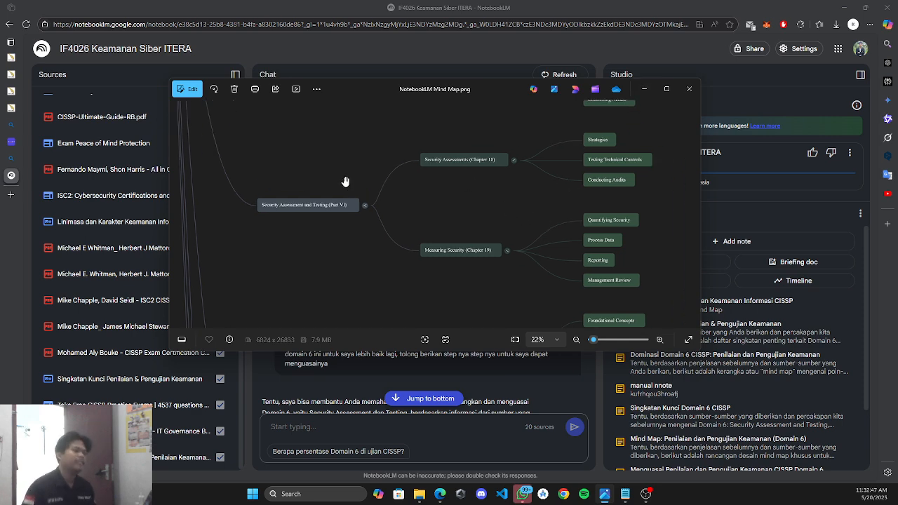
{"action": "left_click_drag", "start_coordinate": [315, 215], "coordinate": [452, 211]}
{"action": "left_click_drag", "start_coordinate": [489, 162], "coordinate": [425, 263]}
{"action": "left_click_drag", "start_coordinate": [481, 266], "coordinate": [468, 170]}
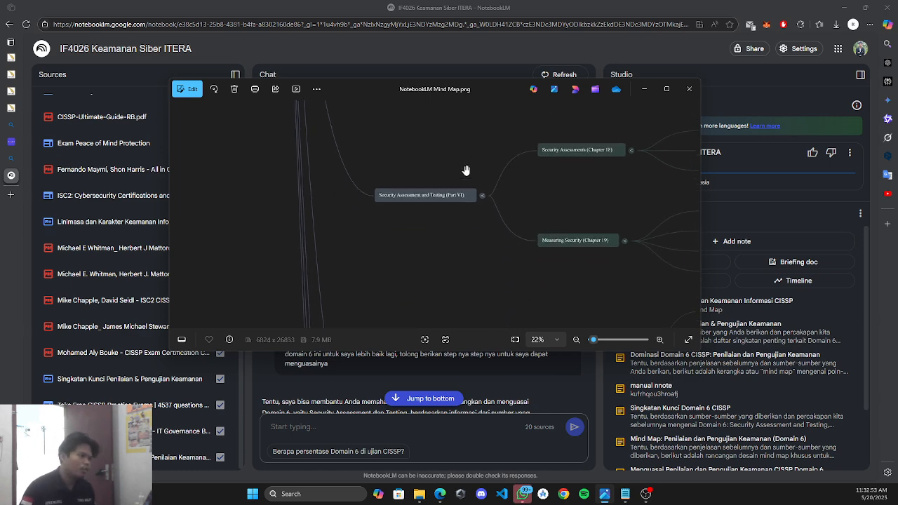
{"action": "left_click", "coordinate": [645, 89]}
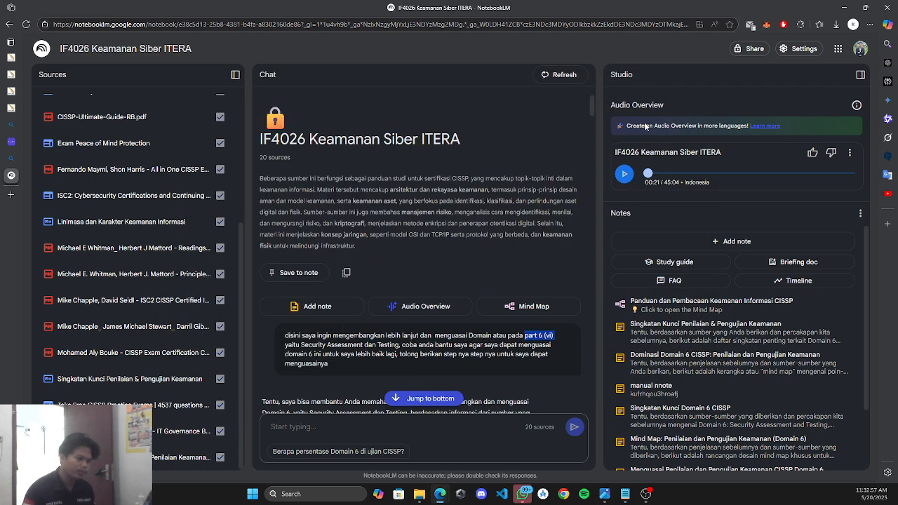
Open the CISSP mind map, unfold its ten top-level part branches, and bring up the saved image.
{"action": "left_click", "coordinate": [668, 307]}
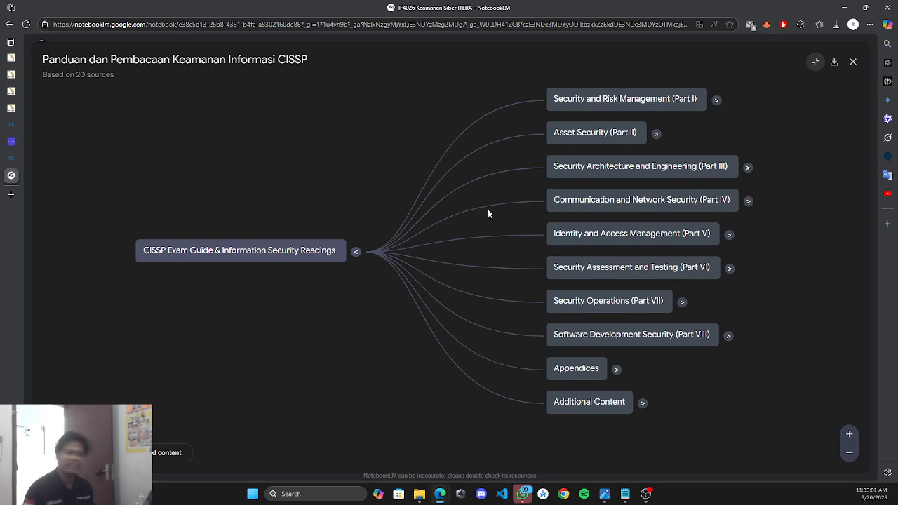
{"action": "left_click_drag", "start_coordinate": [427, 217], "coordinate": [399, 209]}
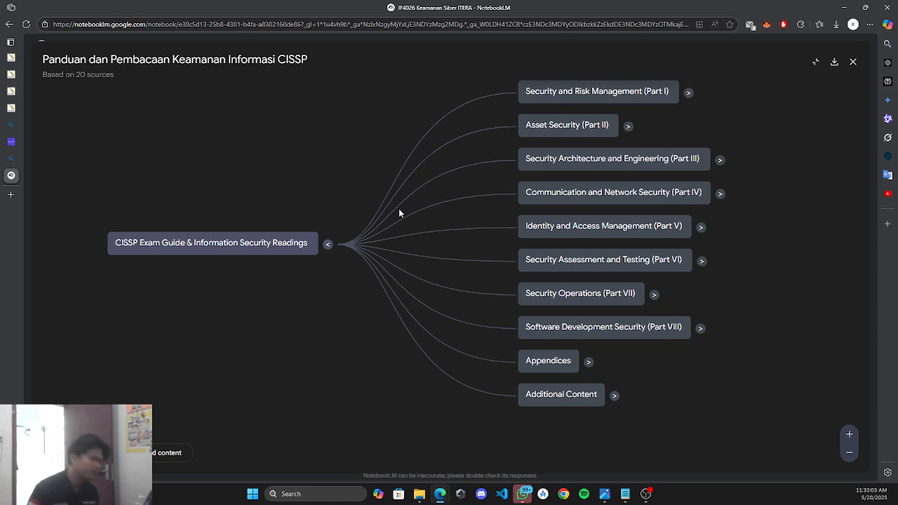
{"action": "left_click", "coordinate": [329, 245]}
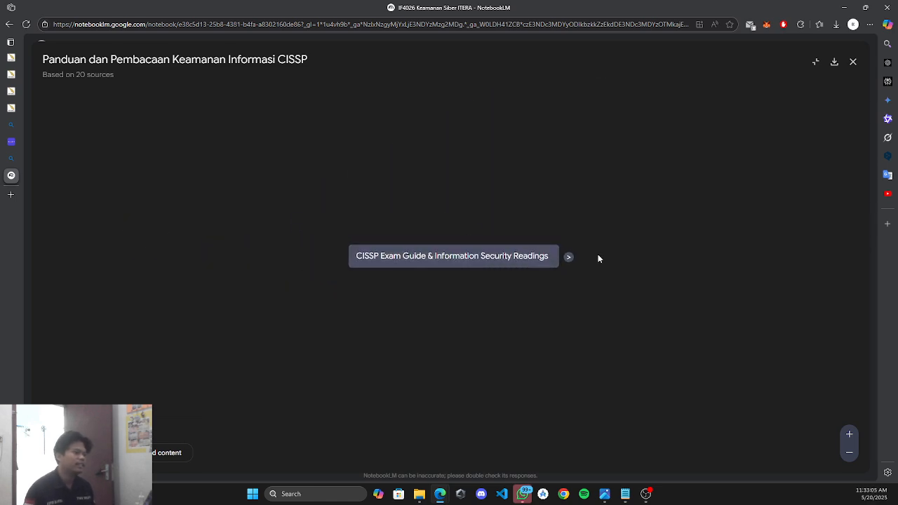
{"action": "left_click", "coordinate": [569, 257]}
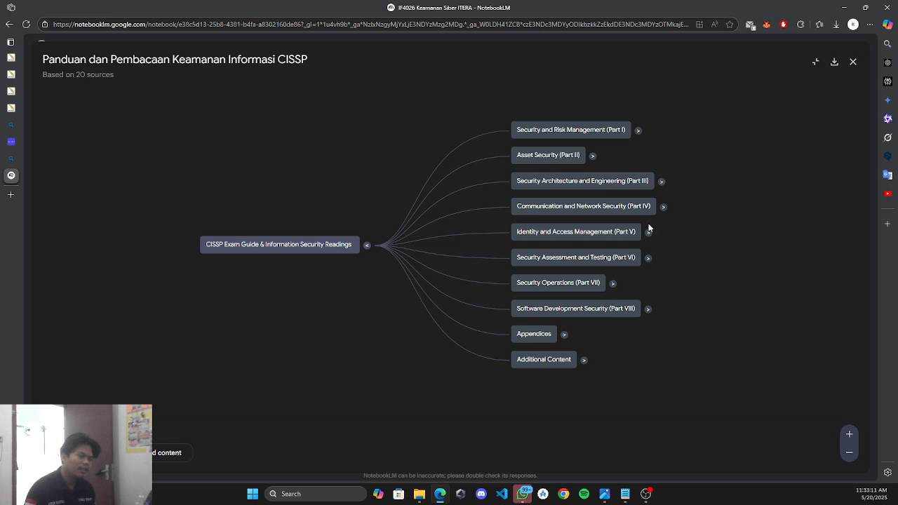
{"action": "left_click", "coordinate": [604, 494]}
{"action": "scroll", "coordinate": [441, 230], "scroll_direction": "down", "scroll_amount": 5}
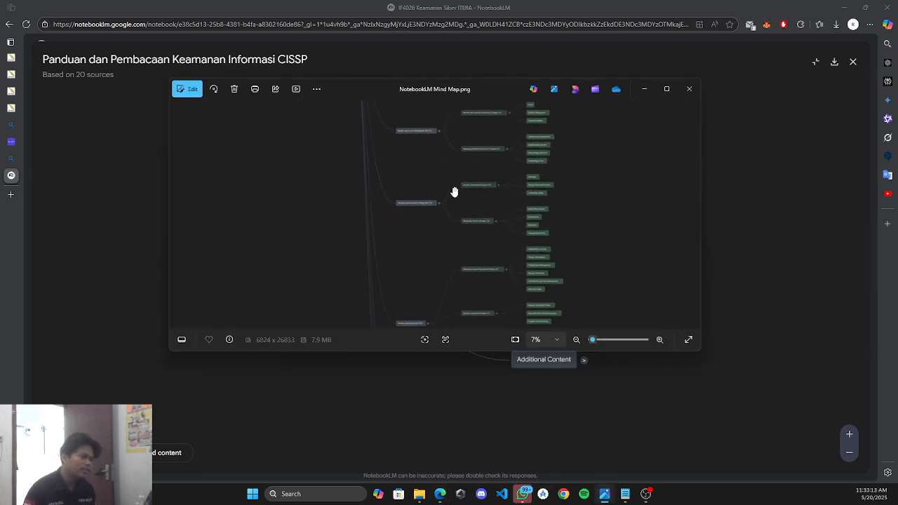
Pan NotebookLM Mind Map.png from Parts V and VI down to the Appendices, then close it.
{"action": "scroll", "coordinate": [453, 186], "scroll_direction": "up", "scroll_amount": 3}
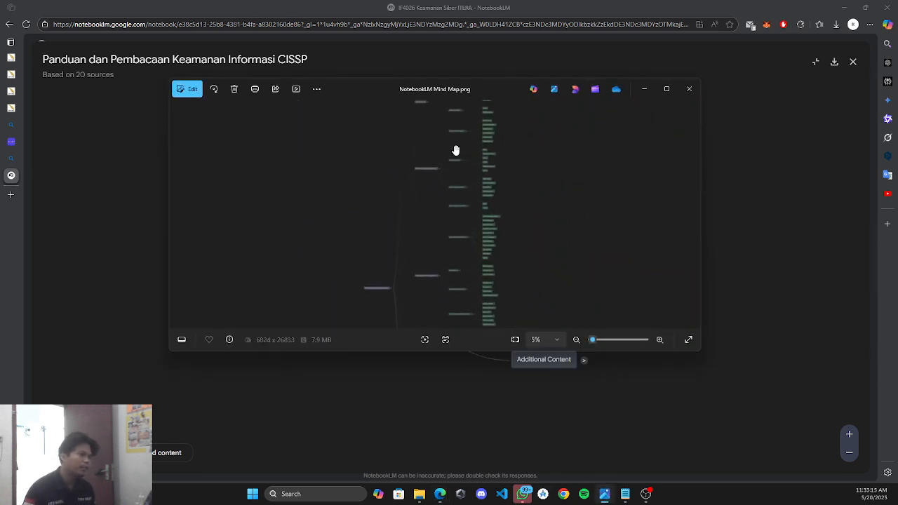
{"action": "left_click_drag", "start_coordinate": [464, 135], "coordinate": [479, 10]}
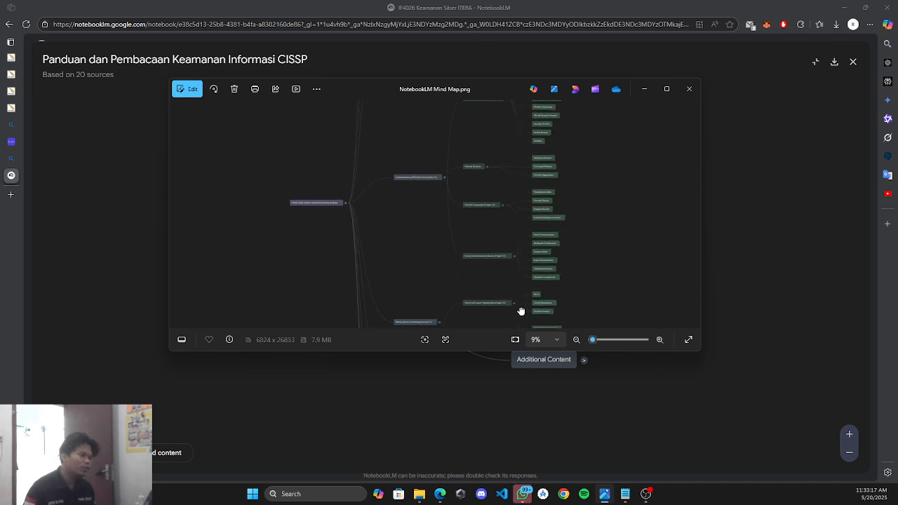
{"action": "left_click_drag", "start_coordinate": [521, 310], "coordinate": [498, 118]}
{"action": "left_click_drag", "start_coordinate": [507, 244], "coordinate": [491, 65]}
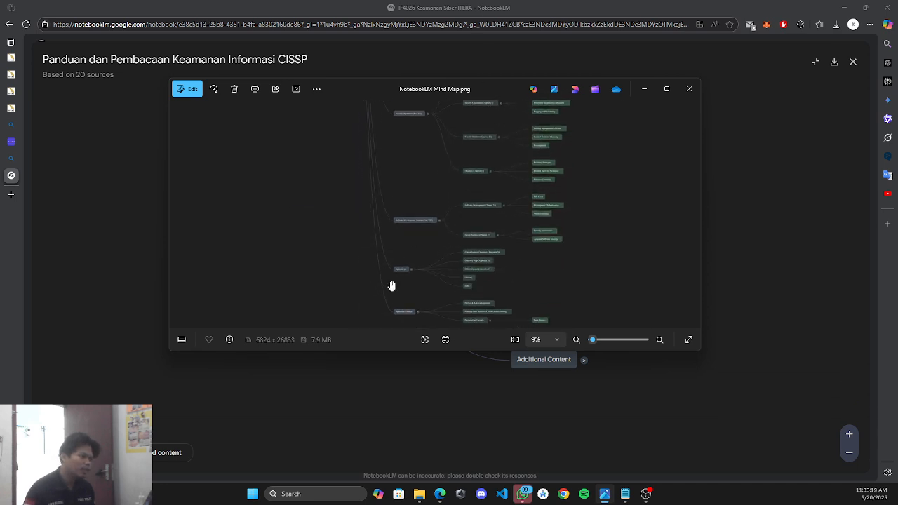
{"action": "scroll", "coordinate": [392, 286], "scroll_direction": "up", "scroll_amount": 3}
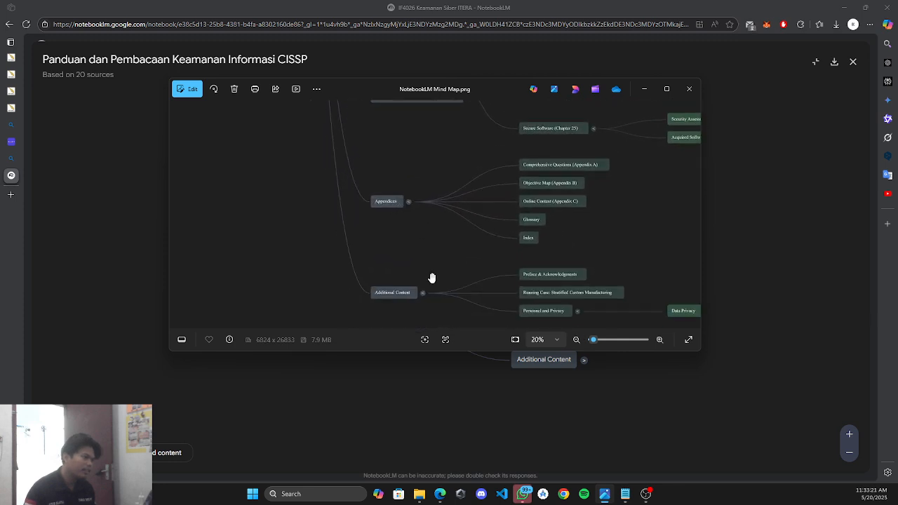
{"action": "left_click", "coordinate": [684, 91]}
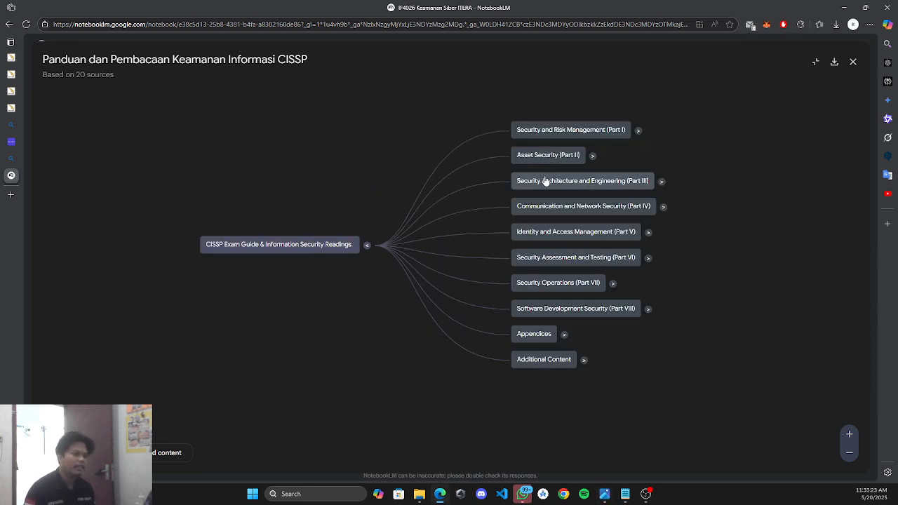
Expand Part VI into its Chapter 18 and 19 topics and download the mind map as PNG.
{"action": "left_click", "coordinate": [638, 131]}
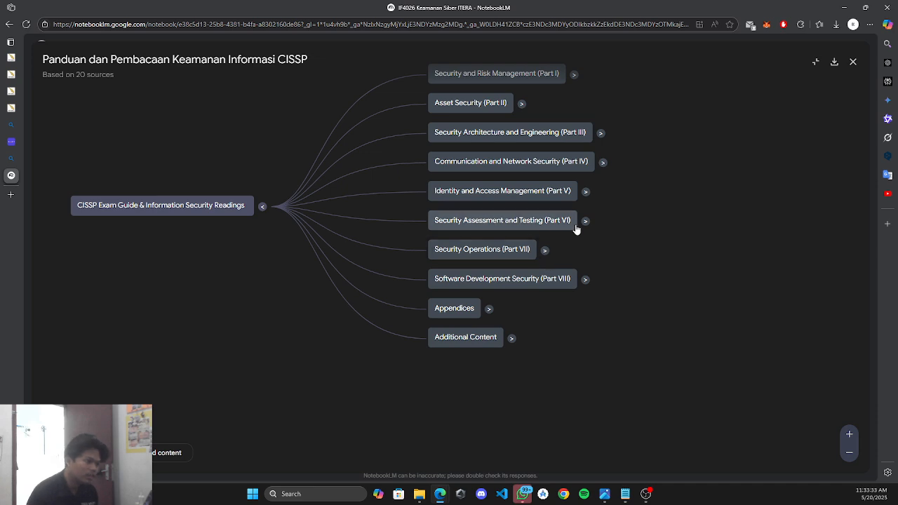
{"action": "left_click", "coordinate": [585, 222]}
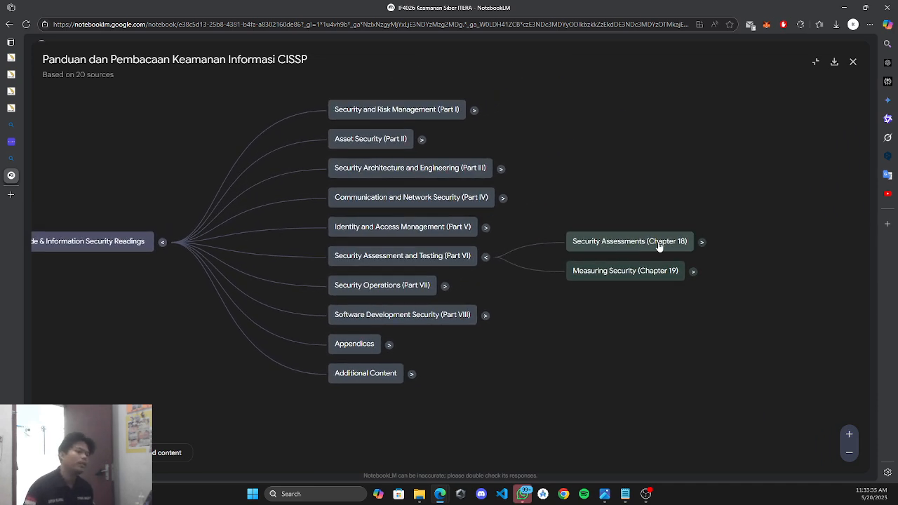
{"action": "left_click", "coordinate": [703, 242]}
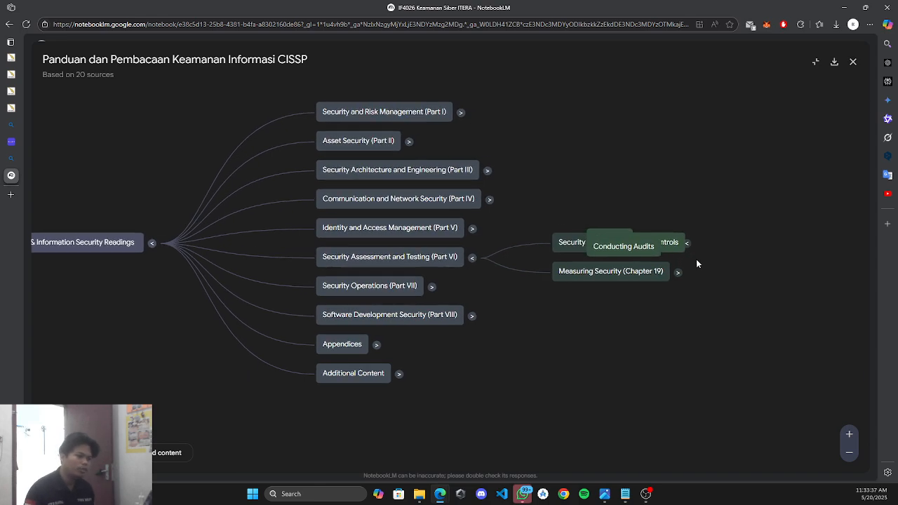
{"action": "left_click", "coordinate": [460, 287]}
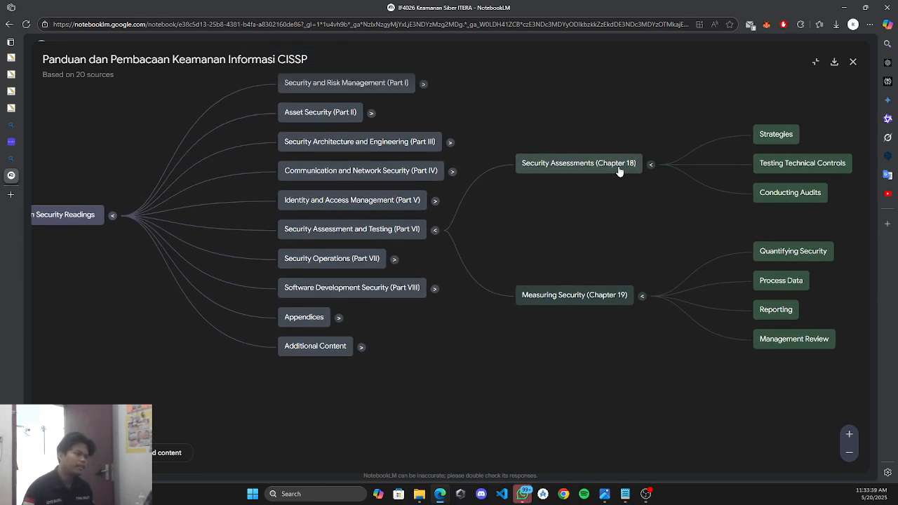
{"action": "left_click", "coordinate": [834, 63]}
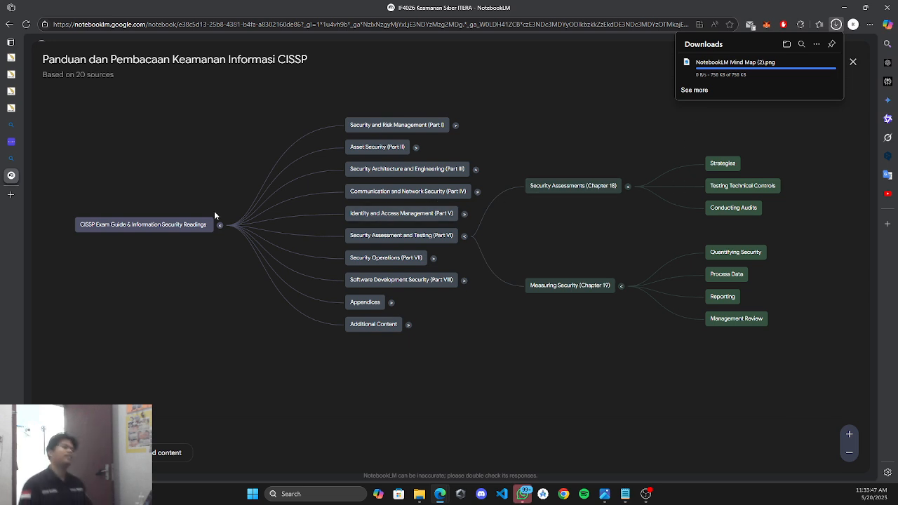
{"action": "left_click", "coordinate": [605, 494]}
Zoom and pan the earlier mind map image to its Security Assessment and Testing (Part VI) branch.
{"action": "right_click", "coordinate": [379, 215]}
{"action": "left_click", "coordinate": [361, 223]}
{"action": "scroll", "coordinate": [383, 203], "scroll_direction": "up", "scroll_amount": 10}
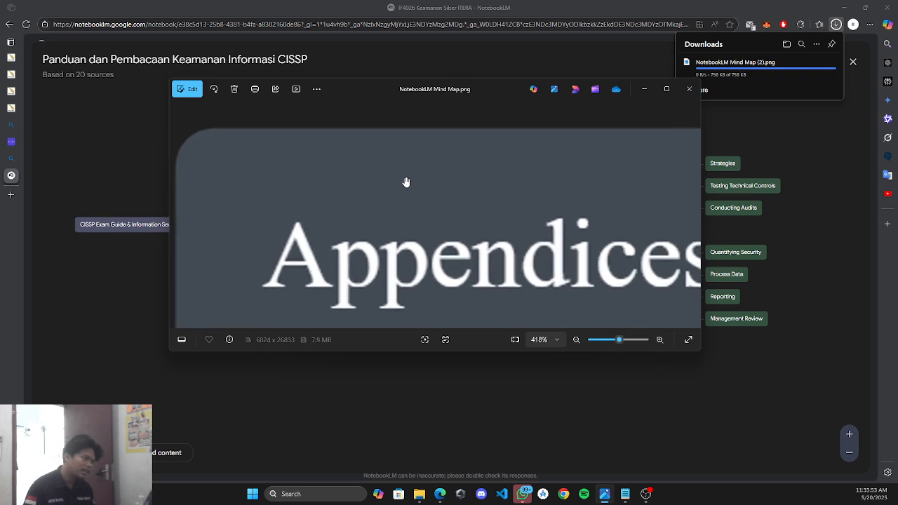
{"action": "scroll", "coordinate": [405, 181], "scroll_direction": "down", "scroll_amount": 8}
{"action": "scroll", "coordinate": [561, 152], "scroll_direction": "down", "scroll_amount": 5}
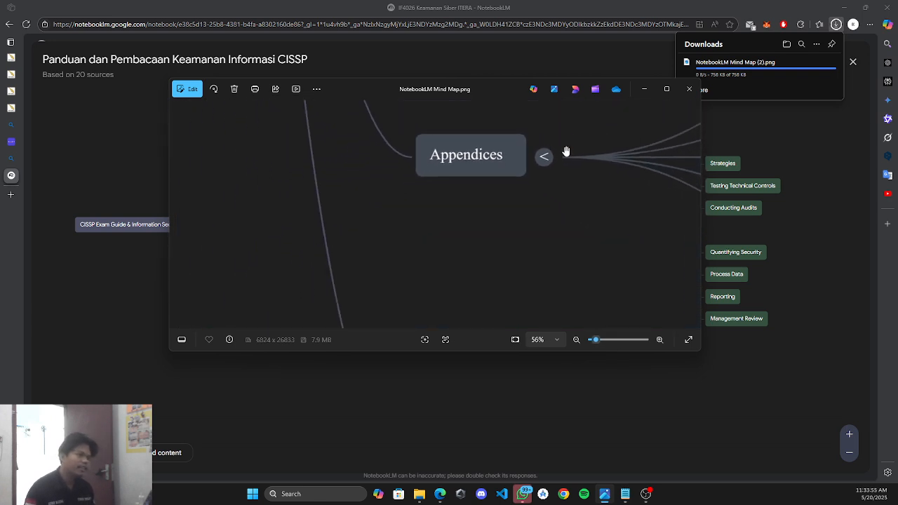
{"action": "left_click_drag", "start_coordinate": [617, 144], "coordinate": [446, 308]}
{"action": "scroll", "coordinate": [625, 190], "scroll_direction": "down", "scroll_amount": 1}
{"action": "left_click_drag", "start_coordinate": [654, 113], "coordinate": [458, 247]}
{"action": "scroll", "coordinate": [459, 247], "scroll_direction": "down", "scroll_amount": 1}
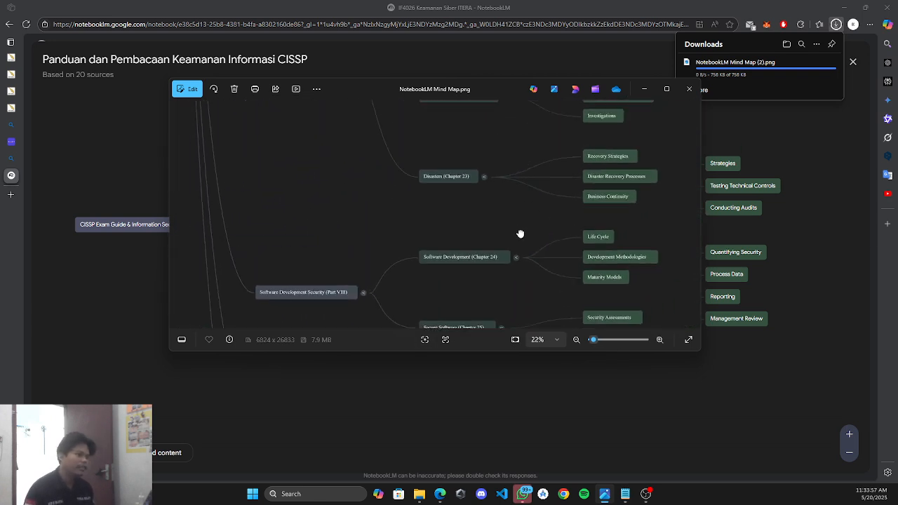
{"action": "left_click_drag", "start_coordinate": [521, 235], "coordinate": [510, 327]}
{"action": "left_click_drag", "start_coordinate": [526, 182], "coordinate": [527, 285]}
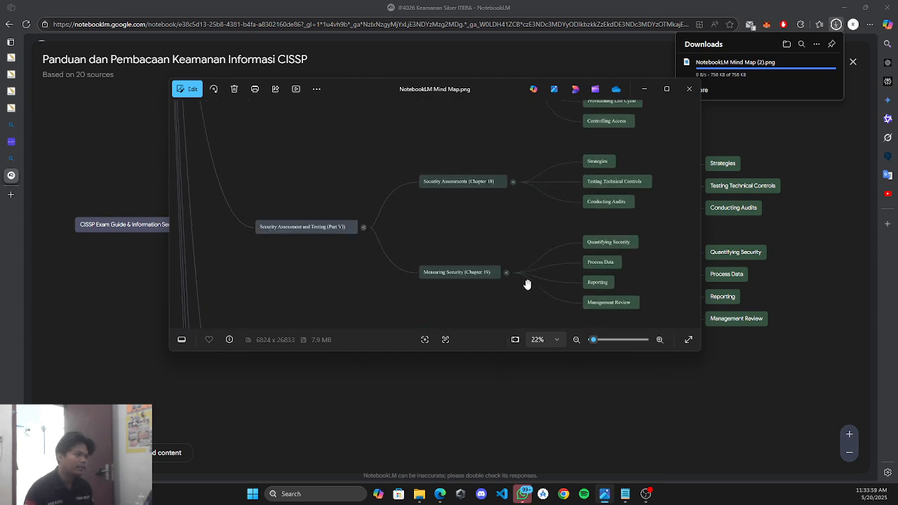
{"action": "left_click", "coordinate": [654, 85]}
Check recent downloads and File Explorer for the 758 KB 'NotebookLM Mind Map (2).png'.
{"action": "left_click", "coordinate": [834, 62]}
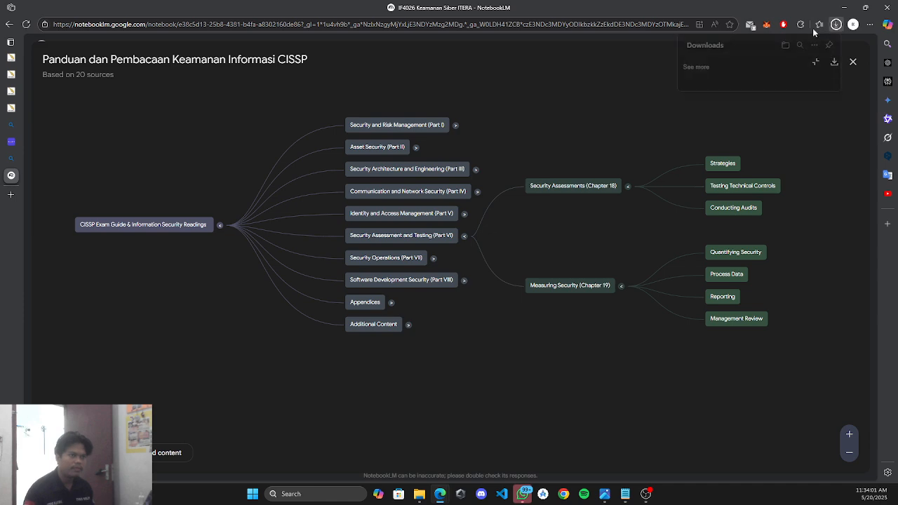
{"action": "left_click", "coordinate": [421, 492]}
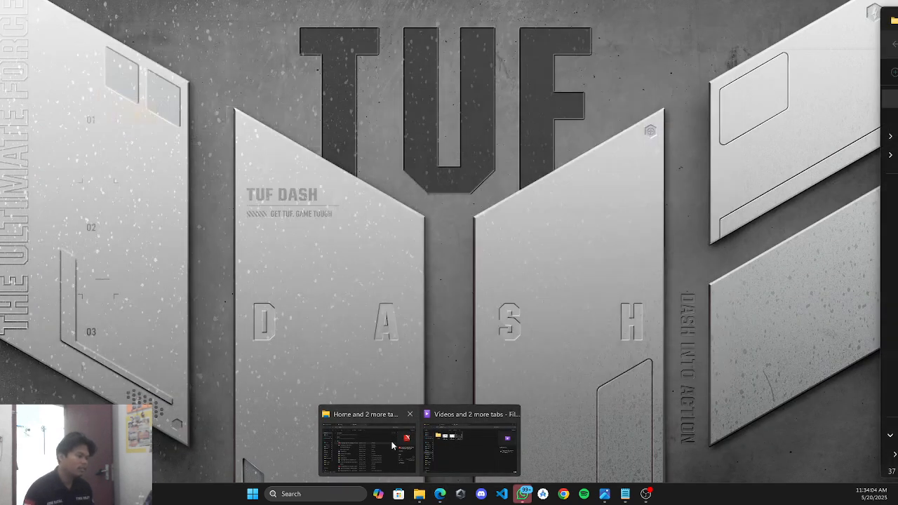
{"action": "left_click", "coordinate": [393, 444]}
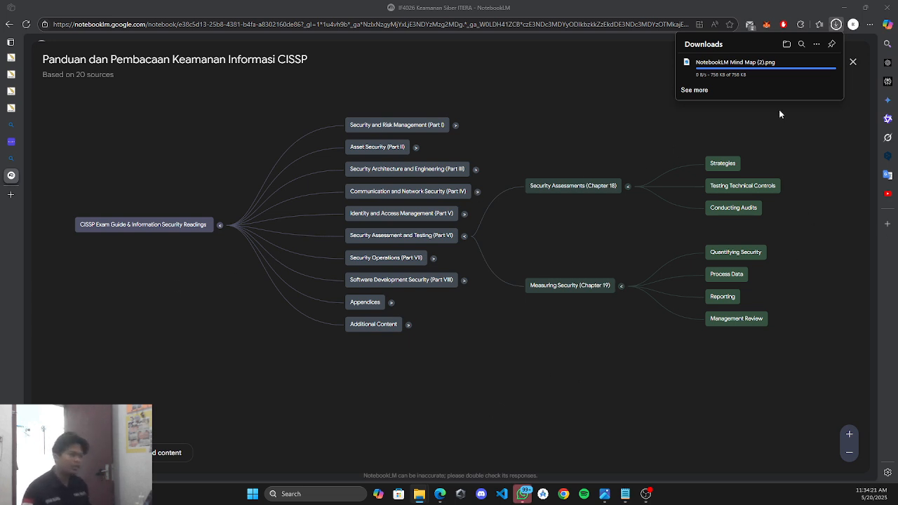
Bring up the earlier mind map image briefly and set it aside again.
{"action": "left_click", "coordinate": [604, 494]}
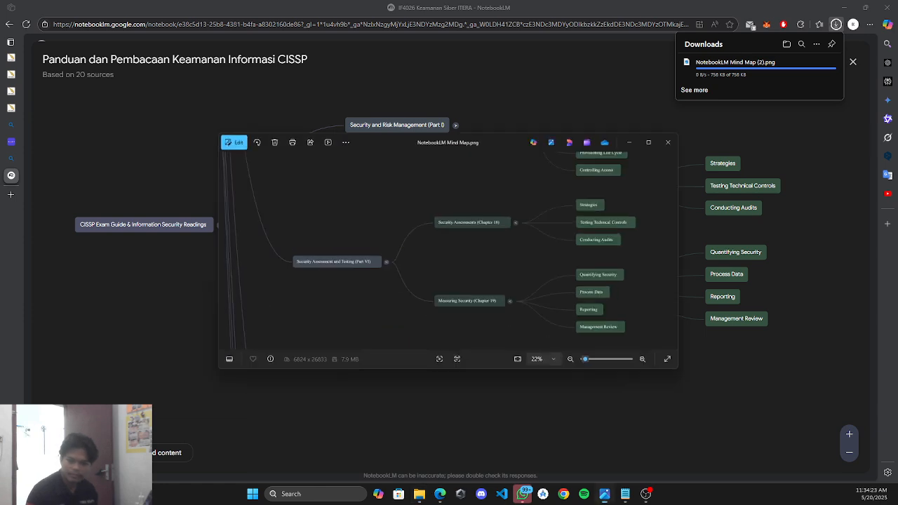
{"action": "left_click_drag", "start_coordinate": [569, 277], "coordinate": [553, 263]}
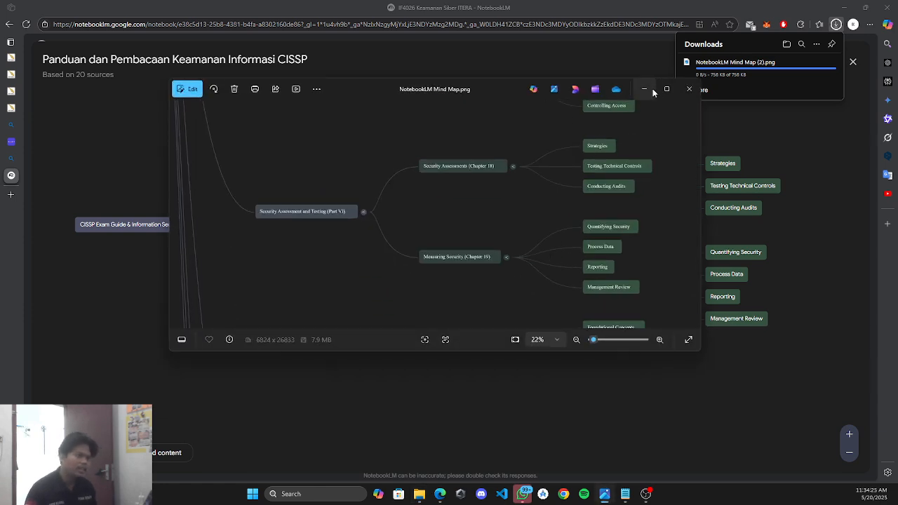
{"action": "left_click", "coordinate": [651, 89]}
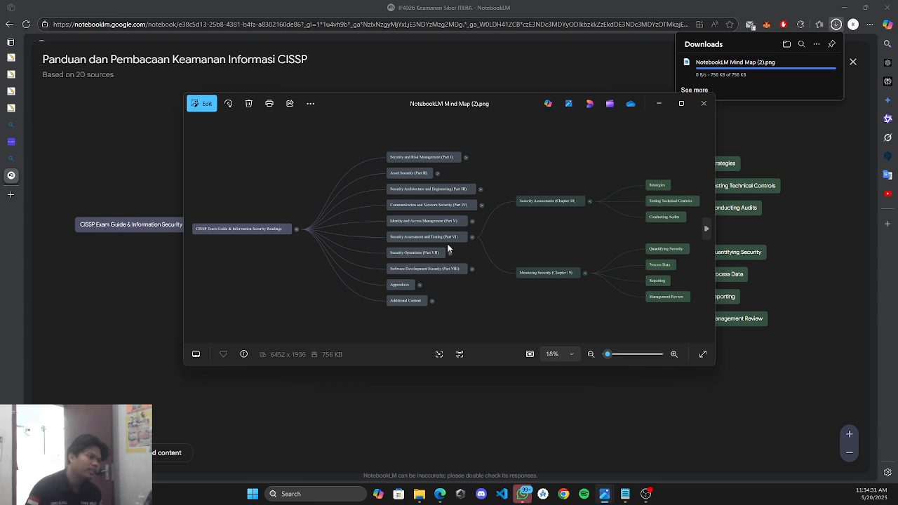
Browse 'NotebookLM Mind Map (2).png' across Part VI's Chapter 18 and 19 topics, then minimize it.
{"action": "scroll", "coordinate": [448, 248], "scroll_direction": "up", "scroll_amount": 3}
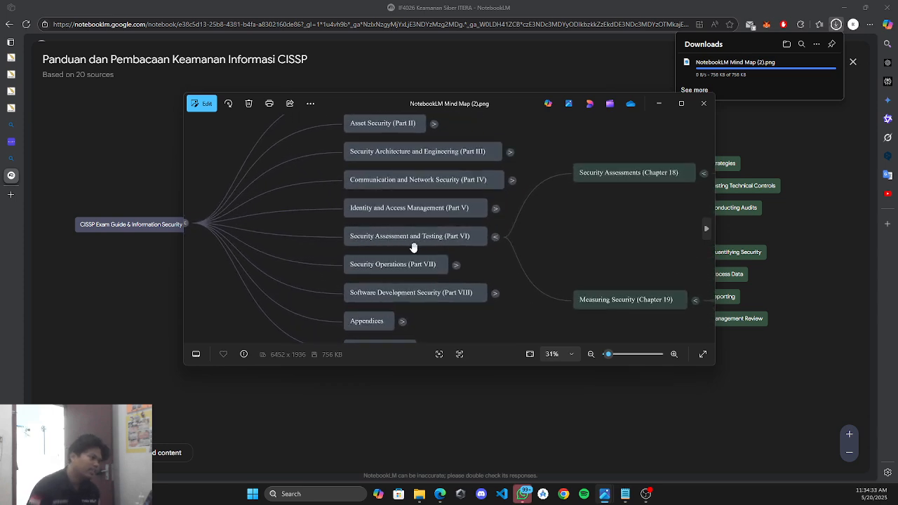
{"action": "mouse_move", "coordinate": [321, 237]}
{"action": "left_mouse_down"}
{"action": "mouse_move", "coordinate": [508, 235]}
{"action": "mouse_move", "coordinate": [326, 249]}
{"action": "left_mouse_up"}
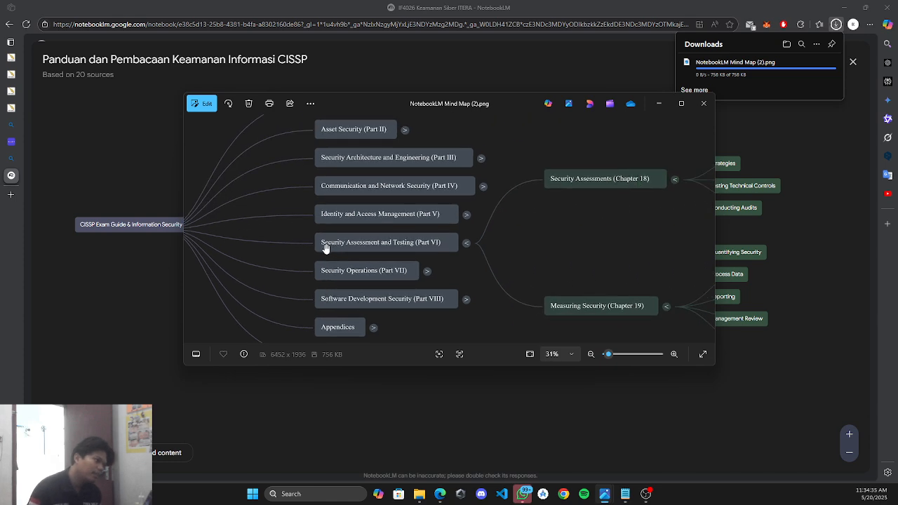
{"action": "left_click_drag", "start_coordinate": [494, 249], "coordinate": [334, 257]}
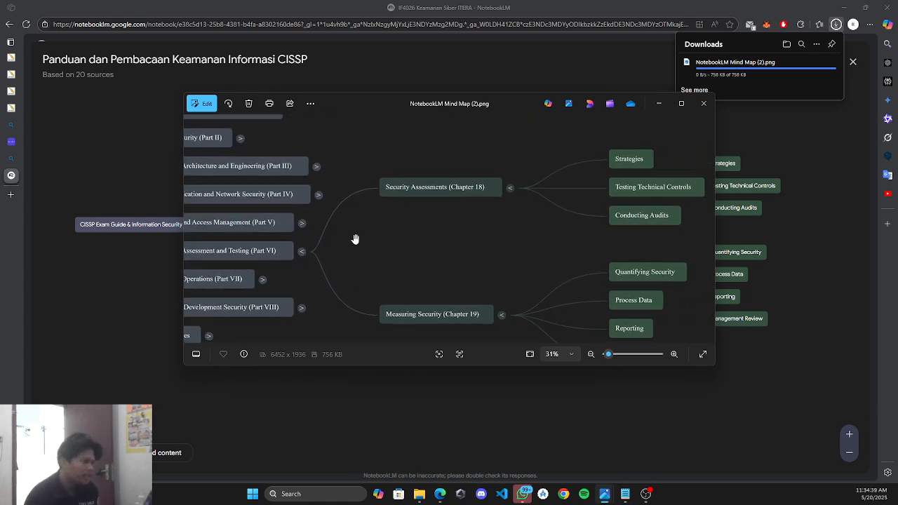
{"action": "left_click_drag", "start_coordinate": [418, 229], "coordinate": [401, 226]}
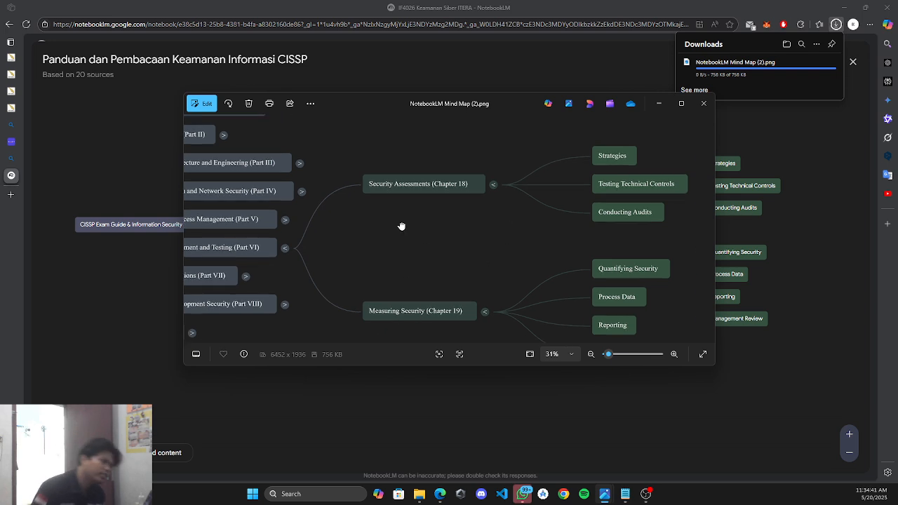
{"action": "left_click_drag", "start_coordinate": [575, 236], "coordinate": [583, 225]}
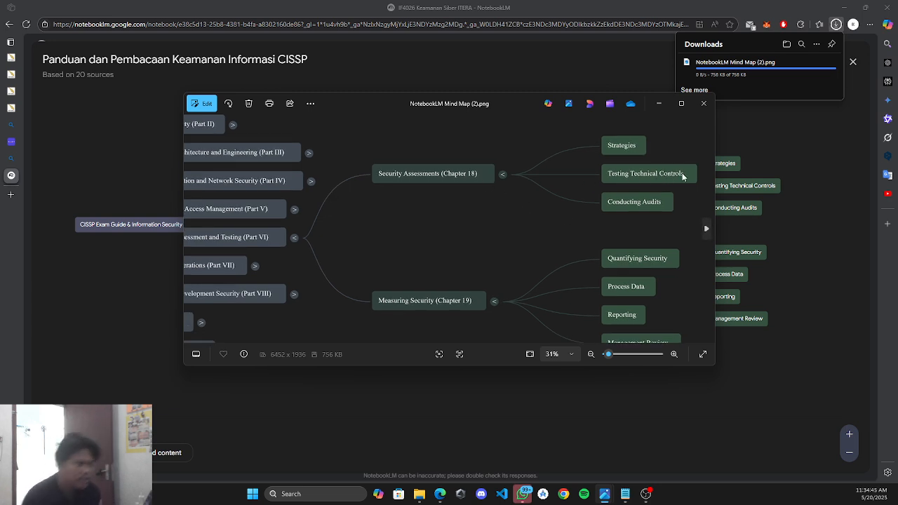
{"action": "left_click_drag", "start_coordinate": [557, 226], "coordinate": [630, 201]}
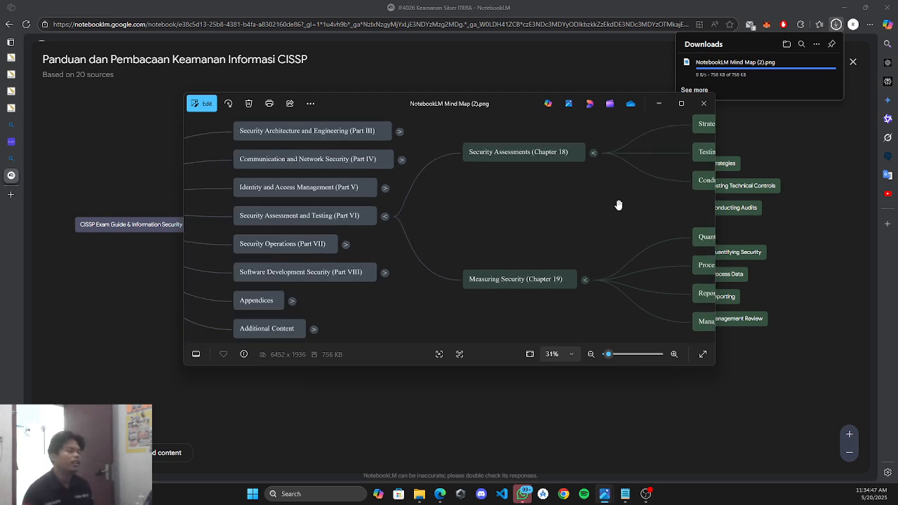
{"action": "scroll", "coordinate": [619, 205], "scroll_direction": "down", "scroll_amount": 3}
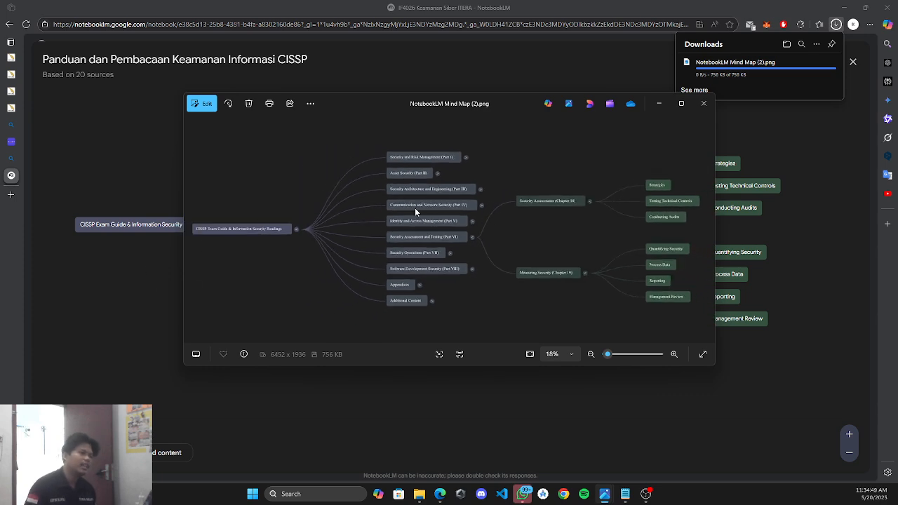
{"action": "left_click", "coordinate": [658, 103]}
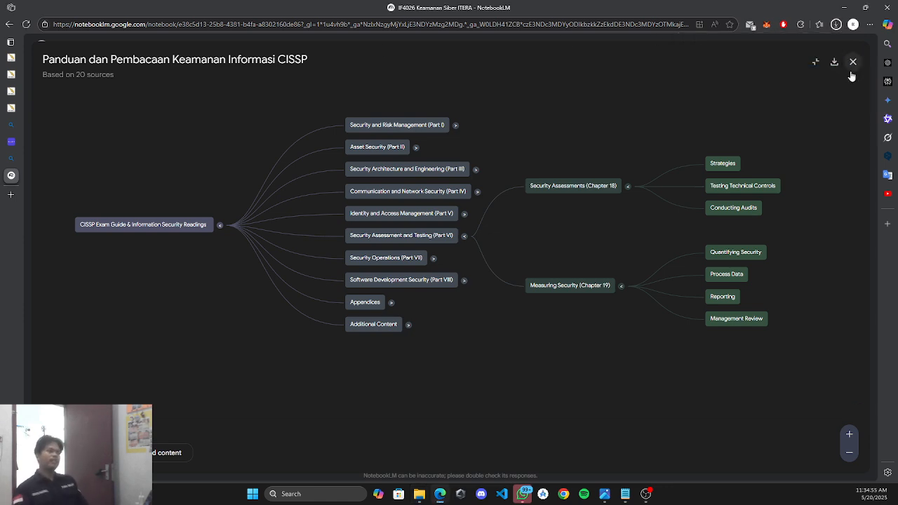
{"action": "left_click", "coordinate": [853, 61]}
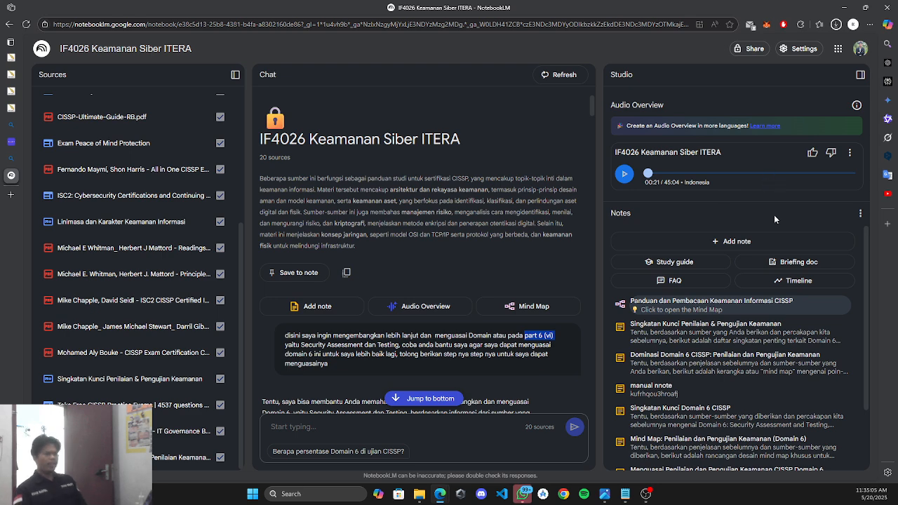
Hide the sources list and confirm clearing the chat history, leaving only the notebook summary.
{"action": "left_click", "coordinate": [235, 74]}
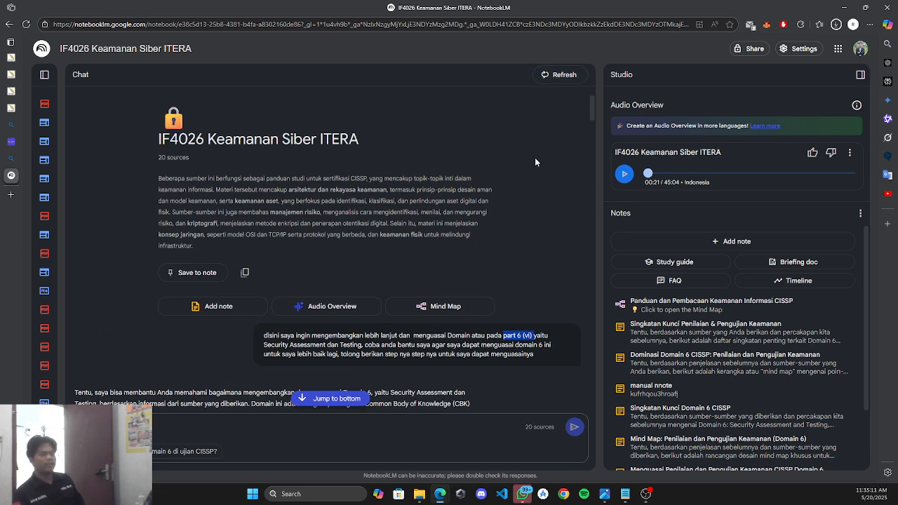
{"action": "left_click", "coordinate": [534, 158]}
{"action": "left_click", "coordinate": [573, 75]}
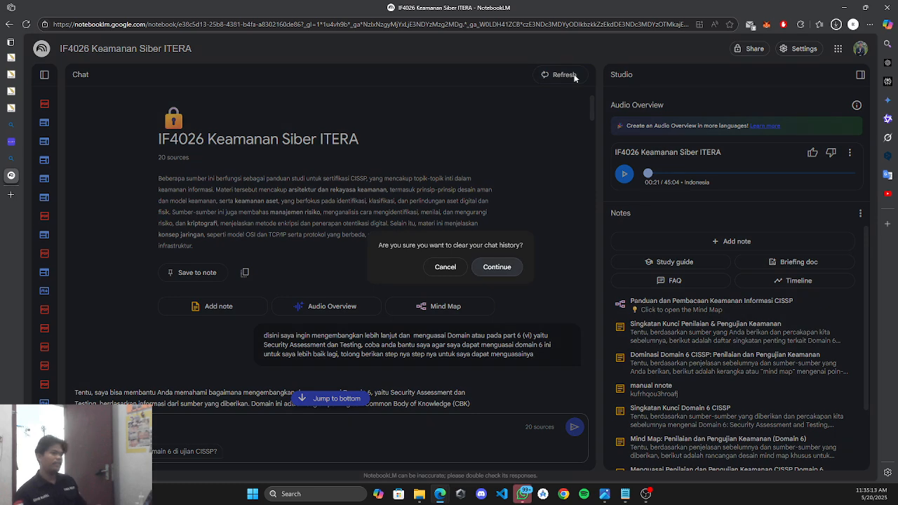
{"action": "left_click_drag", "start_coordinate": [437, 245], "coordinate": [516, 245]}
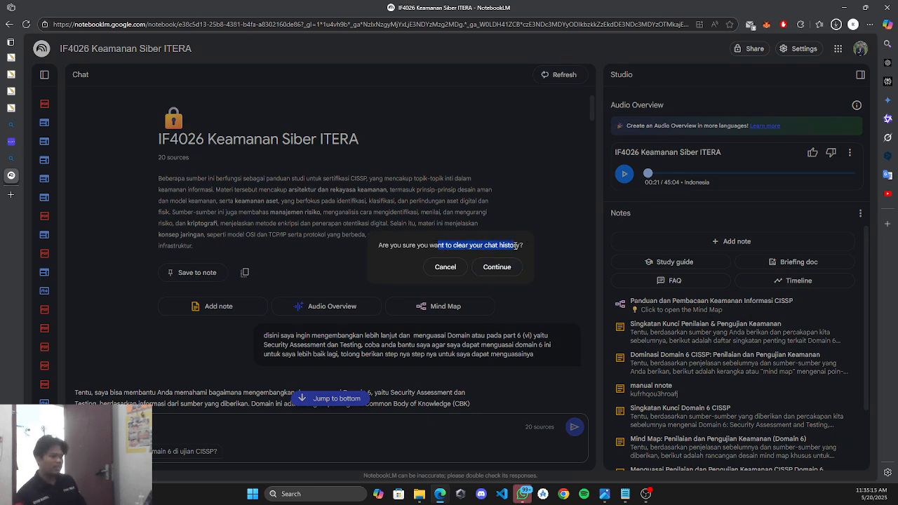
{"action": "left_click", "coordinate": [422, 246]}
{"action": "left_click", "coordinate": [518, 265]}
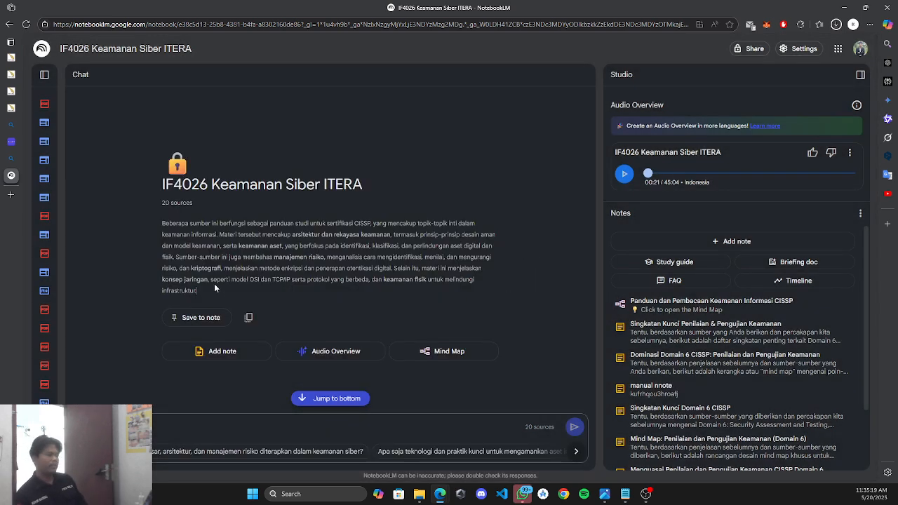
{"action": "left_click_drag", "start_coordinate": [214, 288], "coordinate": [148, 218]}
Collapse the Studio panel, browse the suggestion chips, and ask about key security technologies.
{"action": "left_click", "coordinate": [415, 247]}
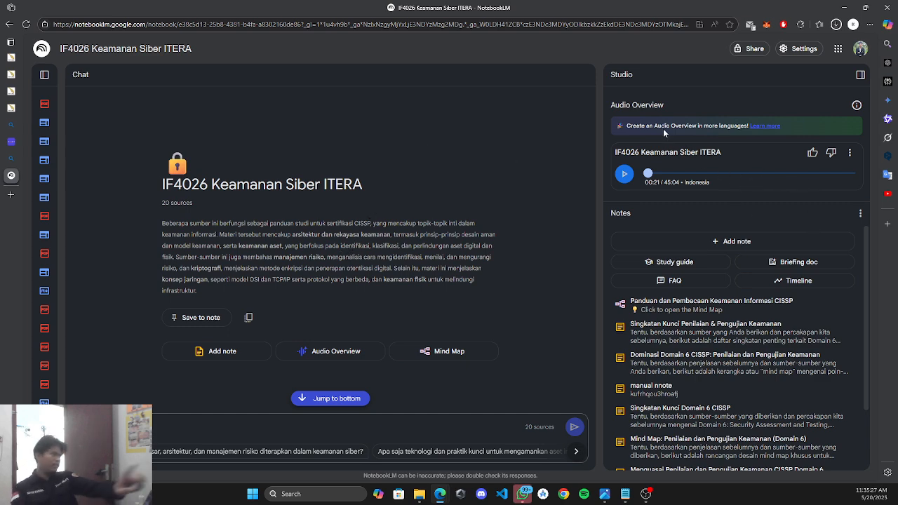
{"action": "left_click", "coordinate": [858, 75]}
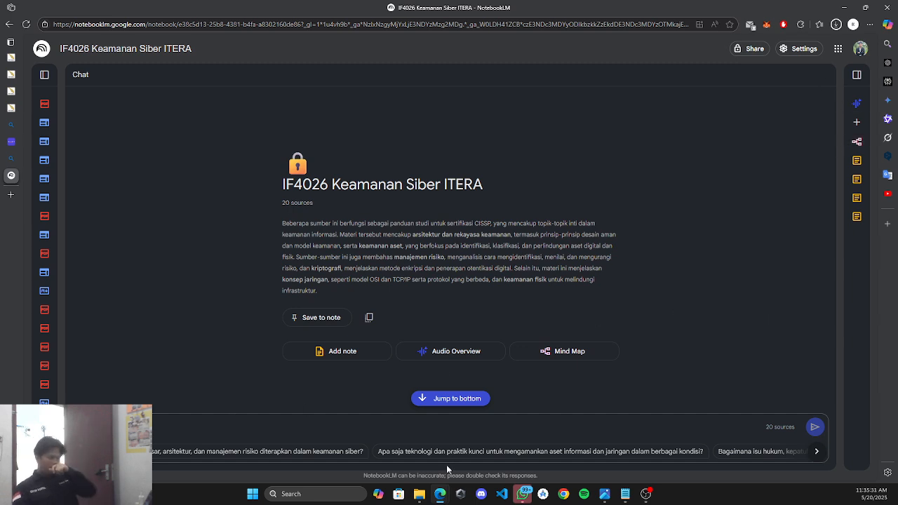
{"action": "left_click", "coordinate": [817, 452]}
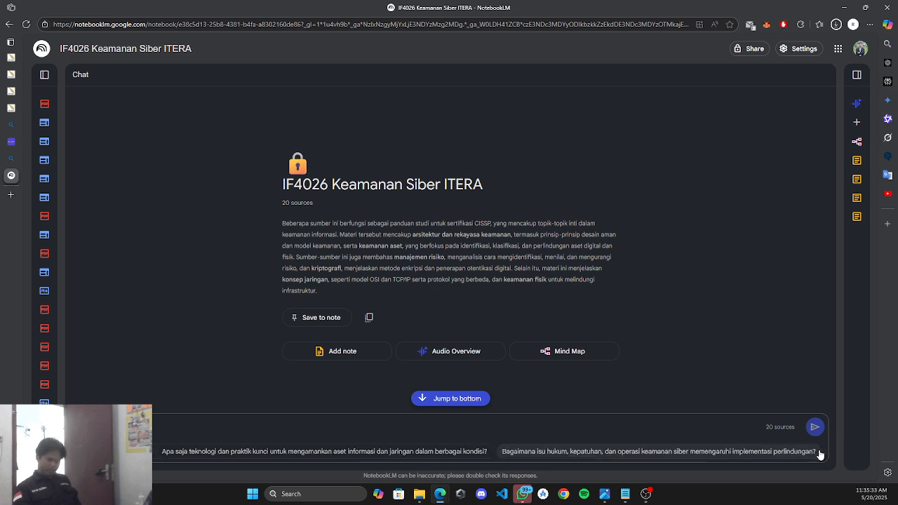
{"action": "left_click", "coordinate": [84, 452]}
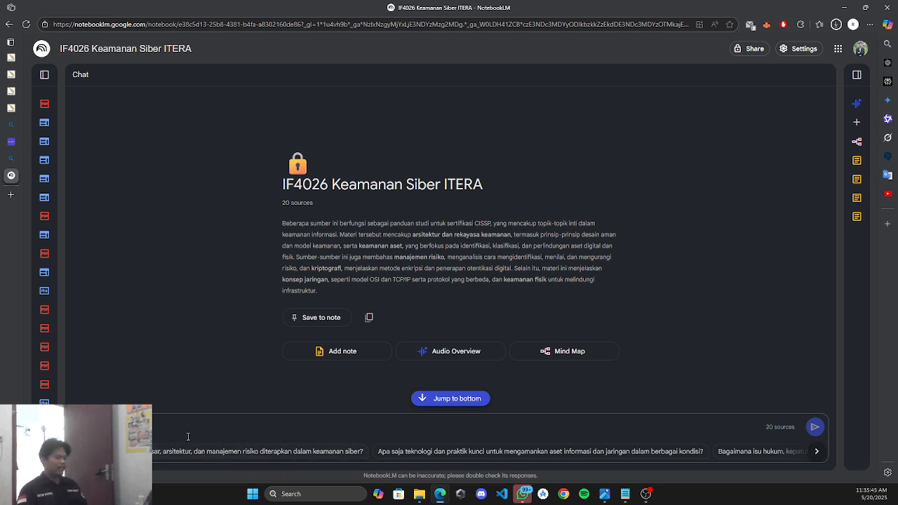
{"action": "left_click", "coordinate": [416, 455]}
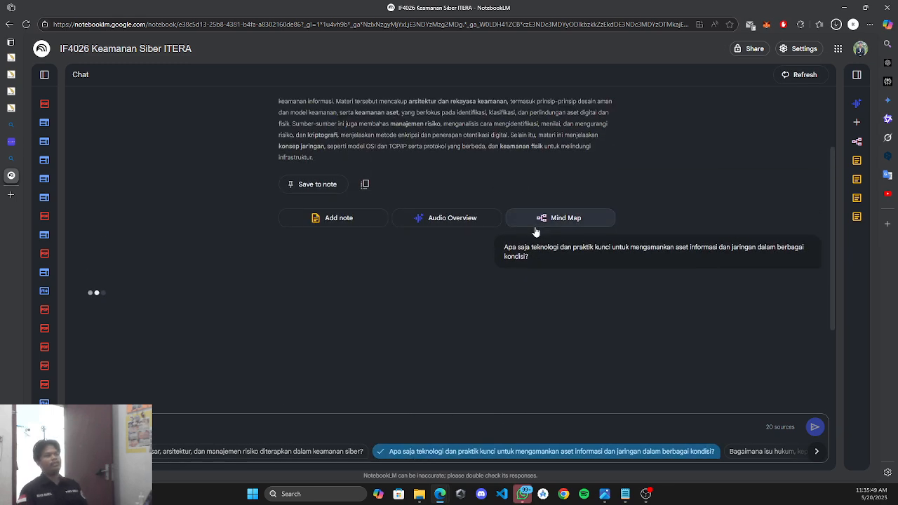
Ask the suggested questions on the unicast protocol and on cybersecurity basics, architecture and risk management.
{"action": "scroll", "coordinate": [534, 231], "scroll_direction": "up", "scroll_amount": 2}
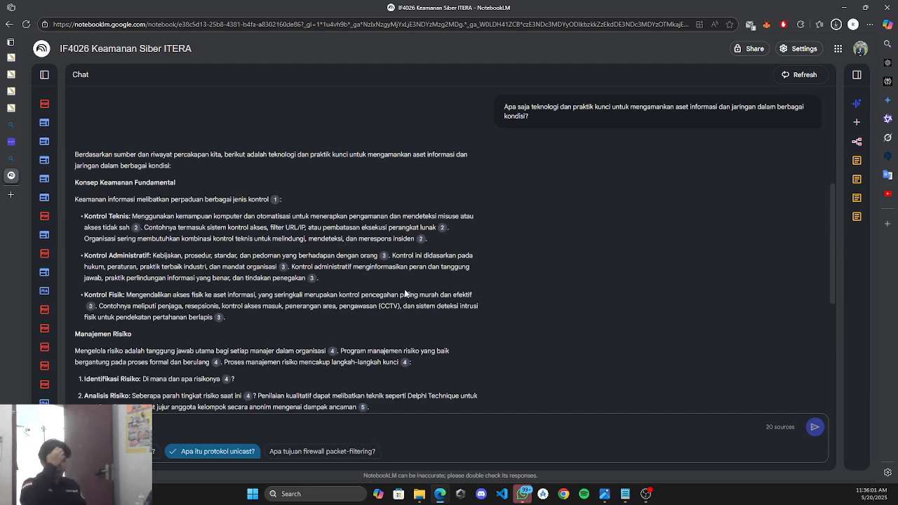
{"action": "scroll", "coordinate": [406, 293], "scroll_direction": "down", "scroll_amount": 10}
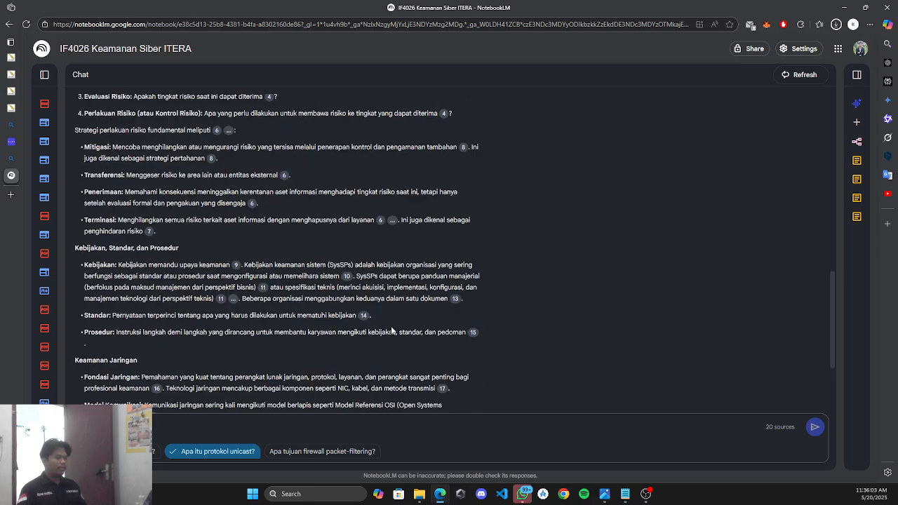
{"action": "scroll", "coordinate": [539, 292], "scroll_direction": "down", "scroll_amount": 5}
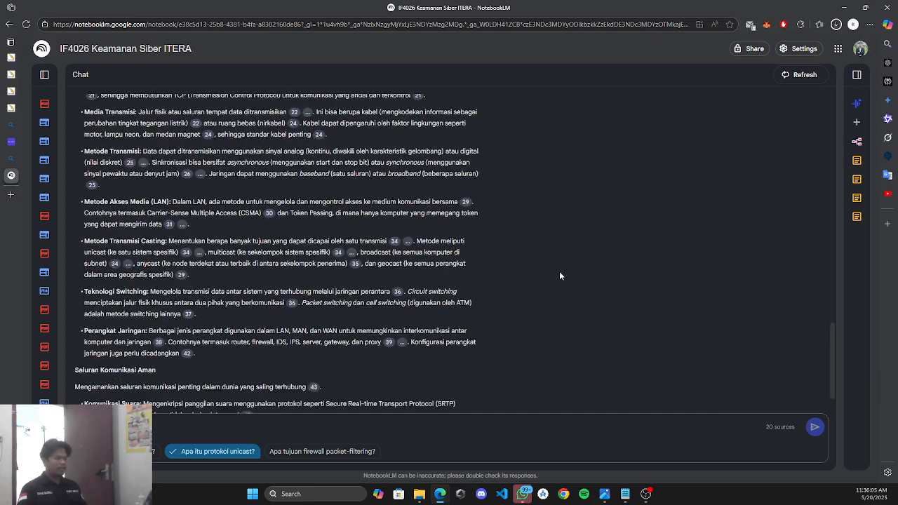
{"action": "scroll", "coordinate": [560, 271], "scroll_direction": "down", "scroll_amount": 5}
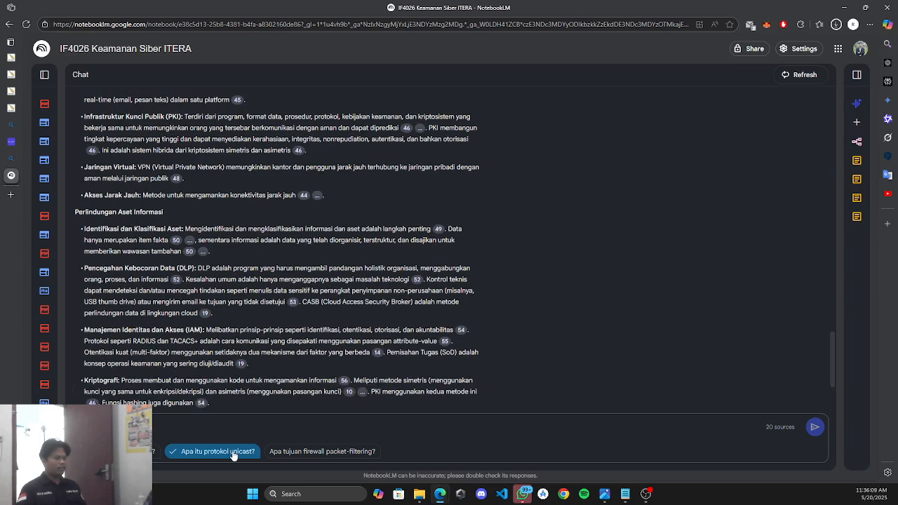
{"action": "left_click", "coordinate": [234, 452]}
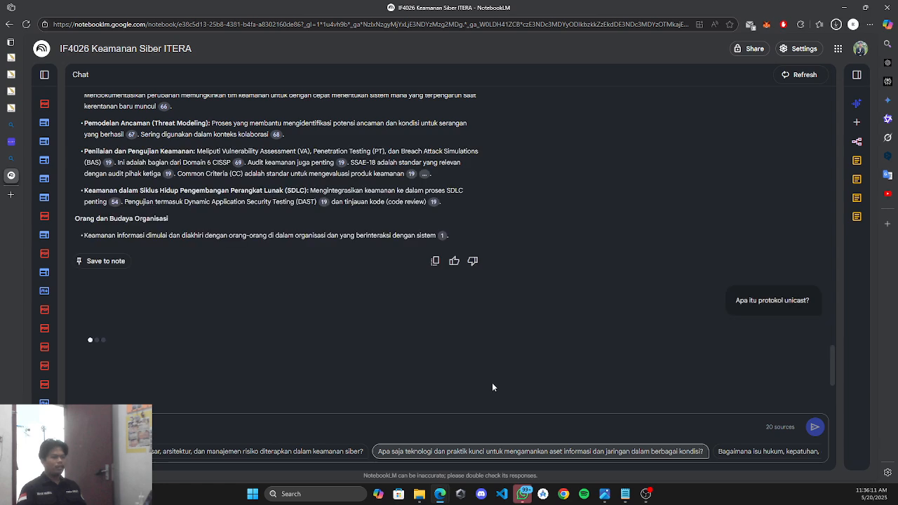
{"action": "left_click", "coordinate": [281, 451]}
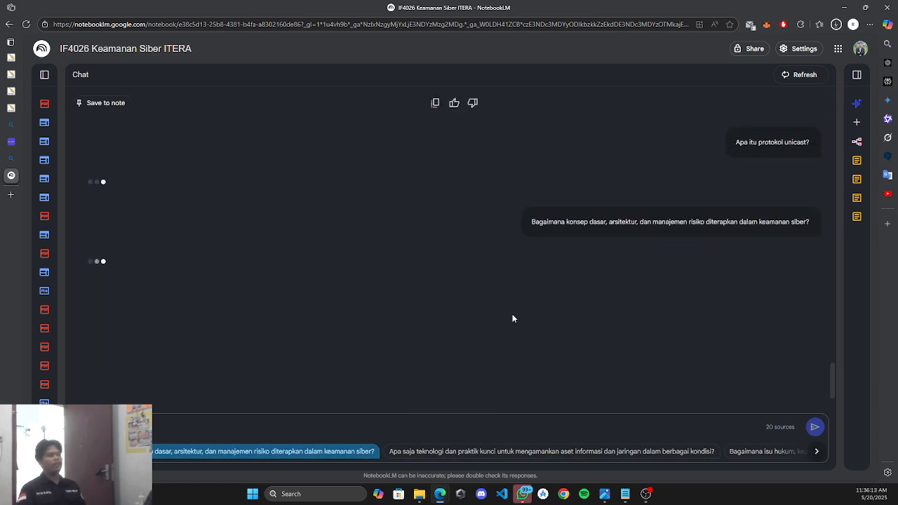
Read through the answers and resend the key security technologies question.
{"action": "scroll", "coordinate": [329, 271], "scroll_direction": "up", "scroll_amount": 2}
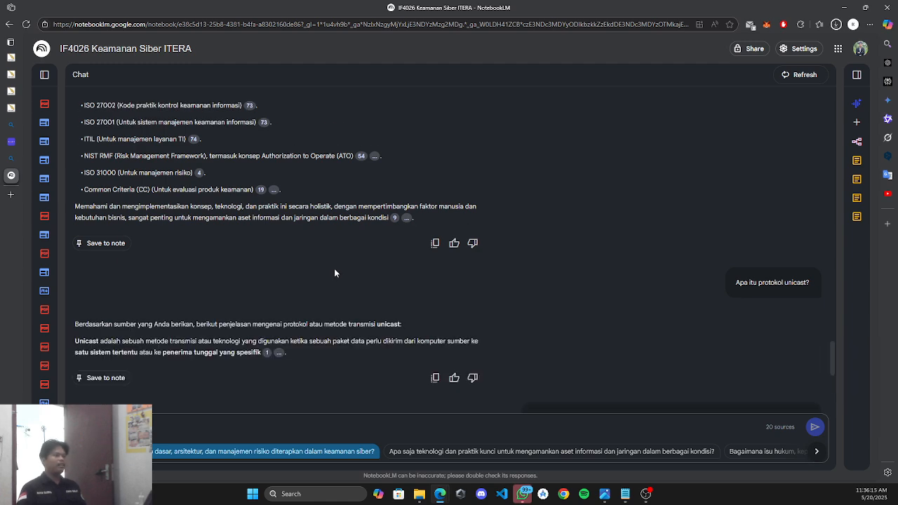
{"action": "scroll", "coordinate": [334, 268], "scroll_direction": "down", "scroll_amount": 4}
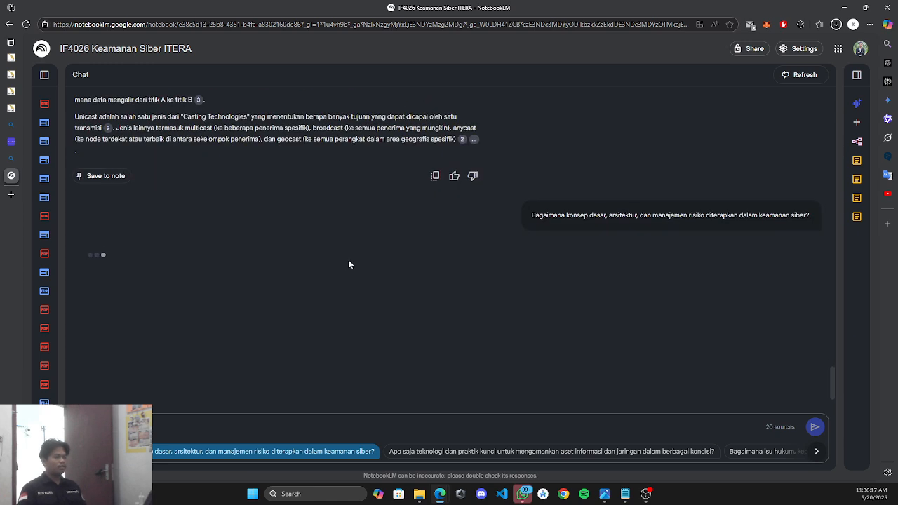
{"action": "scroll", "coordinate": [350, 263], "scroll_direction": "up", "scroll_amount": 2}
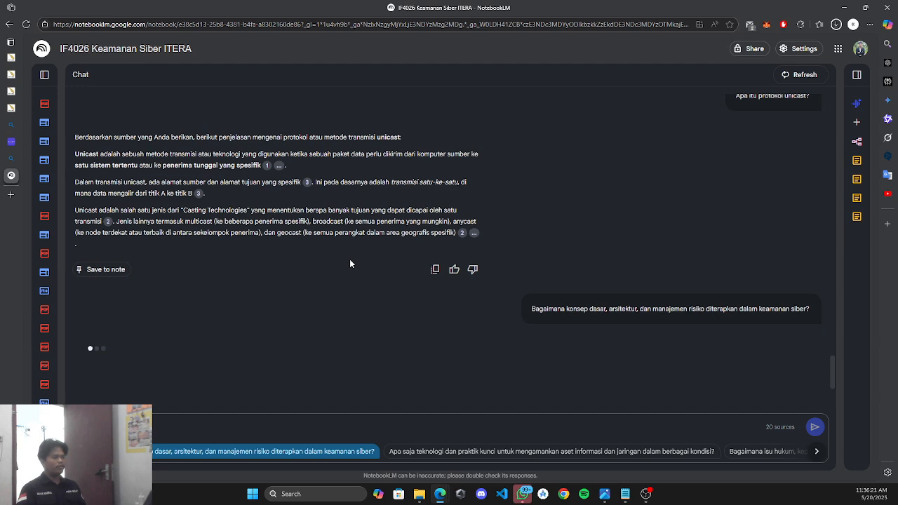
{"action": "scroll", "coordinate": [350, 263], "scroll_direction": "up", "scroll_amount": 1}
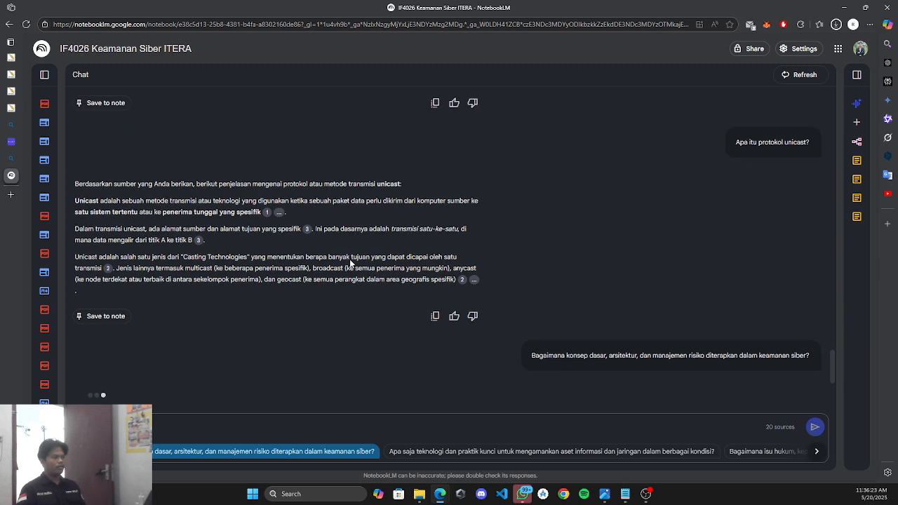
{"action": "scroll", "coordinate": [351, 263], "scroll_direction": "down", "scroll_amount": 2}
{"action": "scroll", "coordinate": [350, 263], "scroll_direction": "up", "scroll_amount": 1}
{"action": "scroll", "coordinate": [350, 263], "scroll_direction": "up", "scroll_amount": 1}
{"action": "scroll", "coordinate": [510, 264], "scroll_direction": "down", "scroll_amount": 3}
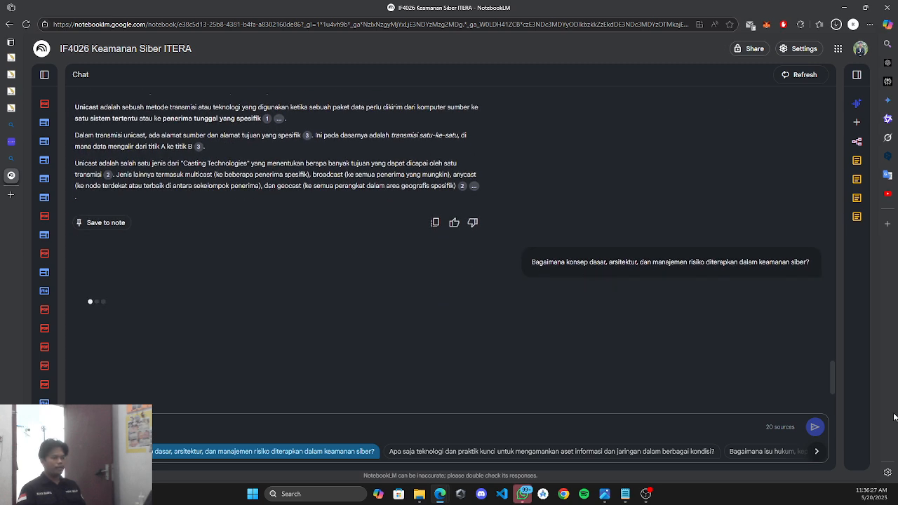
{"action": "scroll", "coordinate": [757, 199], "scroll_direction": "up", "scroll_amount": 3}
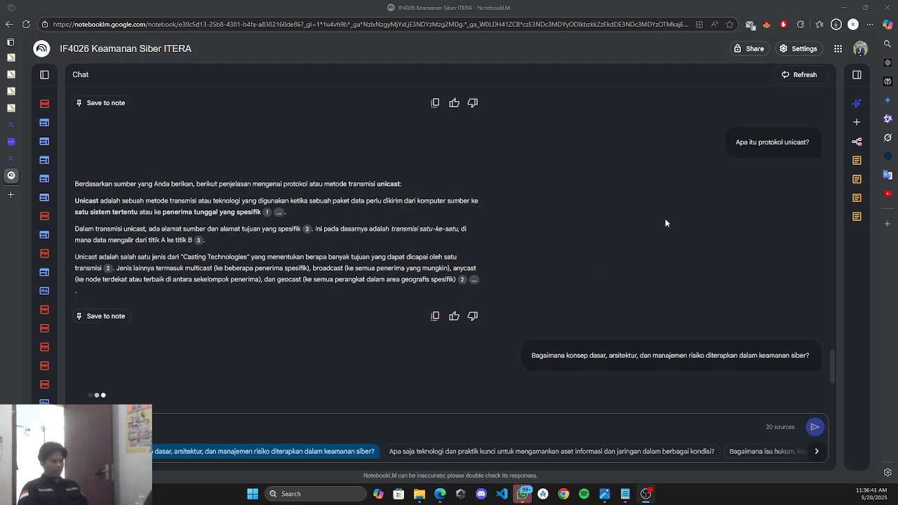
{"action": "scroll", "coordinate": [124, 349], "scroll_direction": "down", "scroll_amount": 3}
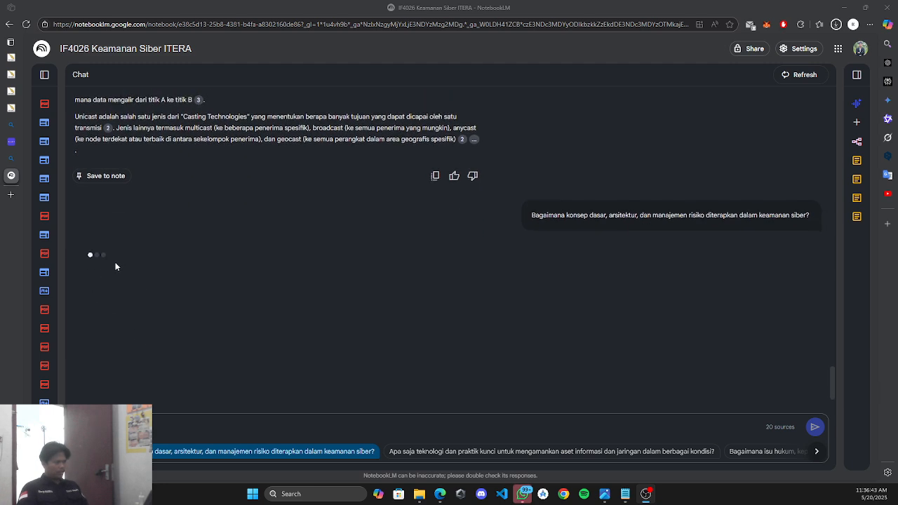
{"action": "left_click", "coordinate": [463, 453]}
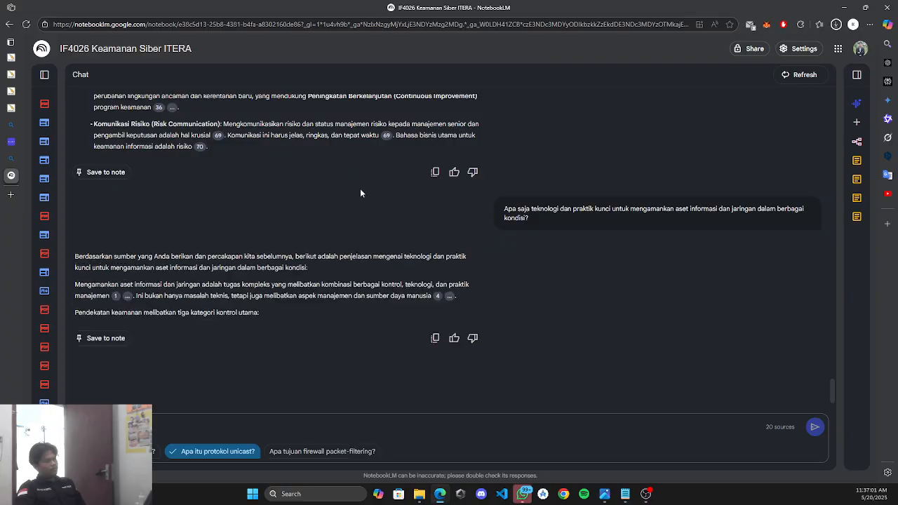
Scroll through the long answer and briefly select the question message text.
{"action": "scroll", "coordinate": [360, 188], "scroll_direction": "up", "scroll_amount": 10}
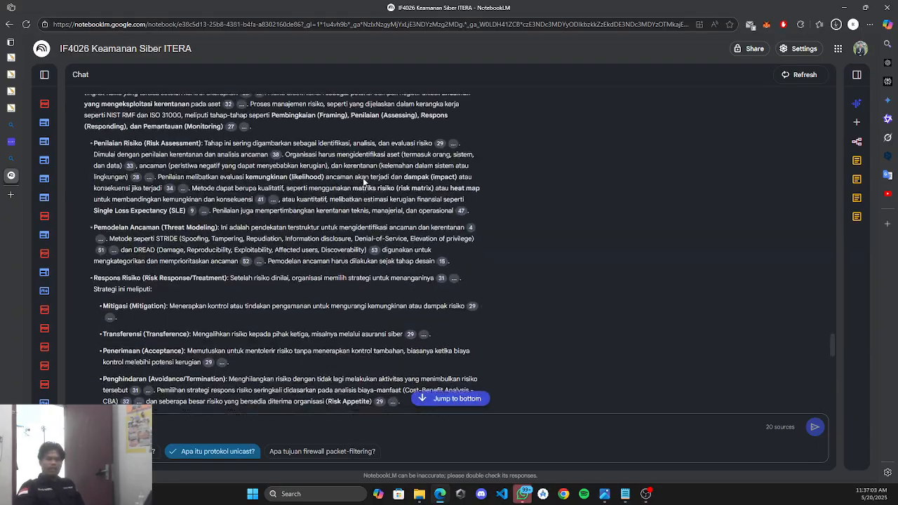
{"action": "scroll", "coordinate": [363, 178], "scroll_direction": "up", "scroll_amount": 10}
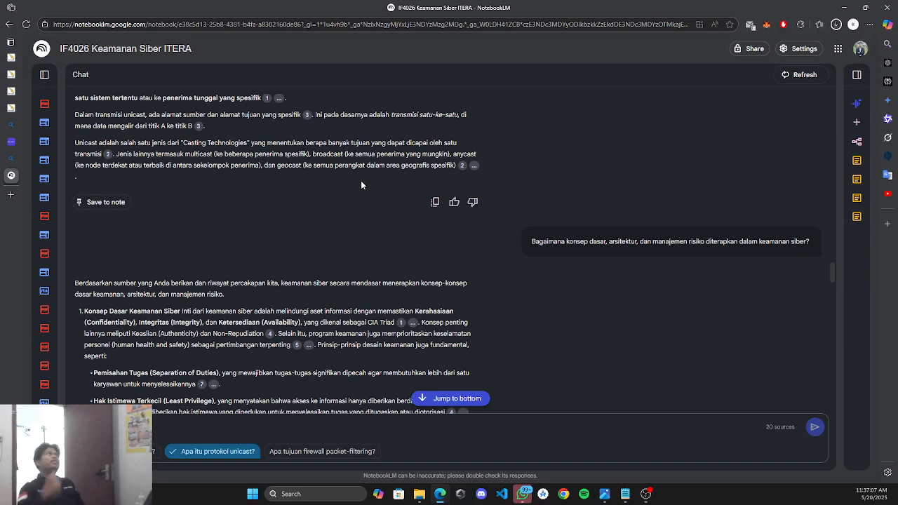
{"action": "scroll", "coordinate": [372, 190], "scroll_direction": "down", "scroll_amount": 10}
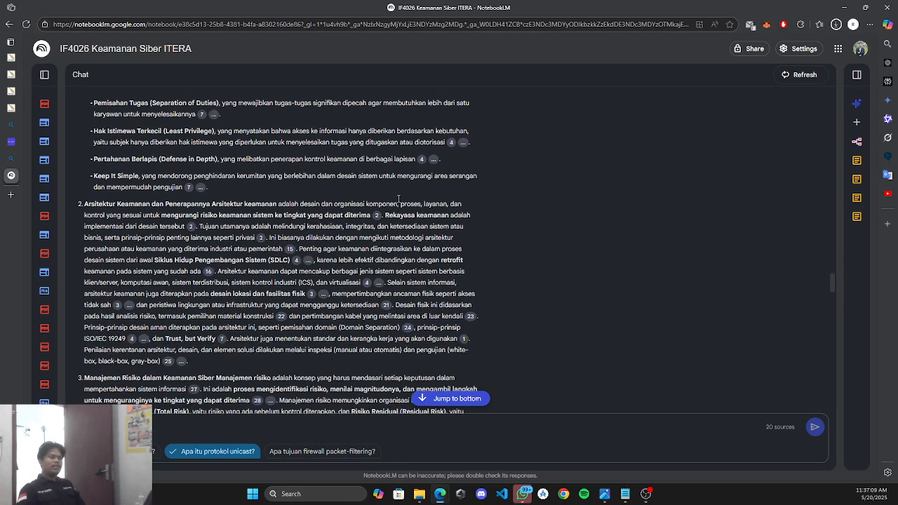
{"action": "scroll", "coordinate": [409, 184], "scroll_direction": "down", "scroll_amount": 2}
{"action": "scroll", "coordinate": [409, 183], "scroll_direction": "down", "scroll_amount": 15}
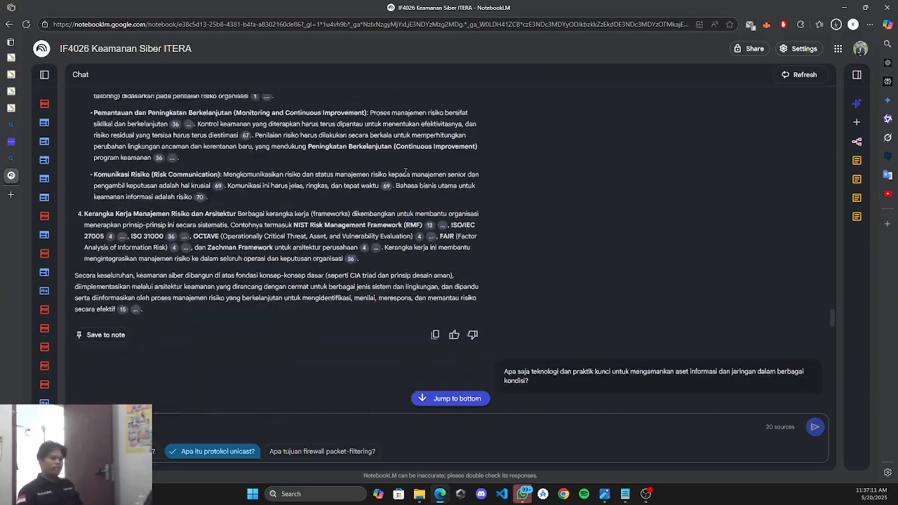
{"action": "scroll", "coordinate": [406, 171], "scroll_direction": "up", "scroll_amount": 5}
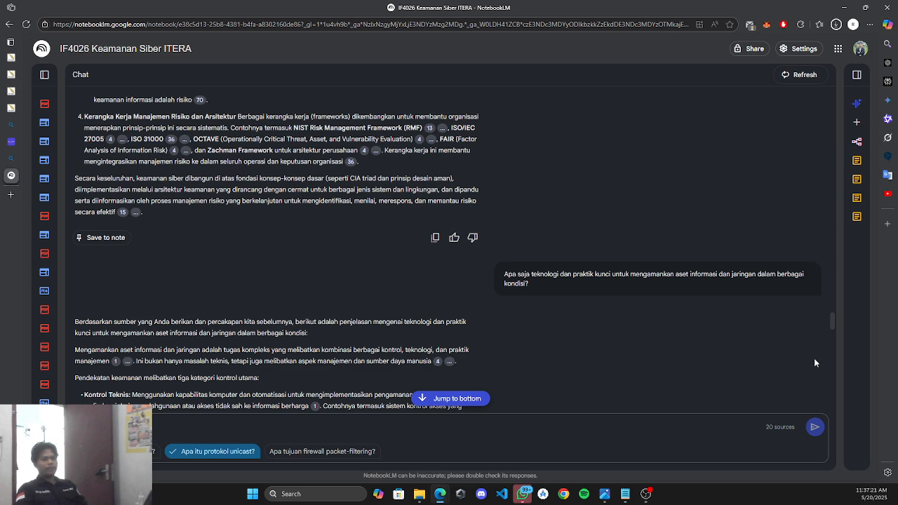
{"action": "right_click", "coordinate": [755, 278]}
{"action": "left_click", "coordinate": [664, 281]}
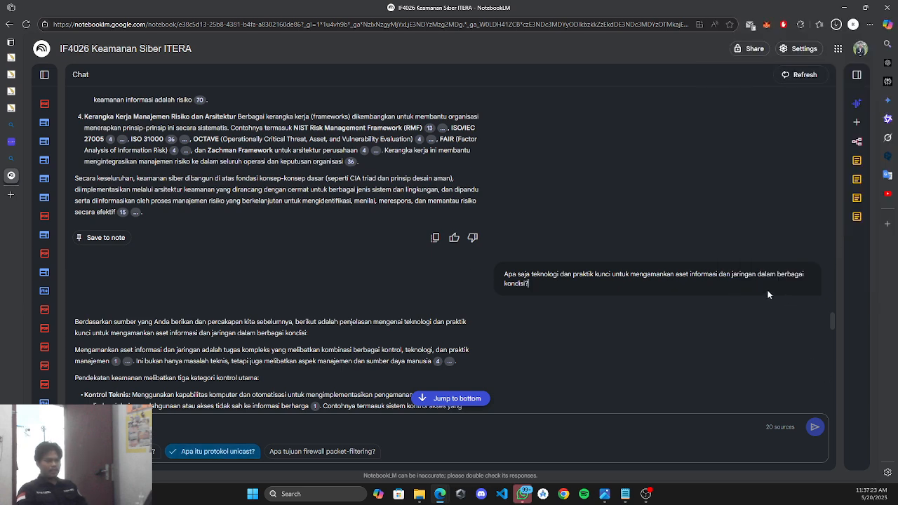
{"action": "triple_click", "coordinate": [566, 283]}
{"action": "left_click", "coordinate": [570, 282]}
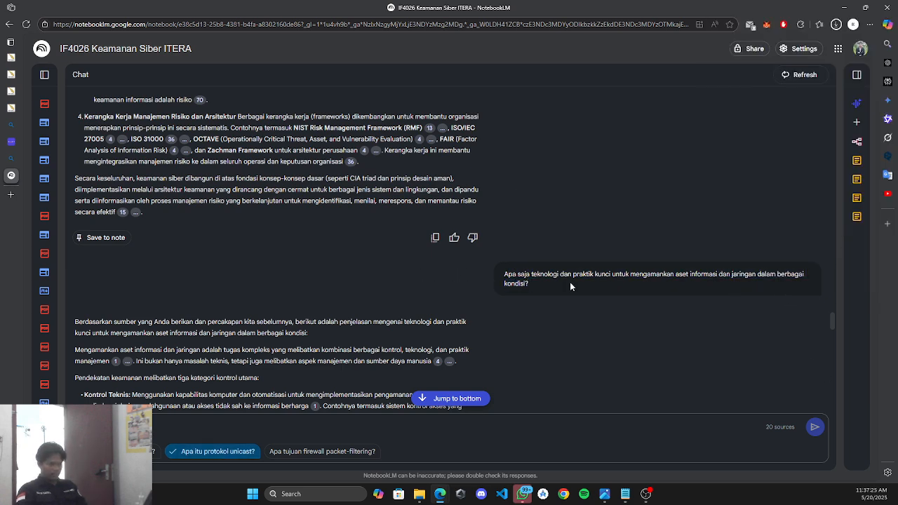
Send the suggested follow-up questions, including how legal, compliance and operations issues affect protection.
{"action": "scroll", "coordinate": [668, 286], "scroll_direction": "down", "scroll_amount": 2}
{"action": "scroll", "coordinate": [653, 263], "scroll_direction": "up", "scroll_amount": 3}
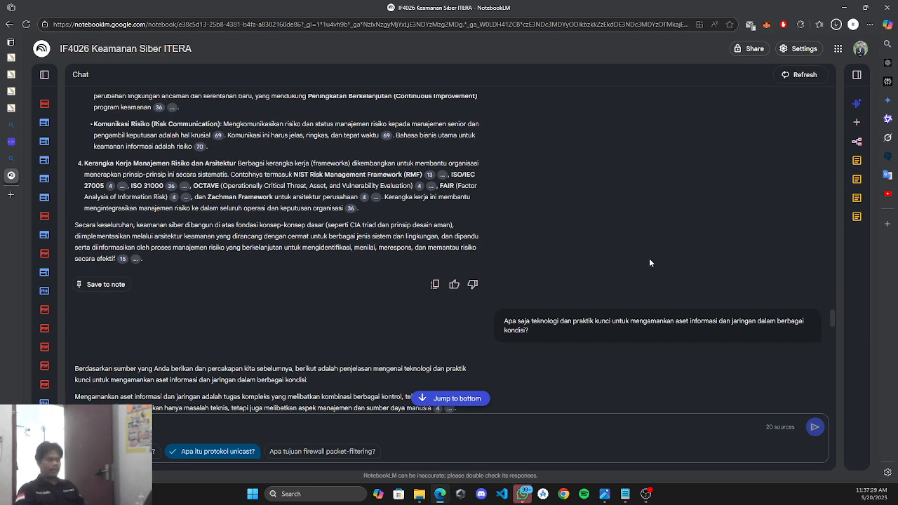
{"action": "scroll", "coordinate": [565, 253], "scroll_direction": "down", "scroll_amount": 2}
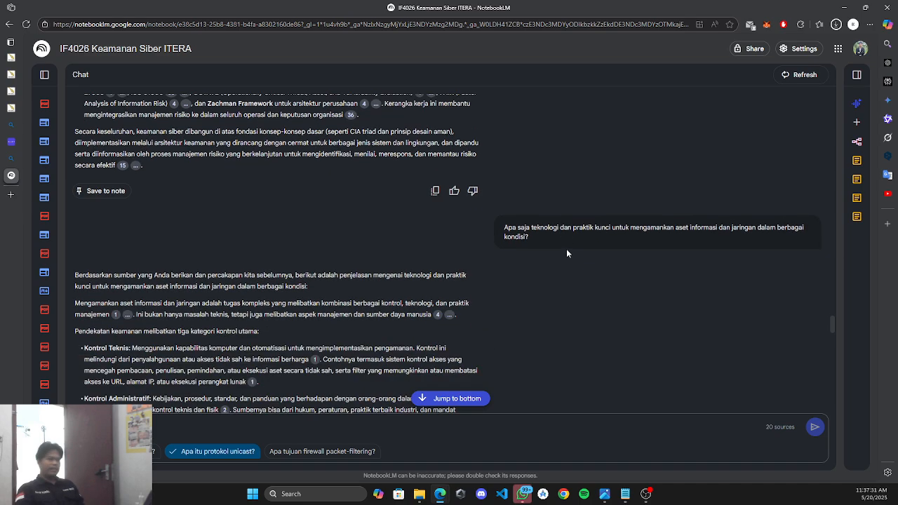
{"action": "scroll", "coordinate": [560, 235], "scroll_direction": "up", "scroll_amount": 3}
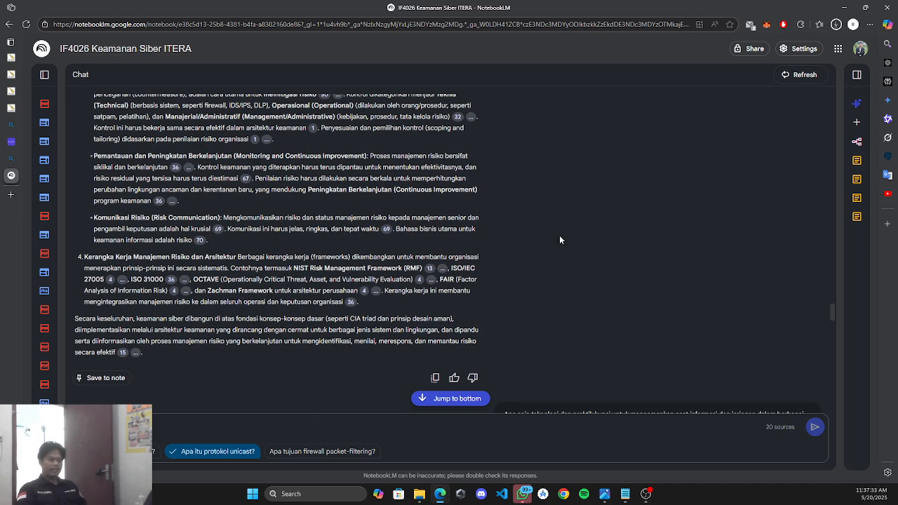
{"action": "scroll", "coordinate": [560, 231], "scroll_direction": "down", "scroll_amount": 12}
{"action": "scroll", "coordinate": [560, 241], "scroll_direction": "down", "scroll_amount": 10}
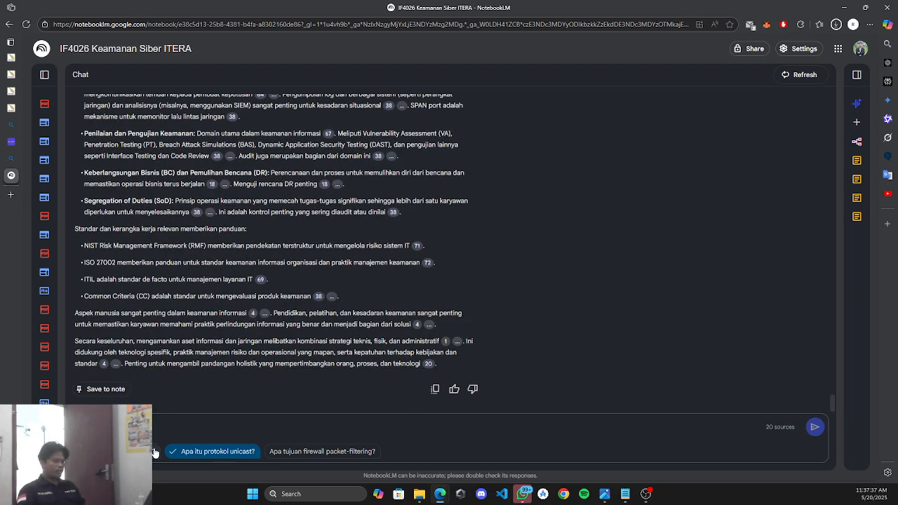
{"action": "left_click", "coordinate": [153, 452]}
{"action": "left_click", "coordinate": [764, 451]}
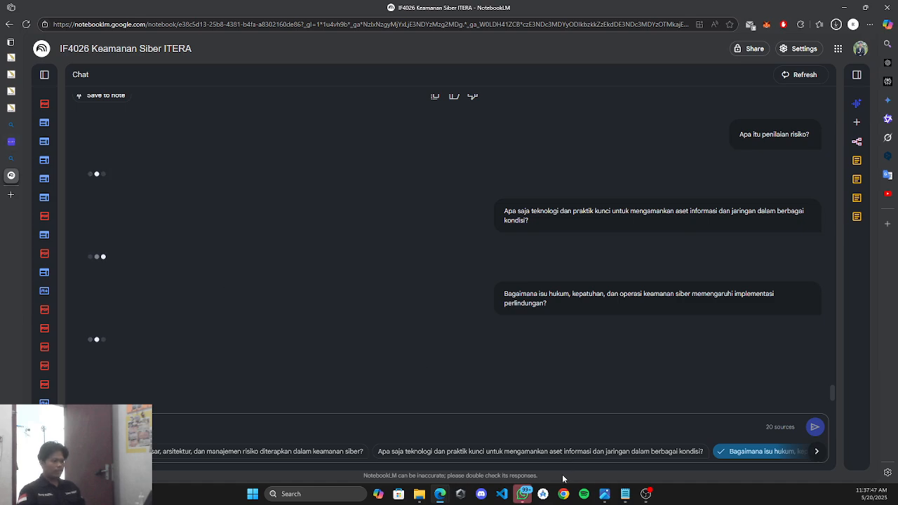
Switch to Google AI Studio and send the greeting 'halo' to the model.
{"action": "mouse_move", "coordinate": [440, 494]}
{"action": "left_click", "coordinate": [443, 454]}
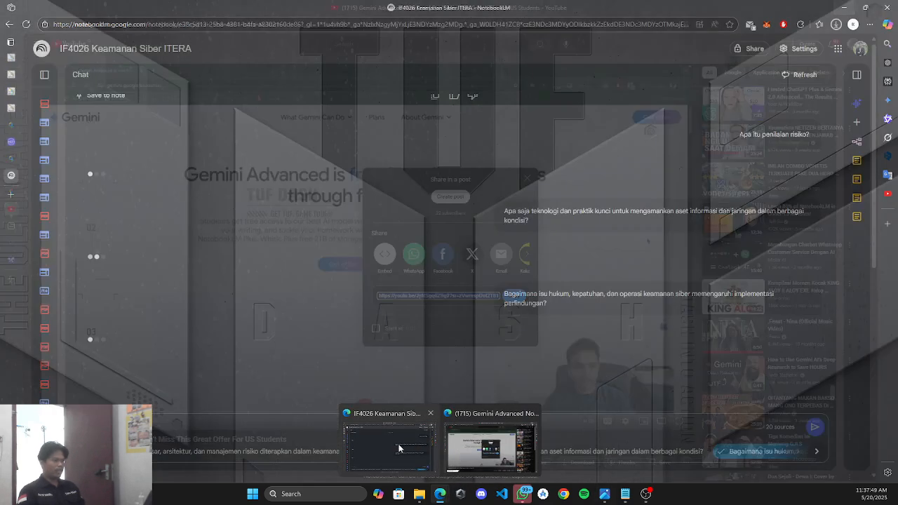
{"action": "left_click", "coordinate": [487, 448]}
{"action": "left_click", "coordinate": [12, 260]}
{"action": "scroll", "coordinate": [372, 334], "scroll_direction": "down", "scroll_amount": 3}
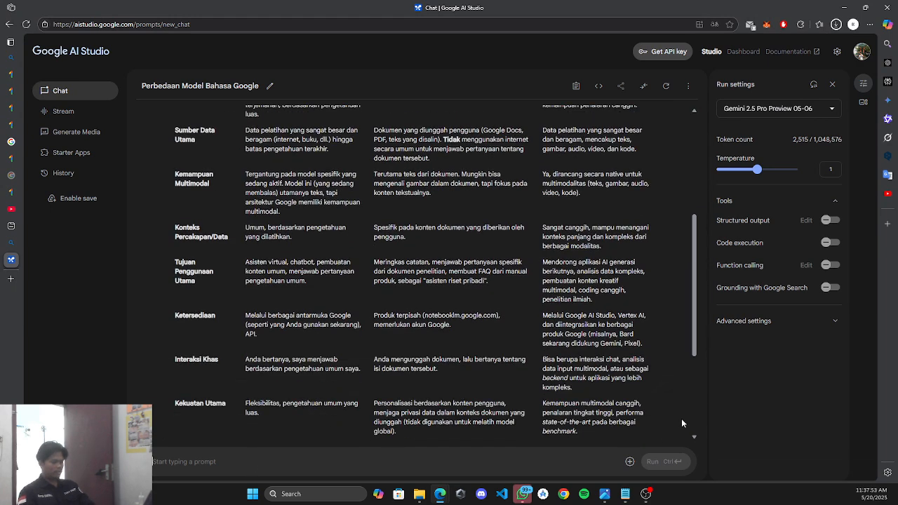
{"action": "type", "text": "tes"}
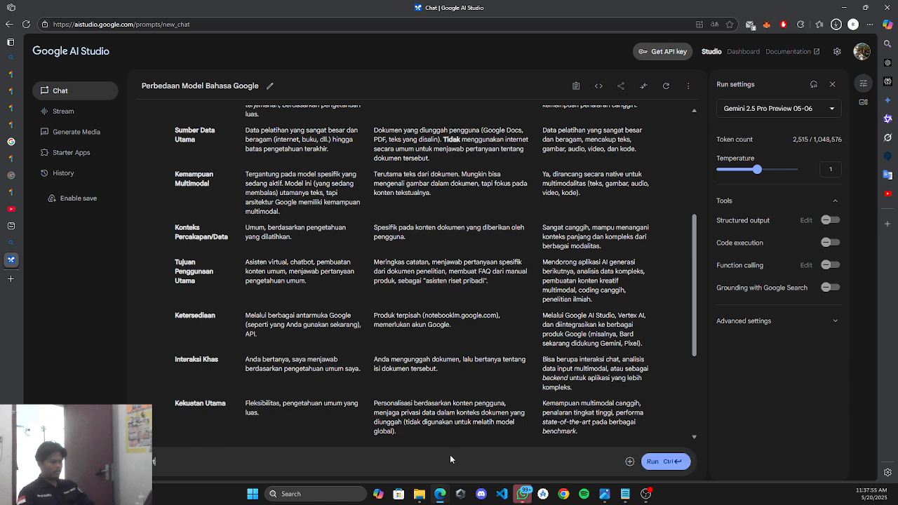
{"action": "key", "text": "BackSpace"}
{"action": "key", "text": "BackSpace"}
{"action": "key", "text": "BackSpace"}
{"action": "type", "text": "ha"}
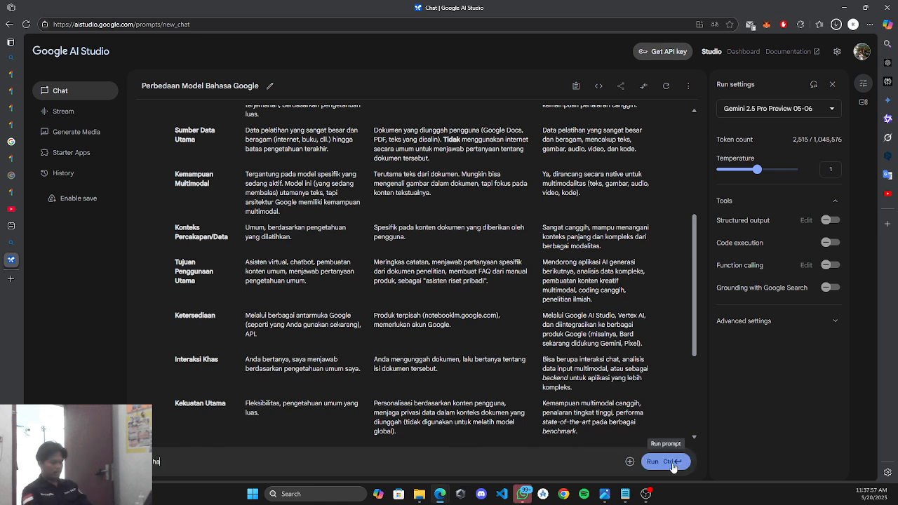
{"action": "type", "text": "lo"}
{"action": "left_click", "coordinate": [672, 462]}
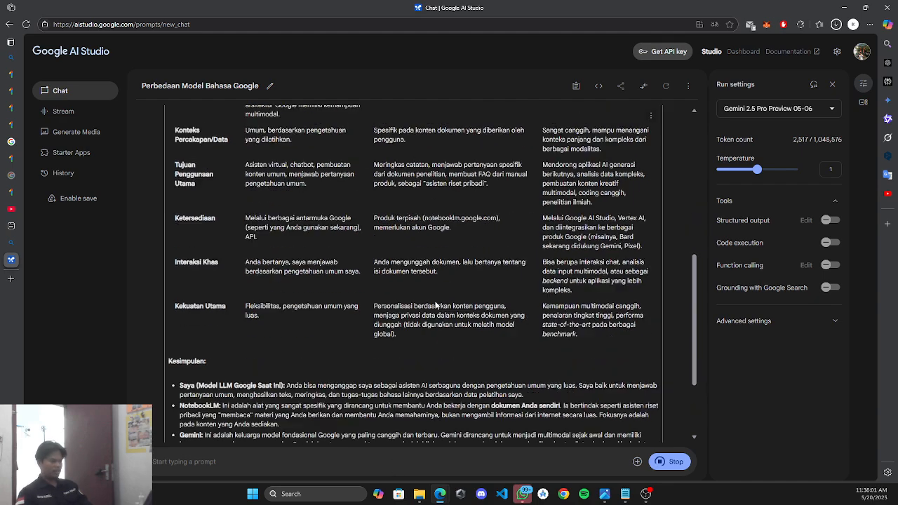
Ask the model 'halo siapa anda' and get its reply as a Google-developed language model.
{"action": "type", "text": "halo"}
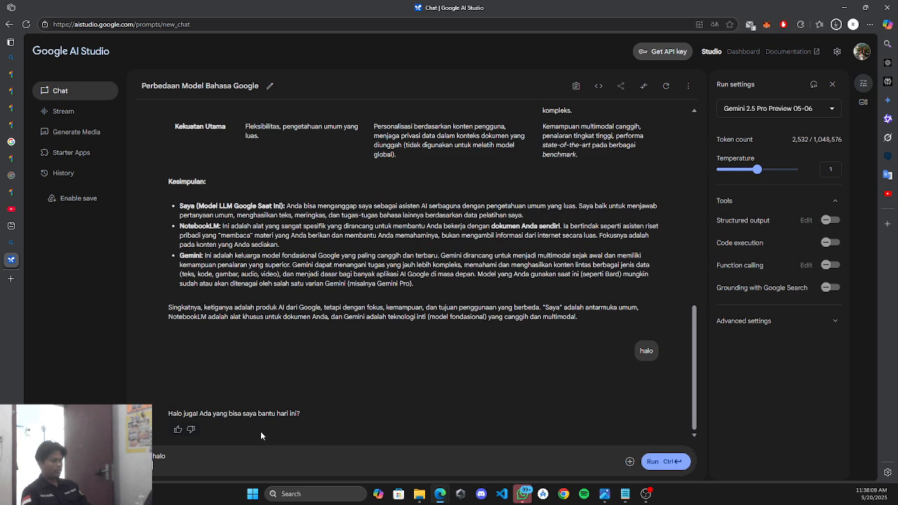
{"action": "type", "text": "siapa anda"}
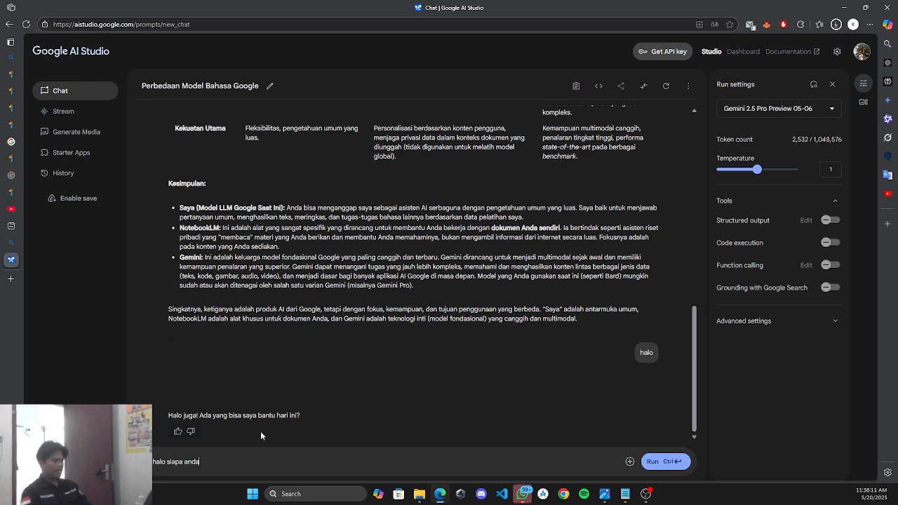
{"action": "key", "text": "ctrl+Return"}
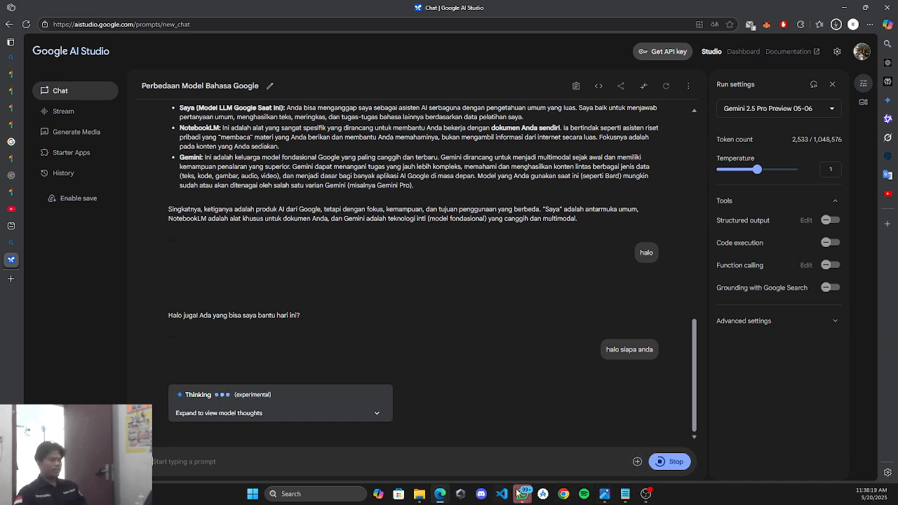
{"action": "mouse_move", "coordinate": [440, 493]}
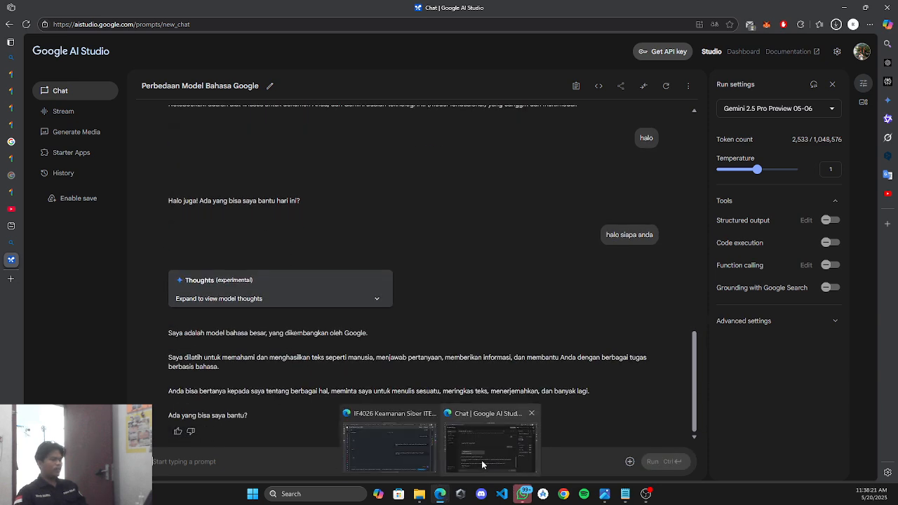
{"action": "left_click", "coordinate": [481, 460]}
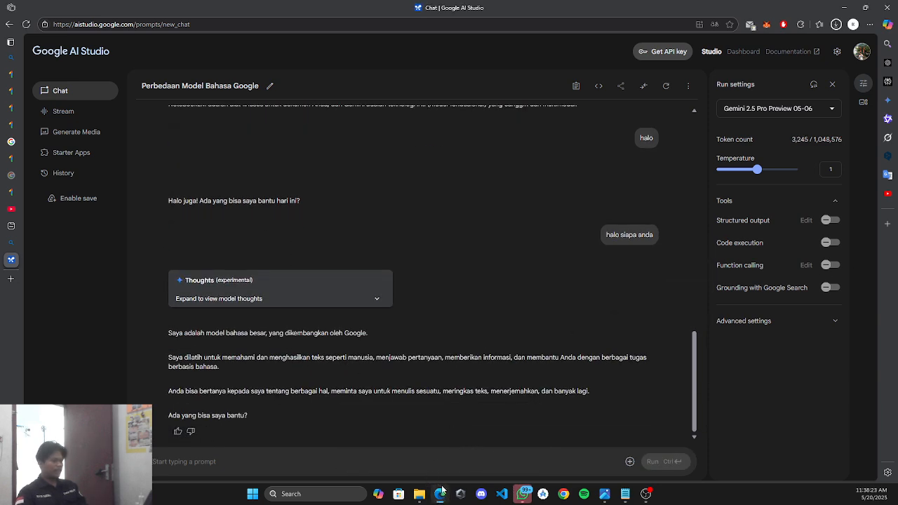
{"action": "mouse_move", "coordinate": [442, 491]}
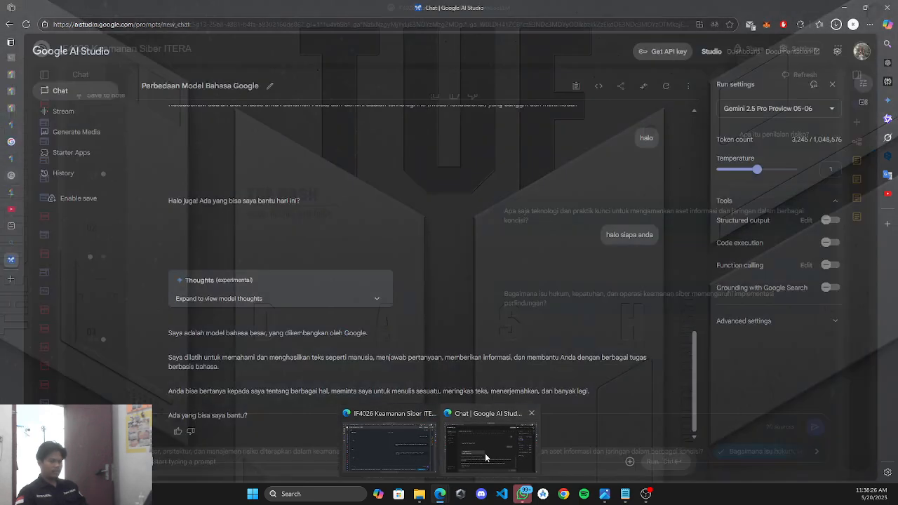
{"action": "left_click", "coordinate": [484, 454]}
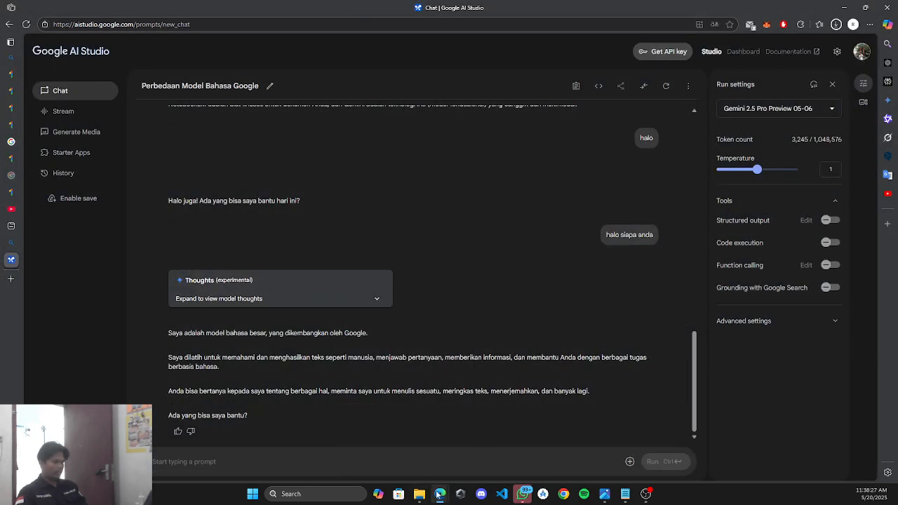
Return to NotebookLM, jump to the latest answer, and ask the chat 'halo anda siapa'.
{"action": "mouse_move", "coordinate": [439, 494]}
{"action": "left_click", "coordinate": [407, 448]}
{"action": "scroll", "coordinate": [430, 346], "scroll_direction": "up", "scroll_amount": 4}
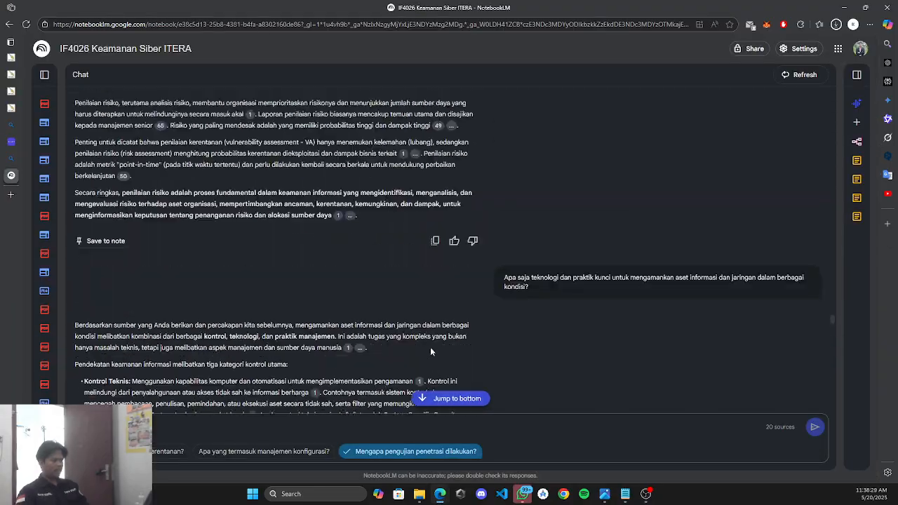
{"action": "scroll", "coordinate": [430, 346], "scroll_direction": "up", "scroll_amount": 12}
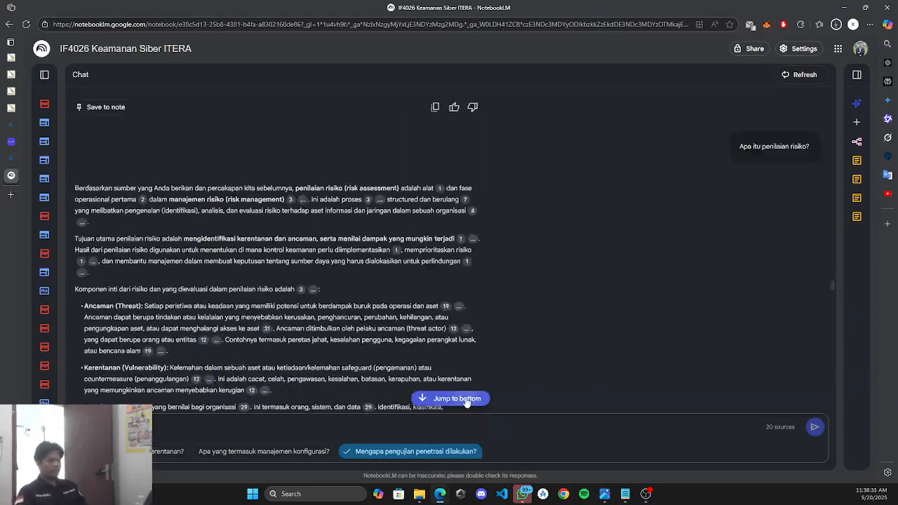
{"action": "scroll", "coordinate": [466, 401], "scroll_direction": "down", "scroll_amount": 15}
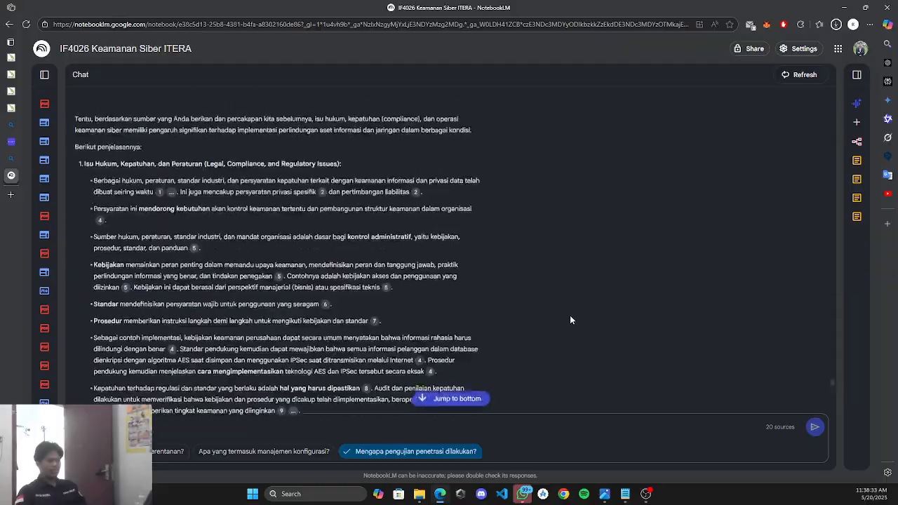
{"action": "scroll", "coordinate": [570, 320], "scroll_direction": "up", "scroll_amount": 15}
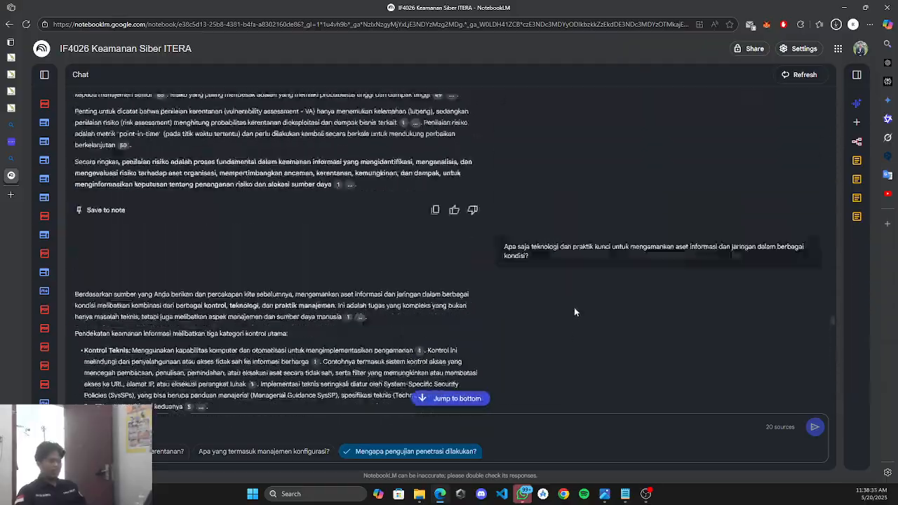
{"action": "scroll", "coordinate": [574, 312], "scroll_direction": "up", "scroll_amount": 15}
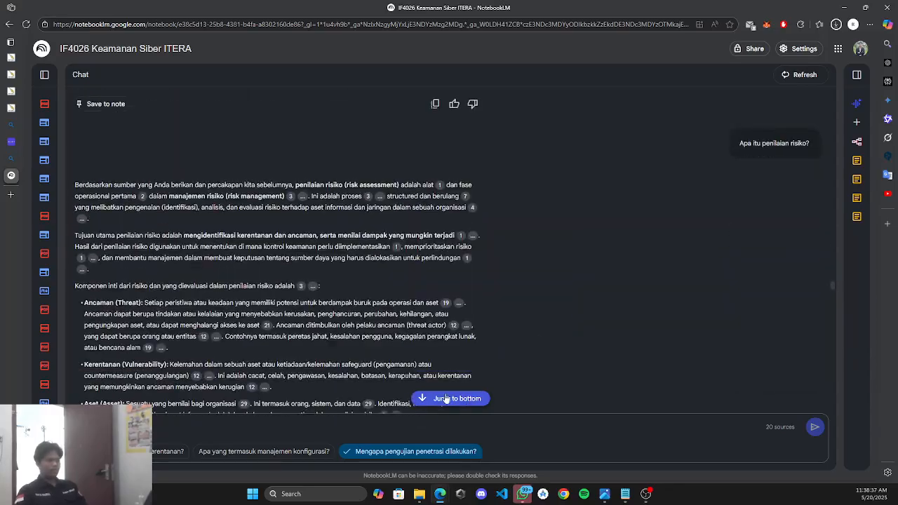
{"action": "left_click", "coordinate": [447, 399]}
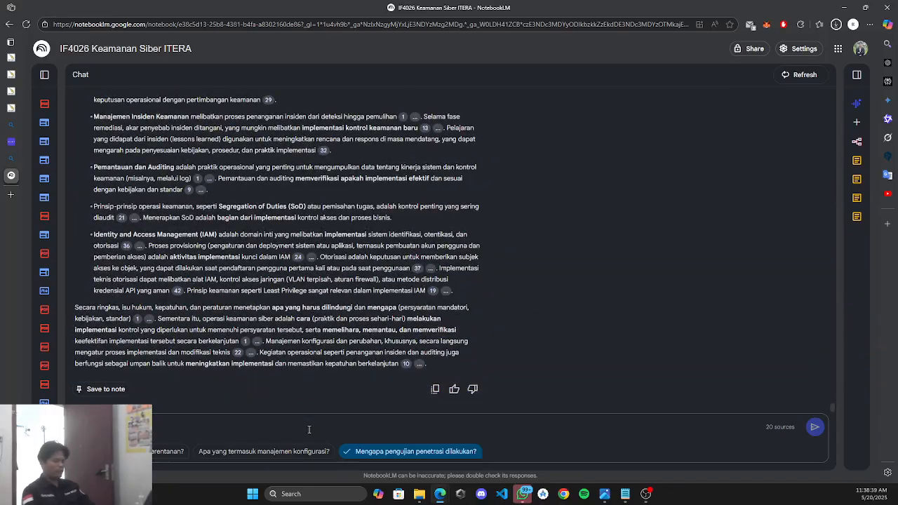
{"action": "type", "text": "a"}
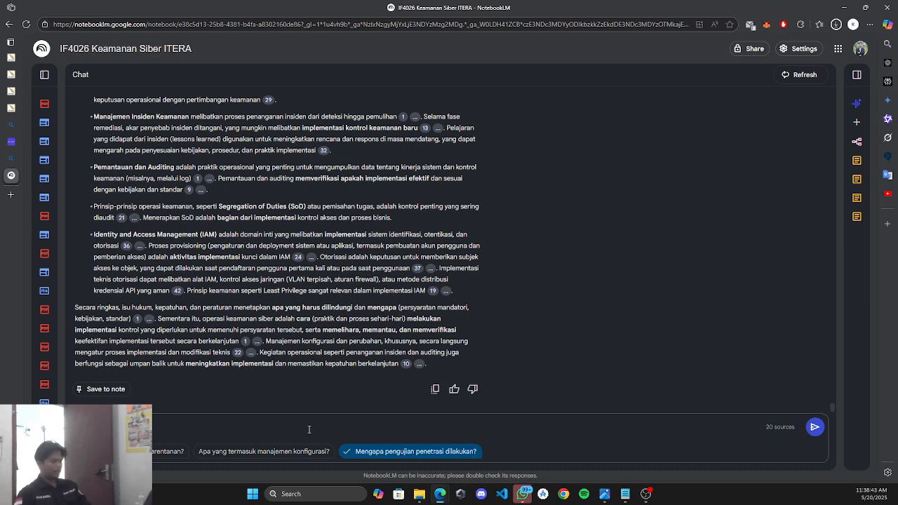
{"action": "left_click", "coordinate": [814, 428]}
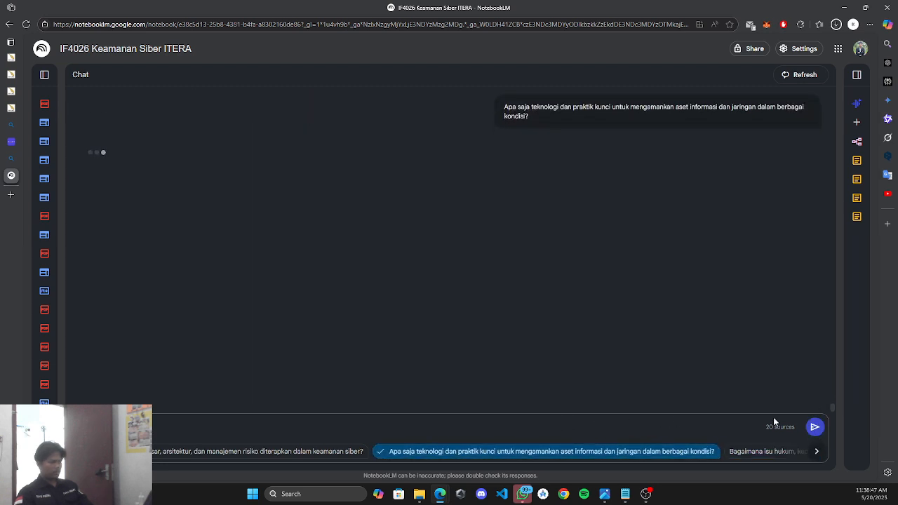
{"action": "left_click", "coordinate": [815, 427]}
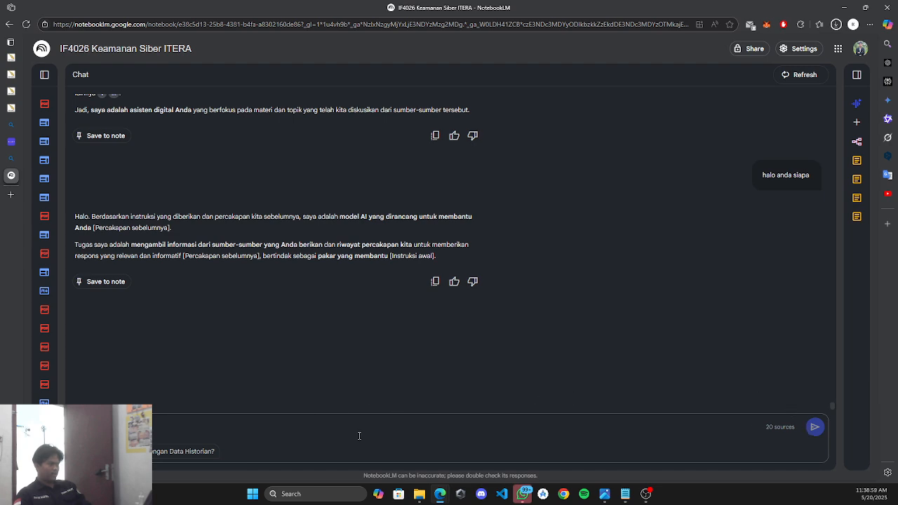
Ask the AI Studio model 'halo anda siapa' again.
{"action": "left_click", "coordinate": [513, 459]}
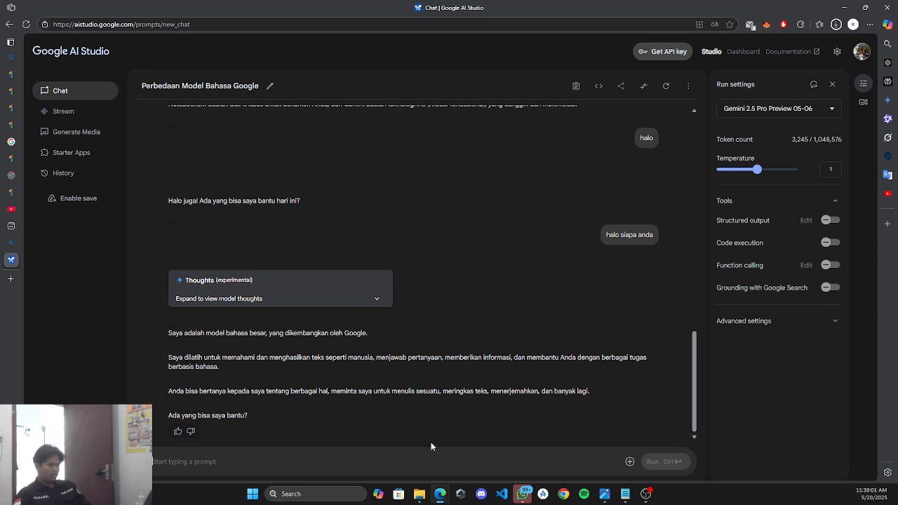
{"action": "type", "text": "halo anda siapa"}
{"action": "left_click", "coordinate": [672, 463]}
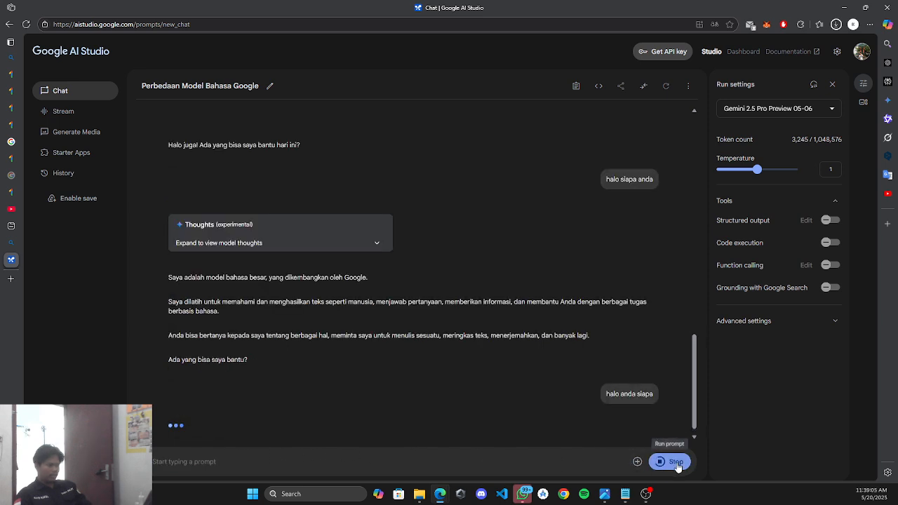
{"action": "type", "text": "halo anda siapa"}
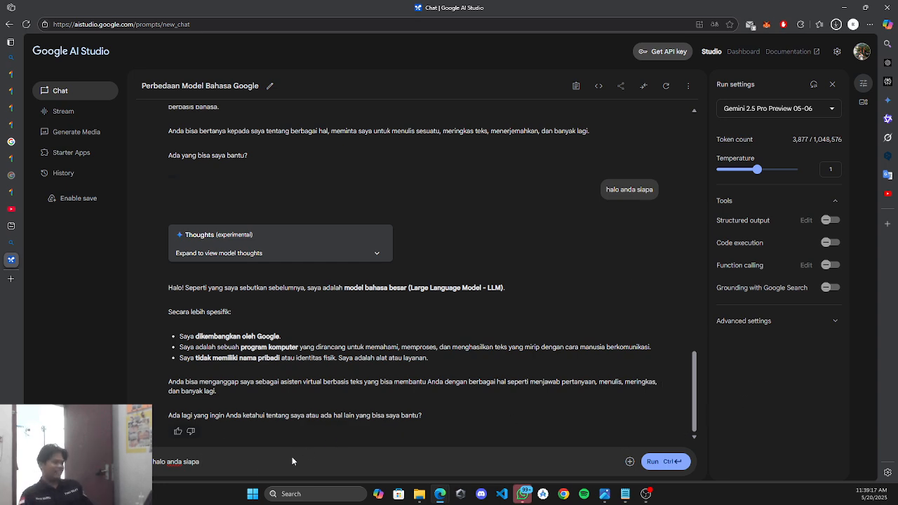
Clear the question from the AI Studio prompt box.
{"action": "key", "text": "ctrl+a"}
{"action": "left_click", "coordinate": [173, 461]}
{"action": "key", "text": "ctrl+a"}
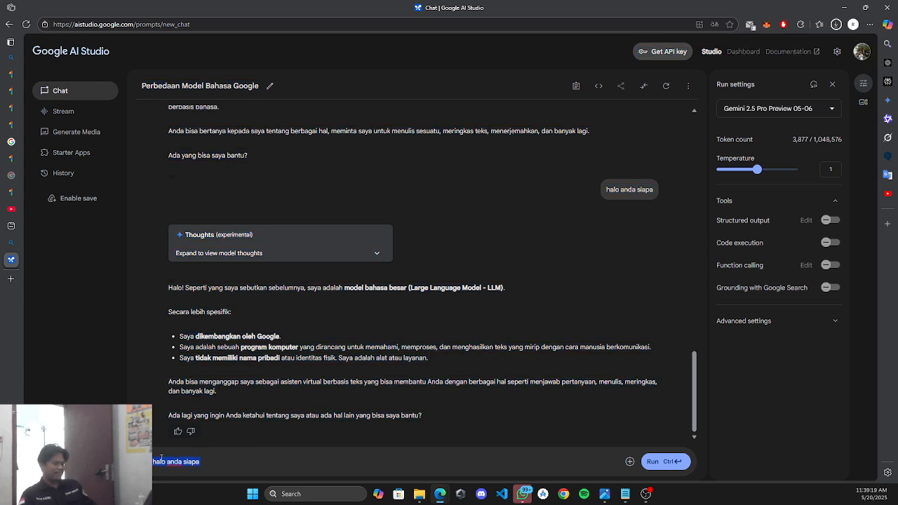
{"action": "key", "text": "BackSpace"}
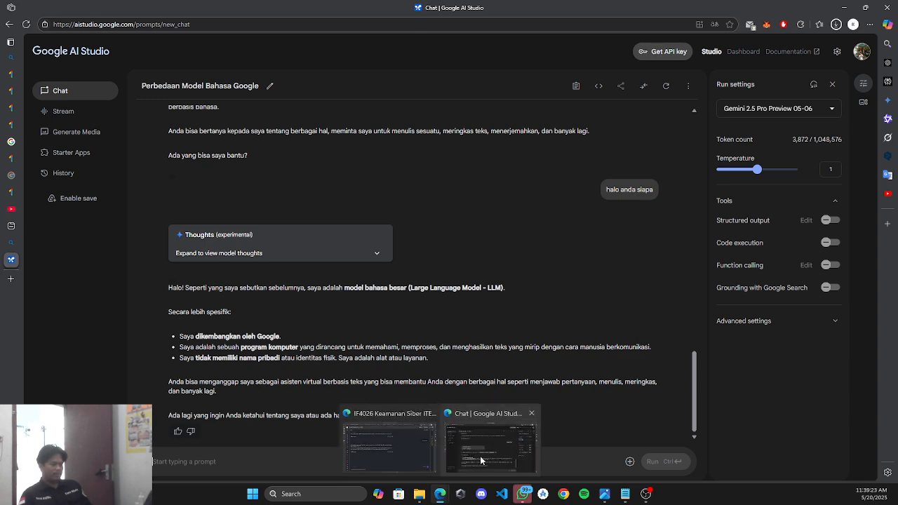
Go to the NotebookLM home page, then switch to the Domain 6 Security Assessment and Testing course page.
{"action": "mouse_move", "coordinate": [440, 497]}
{"action": "left_click", "coordinate": [351, 459]}
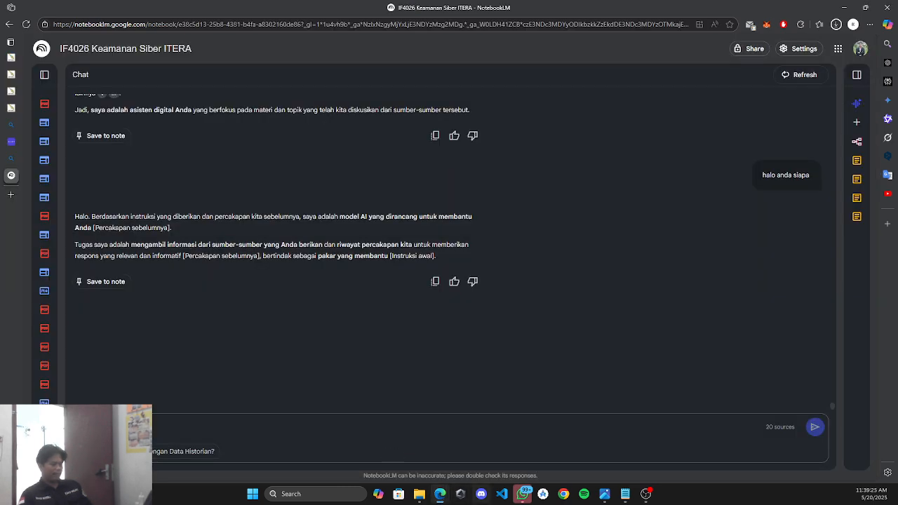
{"action": "scroll", "coordinate": [502, 303], "scroll_direction": "up", "scroll_amount": 15}
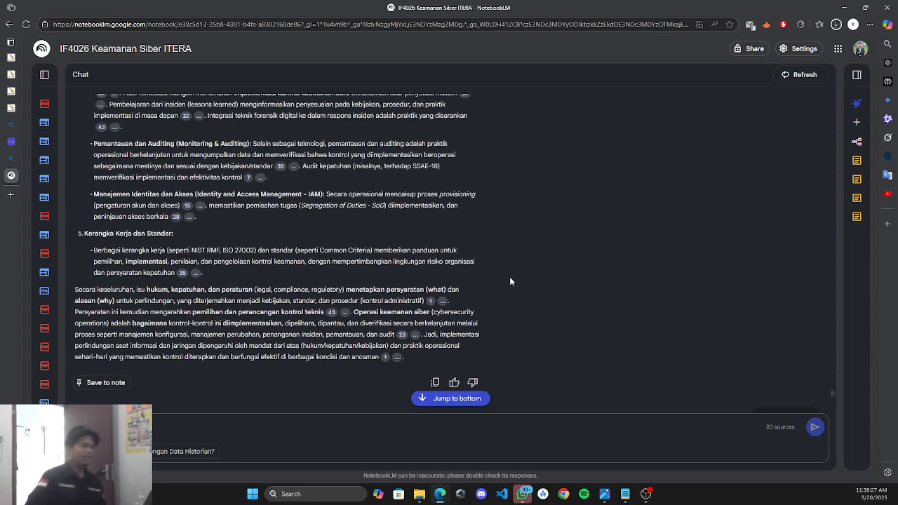
{"action": "scroll", "coordinate": [519, 284], "scroll_direction": "up", "scroll_amount": 15}
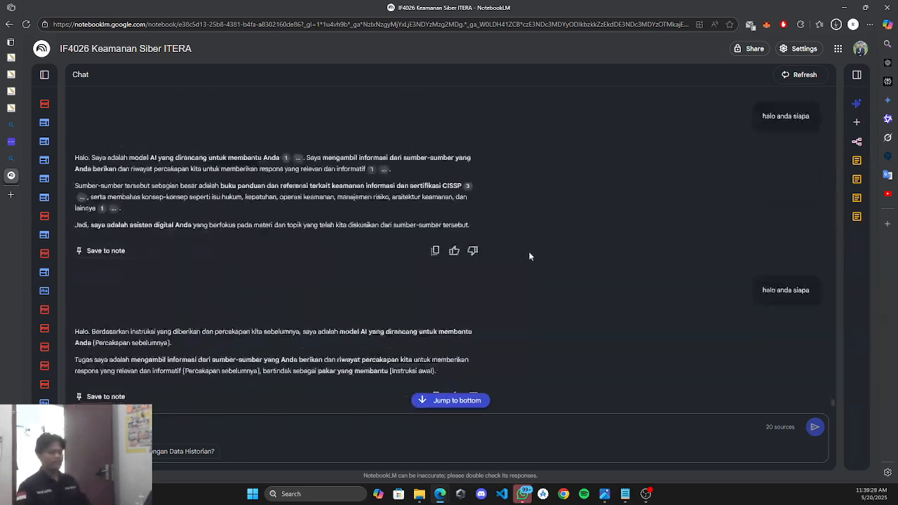
{"action": "scroll", "coordinate": [552, 328], "scroll_direction": "down", "scroll_amount": 2}
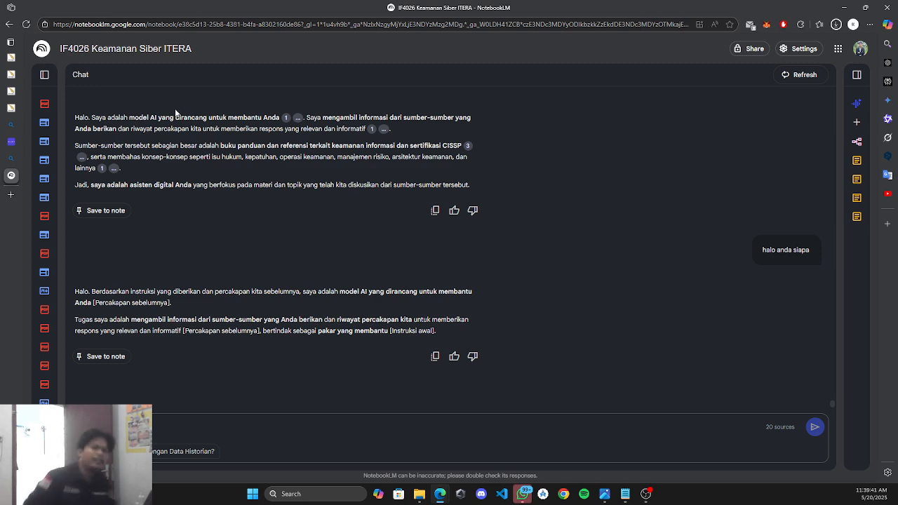
{"action": "left_click", "coordinate": [46, 55]}
{"action": "left_click", "coordinate": [13, 92]}
{"action": "left_click", "coordinate": [13, 75]}
Find question 1's correct answer, Inconsistent timestamps, in the Domain 6 quiz review.
{"action": "left_click", "coordinate": [14, 58]}
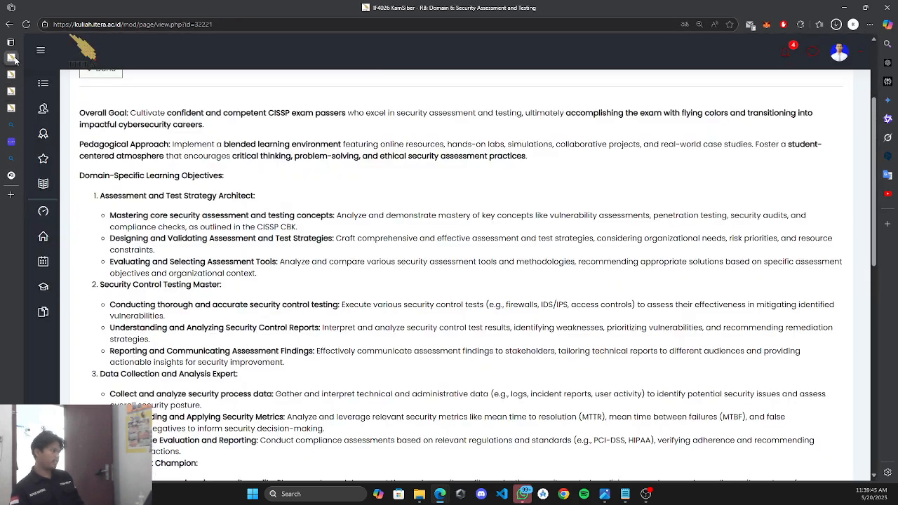
{"action": "left_click", "coordinate": [13, 108]}
{"action": "left_click", "coordinate": [13, 91]}
{"action": "left_click", "coordinate": [13, 75]}
{"action": "left_click", "coordinate": [14, 92]}
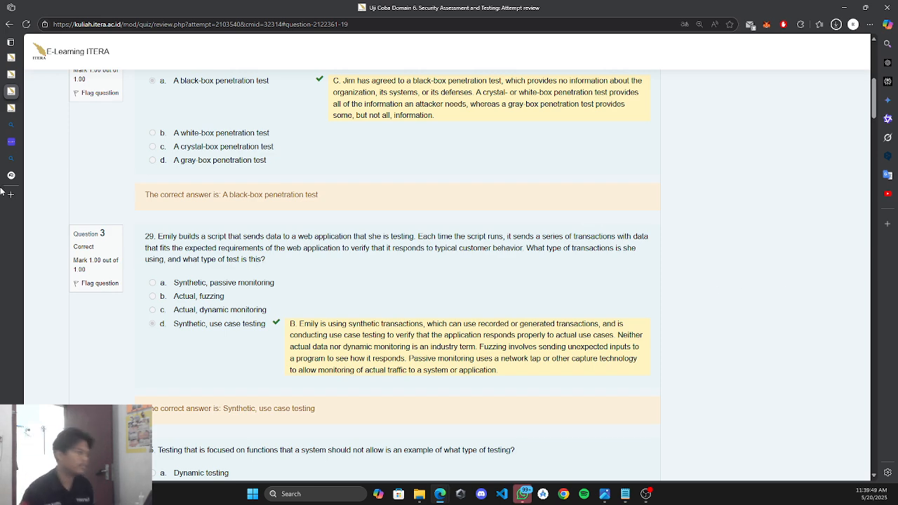
{"action": "left_click", "coordinate": [625, 494]}
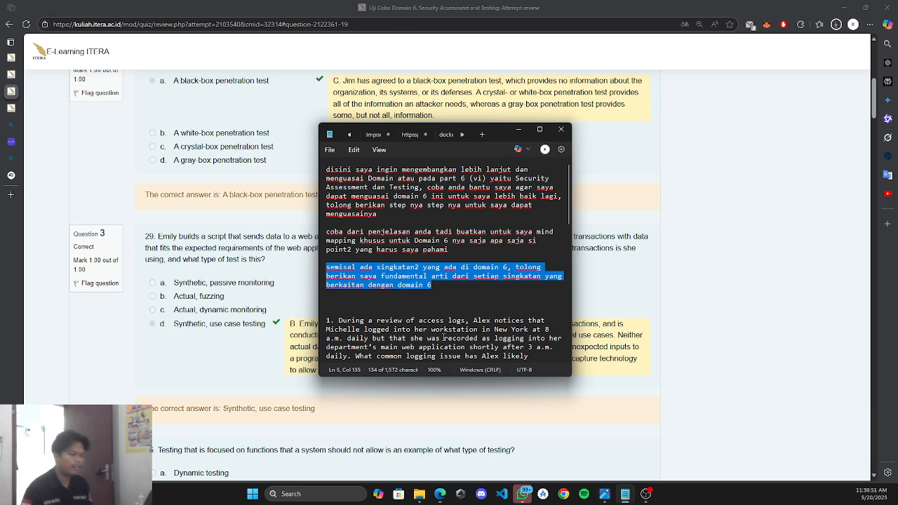
{"action": "scroll", "coordinate": [443, 337], "scroll_direction": "down", "scroll_amount": 3}
{"action": "scroll", "coordinate": [453, 334], "scroll_direction": "down", "scroll_amount": 2}
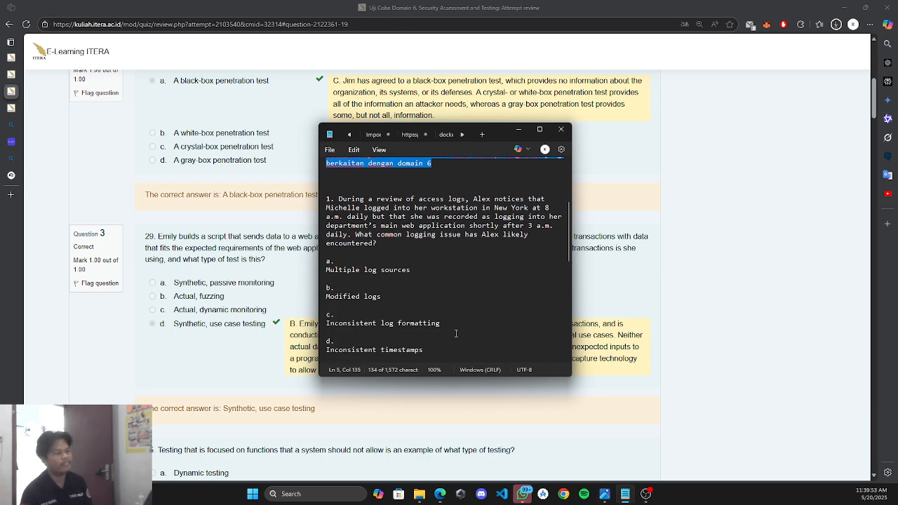
{"action": "left_click", "coordinate": [242, 191]}
{"action": "scroll", "coordinate": [212, 246], "scroll_direction": "up", "scroll_amount": 10}
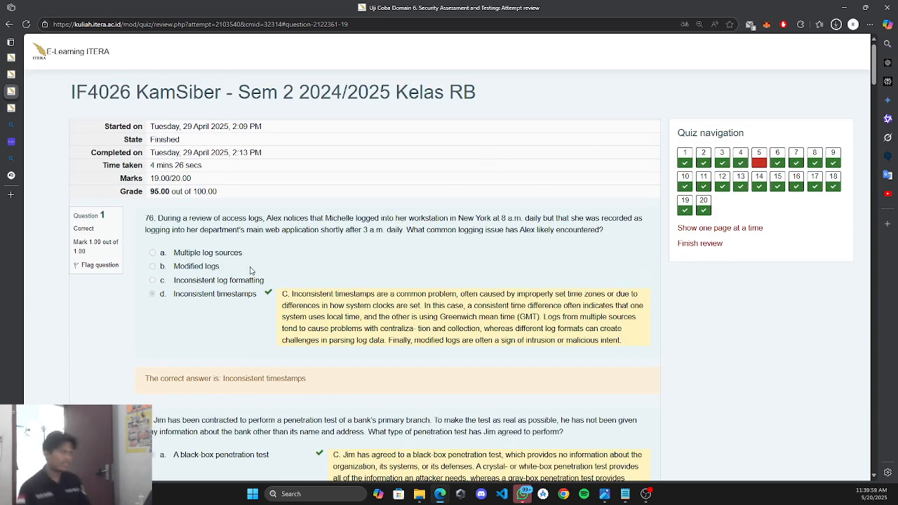
{"action": "scroll", "coordinate": [260, 263], "scroll_direction": "down", "scroll_amount": 2}
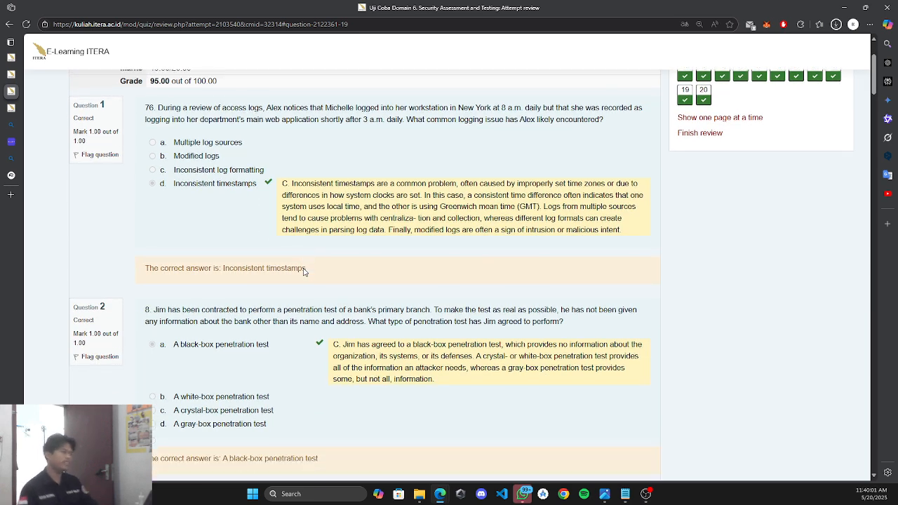
{"action": "scroll", "coordinate": [297, 266], "scroll_direction": "up", "scroll_amount": 1}
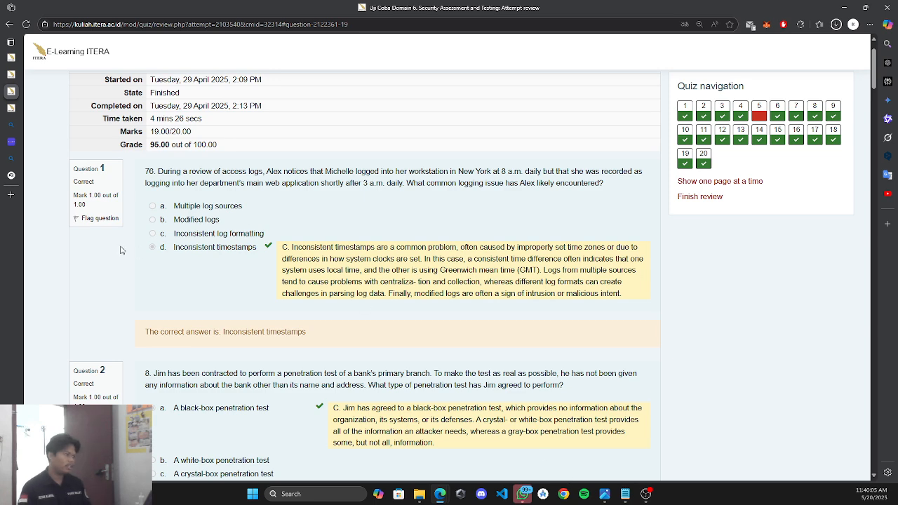
{"action": "left_click_drag", "start_coordinate": [176, 250], "coordinate": [256, 249]}
{"action": "left_click", "coordinate": [646, 392]}
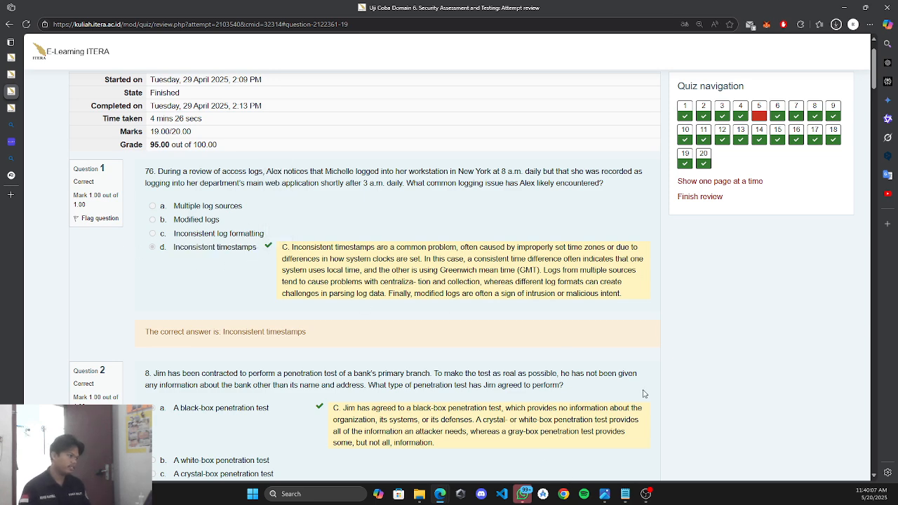
Copy question 1 with its options from Notepad and return to NotebookLM.
{"action": "left_click", "coordinate": [613, 497]}
{"action": "scroll", "coordinate": [390, 304], "scroll_direction": "down", "scroll_amount": 1}
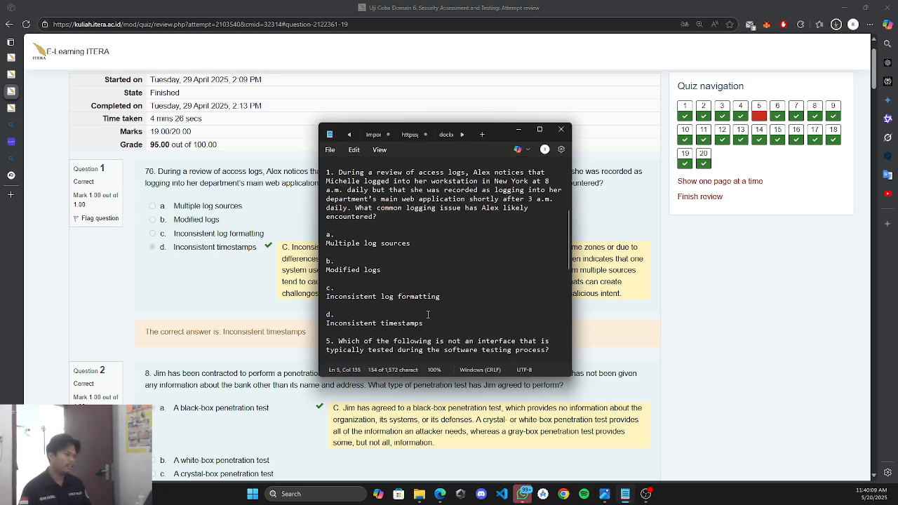
{"action": "left_click_drag", "start_coordinate": [428, 324], "coordinate": [316, 191]}
{"action": "key", "text": "ctrl+c"}
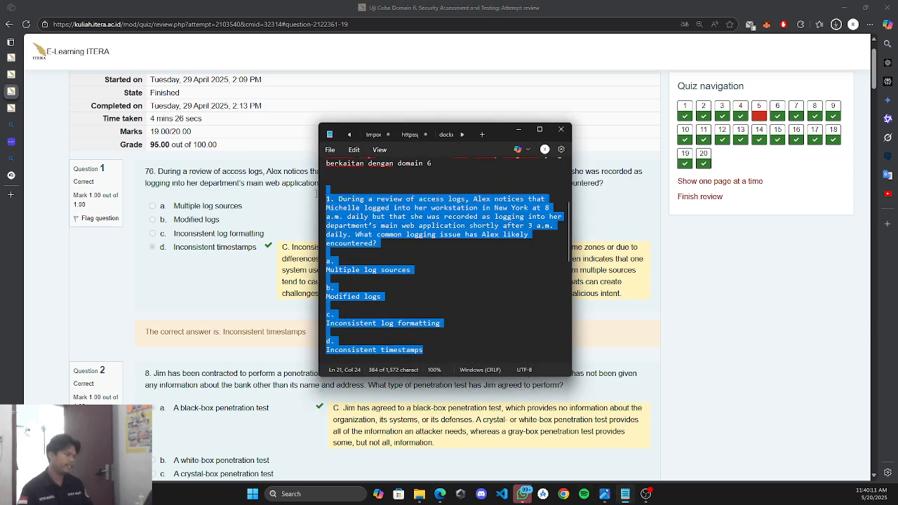
{"action": "left_click", "coordinate": [11, 176]}
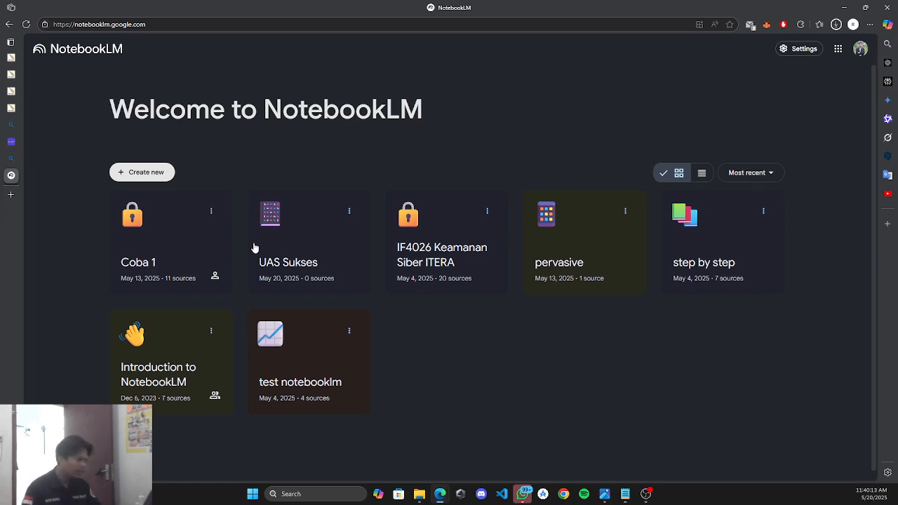
In the IF4026 Keamanan Siber ITERA notebook, ask question 1 with 'gimme the answer', getting d. Inconsistent timestamps.
{"action": "left_click", "coordinate": [442, 243]}
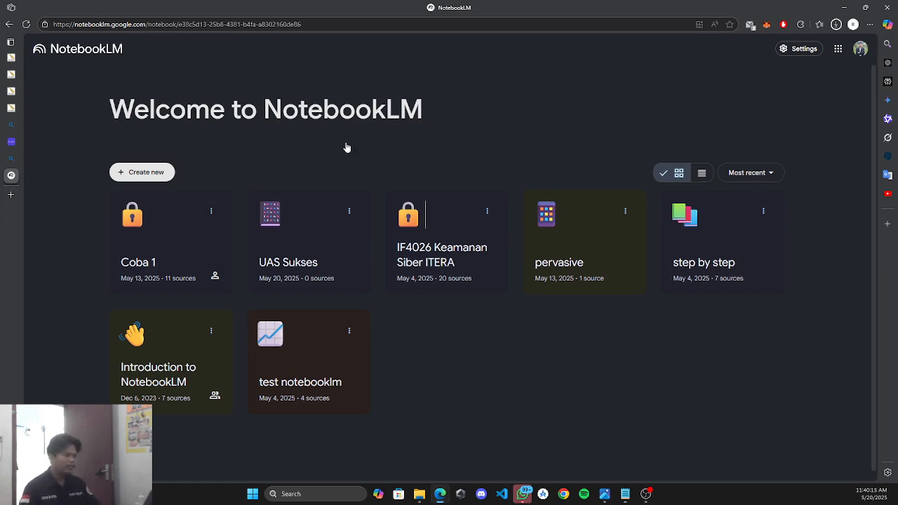
{"action": "left_click", "coordinate": [337, 436]}
{"action": "key", "text": "ctrl+v"}
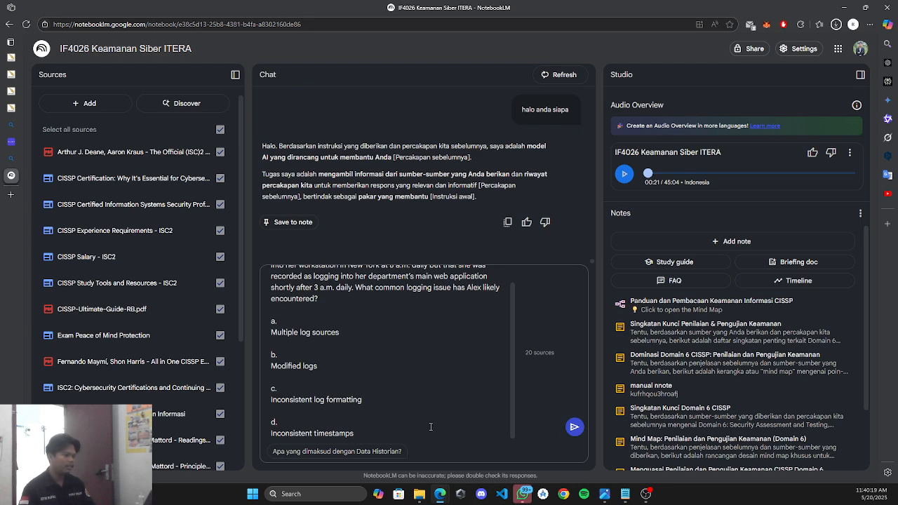
{"action": "key", "text": "shift+Return"}
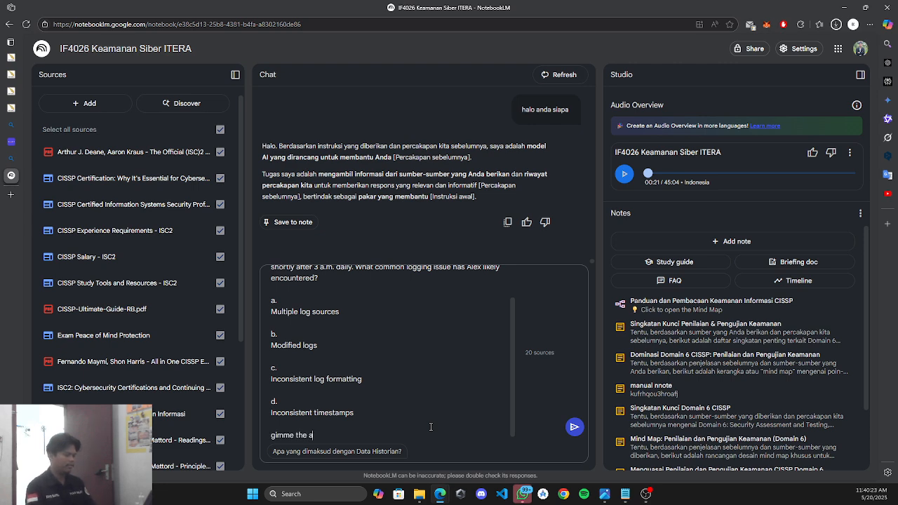
{"action": "type", "text": "gimme the answer"}
{"action": "key", "text": "Return"}
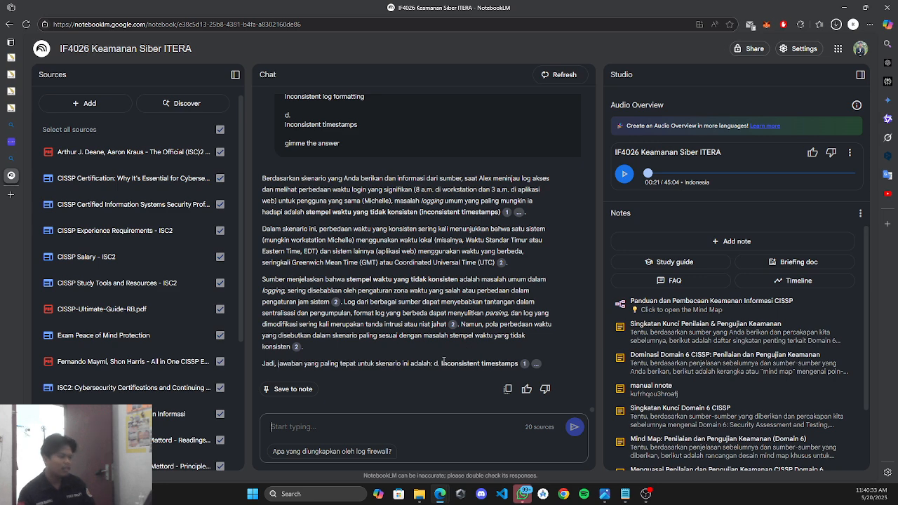
{"action": "left_click_drag", "start_coordinate": [440, 363], "coordinate": [517, 363]}
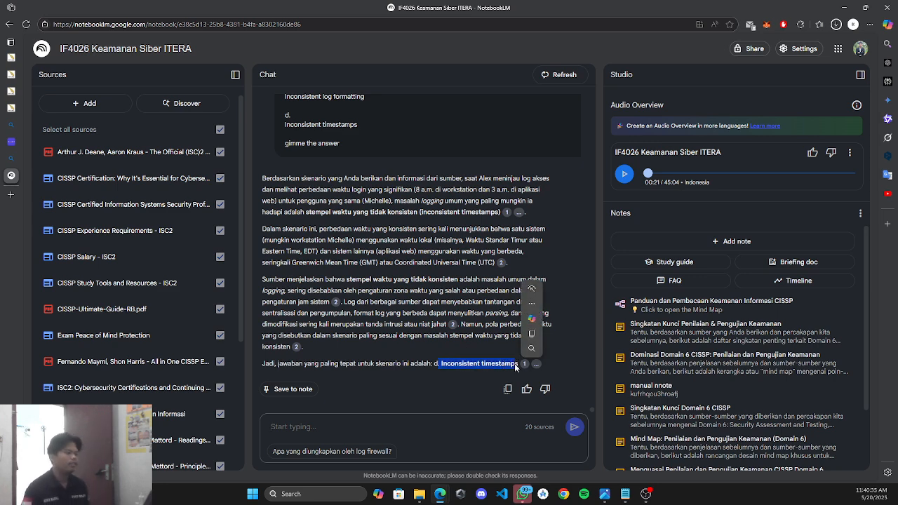
{"action": "left_click", "coordinate": [394, 350]}
Copy question 5 and its four options from Notepad and check its review answer, Network interfaces.
{"action": "left_click", "coordinate": [11, 91]}
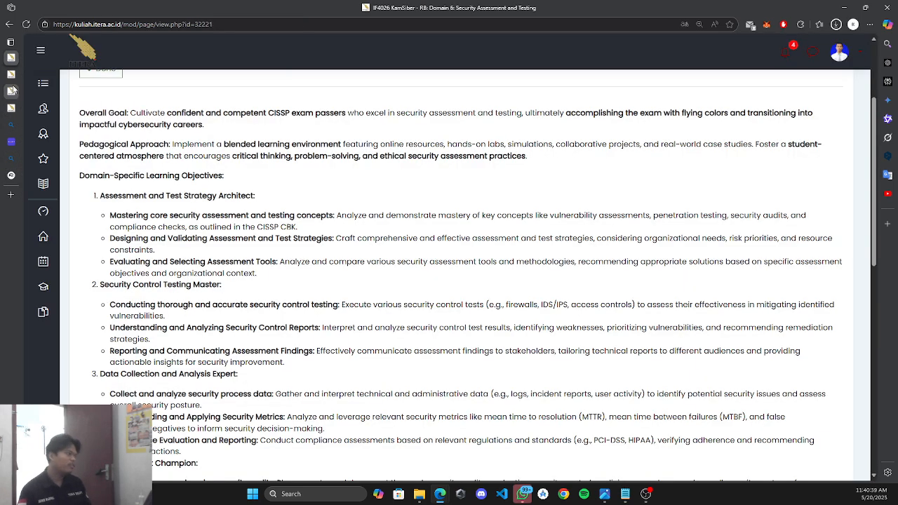
{"action": "left_click", "coordinate": [13, 109]}
{"action": "left_click", "coordinate": [12, 93]}
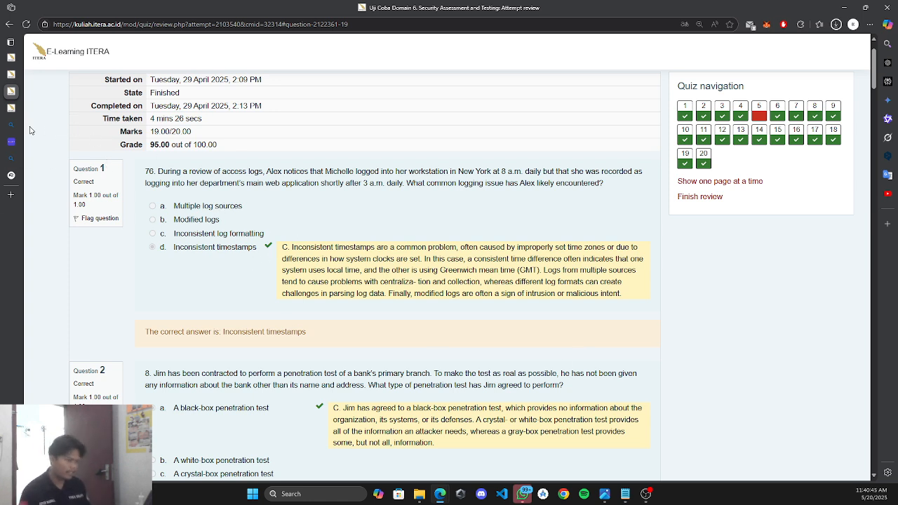
{"action": "left_click", "coordinate": [11, 175]}
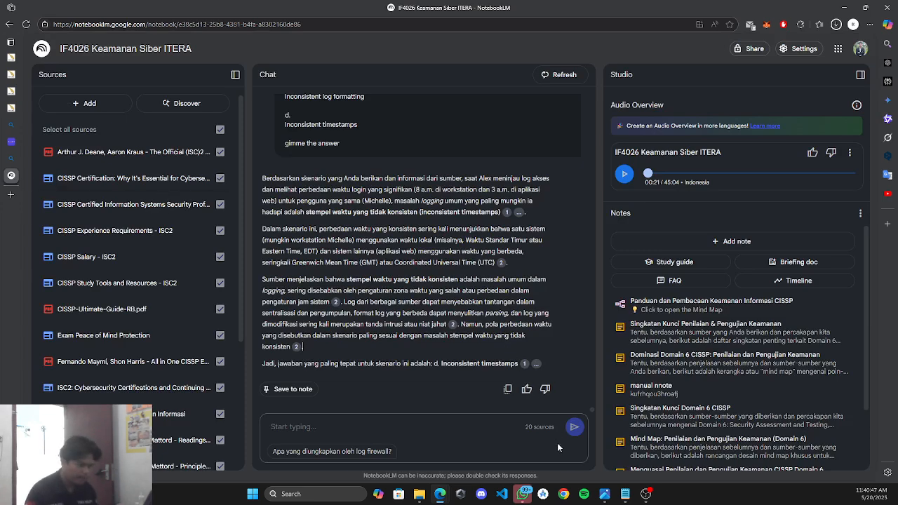
{"action": "left_click", "coordinate": [624, 494]}
{"action": "scroll", "coordinate": [471, 301], "scroll_direction": "down", "scroll_amount": 2}
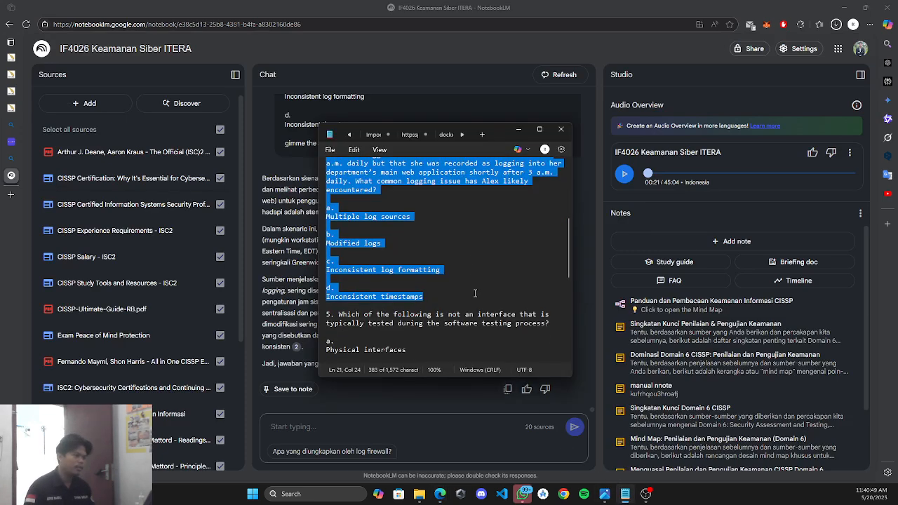
{"action": "scroll", "coordinate": [475, 293], "scroll_direction": "down", "scroll_amount": 5}
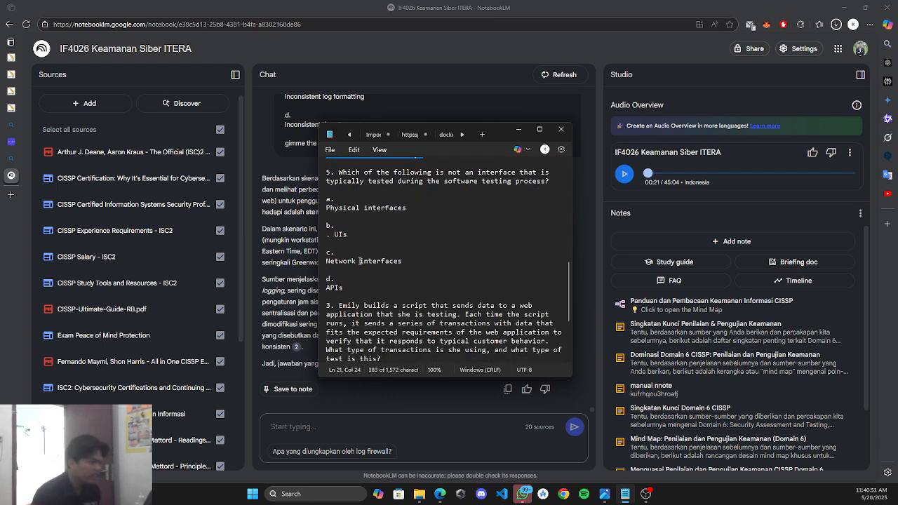
{"action": "left_click_drag", "start_coordinate": [355, 289], "coordinate": [320, 173]}
{"action": "key", "text": "ctrl+c"}
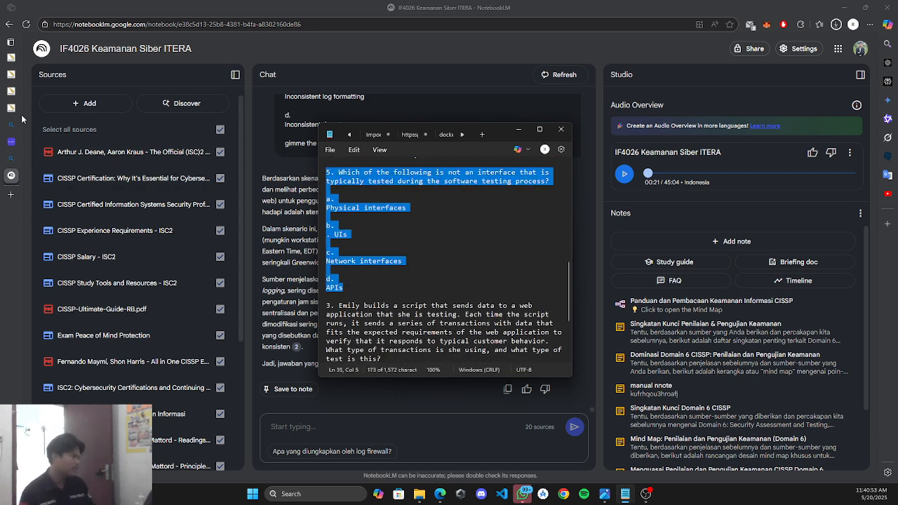
{"action": "mouse_move", "coordinate": [11, 56]}
{"action": "left_click", "coordinate": [42, 90]}
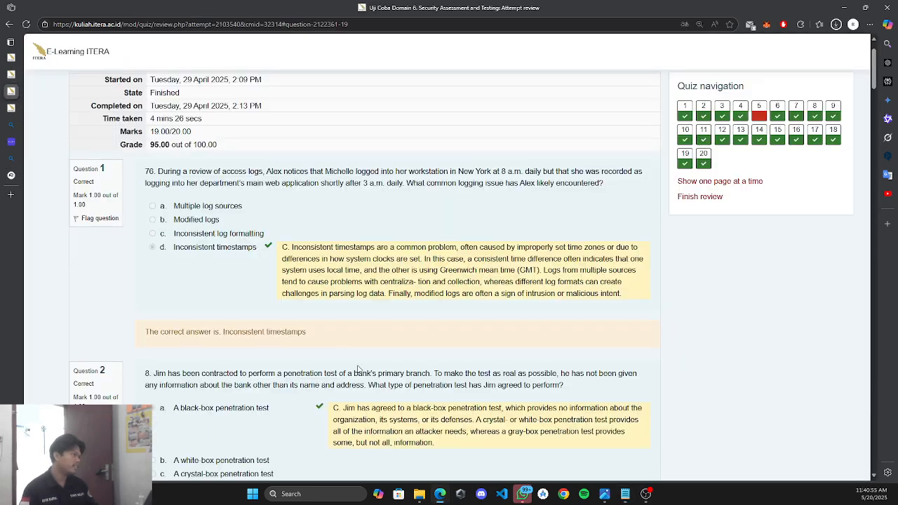
{"action": "scroll", "coordinate": [382, 312], "scroll_direction": "down", "scroll_amount": 2}
{"action": "scroll", "coordinate": [382, 313], "scroll_direction": "down", "scroll_amount": 9}
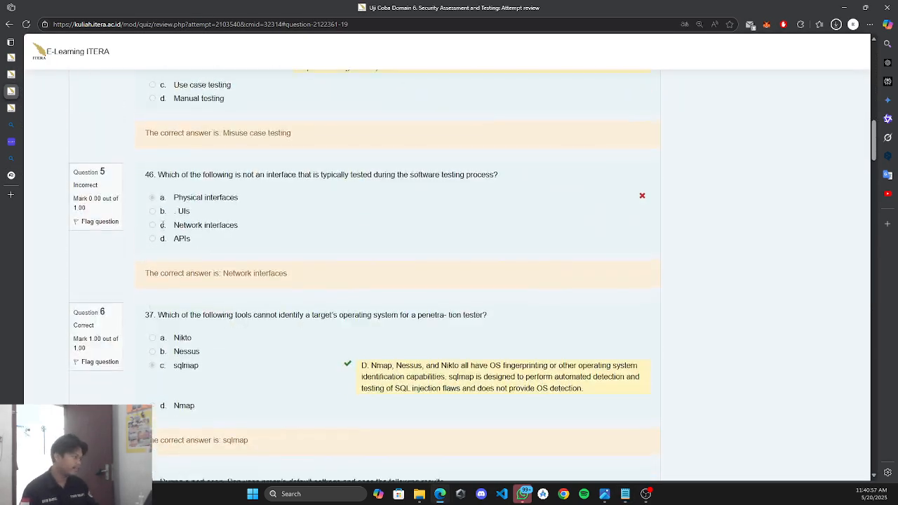
Paste question 5 into the NotebookLM chat box.
{"action": "left_click", "coordinate": [13, 177]}
{"action": "left_click", "coordinate": [317, 421]}
{"action": "key", "text": "ctrl+v"}
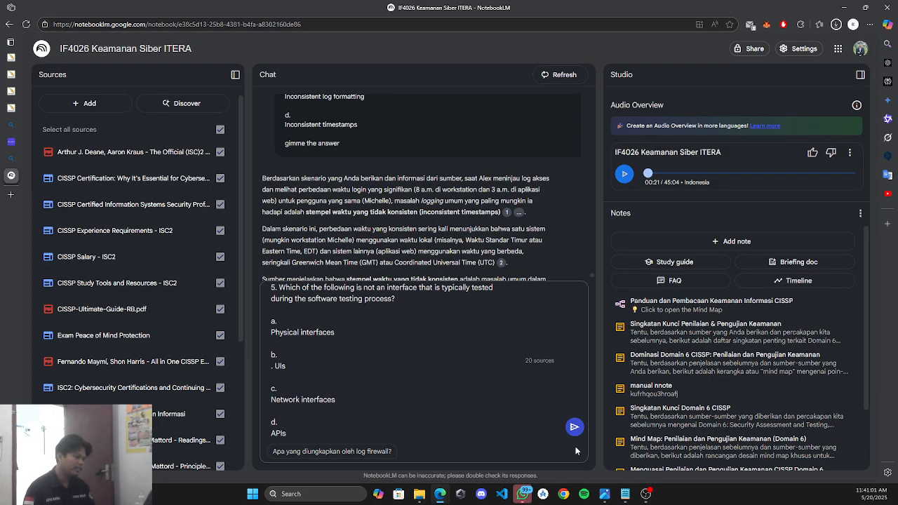
Send question 5 and compare the chat's answer 'c. Network interfaces' with the quiz review.
{"action": "key", "text": "Return"}
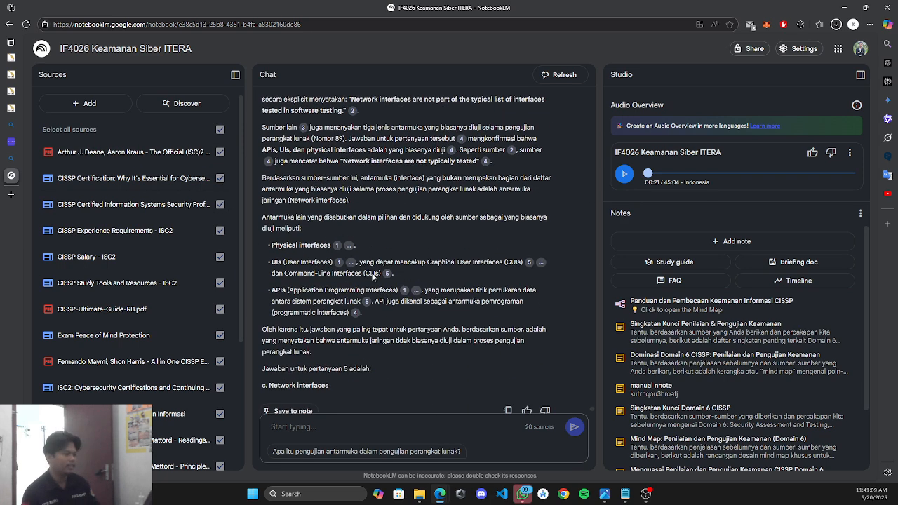
{"action": "left_click_drag", "start_coordinate": [320, 364], "coordinate": [265, 364]}
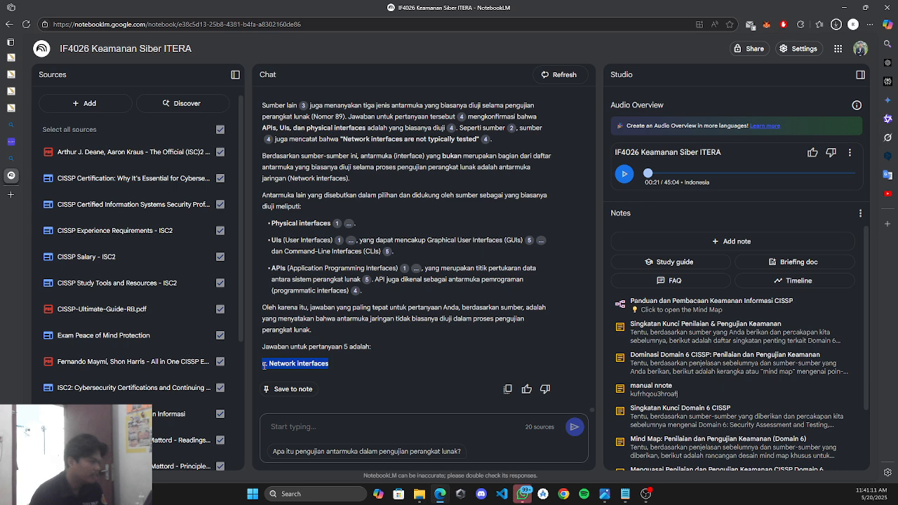
{"action": "left_click", "coordinate": [27, 91]}
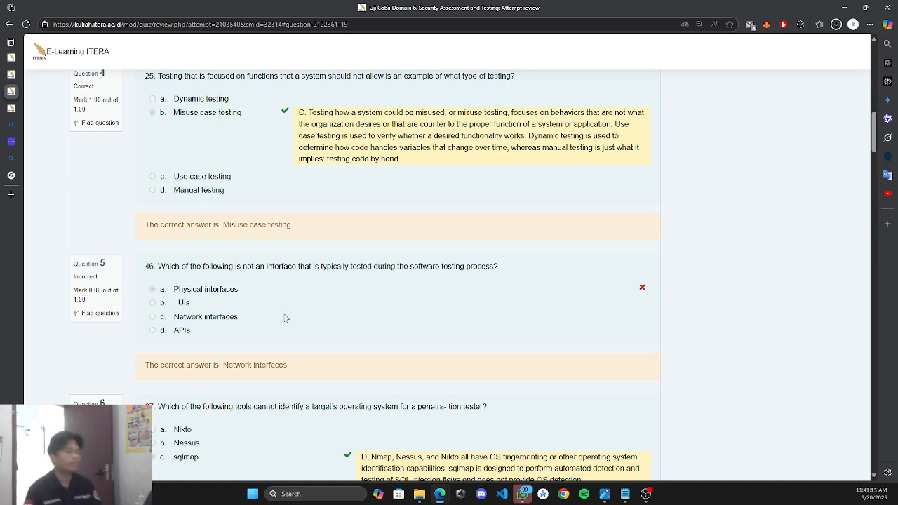
Copy question 3 on scripted web test transactions from Notepad and paste it into NotebookLM's chat.
{"action": "scroll", "coordinate": [293, 351], "scroll_direction": "up", "scroll_amount": 5}
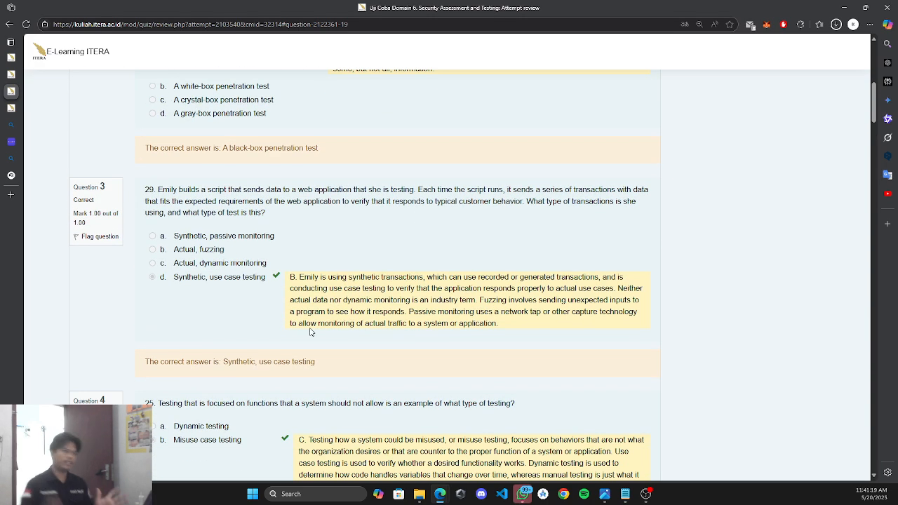
{"action": "left_click", "coordinate": [625, 494]}
{"action": "scroll", "coordinate": [417, 337], "scroll_direction": "down", "scroll_amount": 5}
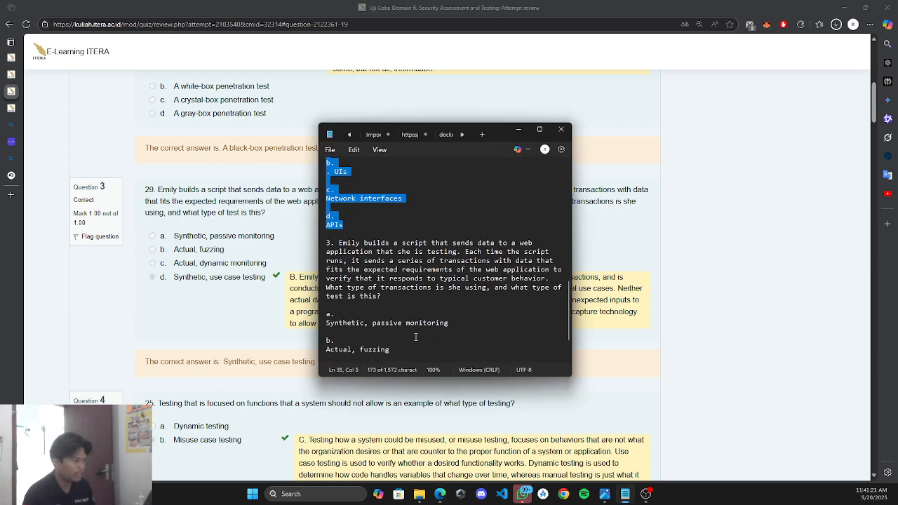
{"action": "scroll", "coordinate": [421, 329], "scroll_direction": "down", "scroll_amount": 1}
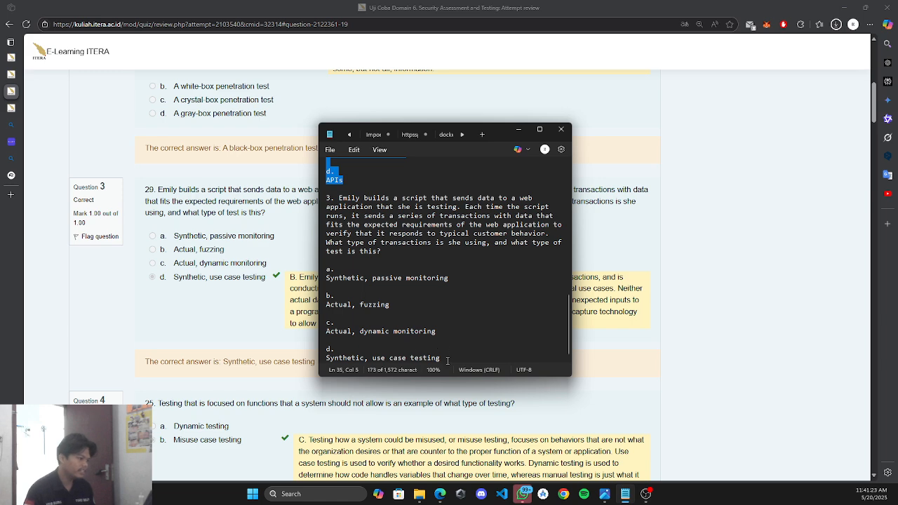
{"action": "left_click_drag", "start_coordinate": [448, 360], "coordinate": [326, 197]}
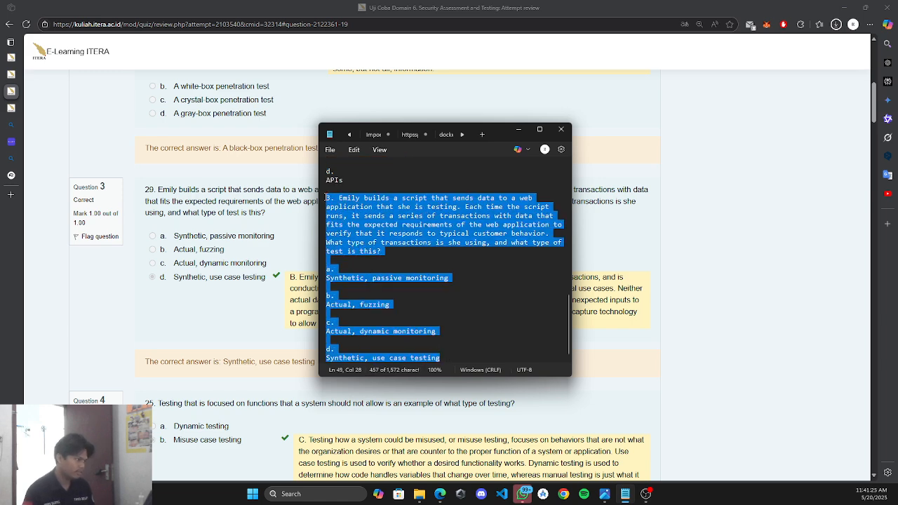
{"action": "left_click", "coordinate": [518, 129]}
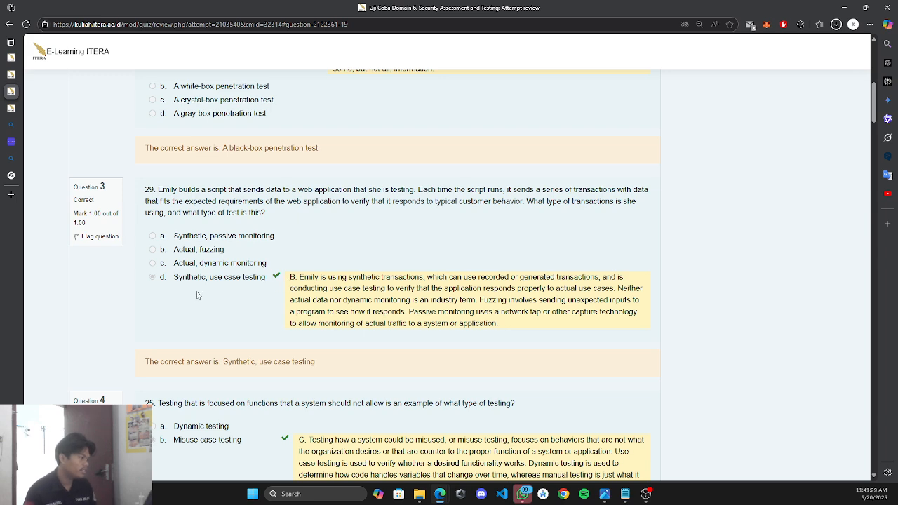
{"action": "mouse_move", "coordinate": [11, 125]}
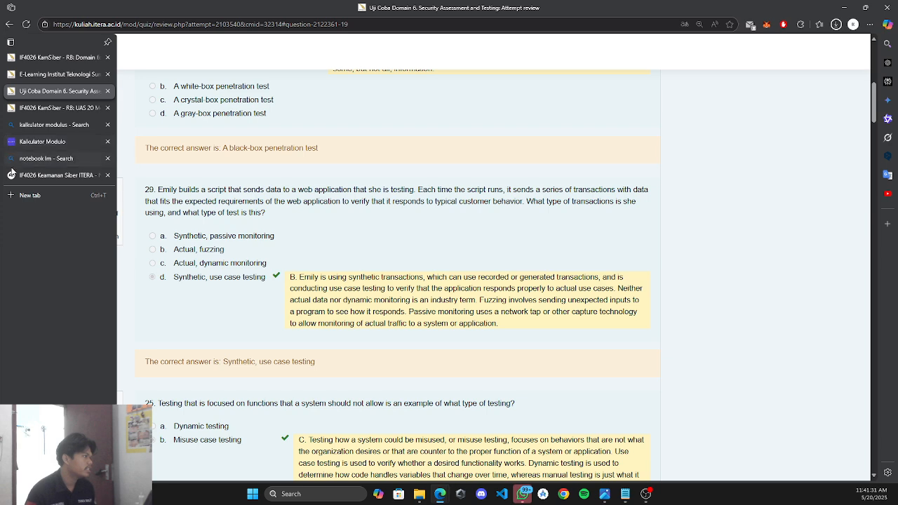
{"action": "left_click", "coordinate": [42, 175]}
{"action": "key", "text": "ctrl+v"}
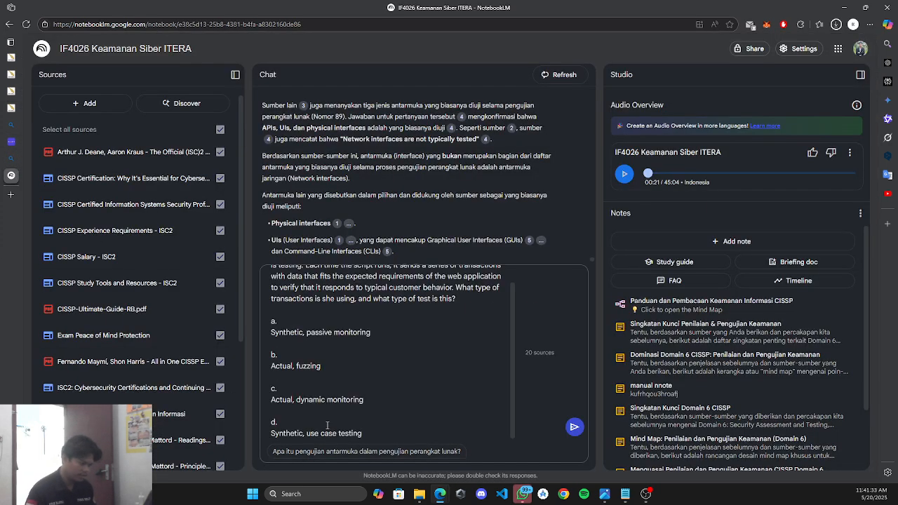
Send the test-transactions question, get 'd. Synthetic, use case testing', and return to the quiz review.
{"action": "key", "text": "Return"}
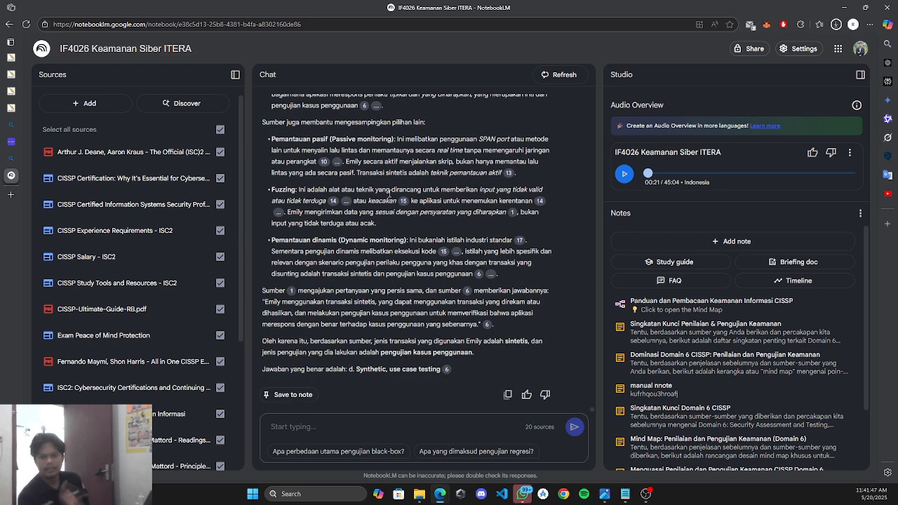
{"action": "scroll", "coordinate": [437, 318], "scroll_direction": "down", "scroll_amount": 1}
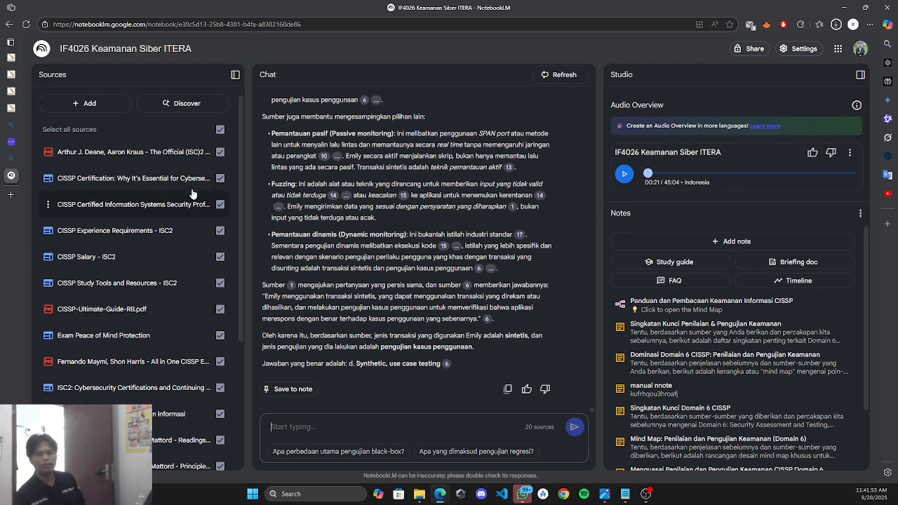
{"action": "scroll", "coordinate": [169, 211], "scroll_direction": "down", "scroll_amount": 3}
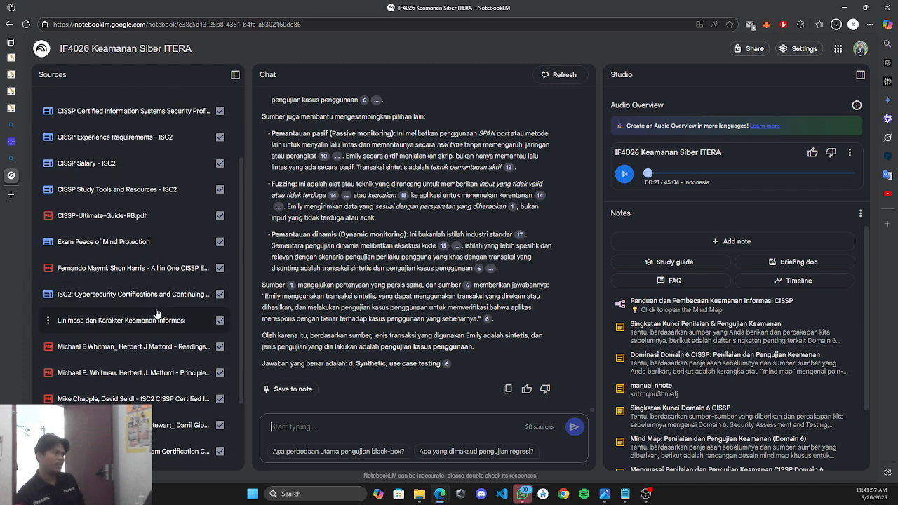
{"action": "scroll", "coordinate": [157, 313], "scroll_direction": "down", "scroll_amount": 1}
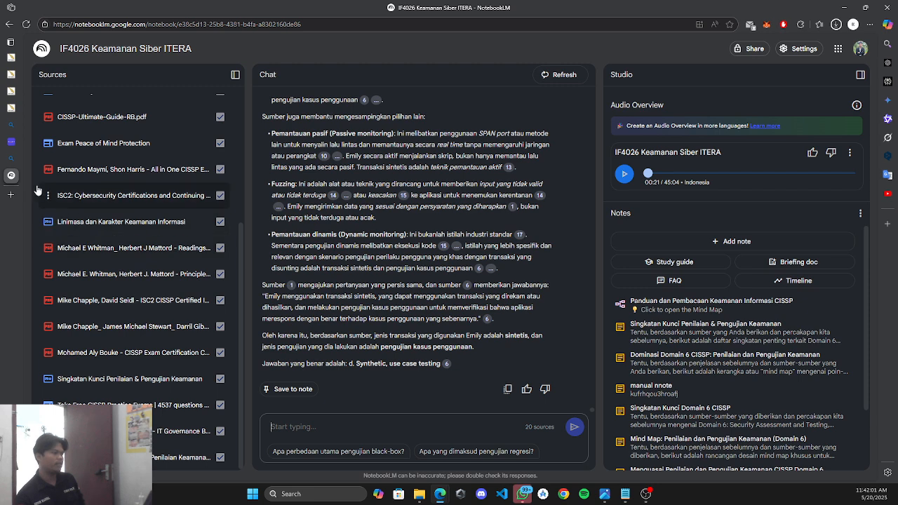
{"action": "left_click", "coordinate": [14, 86]}
{"action": "mouse_move", "coordinate": [14, 87]}
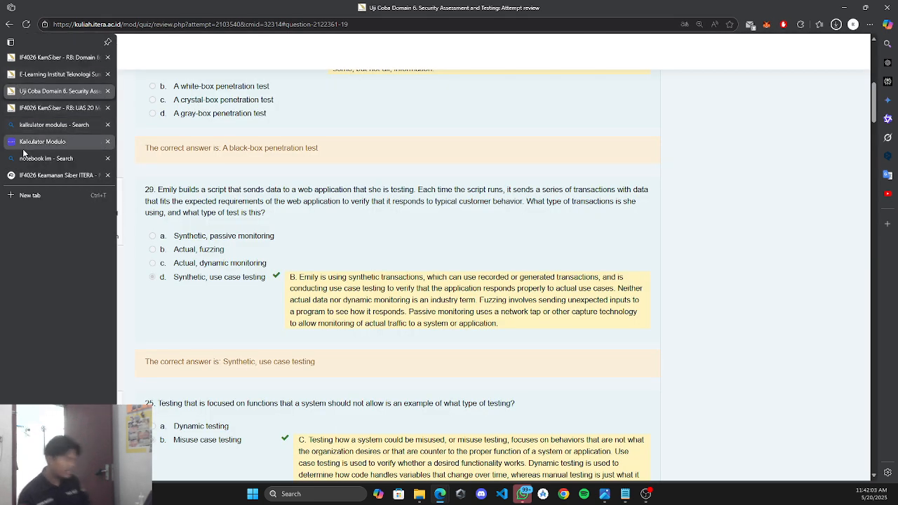
Highlight 'Domain X' in the UAS 20 Mei 2025 assignment instructions, then return to NotebookLM.
{"action": "left_click", "coordinate": [50, 107]}
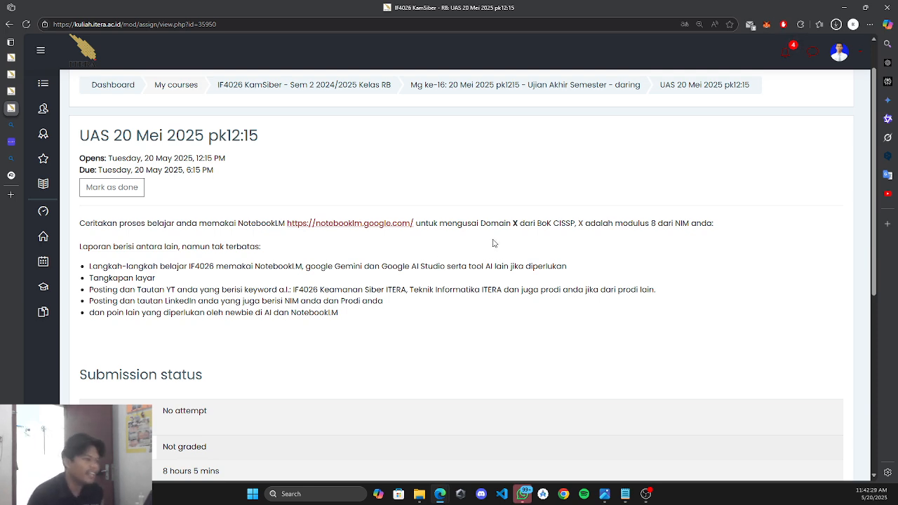
{"action": "left_click_drag", "start_coordinate": [496, 225], "coordinate": [519, 224]}
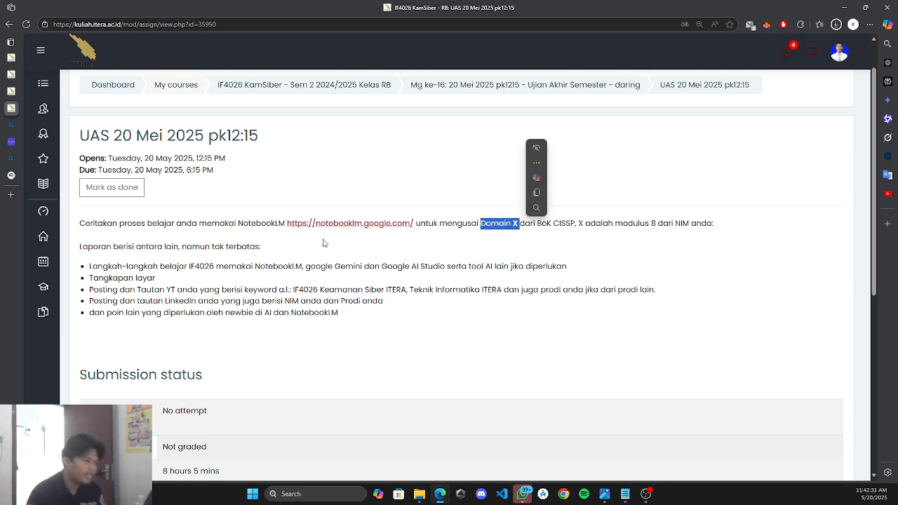
{"action": "left_click", "coordinate": [12, 175]}
Copy the IF4026 notebook's share link from the Share dialog, then start a new Chrome window.
{"action": "scroll", "coordinate": [377, 232], "scroll_direction": "up", "scroll_amount": 2}
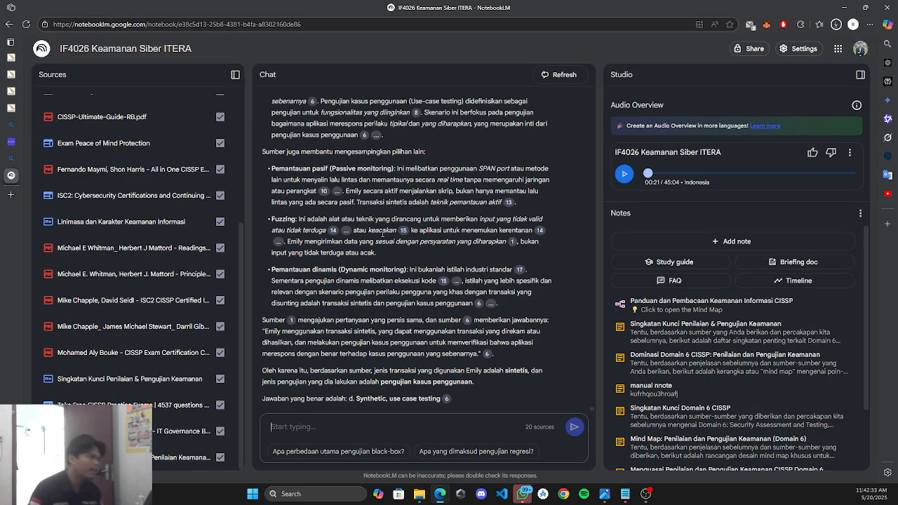
{"action": "scroll", "coordinate": [385, 228], "scroll_direction": "down", "scroll_amount": 2}
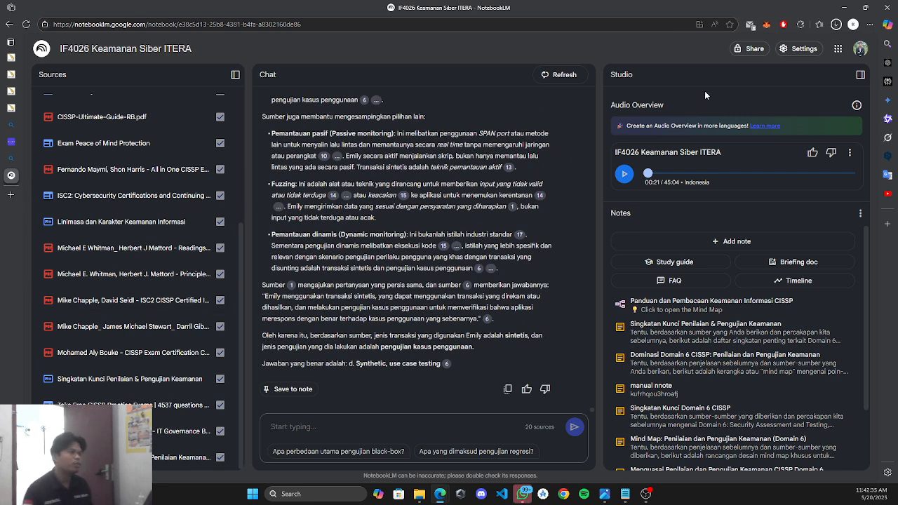
{"action": "left_click", "coordinate": [751, 48]}
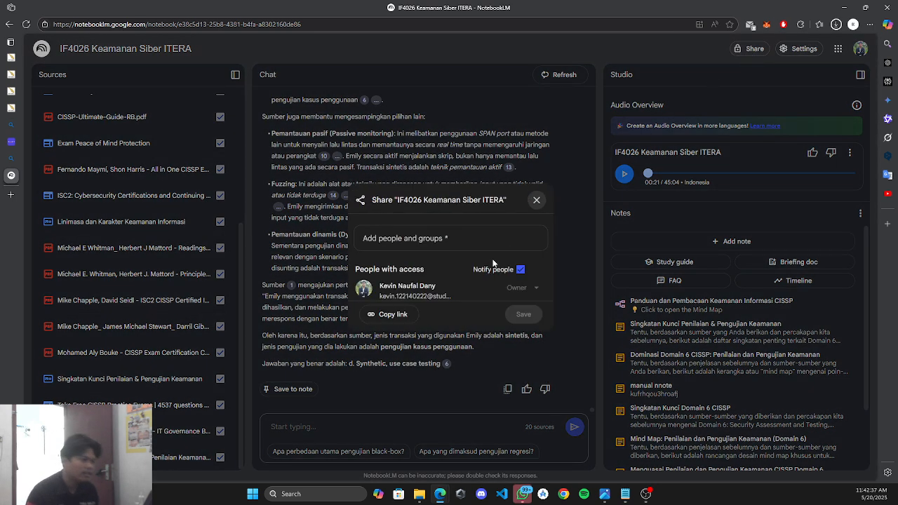
{"action": "left_click", "coordinate": [405, 317]}
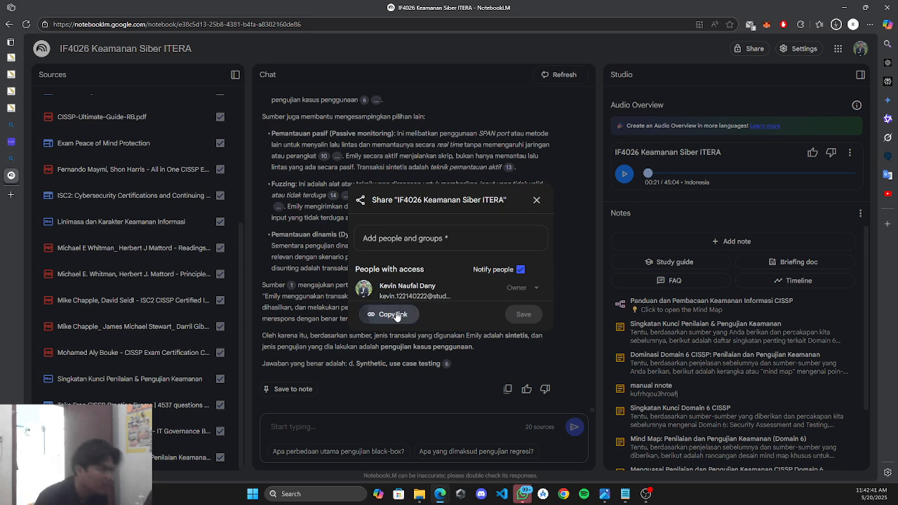
{"action": "left_click", "coordinate": [537, 200]}
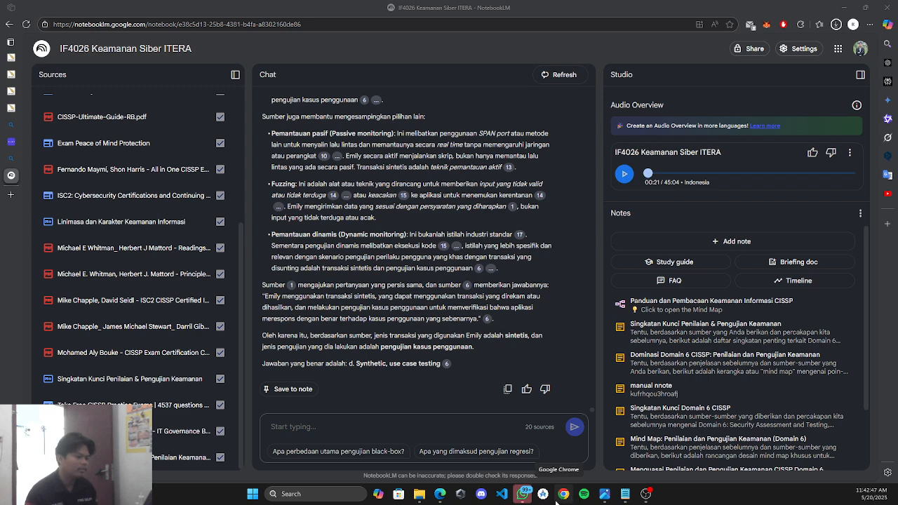
{"action": "middle_click", "coordinate": [556, 500]}
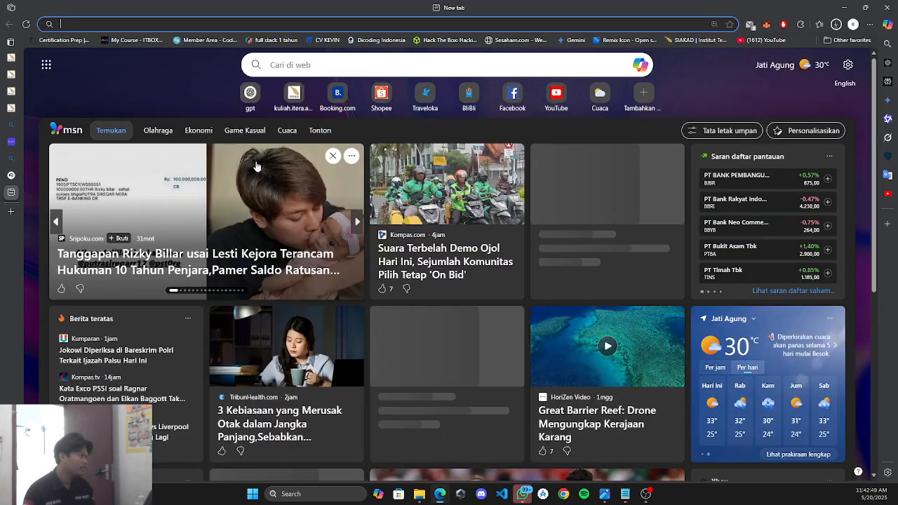
Load the pasted share link in Chrome, see the no-access message, and return to the IF4026 notebook.
{"action": "key", "text": "Return"}
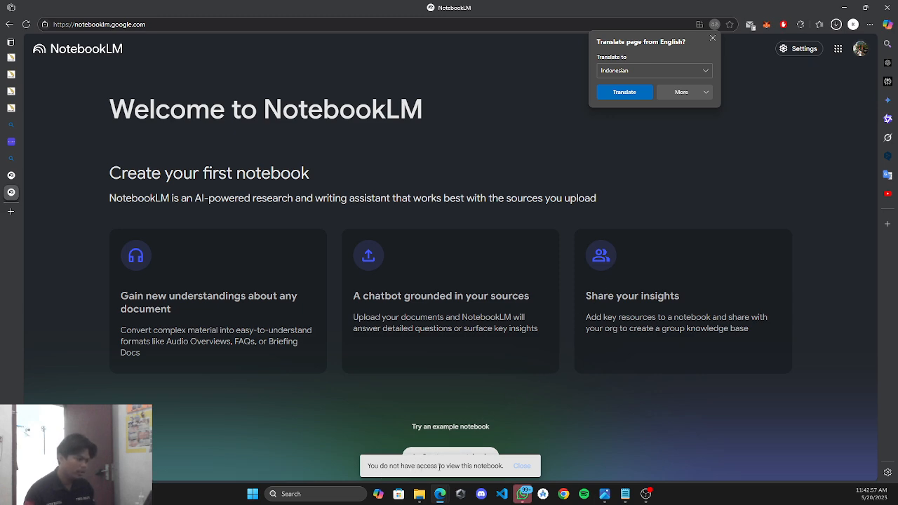
{"action": "left_click", "coordinate": [11, 175]}
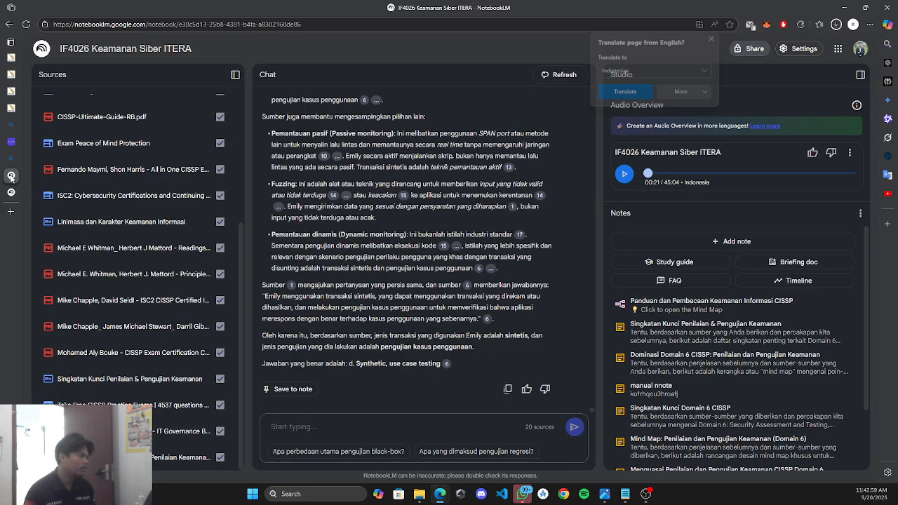
Open the Share dialog, start entering a collaborator's name, then close it without sharing.
{"action": "left_click", "coordinate": [752, 48]}
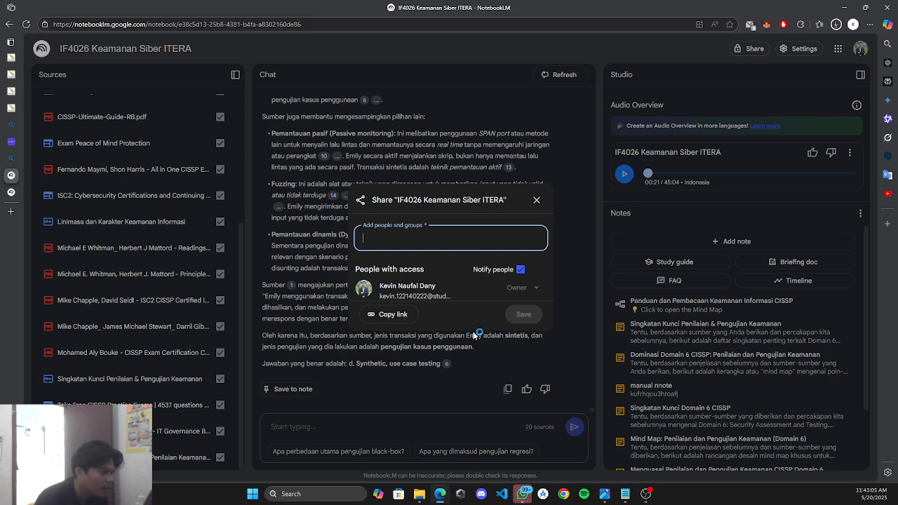
{"action": "left_click", "coordinate": [386, 229]}
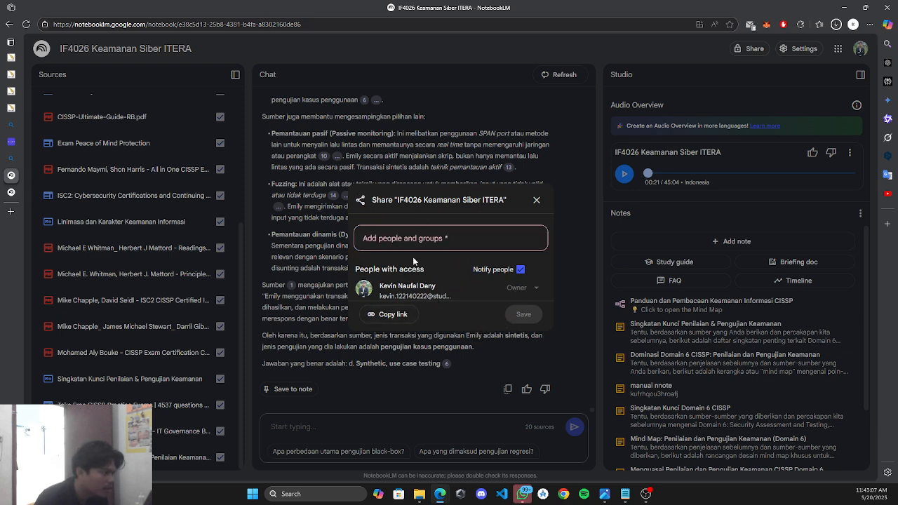
{"action": "left_click", "coordinate": [426, 246]}
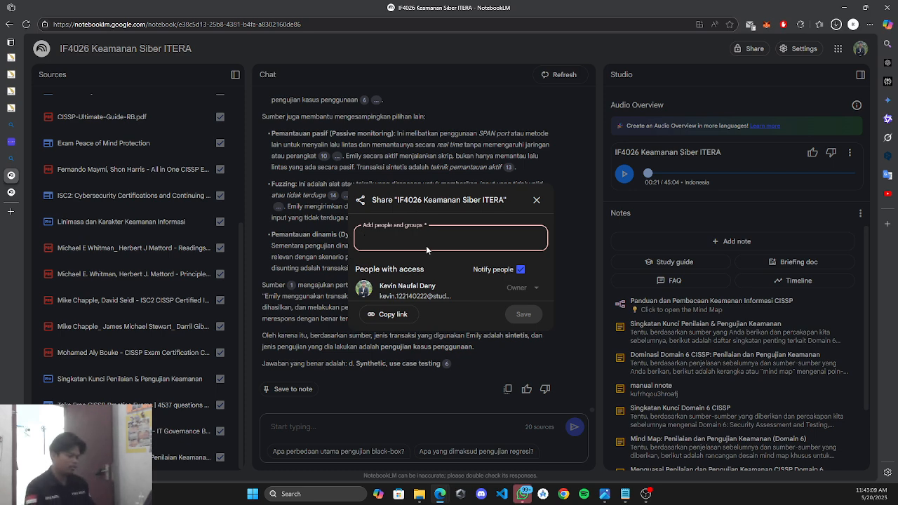
{"action": "type", "text": "kevin"}
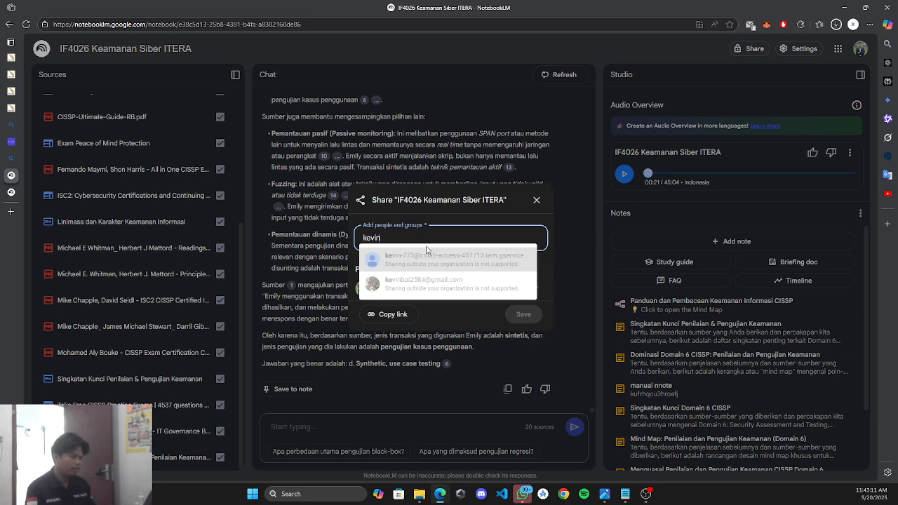
{"action": "key", "text": "BackSpace"}
{"action": "key", "text": "BackSpace"}
{"action": "key", "text": "BackSpace"}
{"action": "key", "text": "BackSpace"}
{"action": "key", "text": "BackSpace"}
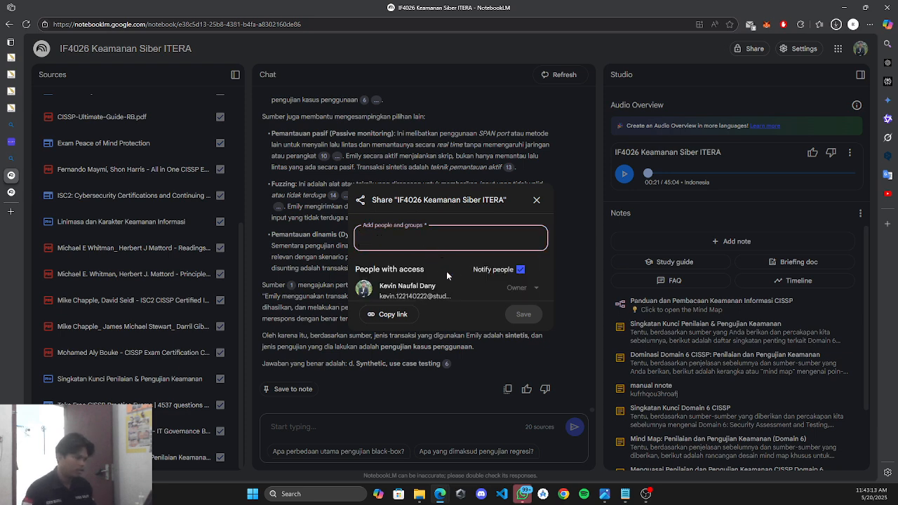
{"action": "left_click", "coordinate": [536, 289]}
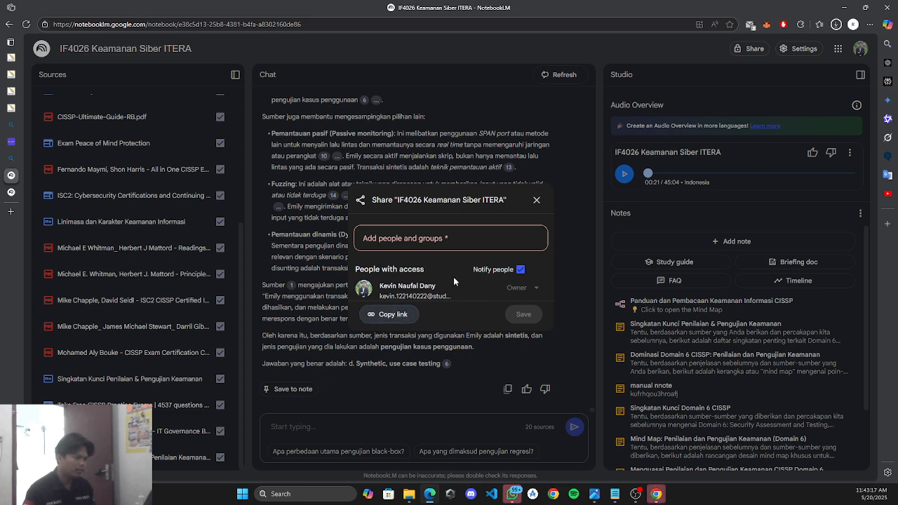
{"action": "left_click", "coordinate": [536, 200]}
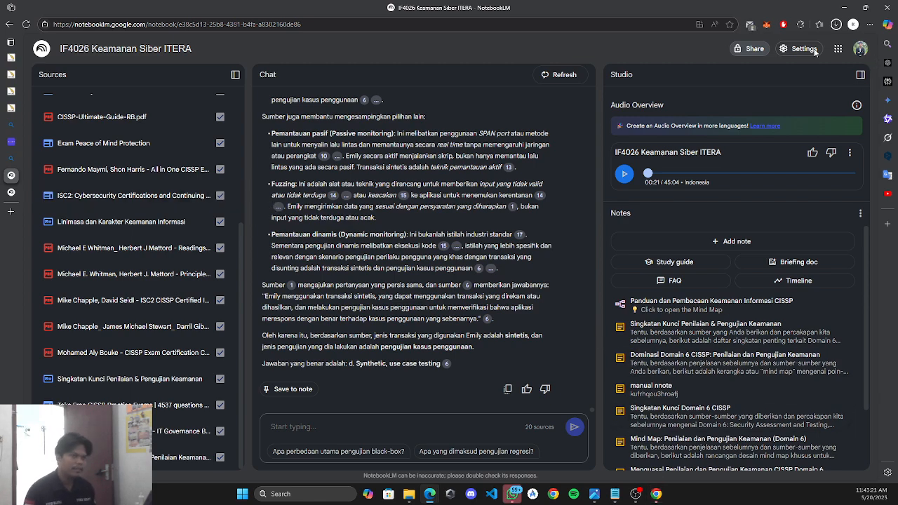
Check which account is signed in and highlight its e-mail domain.
{"action": "left_click", "coordinate": [762, 496]}
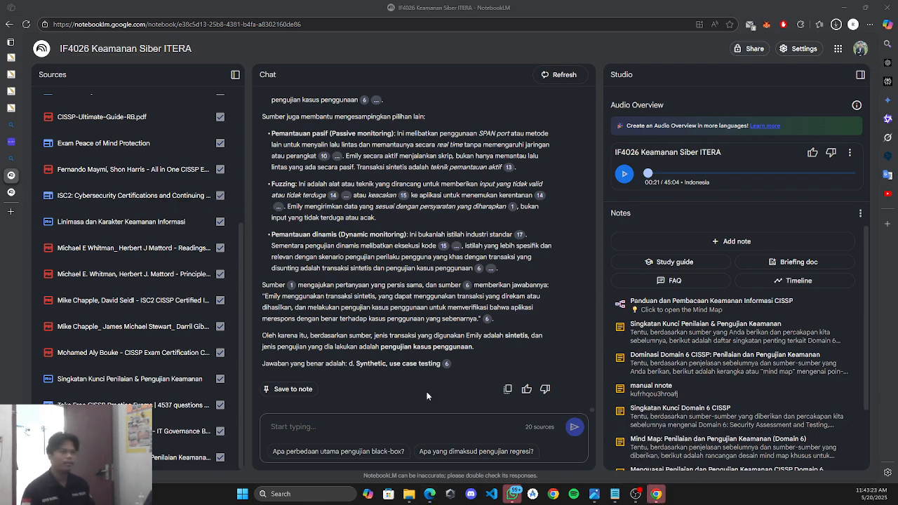
{"action": "scroll", "coordinate": [414, 350], "scroll_direction": "up", "scroll_amount": 15}
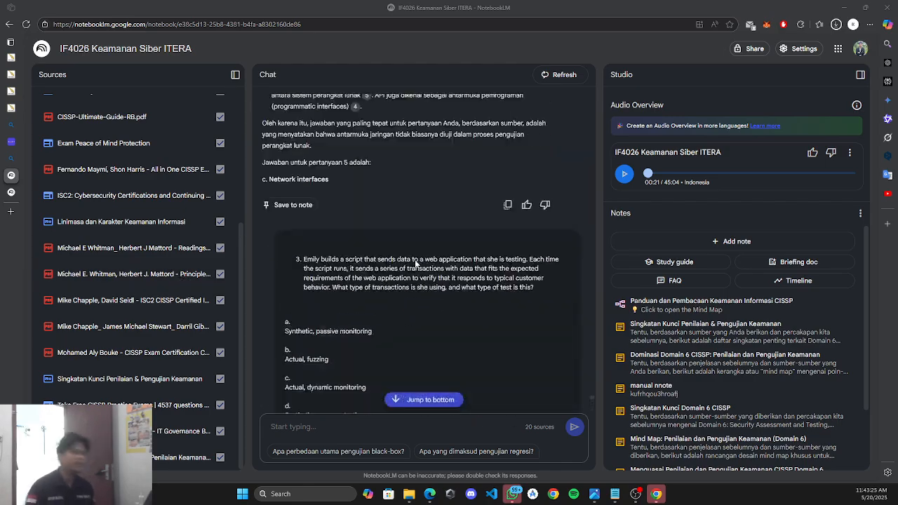
{"action": "scroll", "coordinate": [416, 263], "scroll_direction": "down", "scroll_amount": 10}
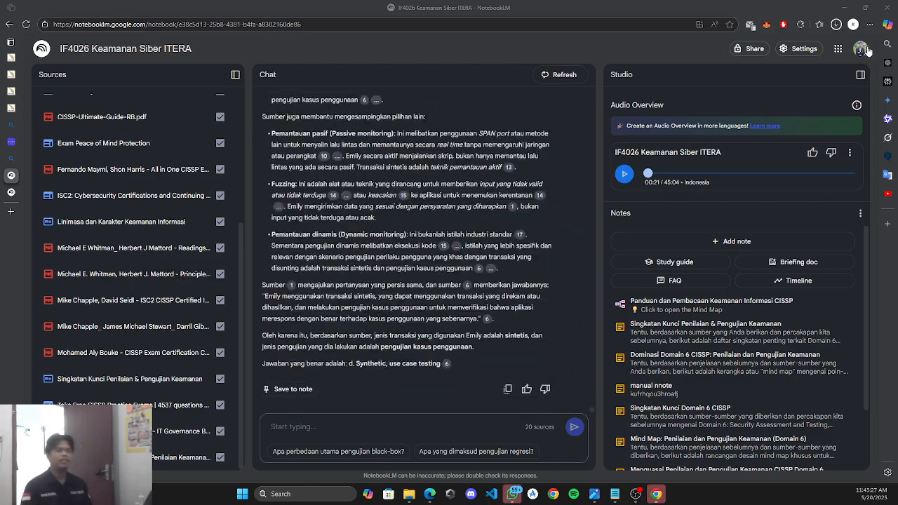
{"action": "left_click", "coordinate": [866, 50]}
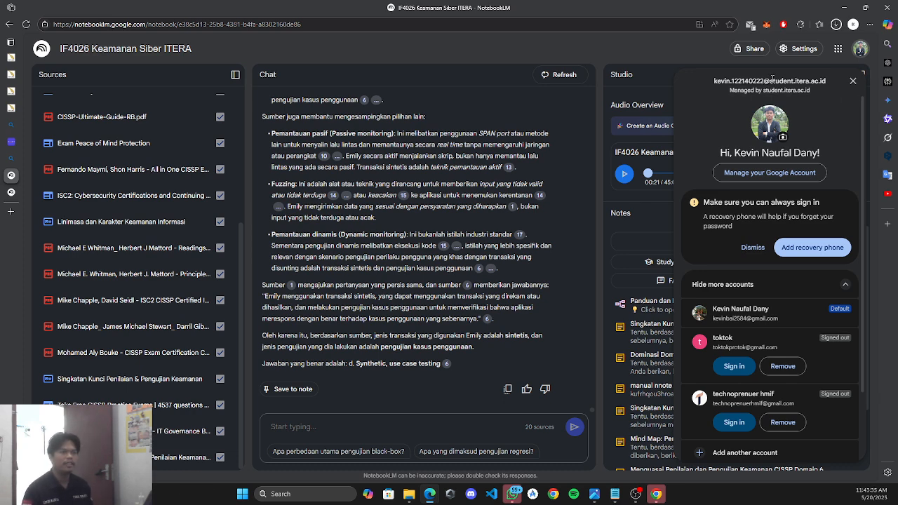
{"action": "left_click_drag", "start_coordinate": [772, 78], "coordinate": [860, 82]}
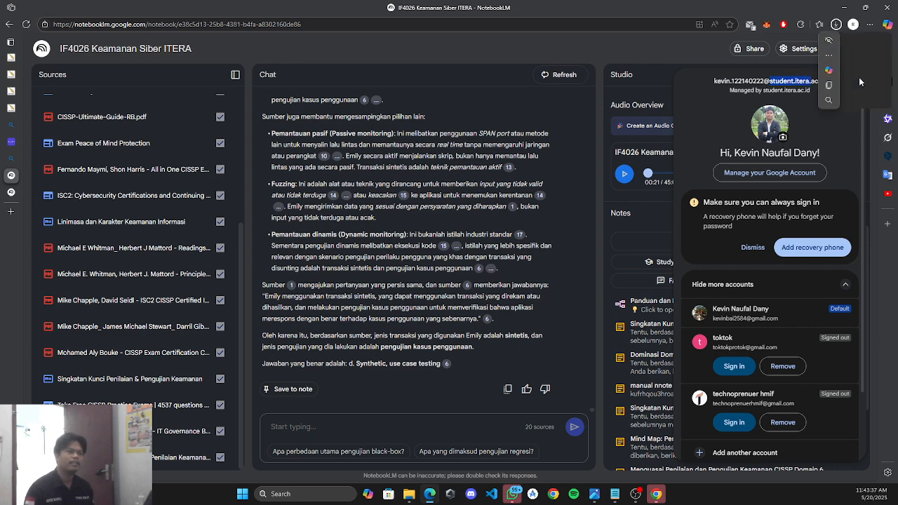
{"action": "left_click", "coordinate": [700, 51]}
Reopen Share, dismiss the collaborator suggestions, close it, and scroll to the 'd. Synthetic' answer.
{"action": "left_click", "coordinate": [750, 49]}
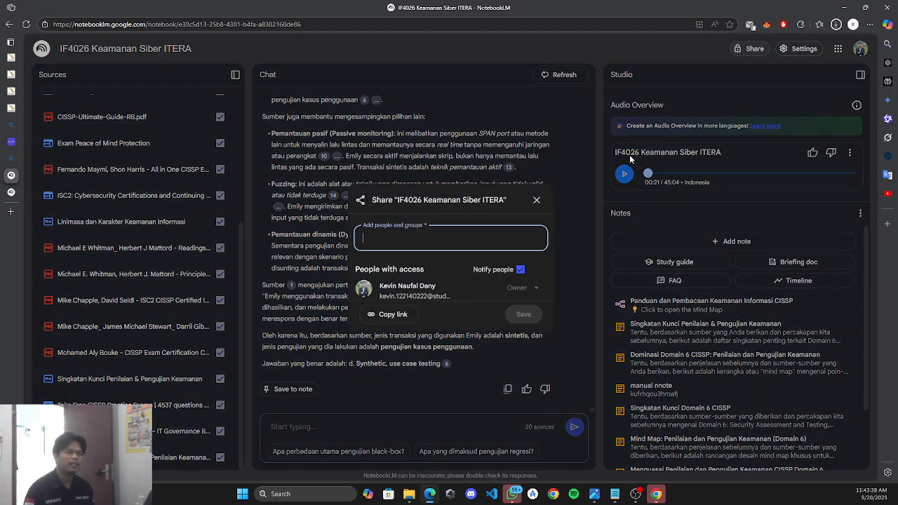
{"action": "type", "text": "kevin"}
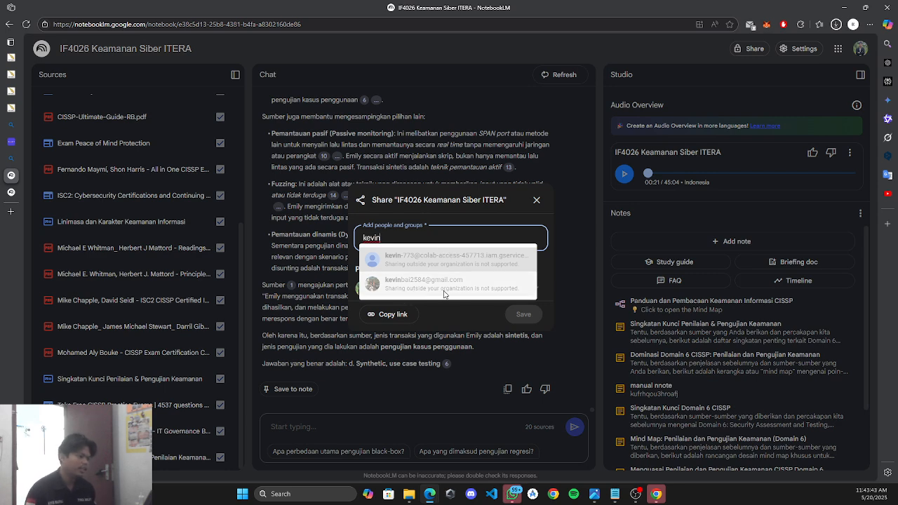
{"action": "left_click", "coordinate": [552, 282]}
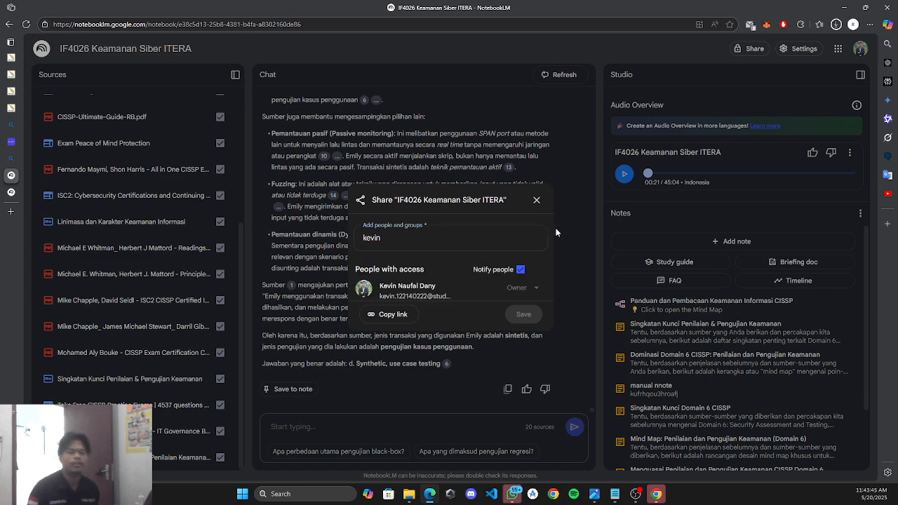
{"action": "left_click", "coordinate": [536, 202]}
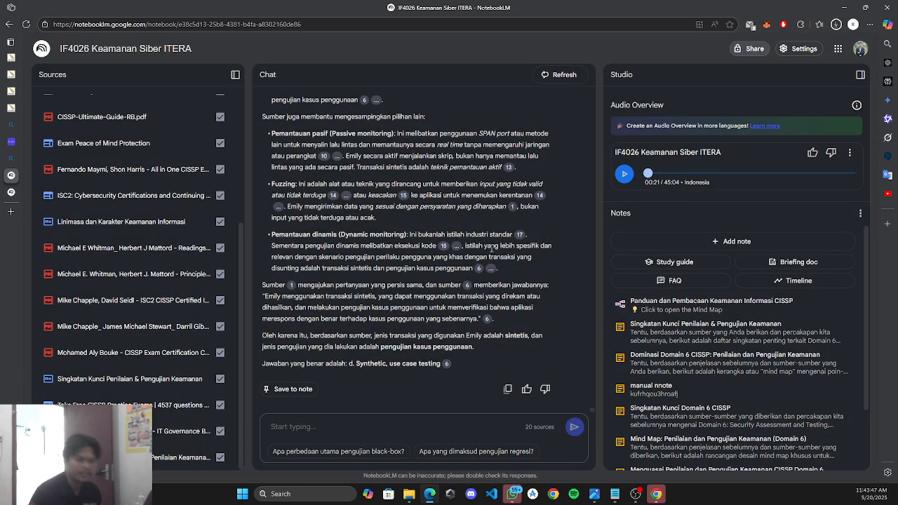
{"action": "scroll", "coordinate": [492, 247], "scroll_direction": "up", "scroll_amount": 10}
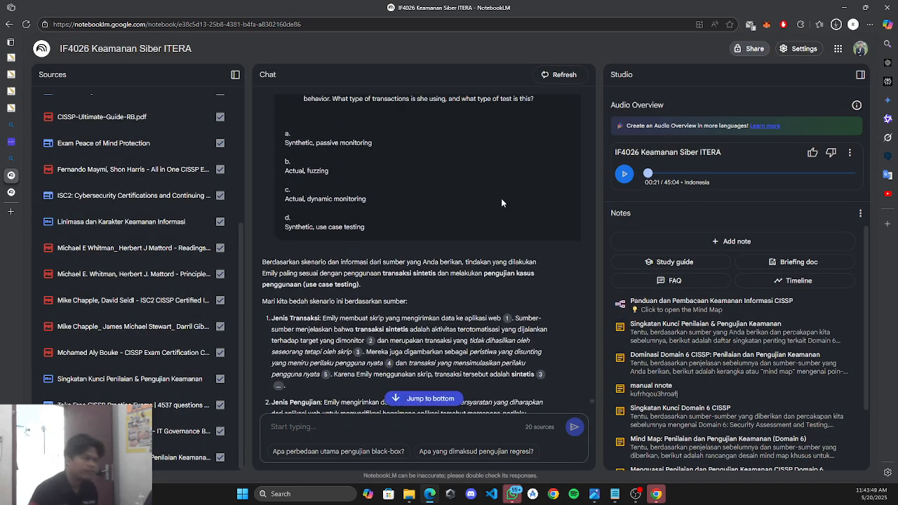
{"action": "scroll", "coordinate": [502, 202], "scroll_direction": "down", "scroll_amount": 10}
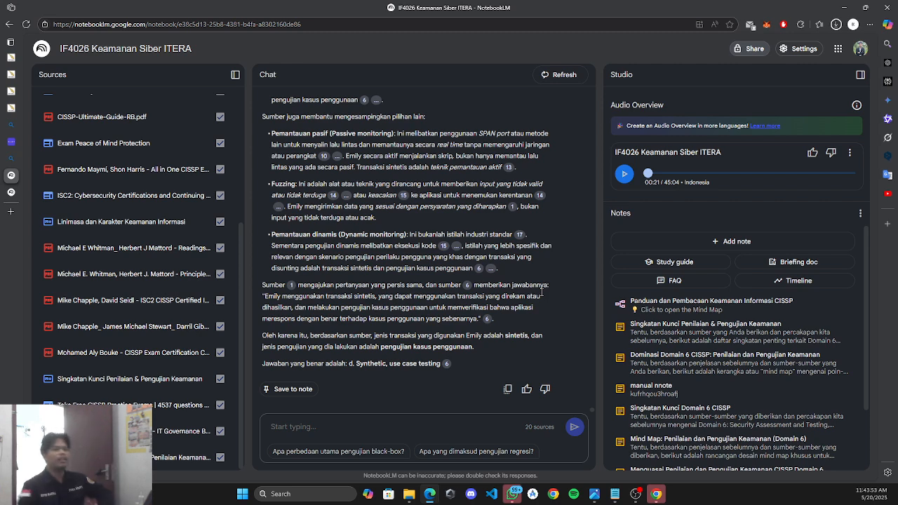
{"action": "scroll", "coordinate": [140, 239], "scroll_direction": "up", "scroll_amount": 5}
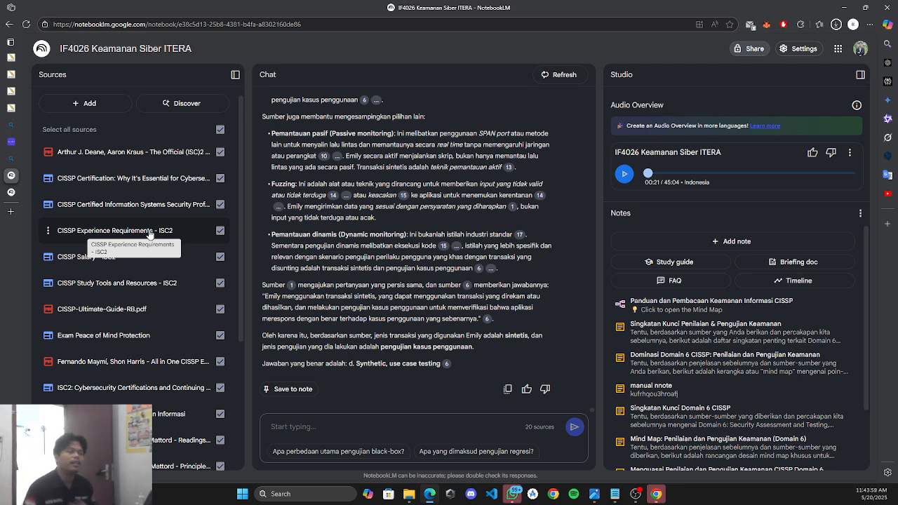
Remove the Linimasa dan Karakter Keamanan Informasi source from the notebook.
{"action": "left_click", "coordinate": [88, 104]}
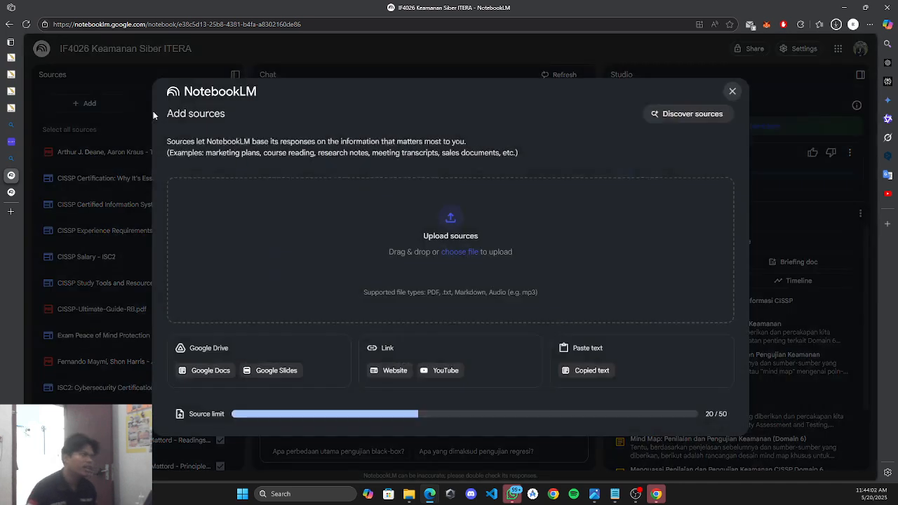
{"action": "left_click", "coordinate": [732, 91]}
{"action": "scroll", "coordinate": [121, 350], "scroll_direction": "down", "scroll_amount": 2}
{"action": "scroll", "coordinate": [121, 350], "scroll_direction": "down", "scroll_amount": 2}
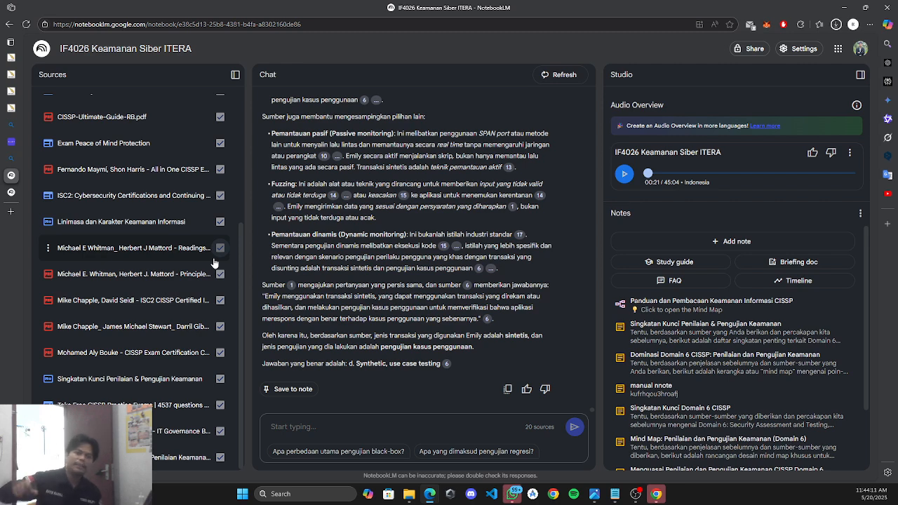
{"action": "scroll", "coordinate": [174, 268], "scroll_direction": "up", "scroll_amount": 3}
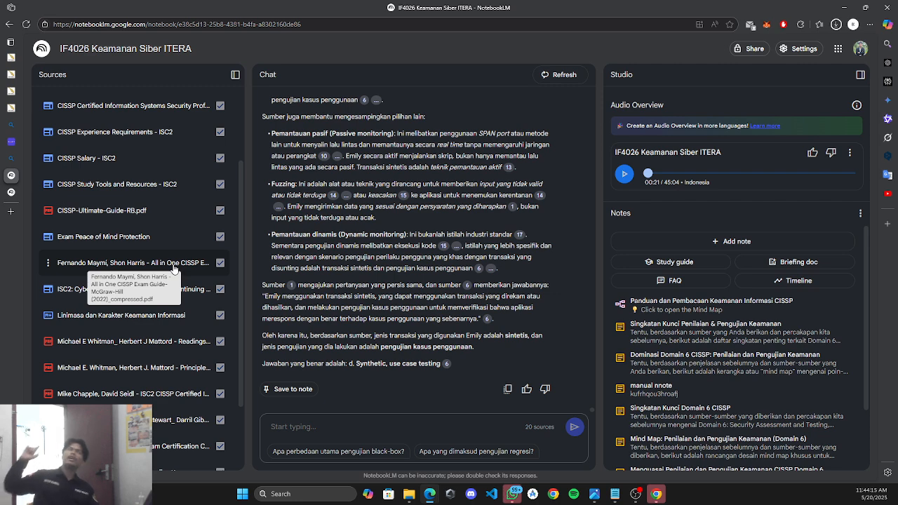
{"action": "scroll", "coordinate": [190, 232], "scroll_direction": "down", "scroll_amount": 3}
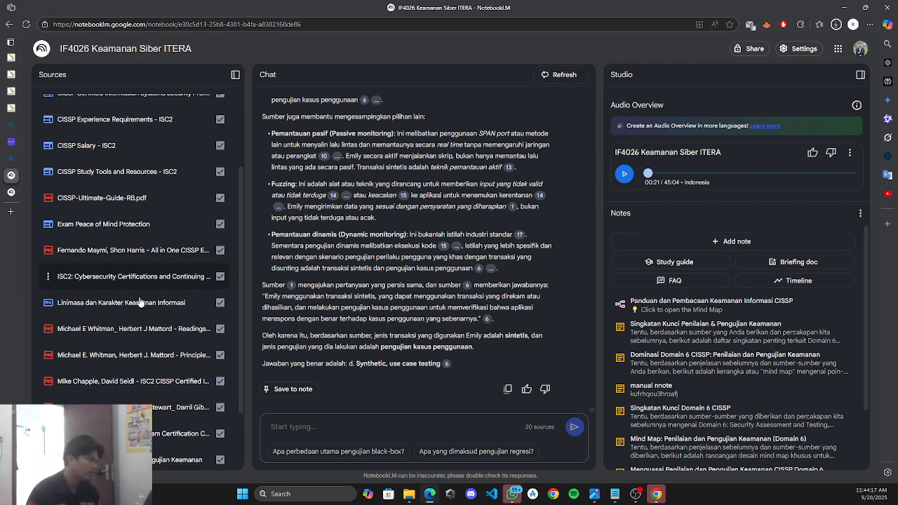
{"action": "left_click", "coordinate": [48, 223]}
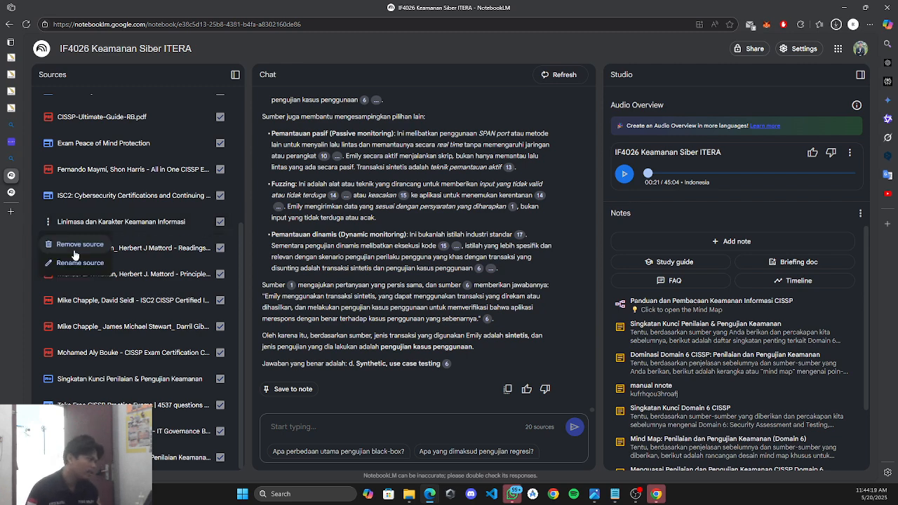
{"action": "left_click", "coordinate": [78, 246]}
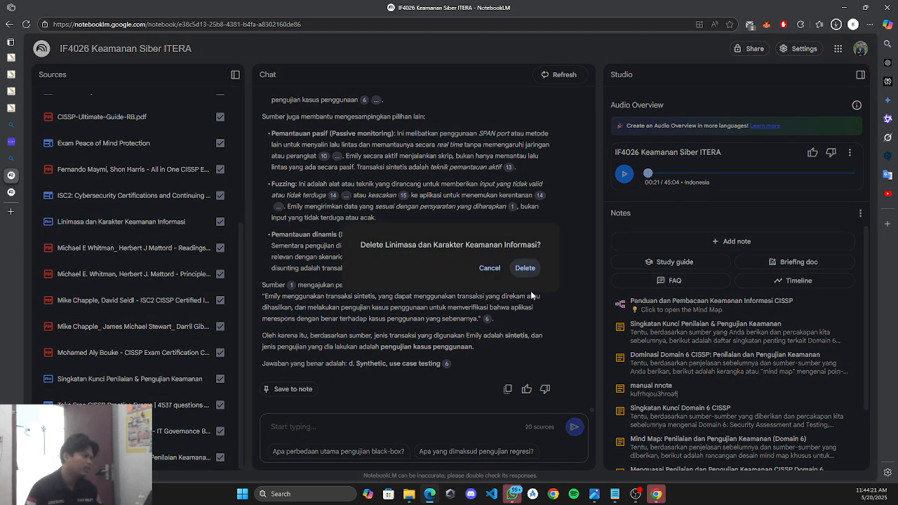
{"action": "left_click", "coordinate": [525, 268]}
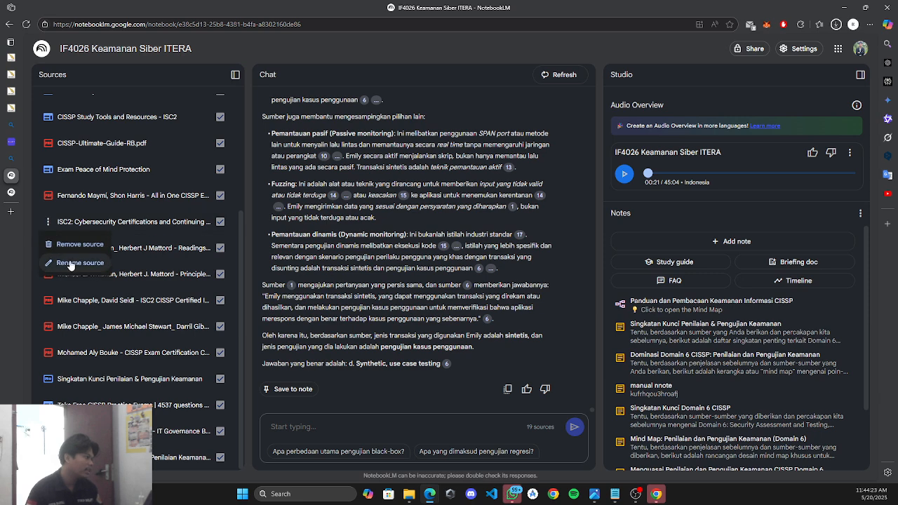
{"action": "left_click", "coordinate": [530, 111]}
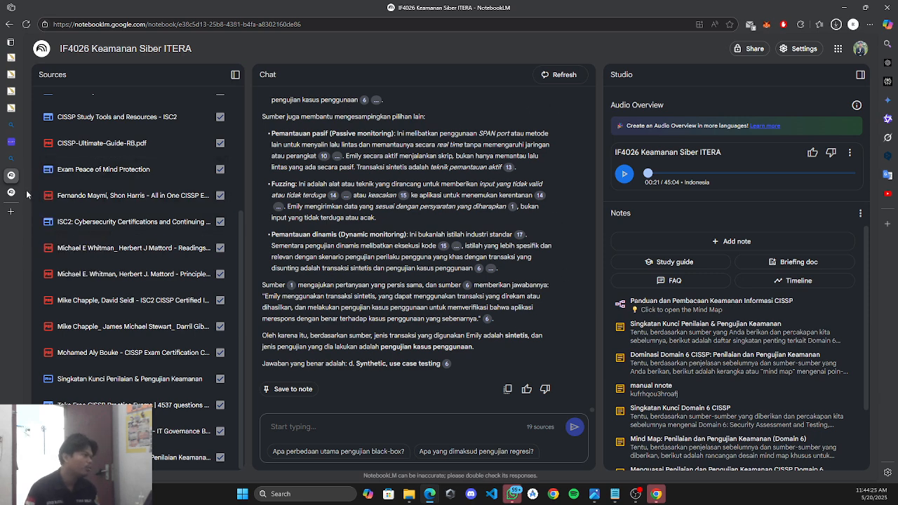
Confirm the notebook is at 19 / 50 sources and collapse the Sources panel.
{"action": "scroll", "coordinate": [149, 224], "scroll_direction": "up", "scroll_amount": 3}
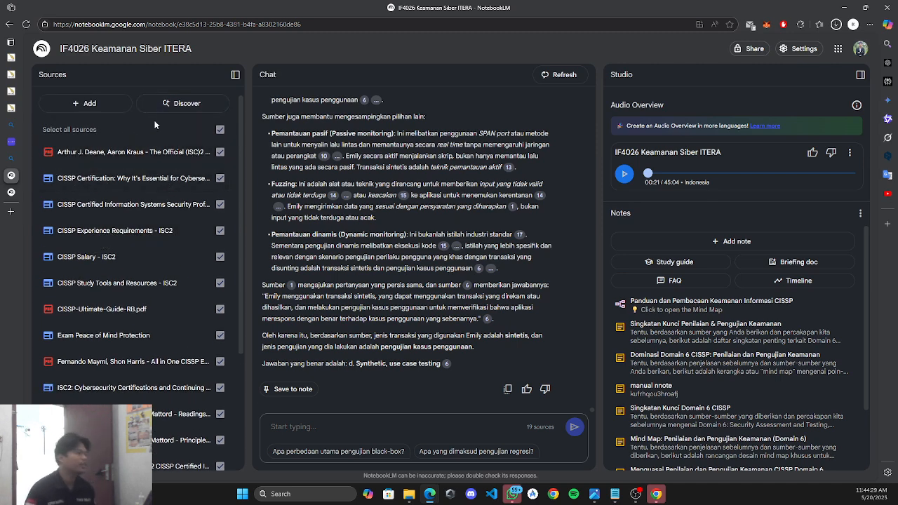
{"action": "left_click", "coordinate": [61, 106]}
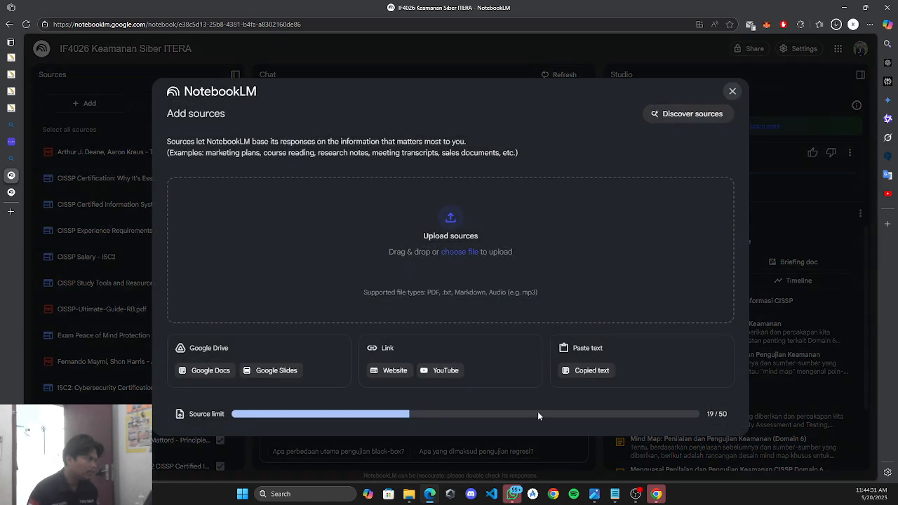
{"action": "left_click_drag", "start_coordinate": [706, 415], "coordinate": [719, 416]}
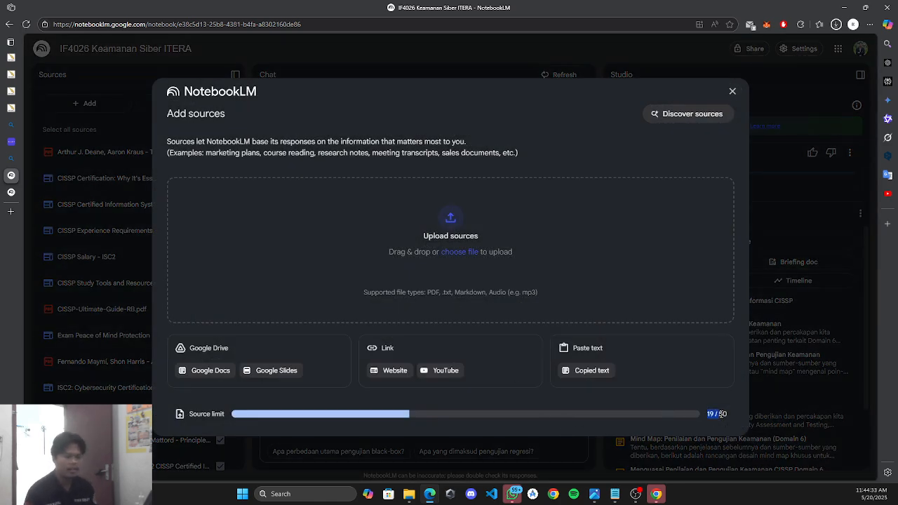
{"action": "left_click", "coordinate": [734, 91]}
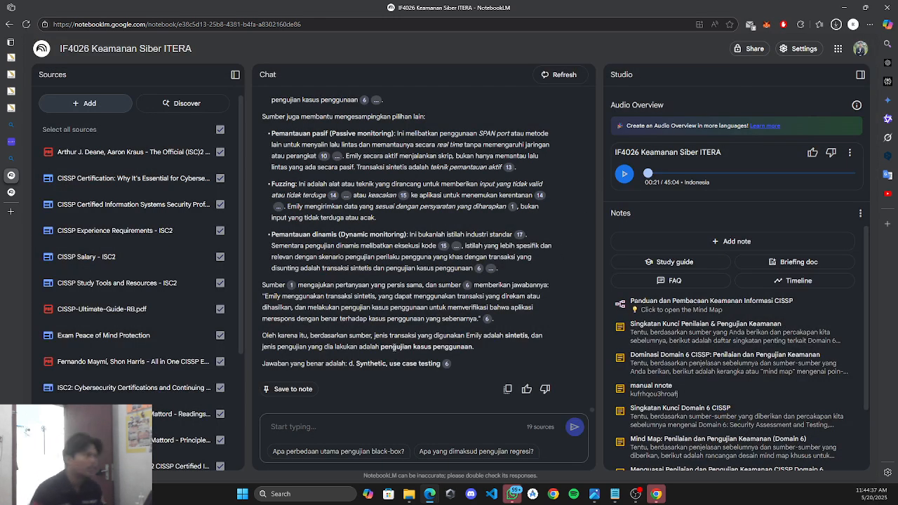
{"action": "left_click", "coordinate": [235, 75]}
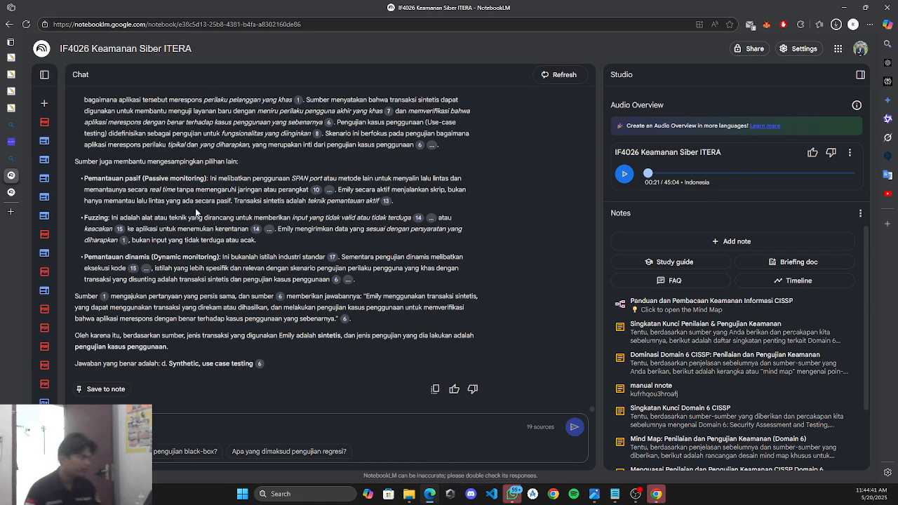
{"action": "left_click", "coordinate": [45, 74]}
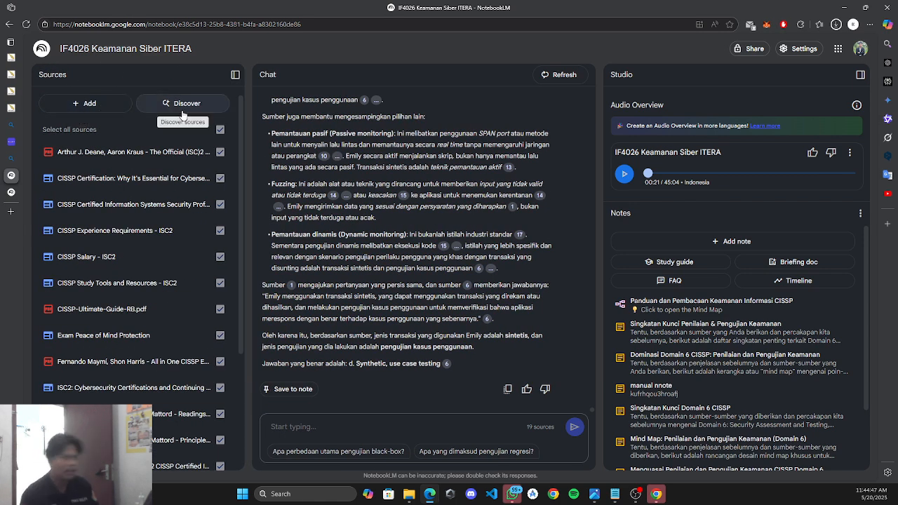
{"action": "left_click", "coordinate": [236, 75]}
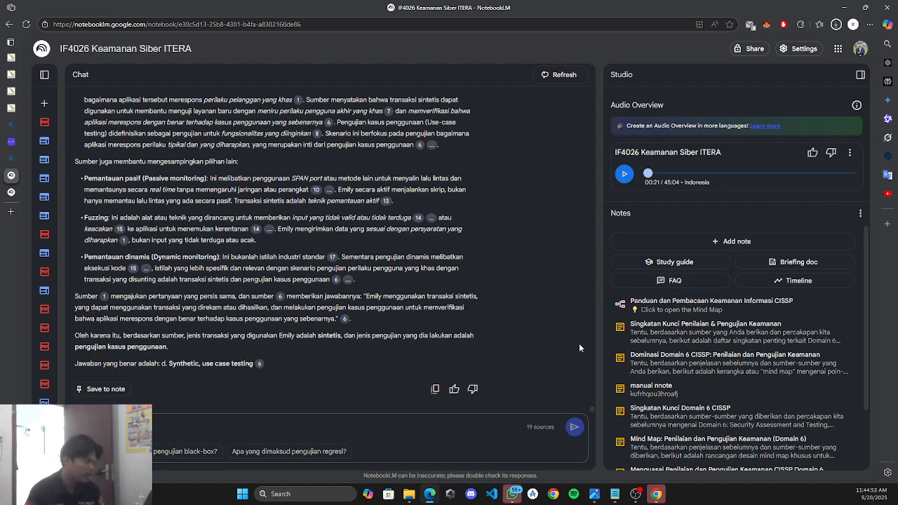
{"action": "scroll", "coordinate": [555, 341], "scroll_direction": "up", "scroll_amount": 10}
{"action": "left_click_drag", "start_coordinate": [592, 399], "coordinate": [617, 98]}
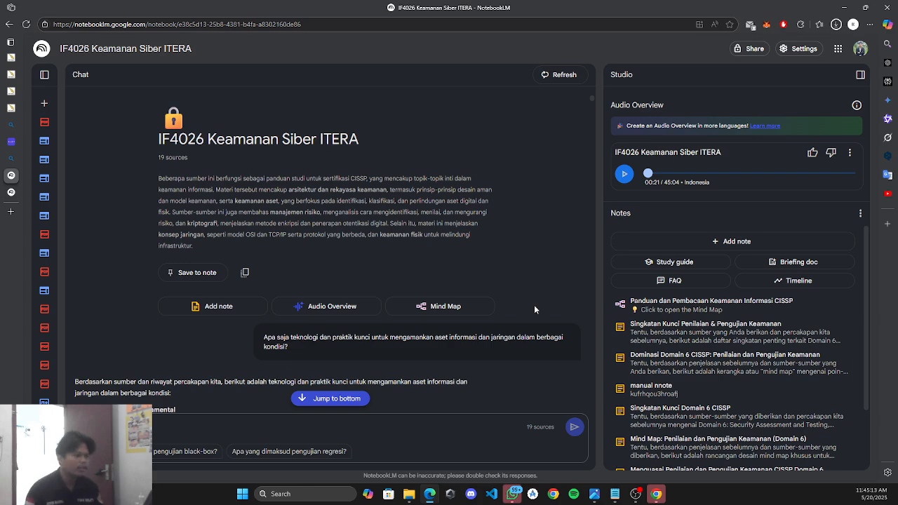
{"action": "left_click", "coordinate": [674, 308]}
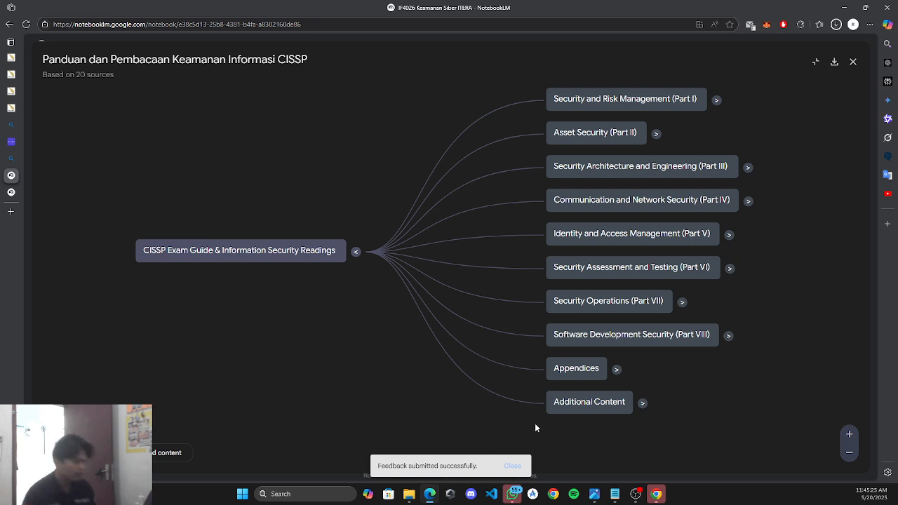
{"action": "left_click", "coordinate": [816, 64]}
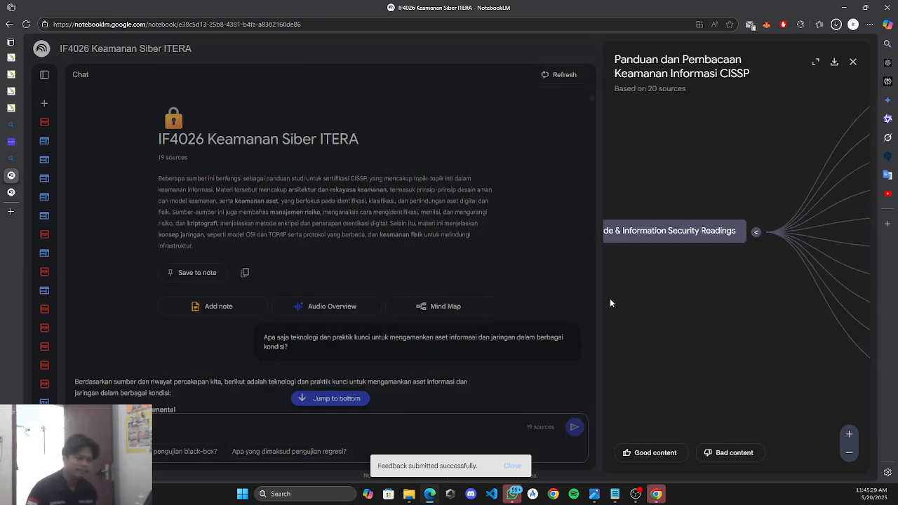
{"action": "left_click", "coordinate": [853, 63]}
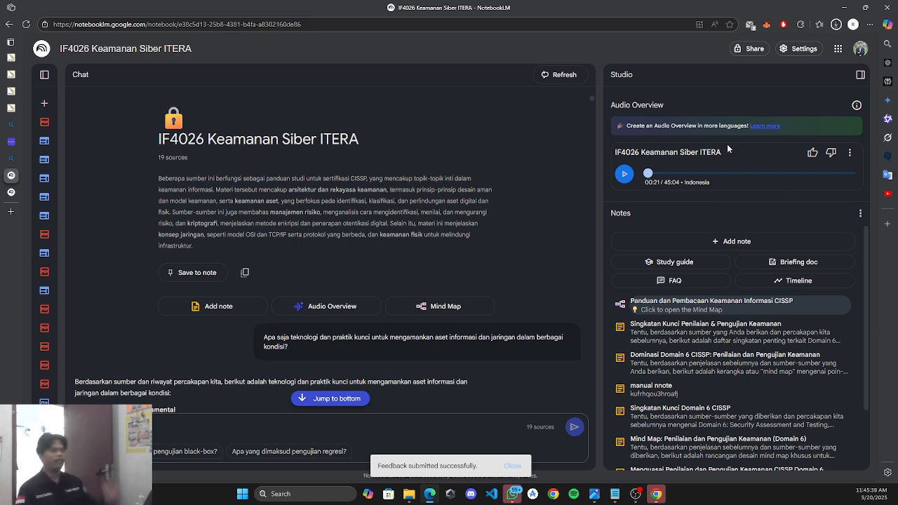
{"action": "left_click", "coordinate": [811, 51]}
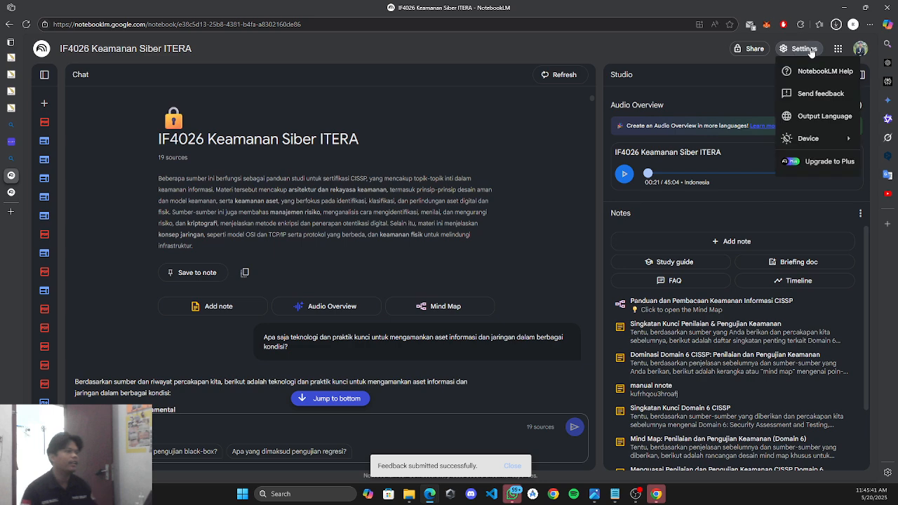
{"action": "left_click", "coordinate": [818, 127]}
{"action": "left_click", "coordinate": [651, 185]}
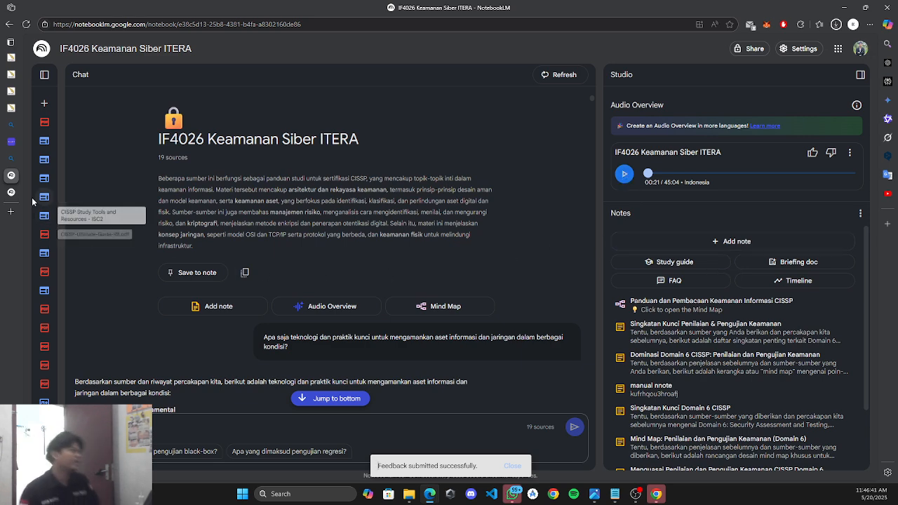
Switch to the UAS 20 Mei 2025 pk12:15 assignment tab and clear the Domain X highlight.
{"action": "left_click", "coordinate": [18, 110]}
{"action": "left_click", "coordinate": [15, 94]}
{"action": "left_click", "coordinate": [14, 109]}
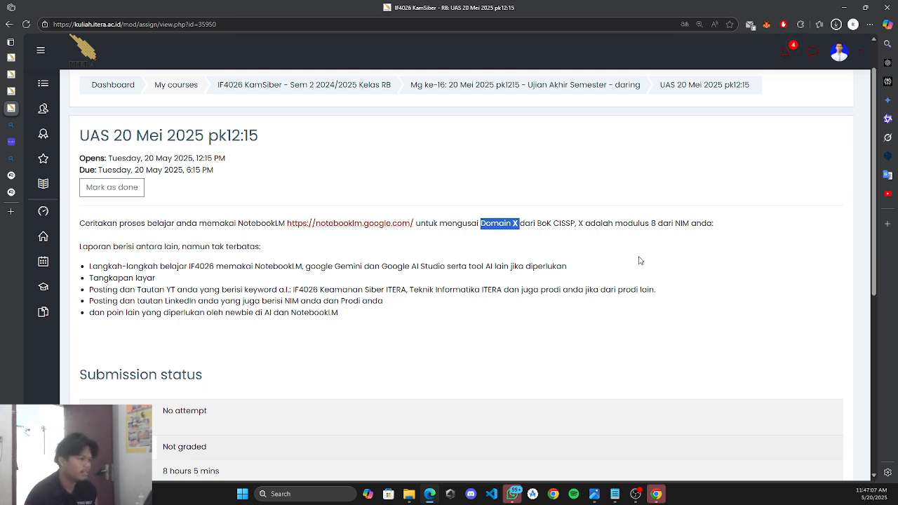
{"action": "left_click", "coordinate": [622, 275]}
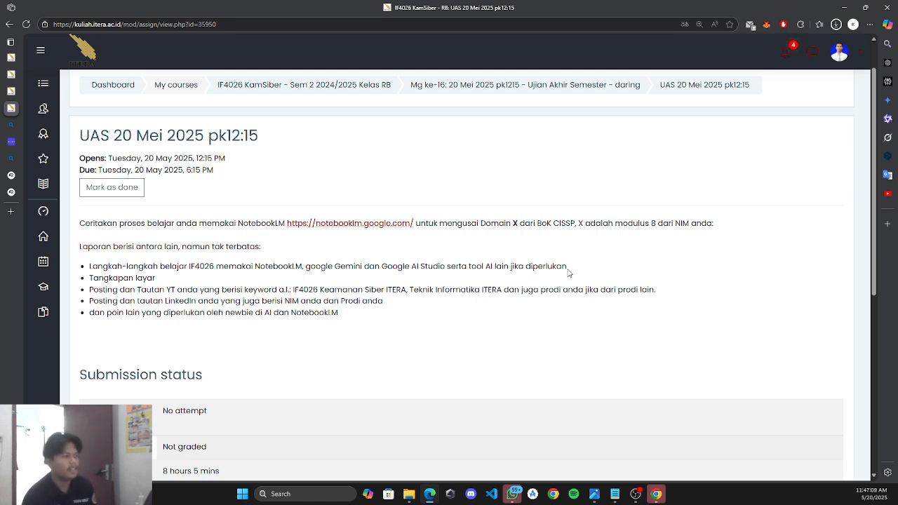